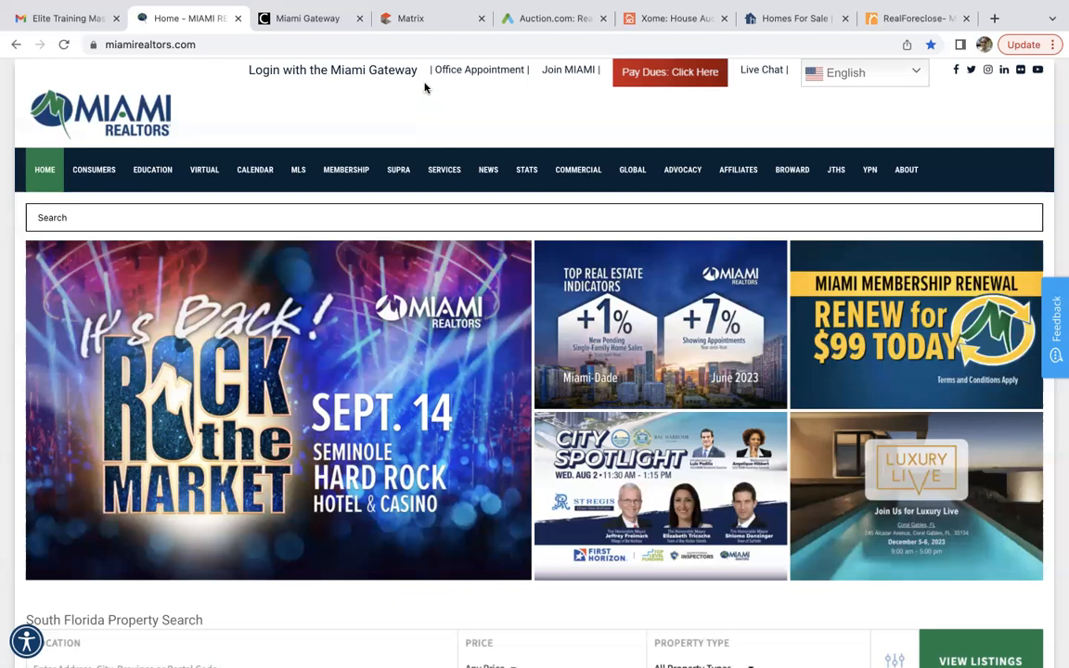
Switch to the Matrix MLS dashboard tab on the Miami Realtors site.
left_click(424, 19)
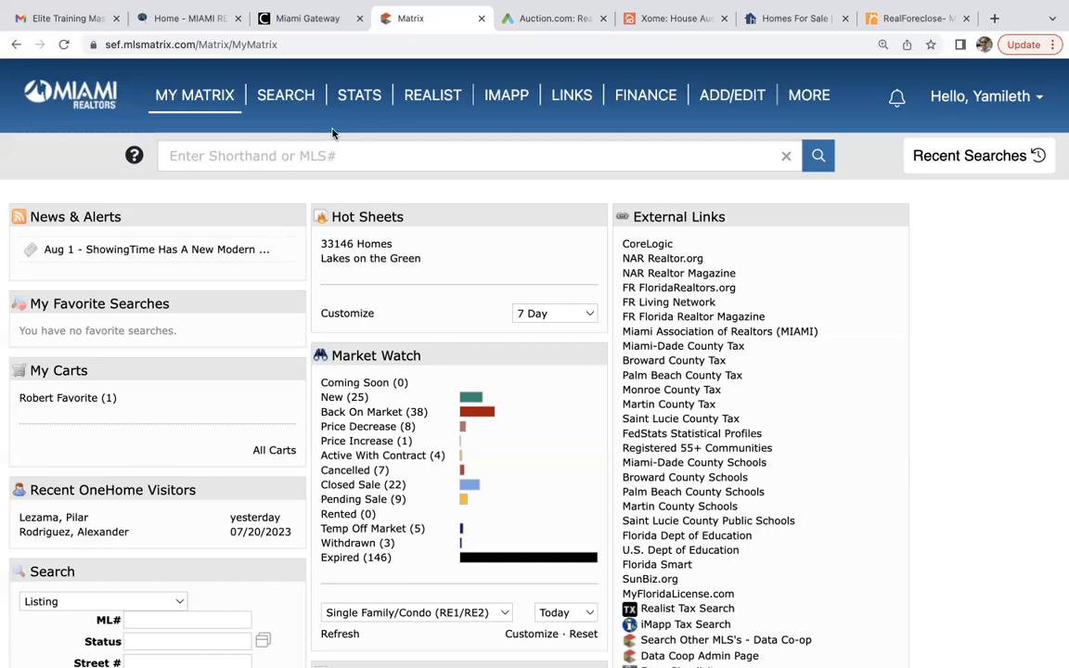
Start an RE1/RE2 Single Family/Condo search limited to Single Family, Single, Miami-Dade County.
mouse_move(288, 100)
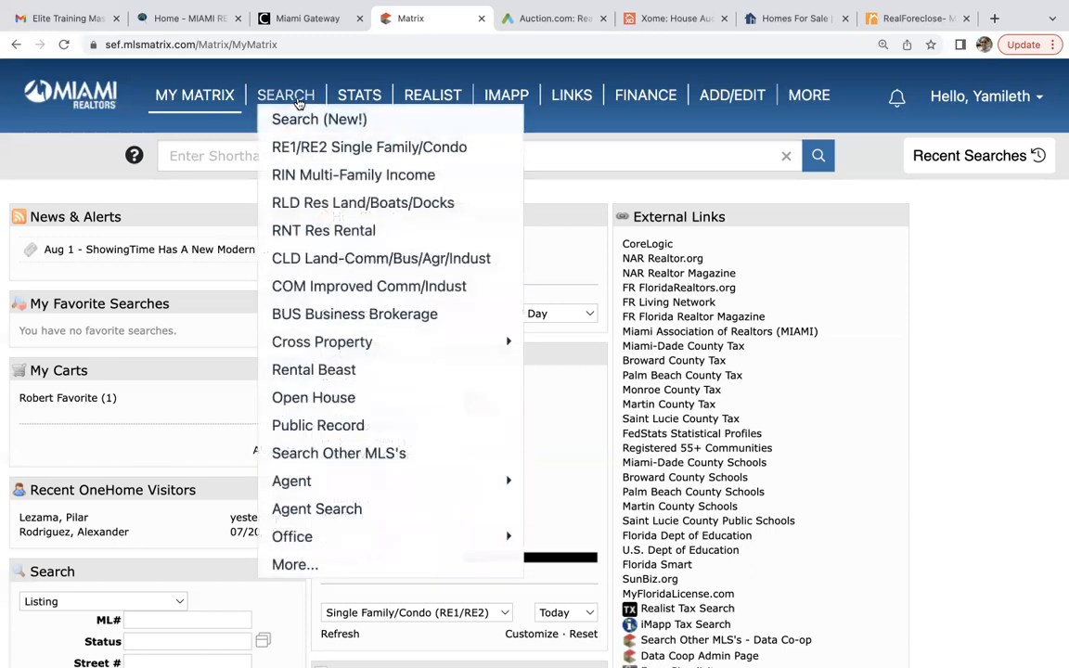
left_click(300, 148)
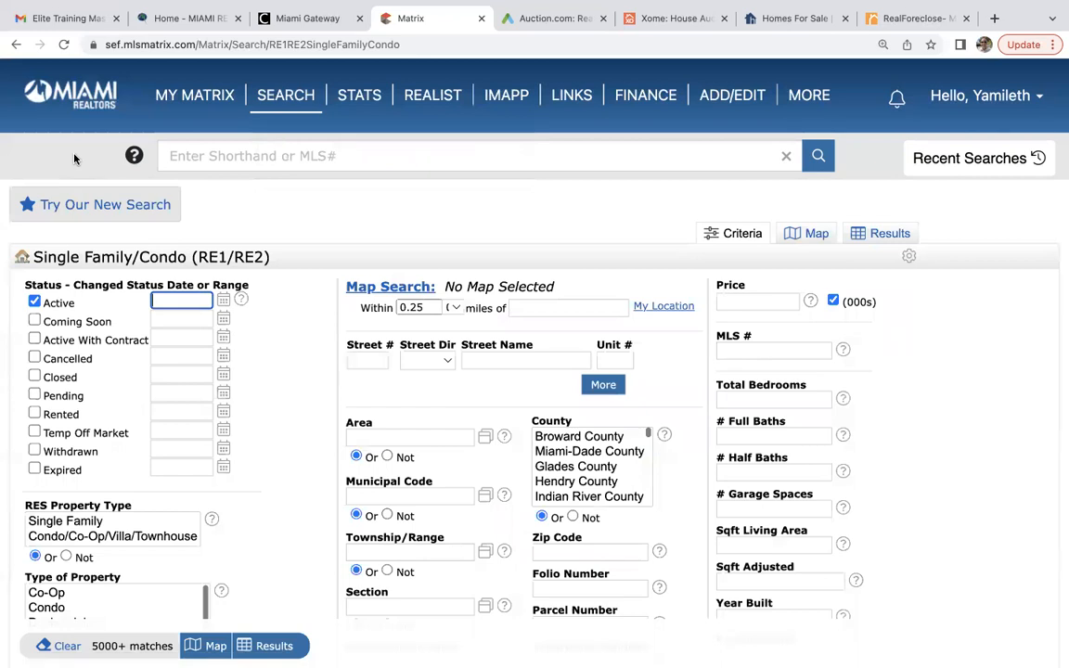
scroll(74, 159, "down", 5)
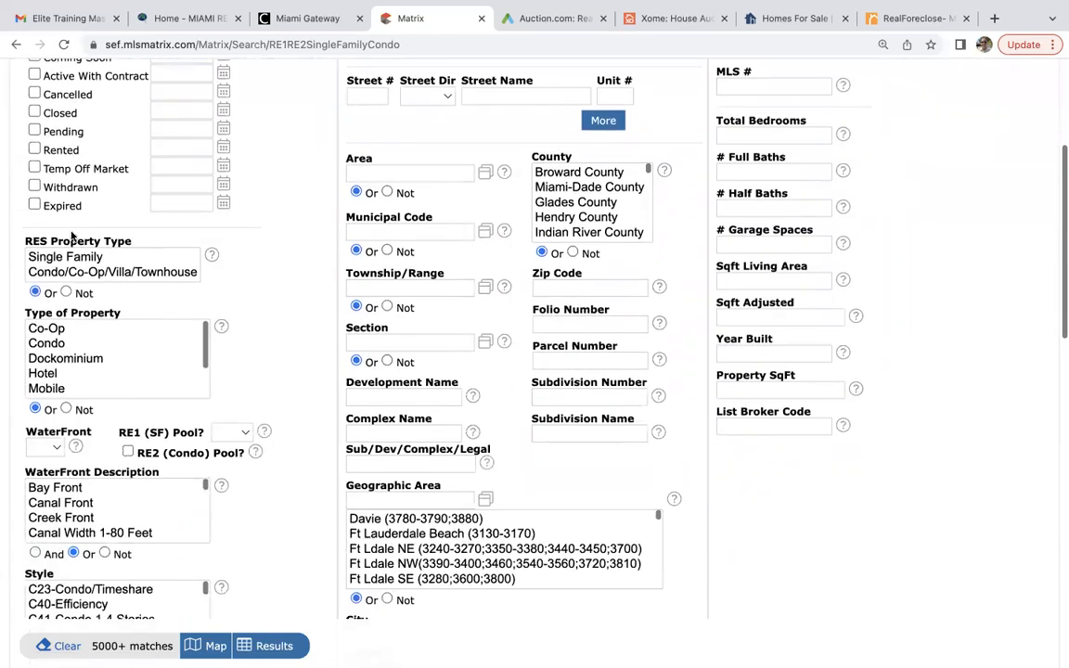
left_click(74, 261)
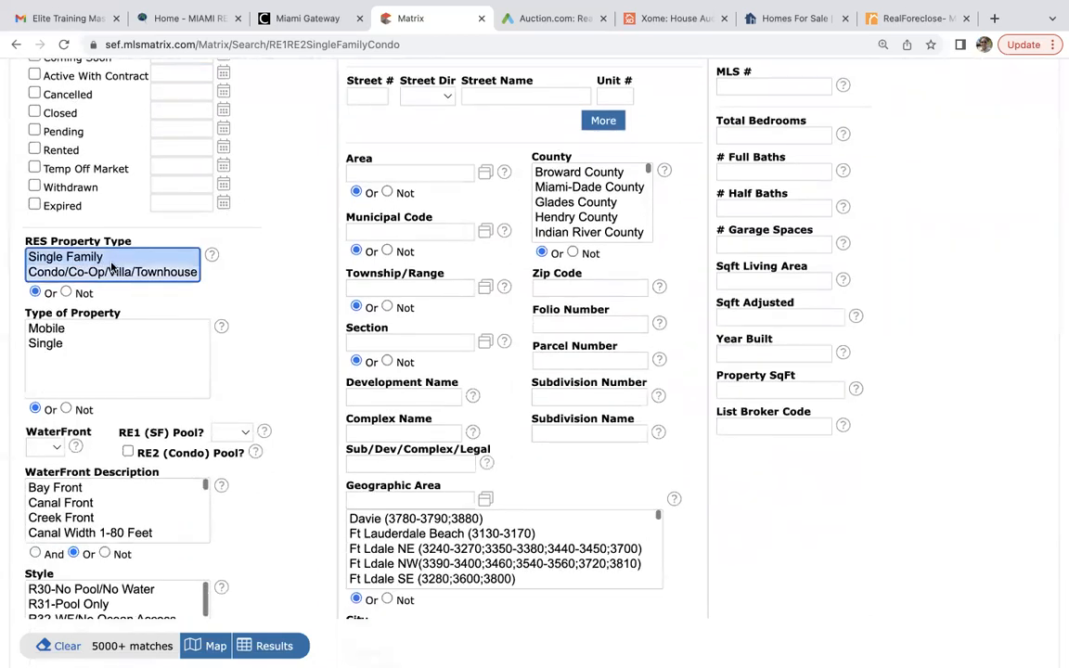
left_click(75, 344)
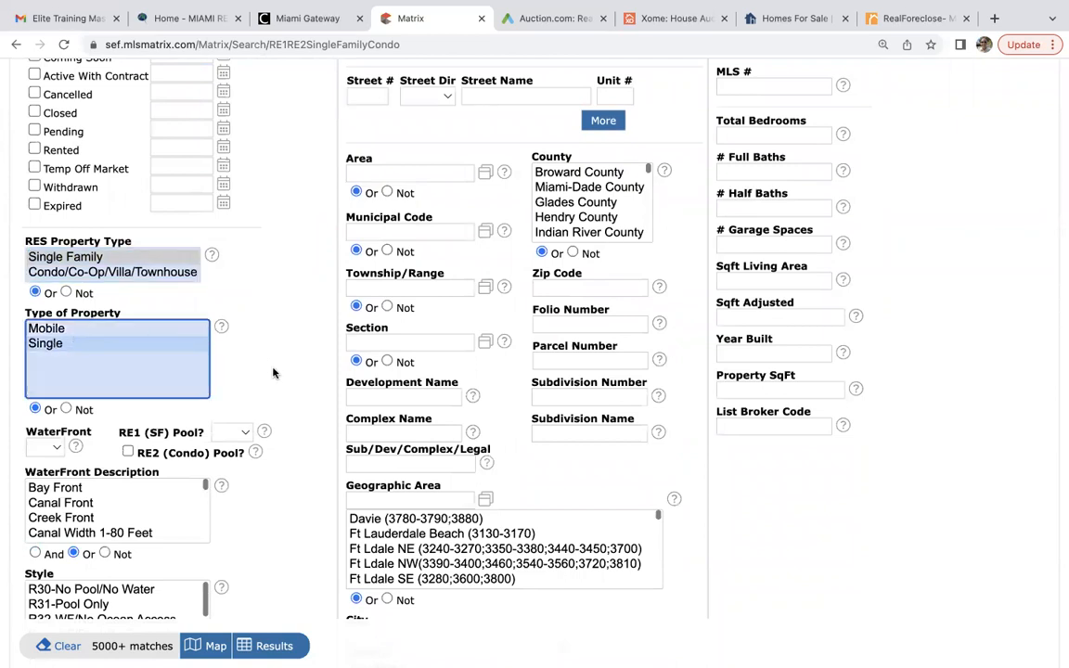
left_click(570, 188)
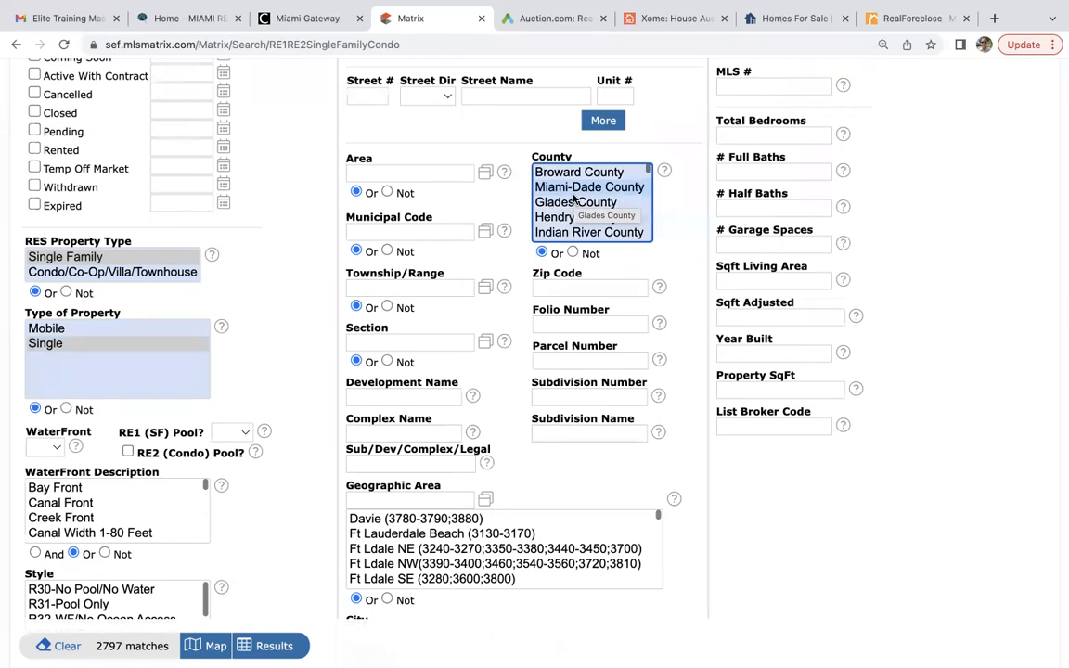
scroll(313, 371, "down", 5)
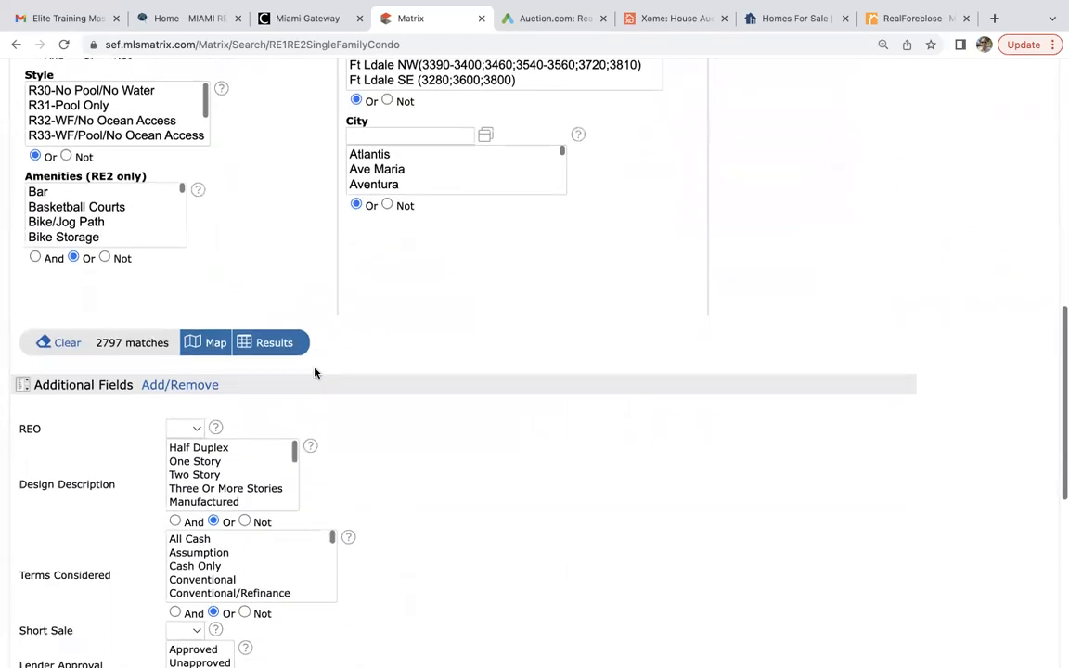
Set the REO field under Additional Fields to Yes, cutting the matches to 12.
scroll(314, 372, "down", 1)
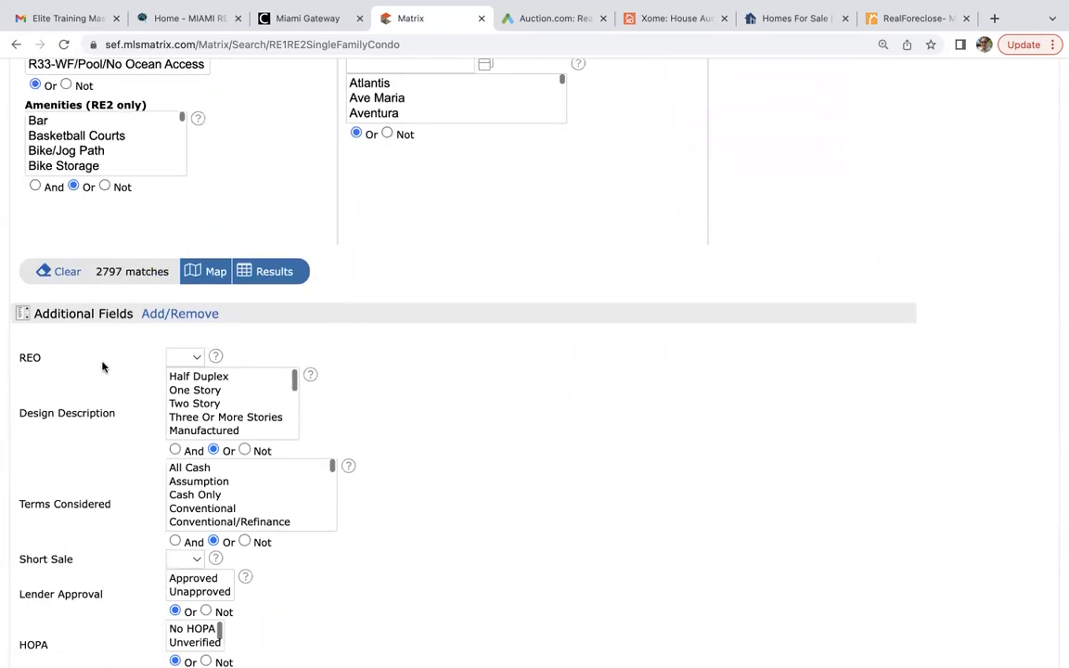
scroll(102, 367, "down", 1)
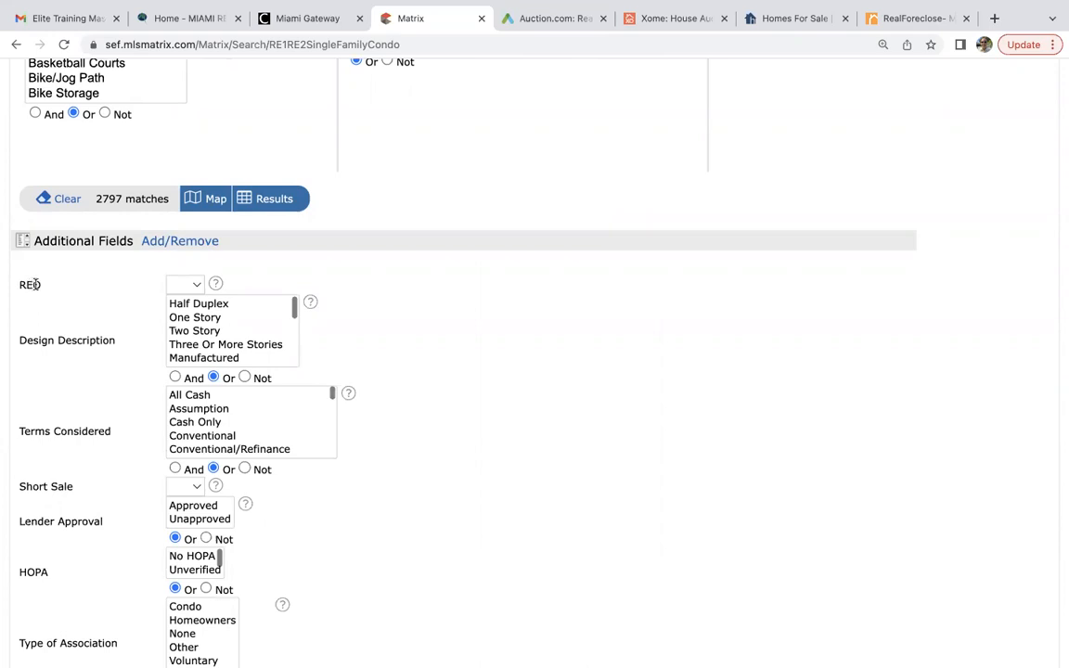
left_click(182, 285)
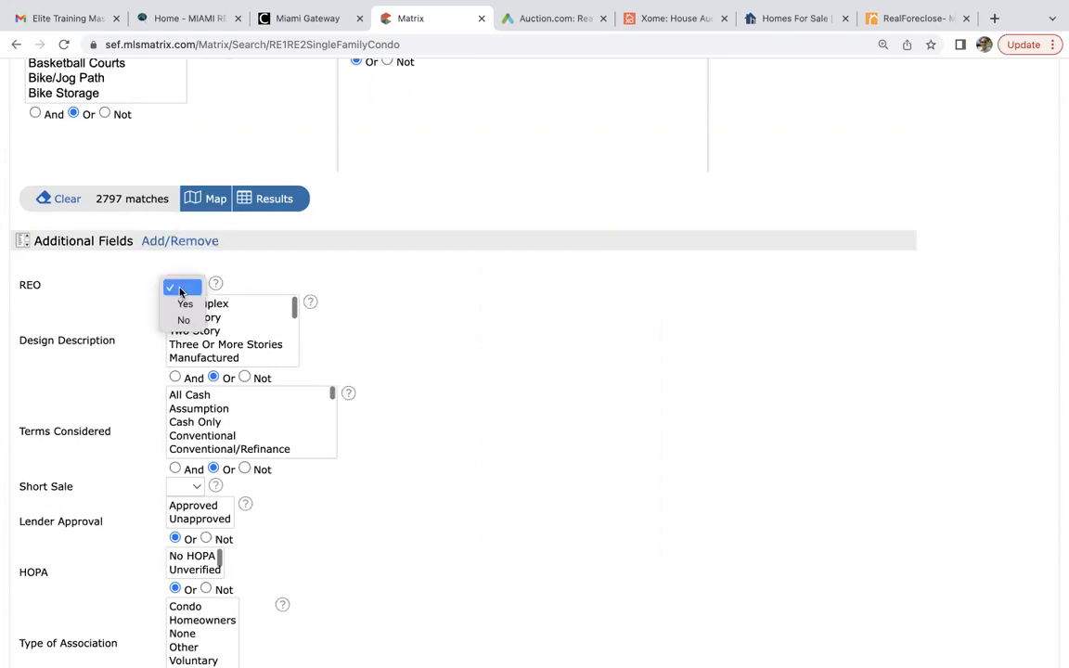
left_click(185, 307)
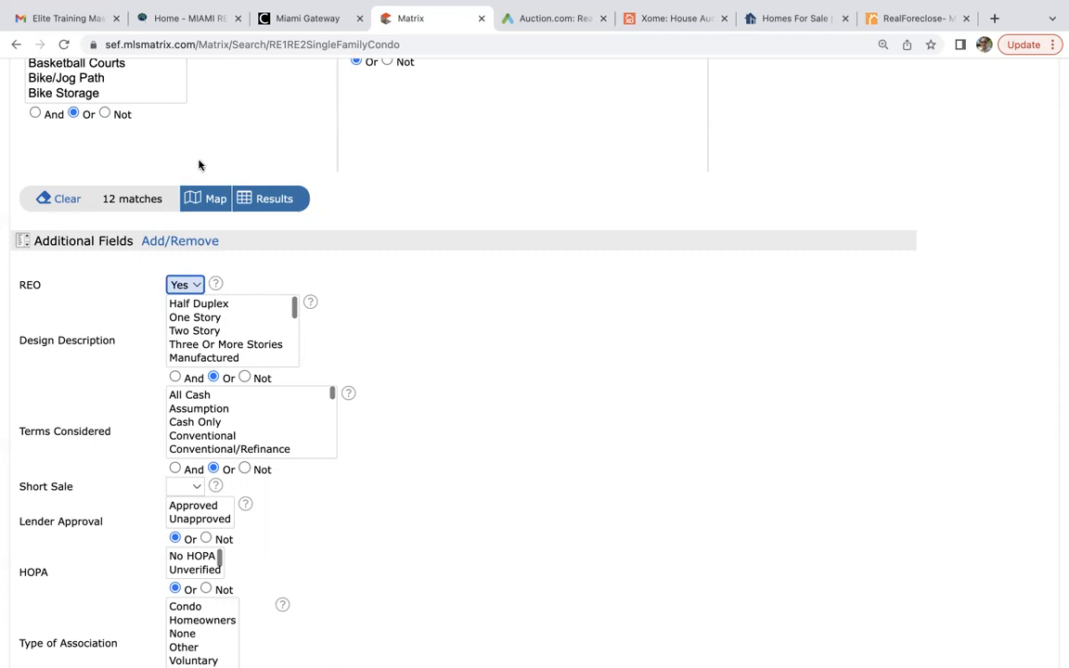
Display the 12 REO results and look through the list, priced $250,000 to $24,900,000.
left_click(270, 200)
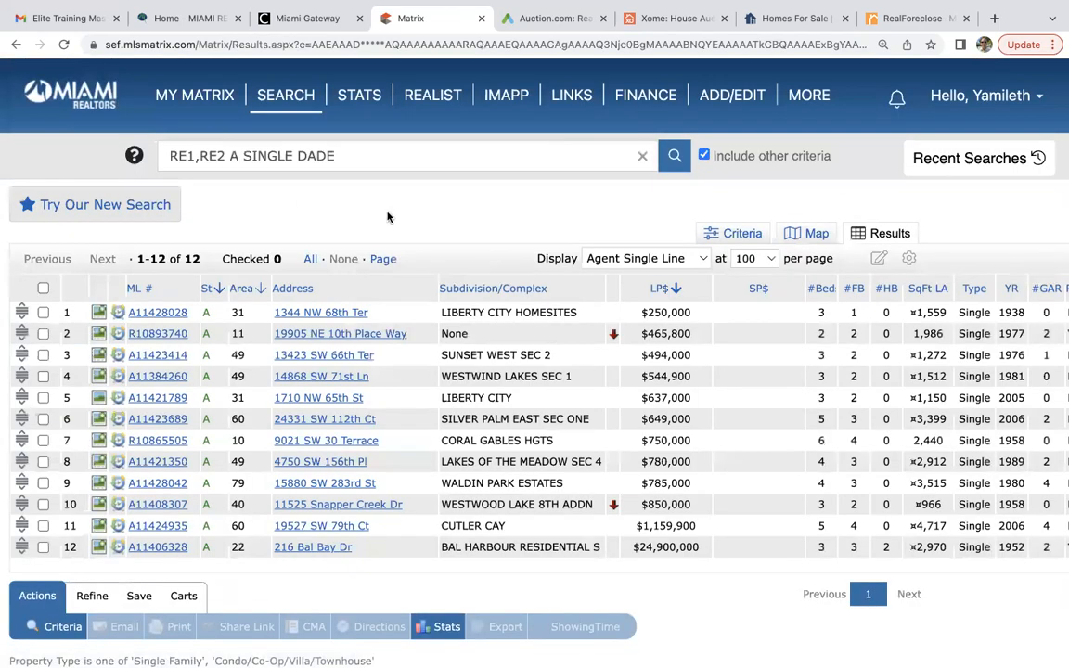
scroll(388, 216, "down", 2)
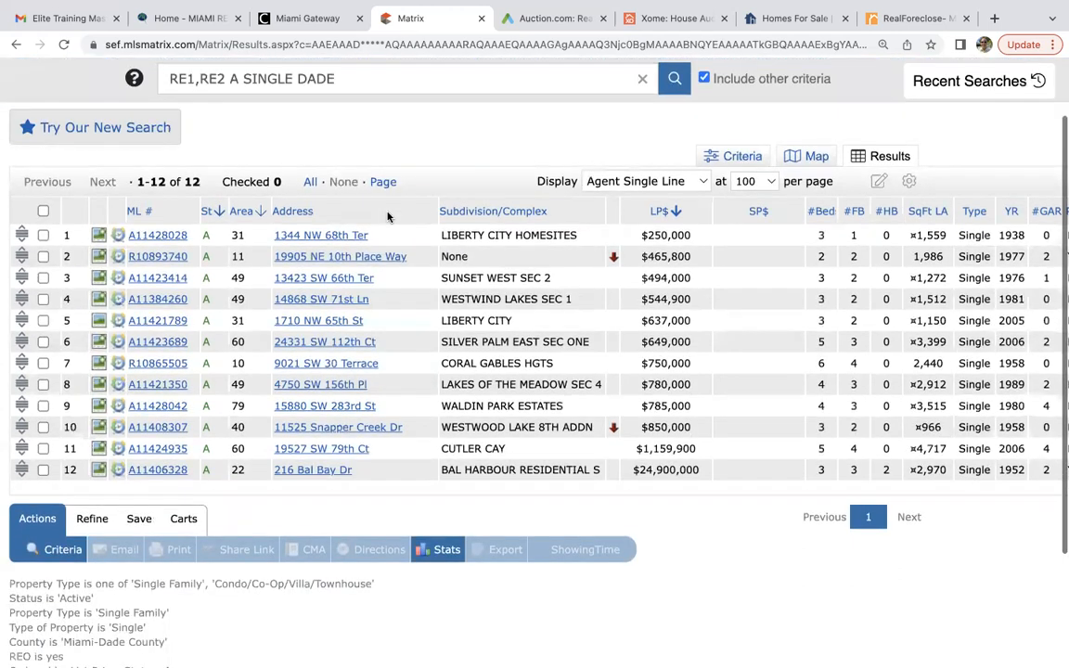
scroll(388, 216, "down", 1)
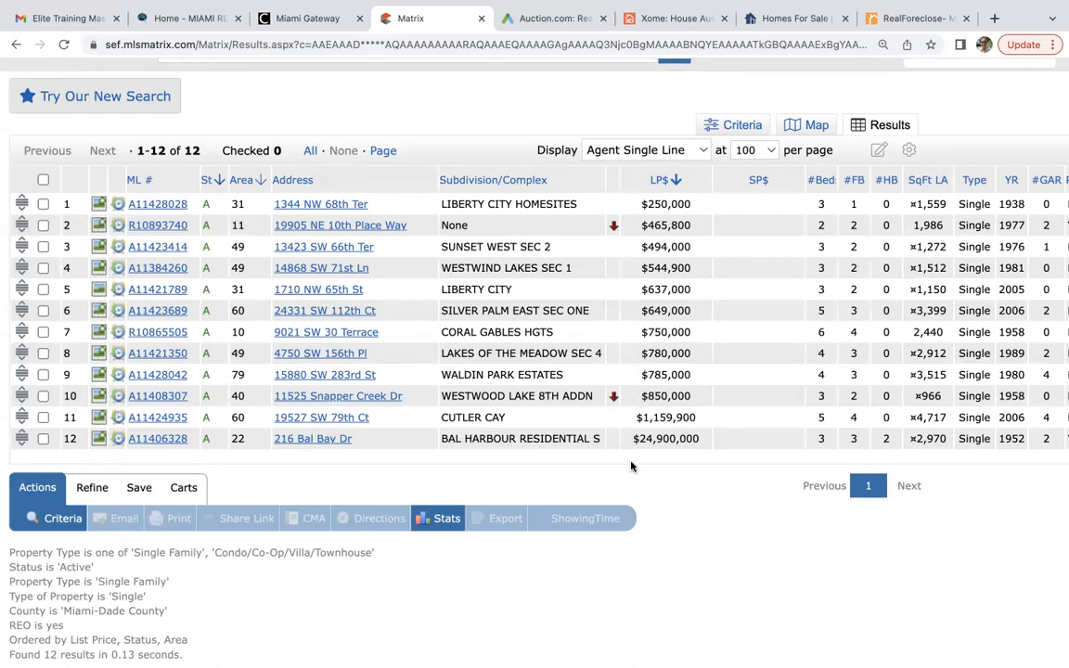
scroll(631, 466, "down", 1)
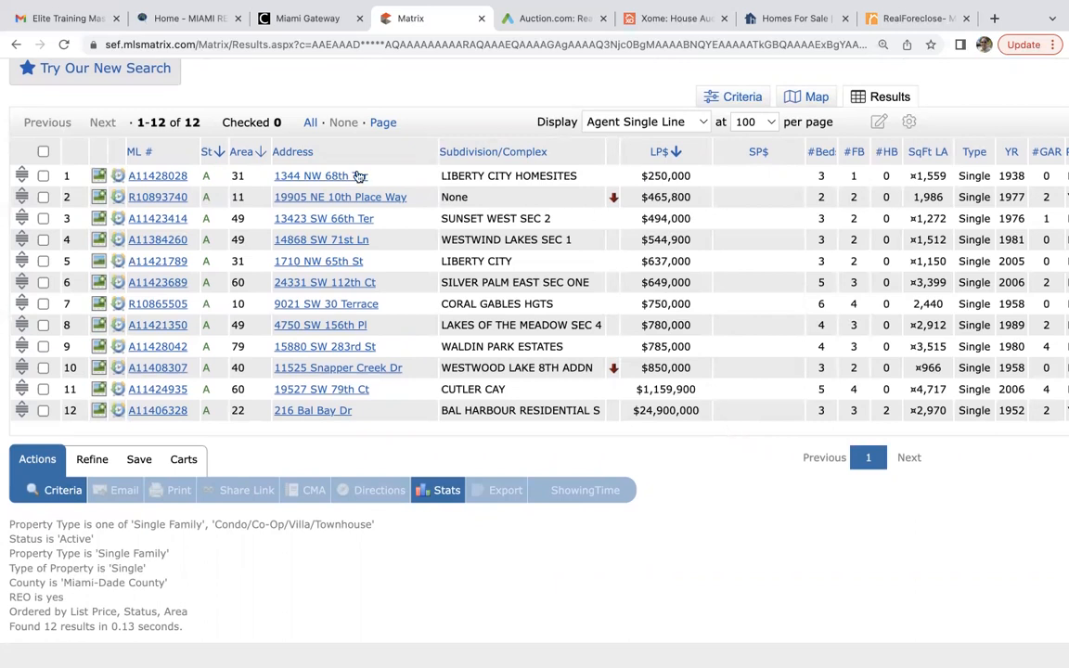
left_click(151, 177)
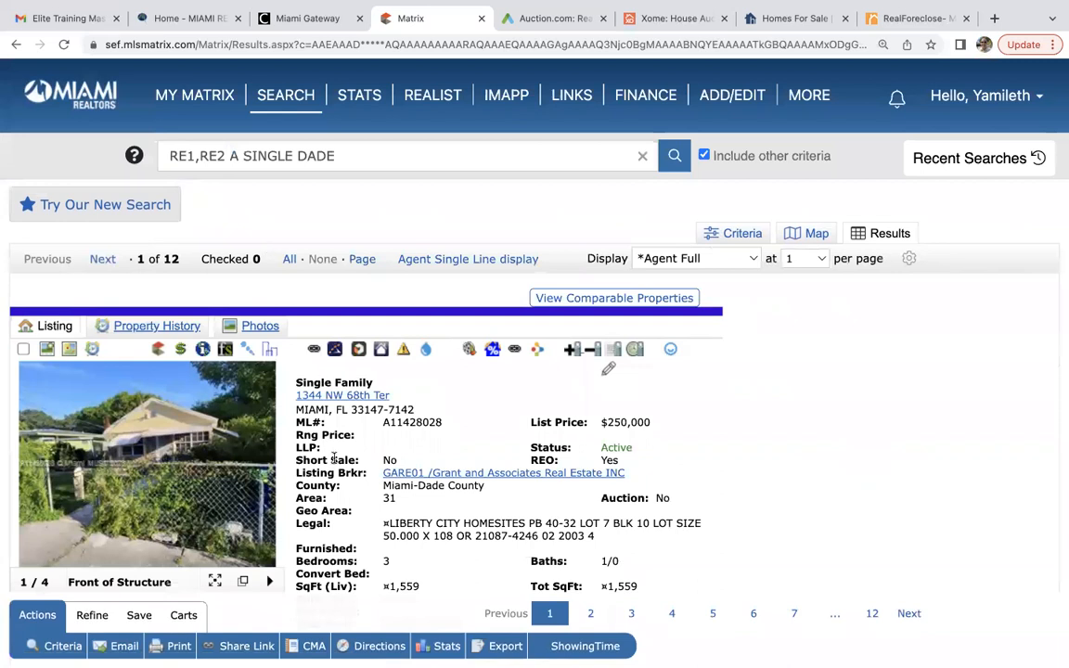
scroll(334, 457, "down", 5)
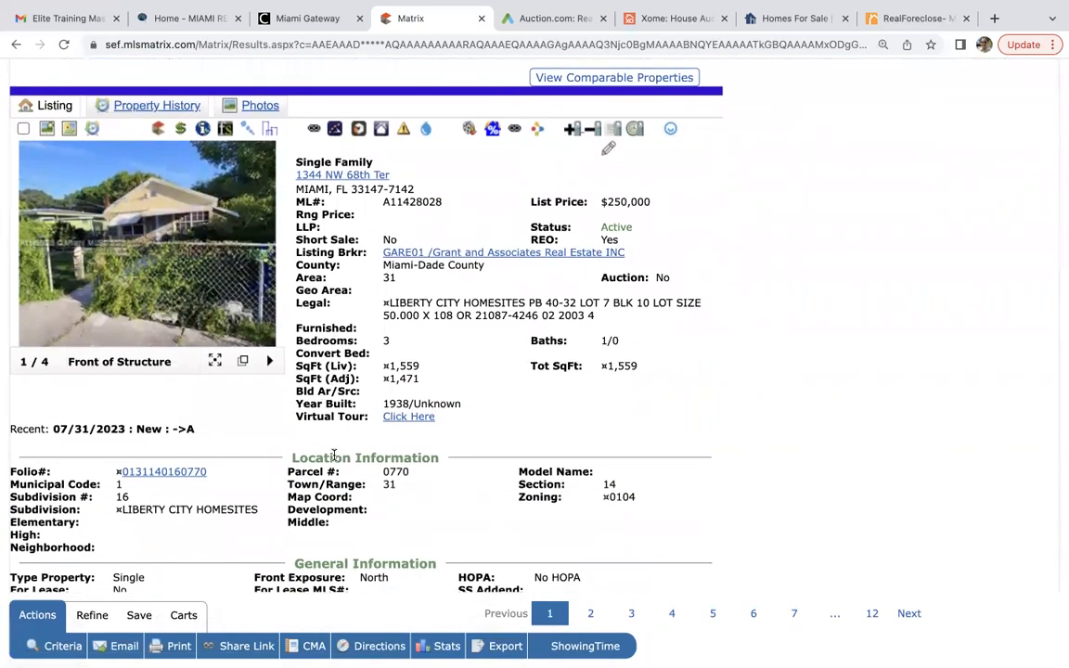
scroll(333, 458, "down", 1)
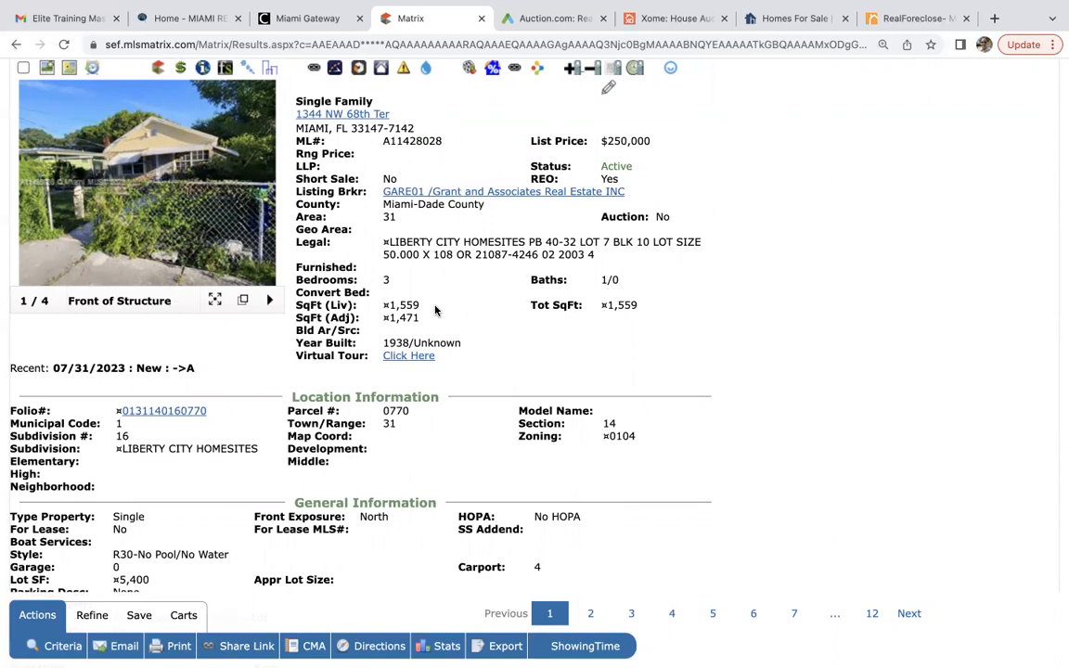
scroll(436, 311, "up", 1)
Page through the listing's photos in the enlarged viewer, then close it.
left_click(230, 196)
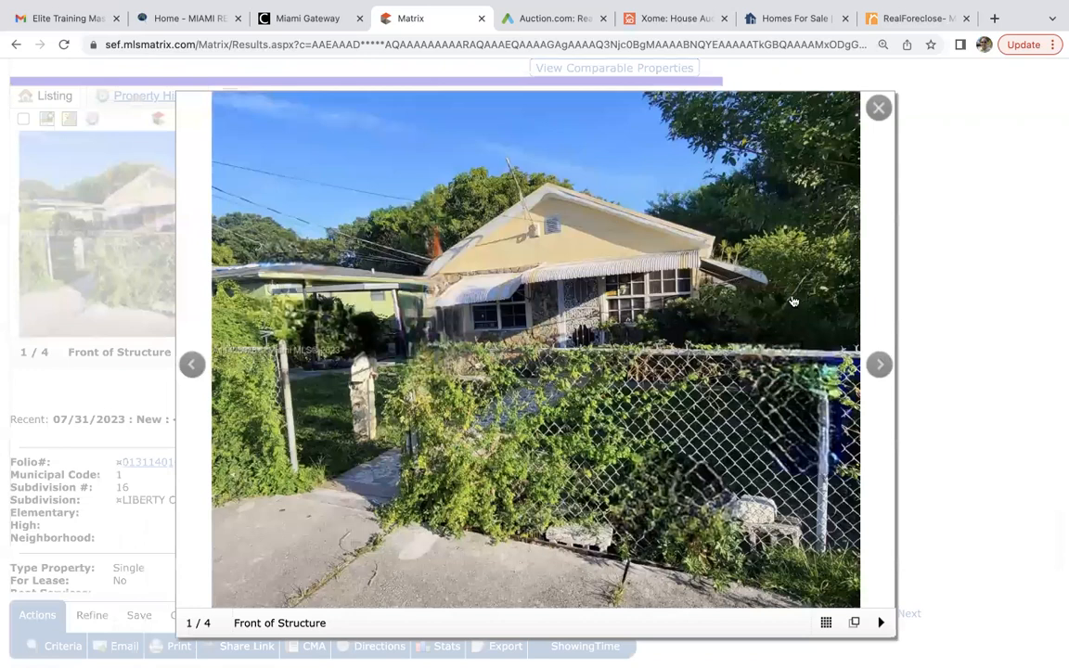
left_click(879, 365)
left_click(879, 365)
left_click(879, 365)
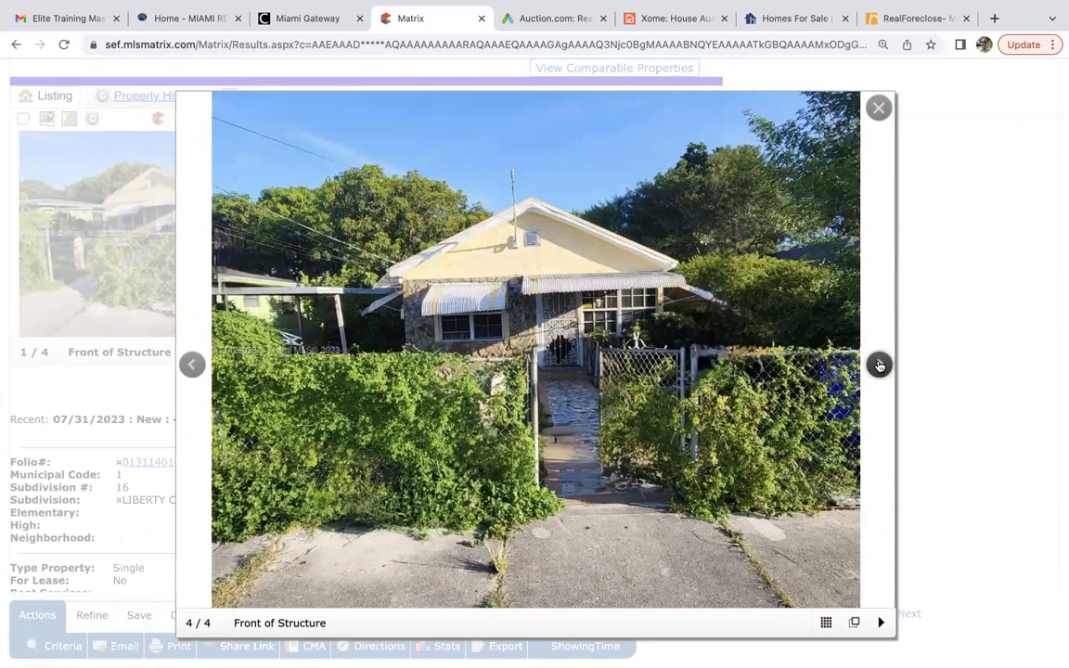
left_click(879, 108)
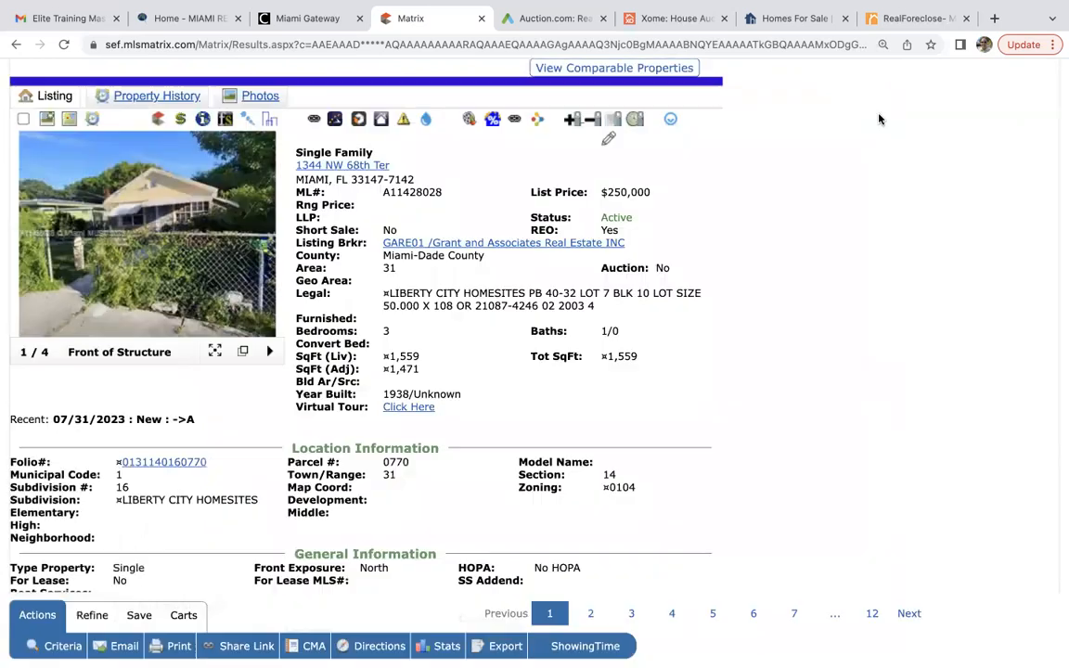
scroll(647, 444, "down", 10)
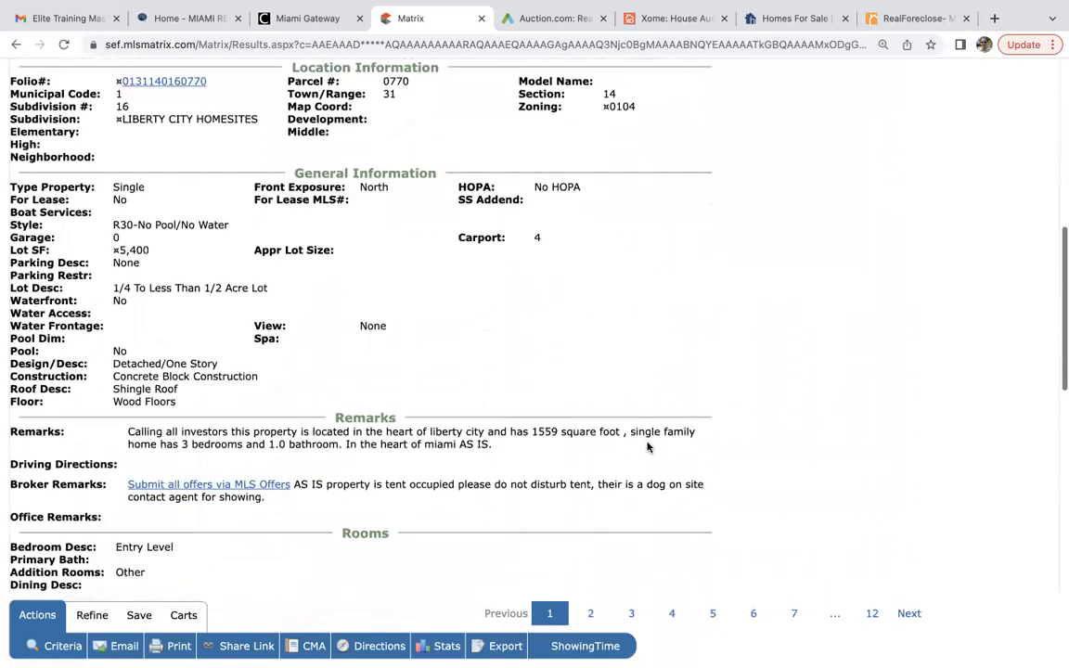
scroll(645, 445, "down", 2)
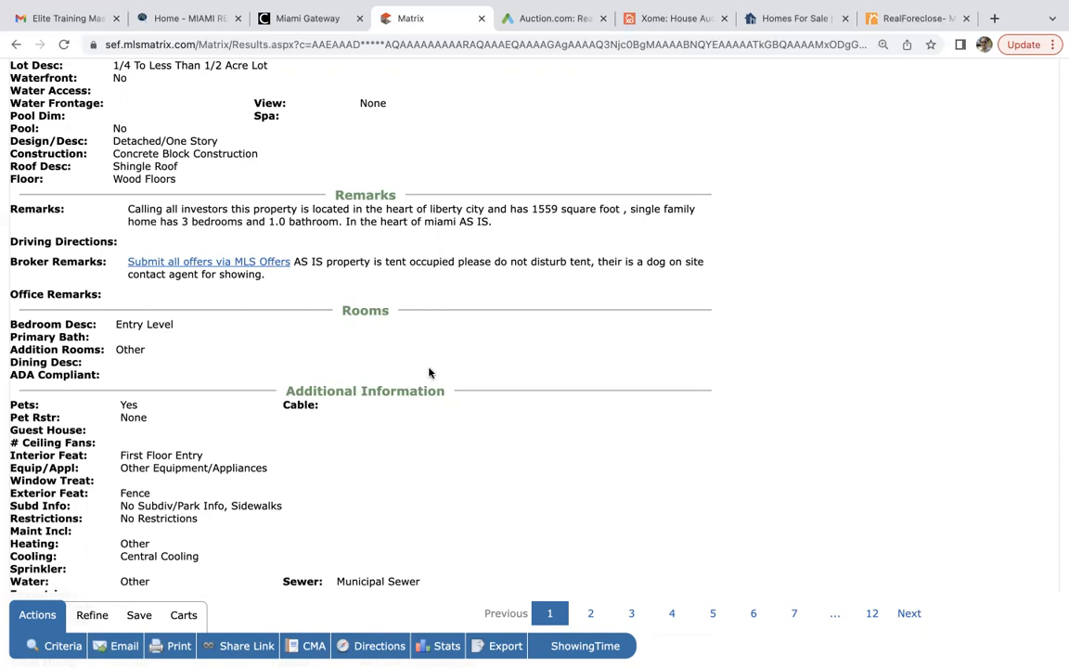
scroll(430, 371, "down", 6)
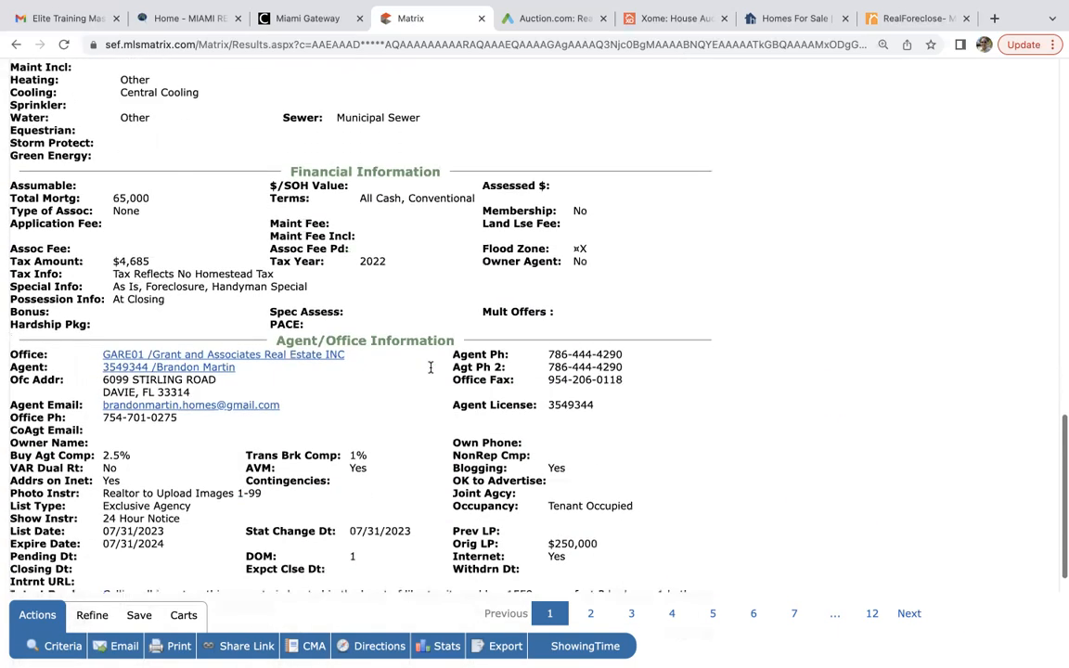
scroll(431, 371, "down", 1)
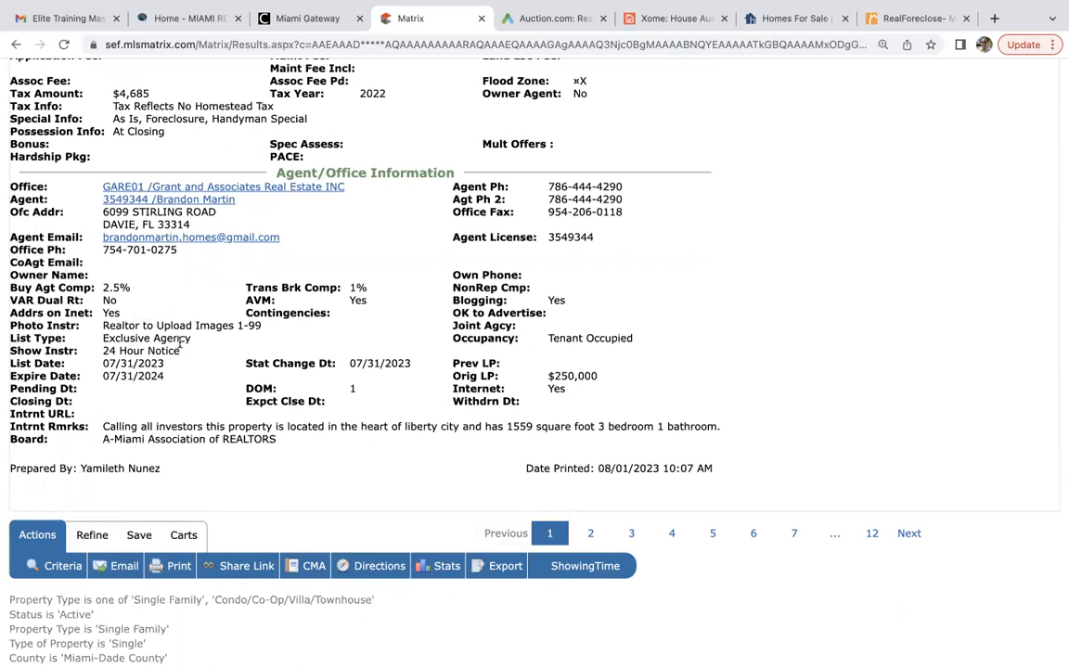
scroll(179, 342, "up", 10)
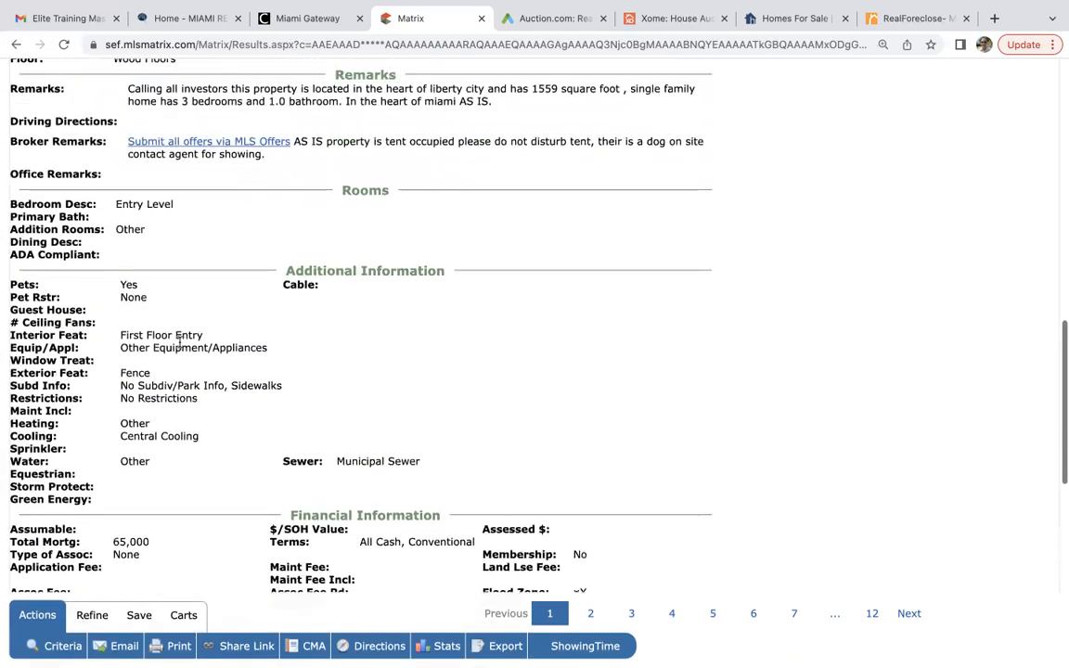
scroll(179, 343, "up", 4)
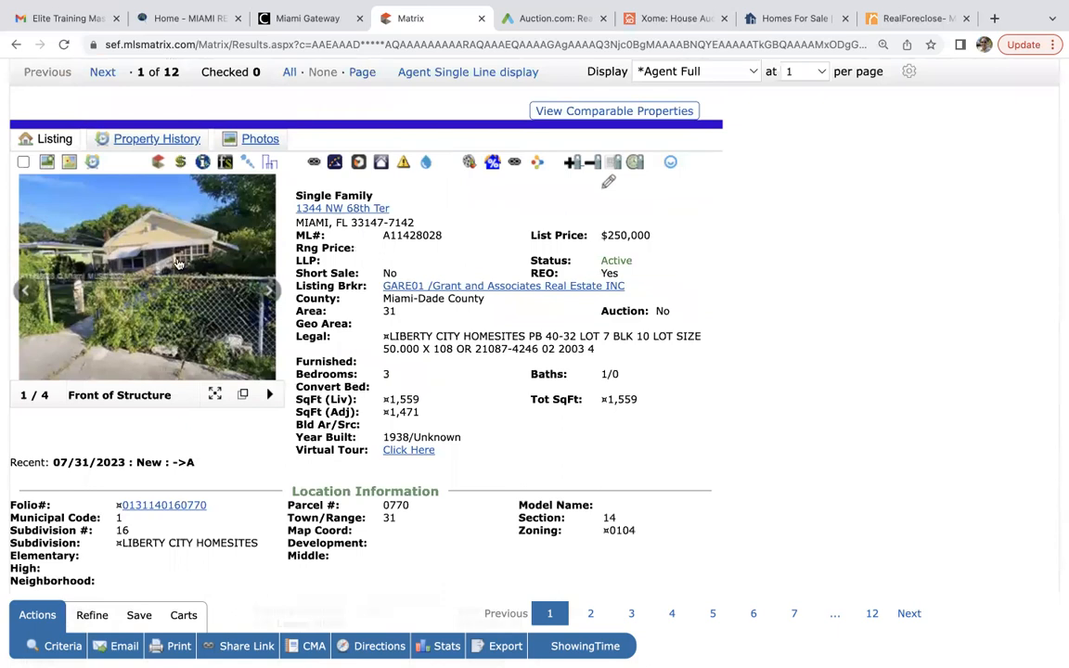
left_click(158, 139)
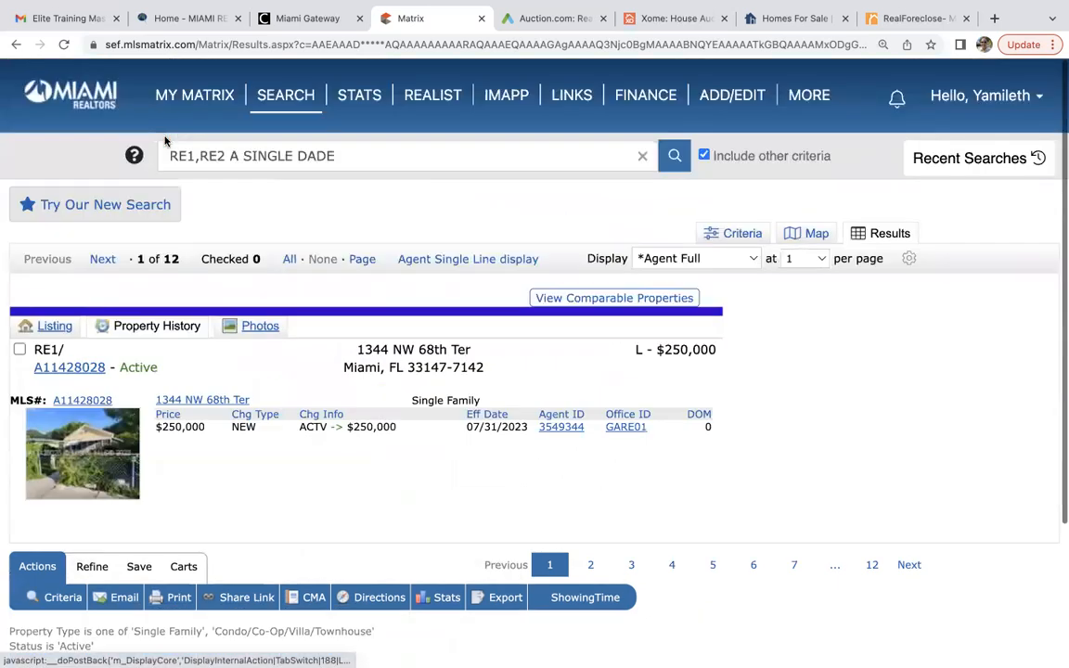
scroll(293, 489, "down", 2)
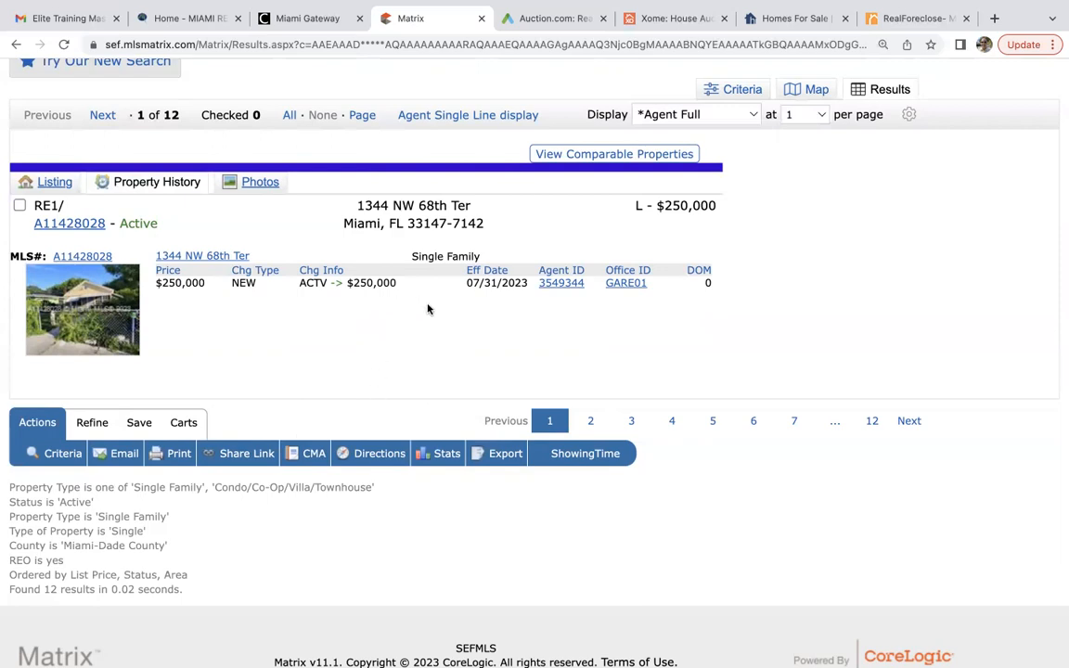
scroll(438, 386, "down", 1)
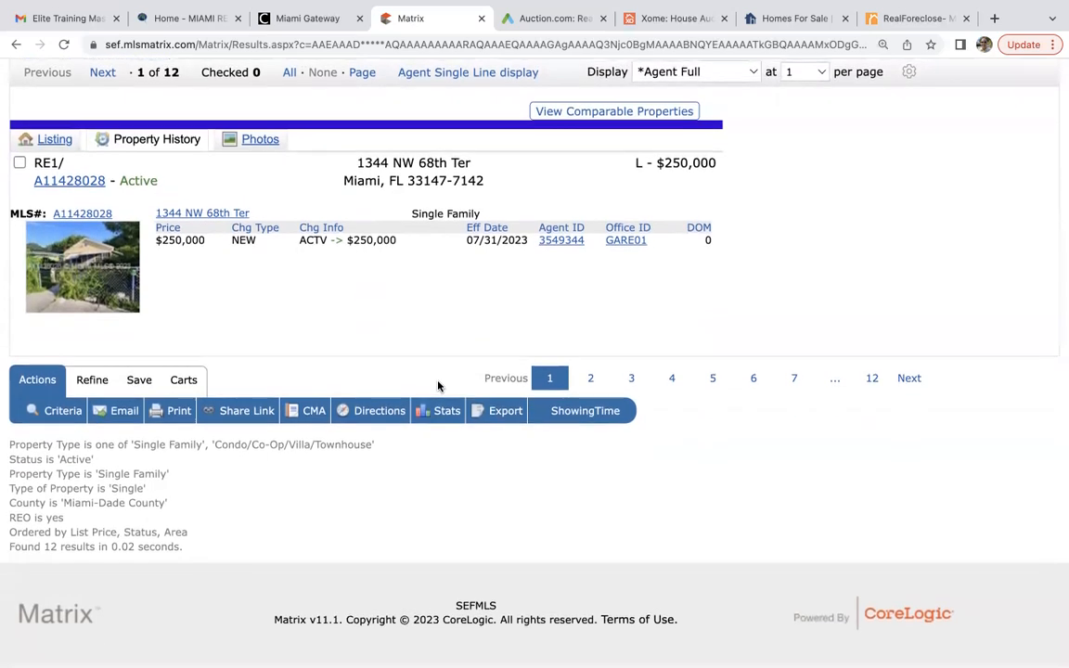
scroll(439, 386, "up", 2)
scroll(438, 386, "up", 3)
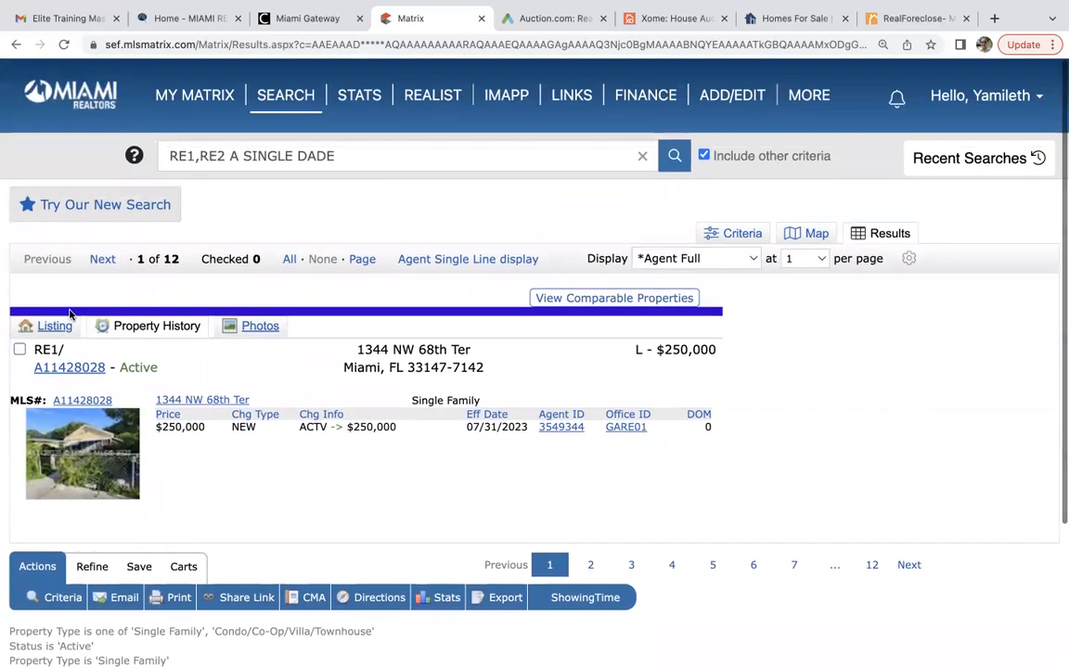
left_click(58, 323)
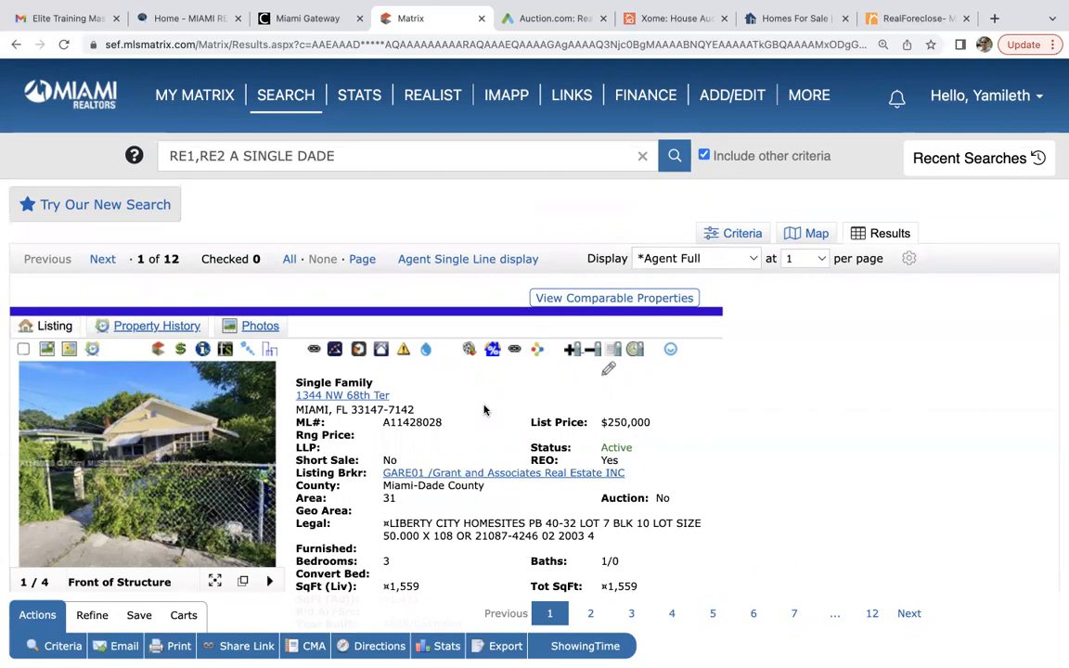
scroll(484, 410, "down", 2)
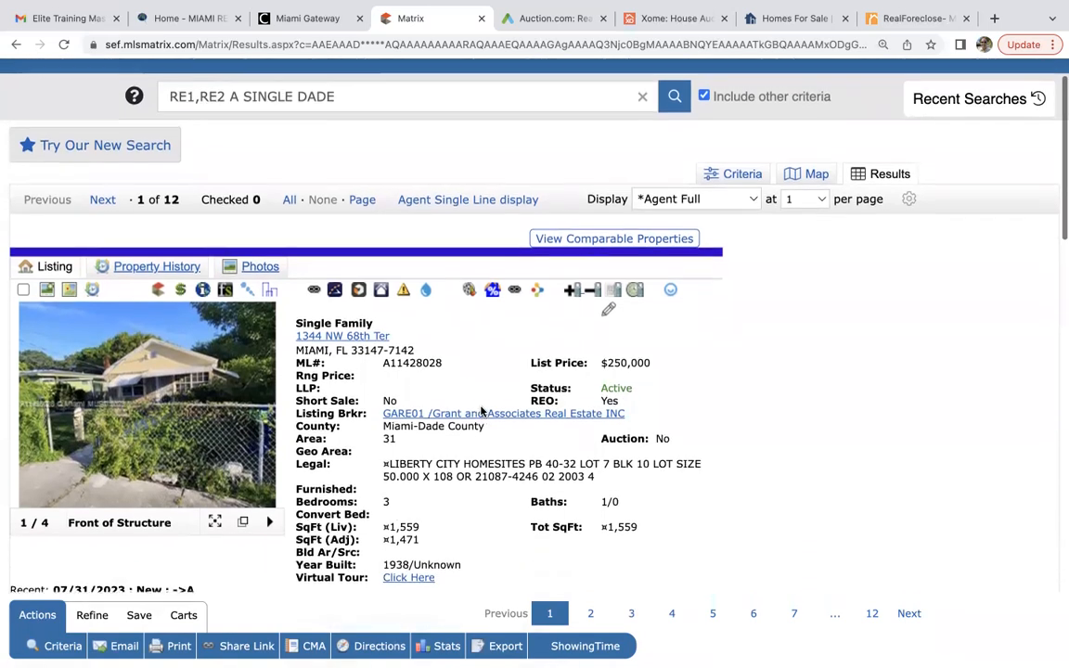
scroll(482, 409, "down", 1)
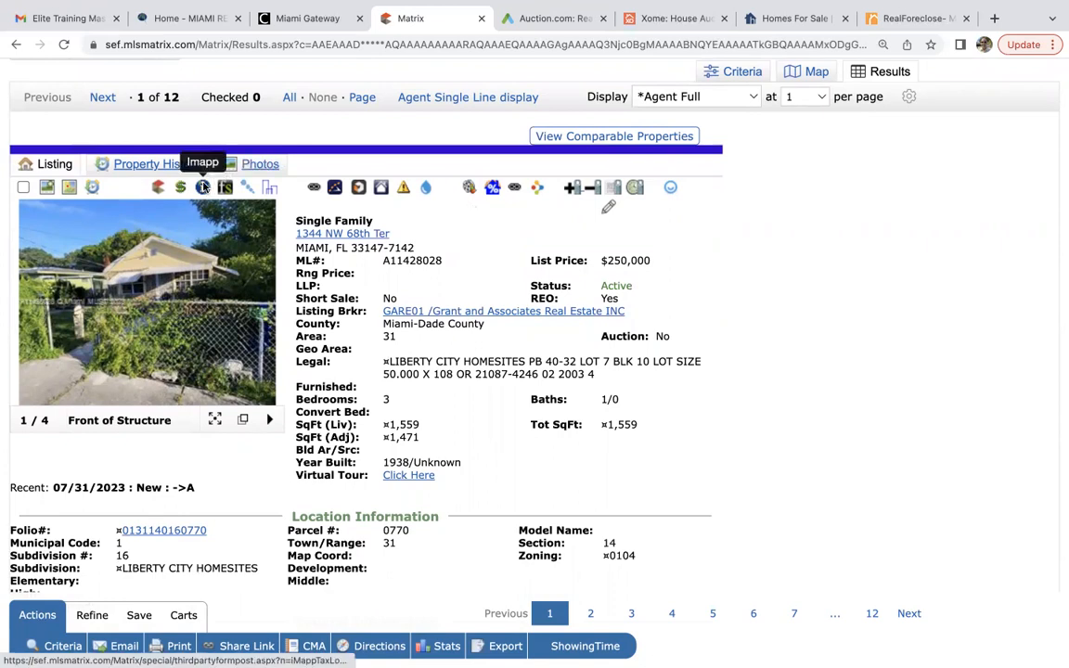
left_click(202, 187)
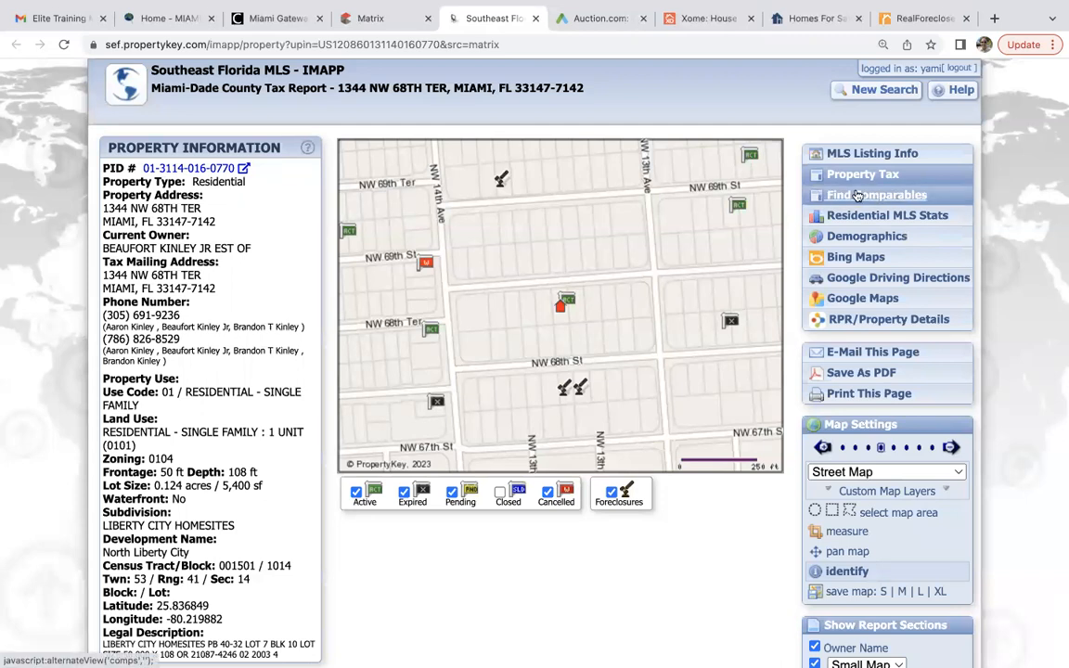
Generate IMAPP comparable sales, then return to the Matrix listing and open its RPR report.
left_click(822, 194)
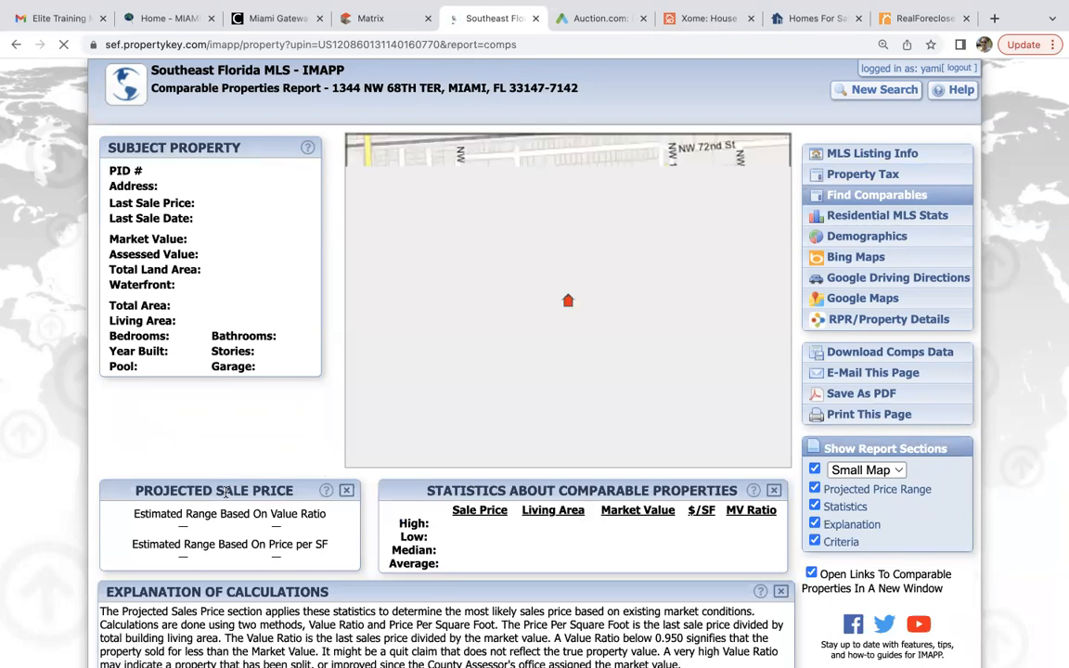
scroll(224, 492, "down", 4)
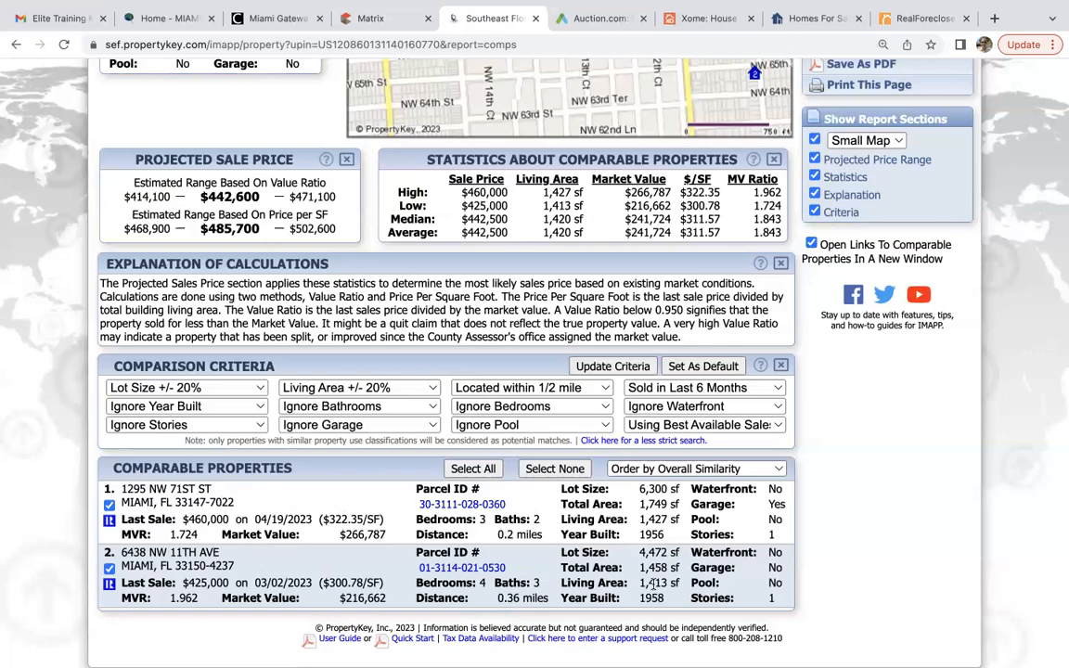
scroll(654, 583, "up", 3)
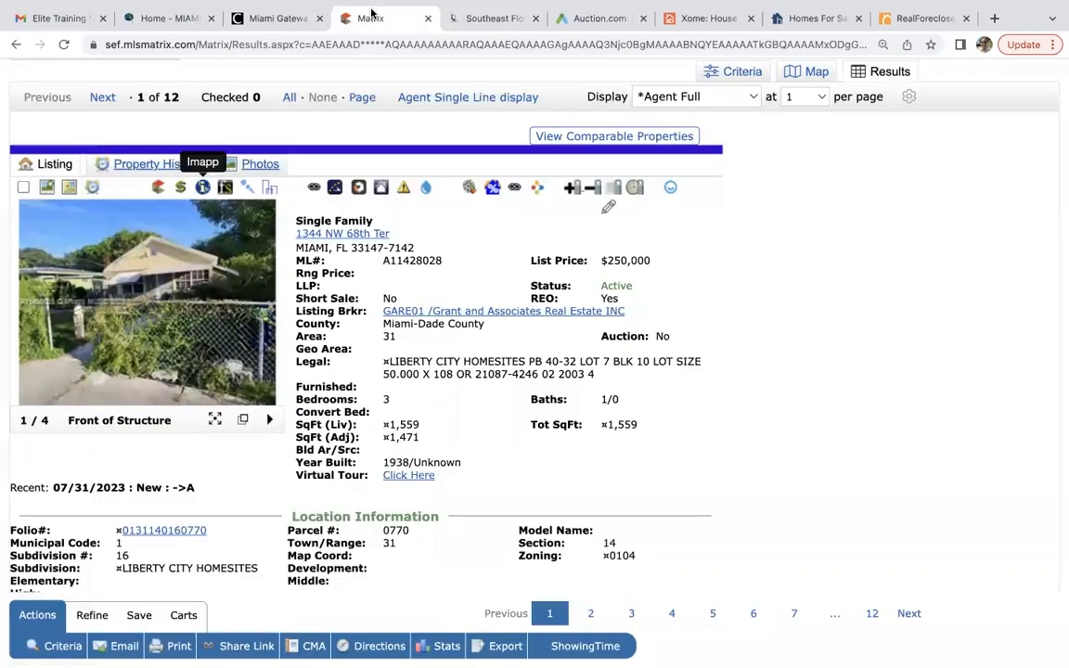
left_click(339, 17)
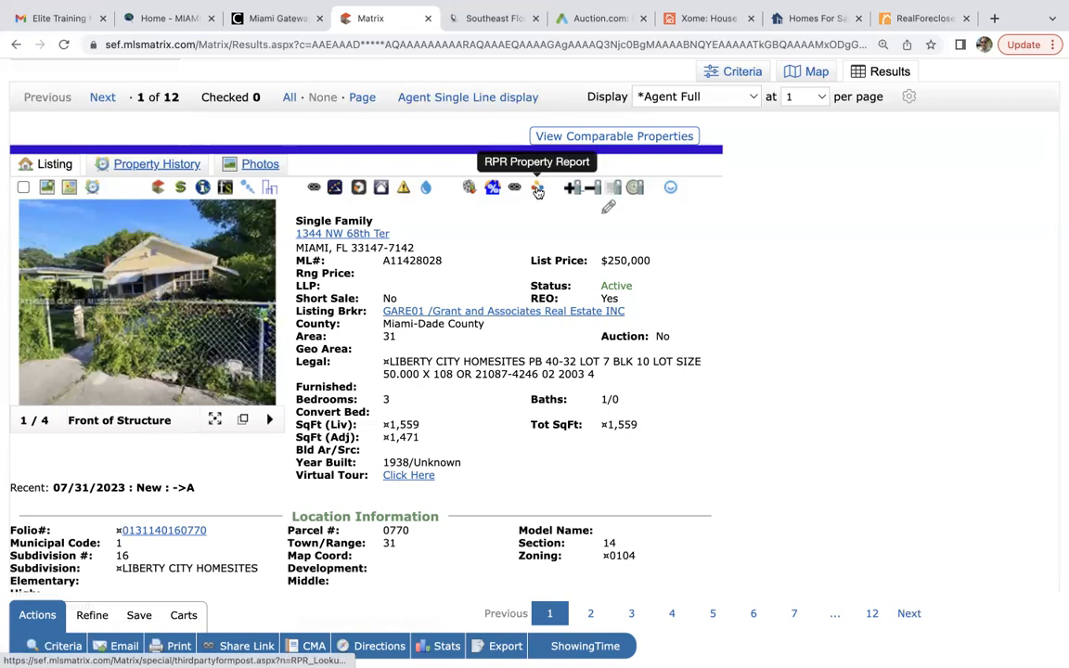
left_click(537, 189)
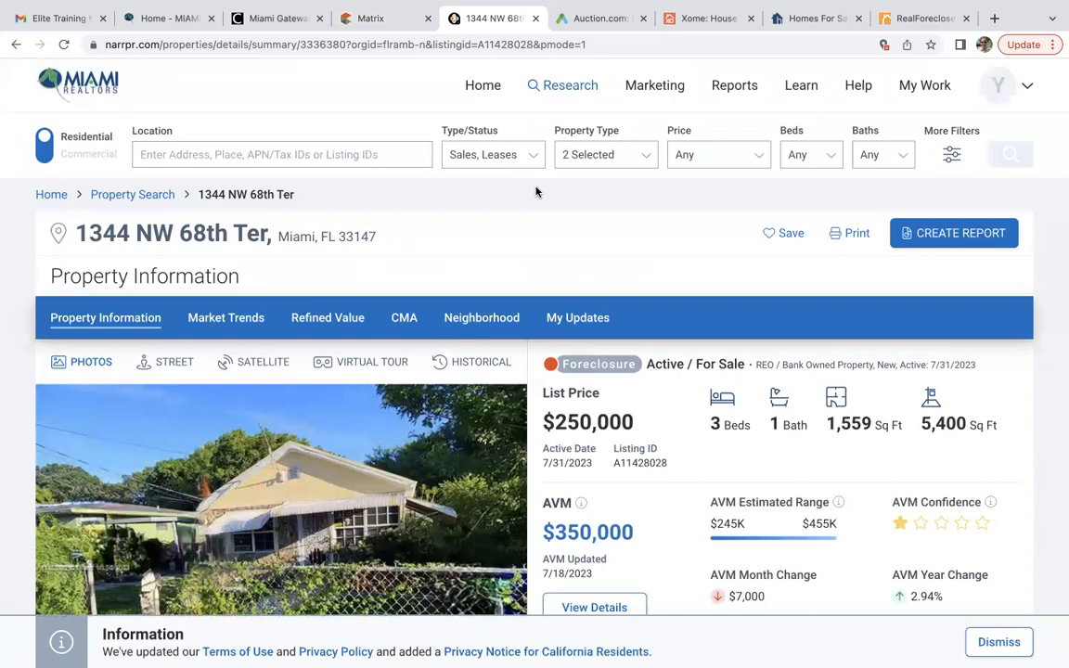
Review the RPR summary ($350,000 AVM, 1,559 sq ft) and open Valuate from Additional Resources.
scroll(535, 192, "down", 5)
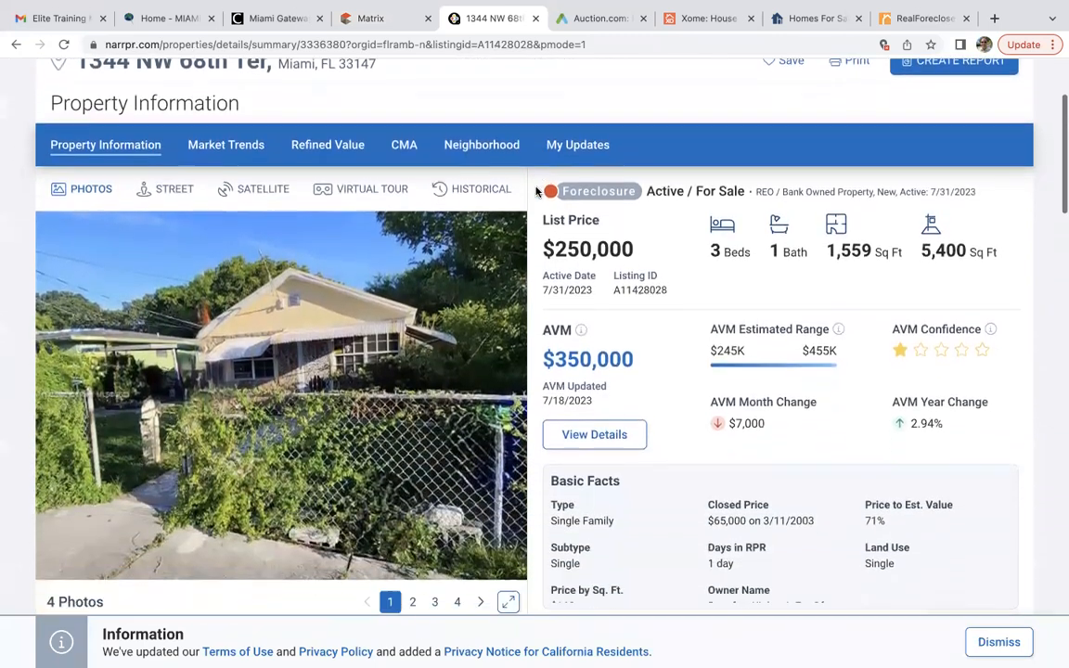
scroll(535, 192, "down", 1)
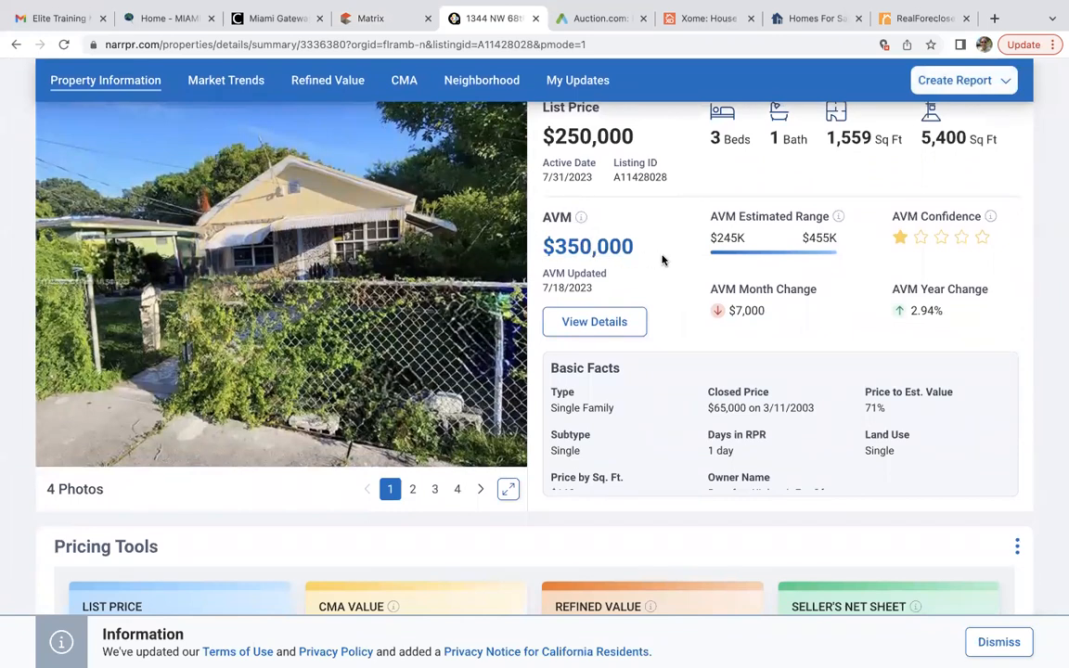
scroll(662, 260, "up", 1)
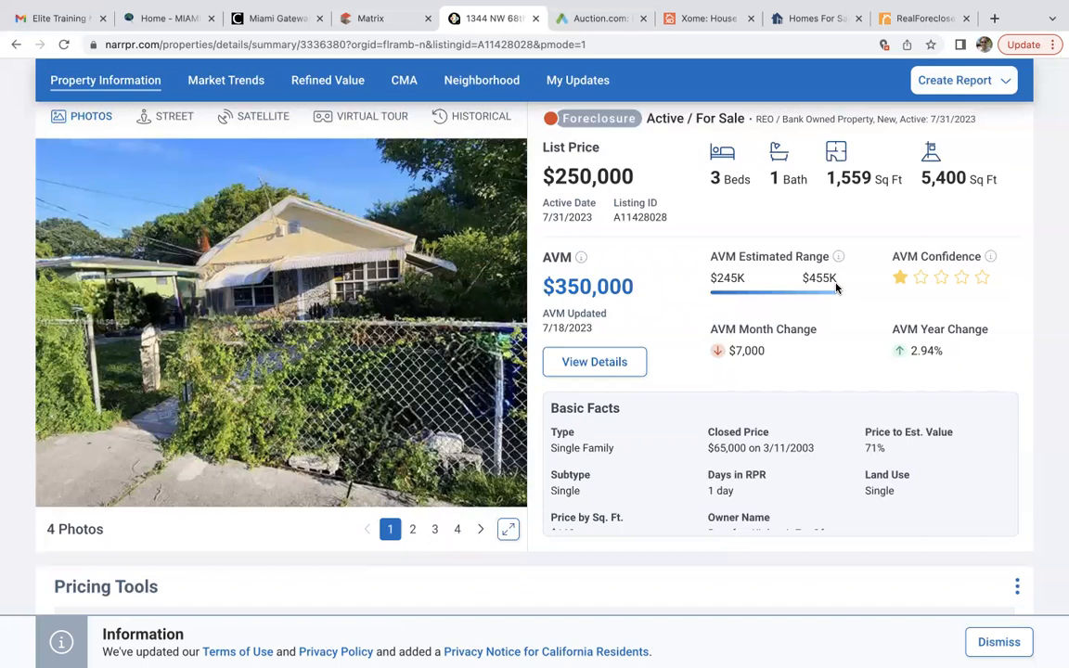
scroll(836, 288, "down", 3)
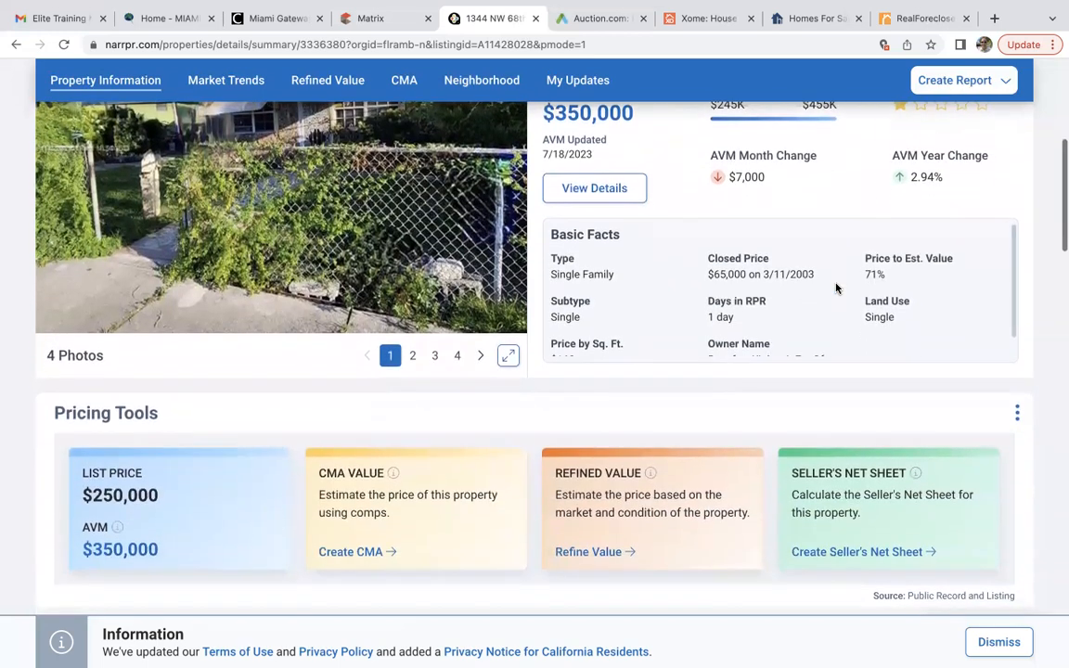
scroll(836, 288, "down", 5)
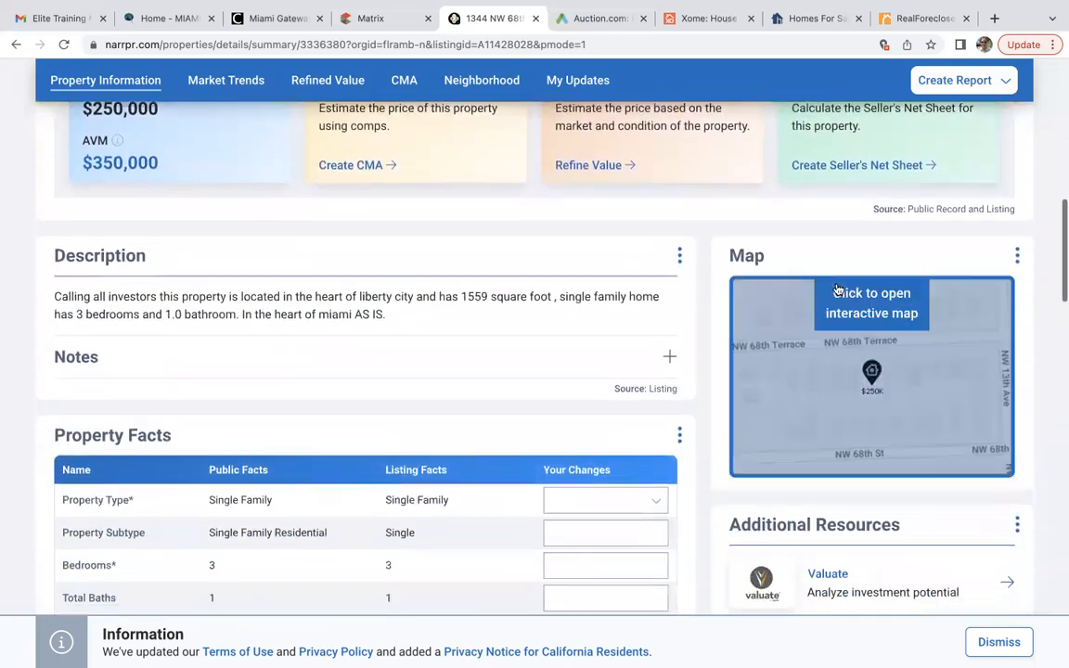
scroll(838, 291, "down", 4)
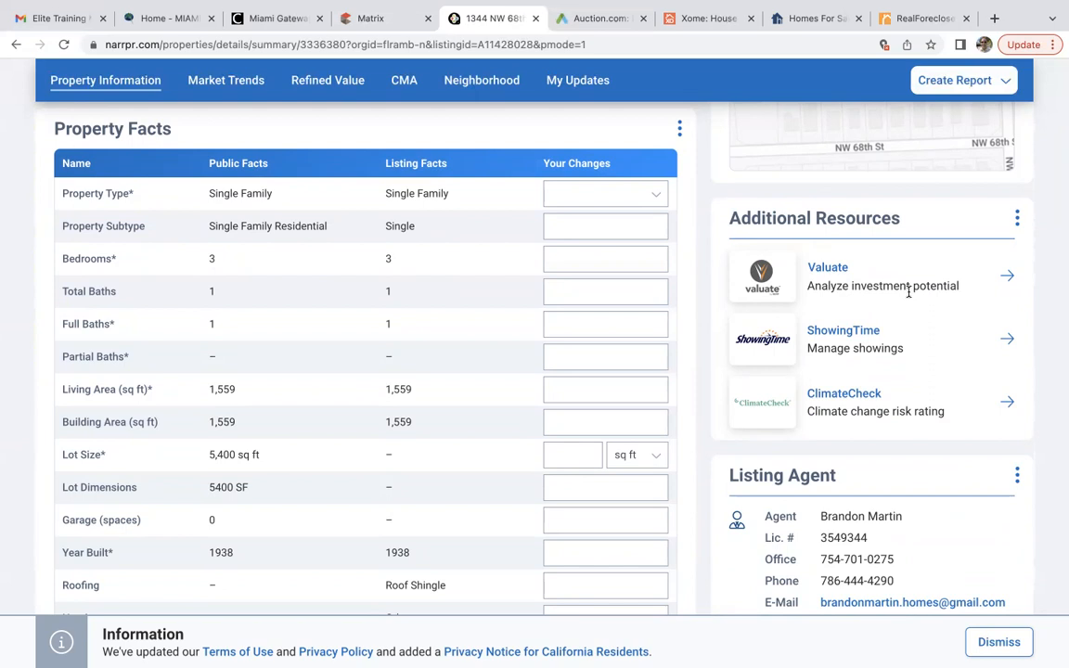
left_click(832, 269)
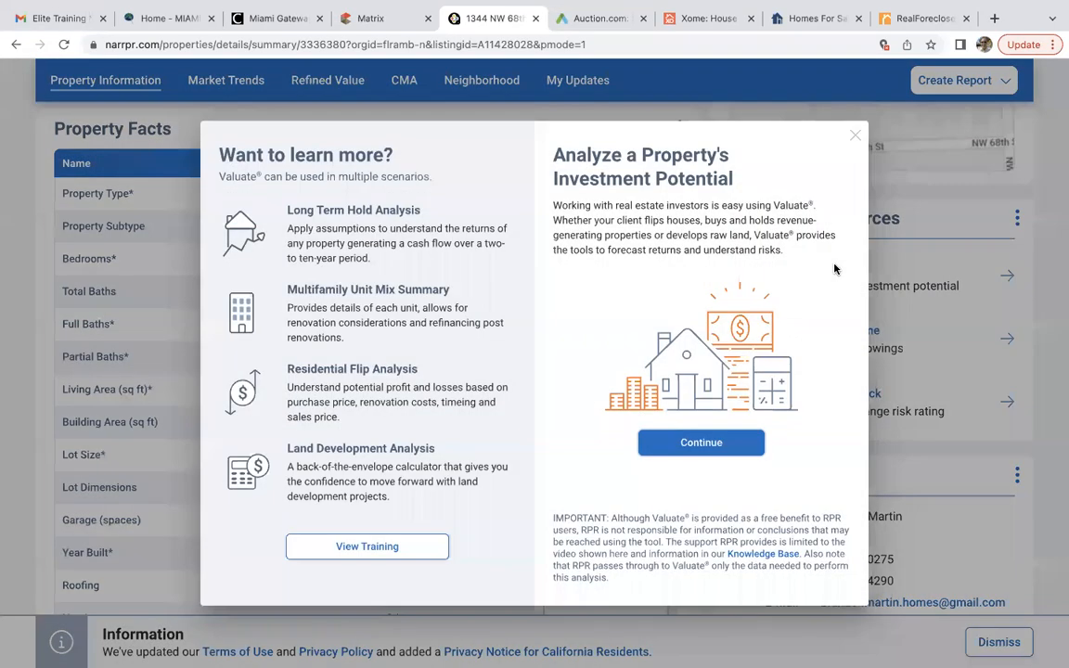
left_click(704, 445)
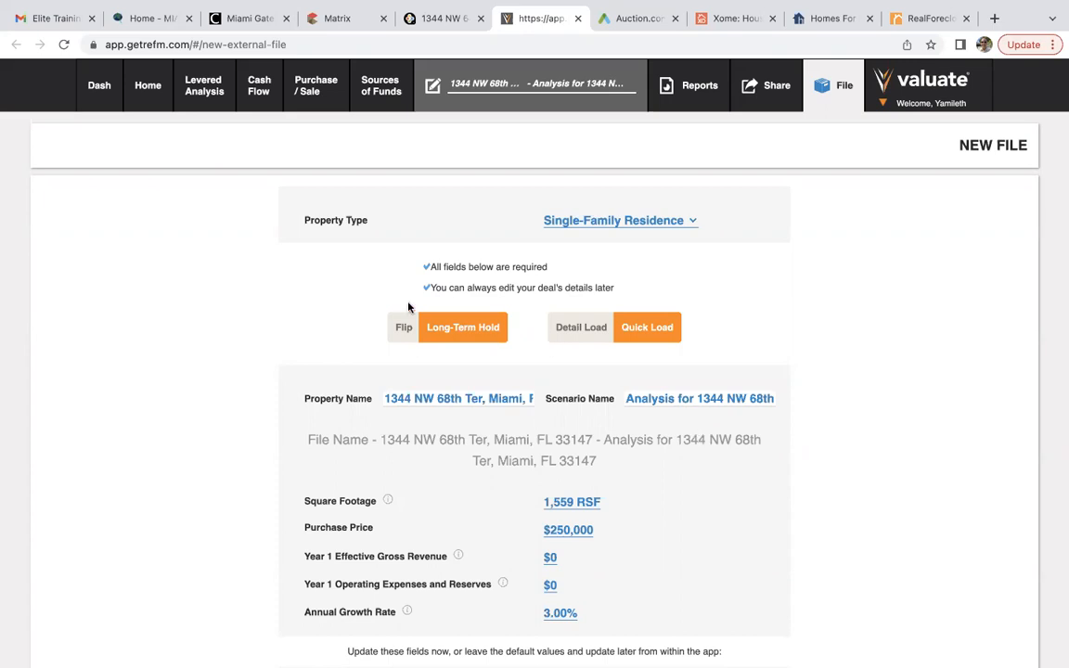
scroll(395, 325, "down", 2)
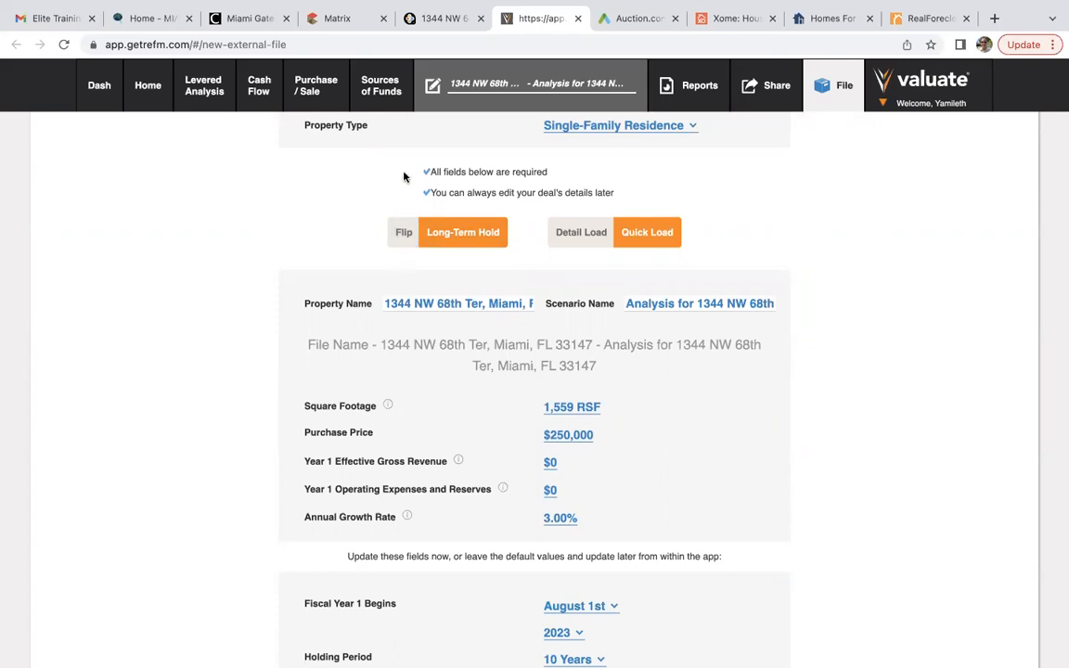
left_click(404, 232)
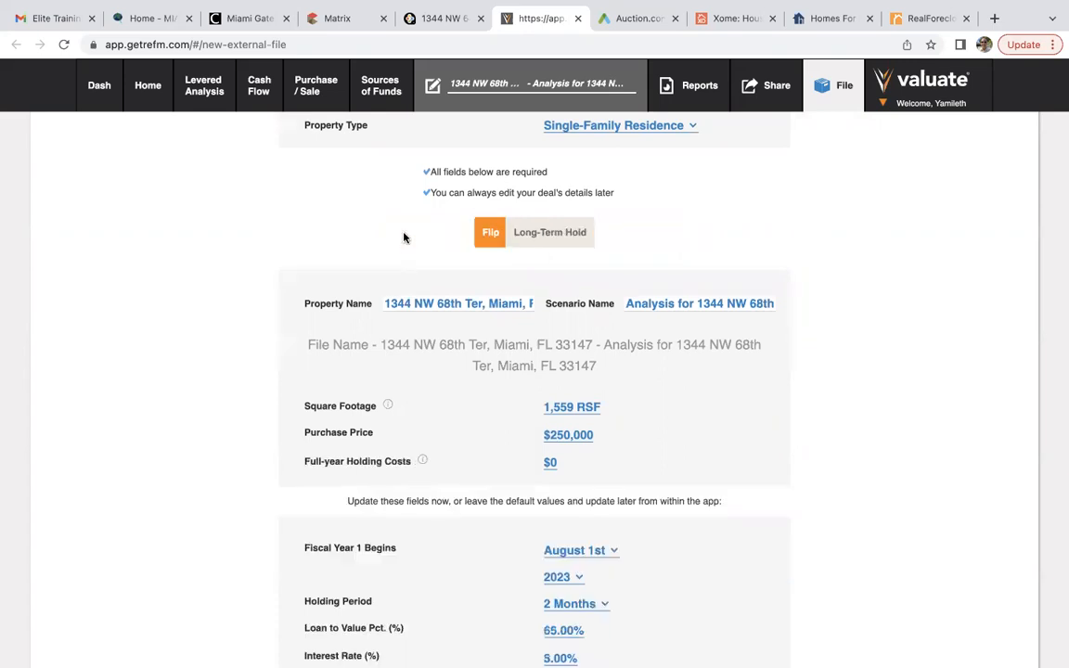
scroll(404, 237, "down", 3)
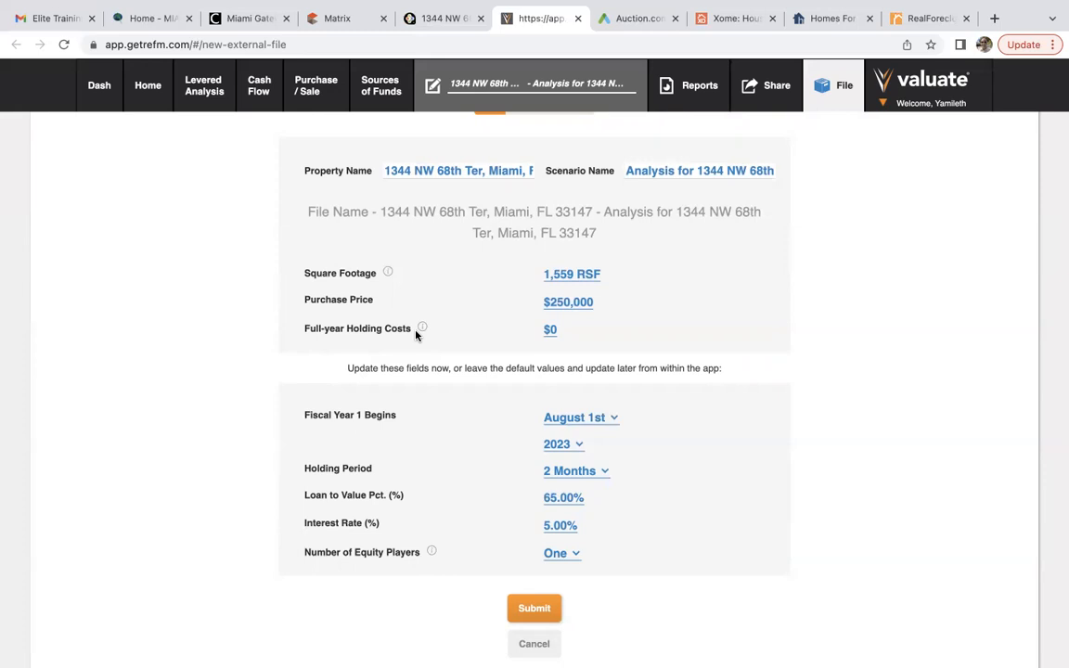
left_click(337, 19)
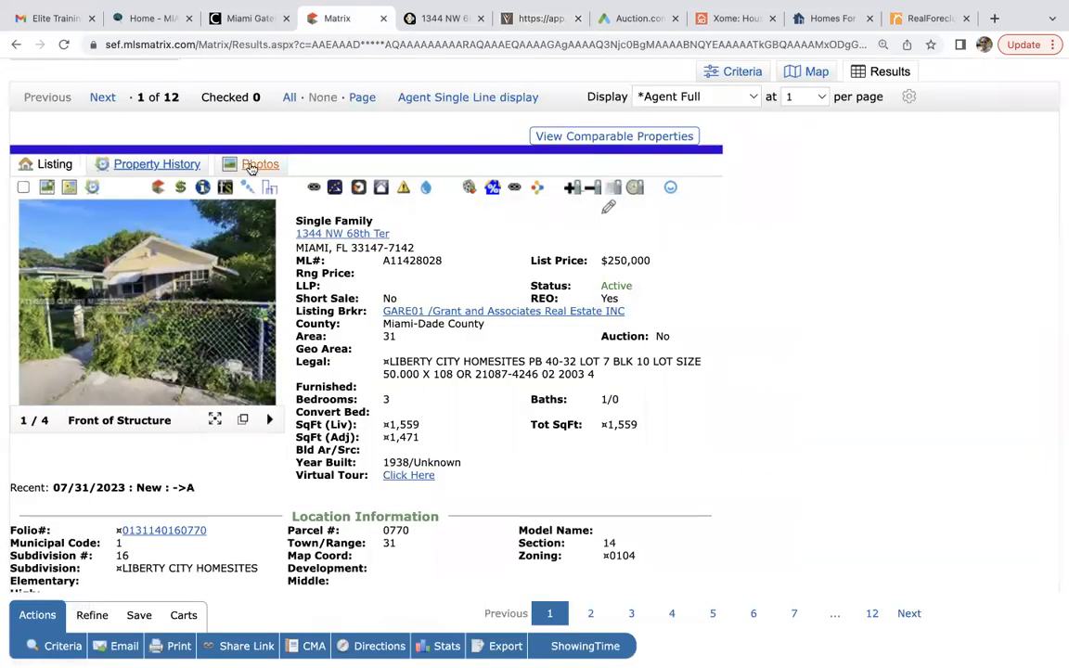
left_click(205, 188)
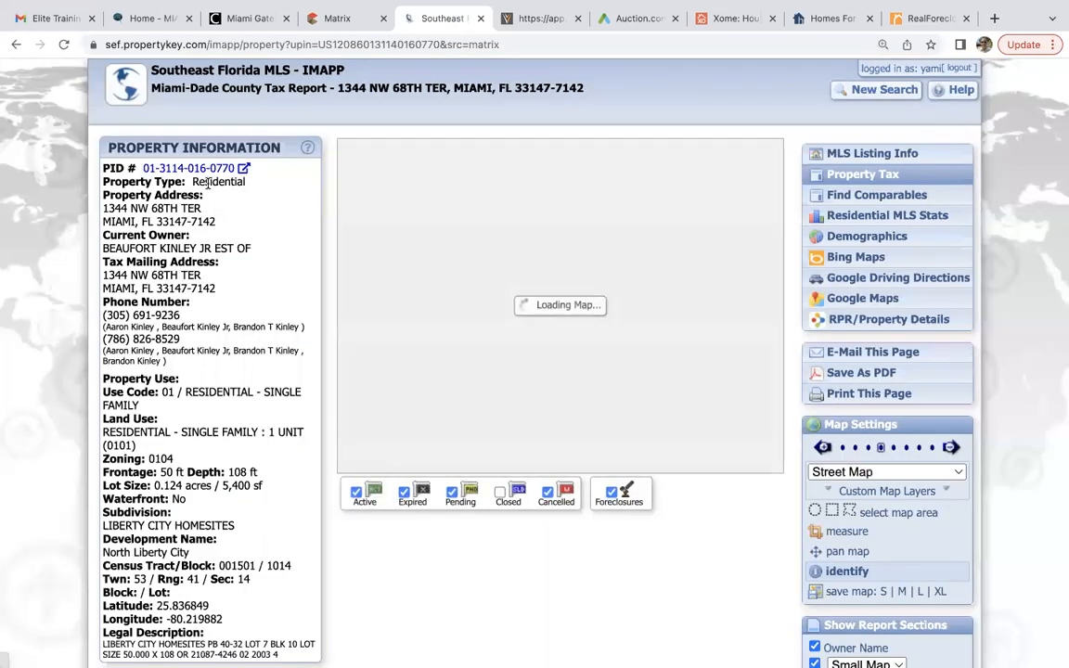
scroll(208, 185, "down", 3)
scroll(208, 184, "down", 2)
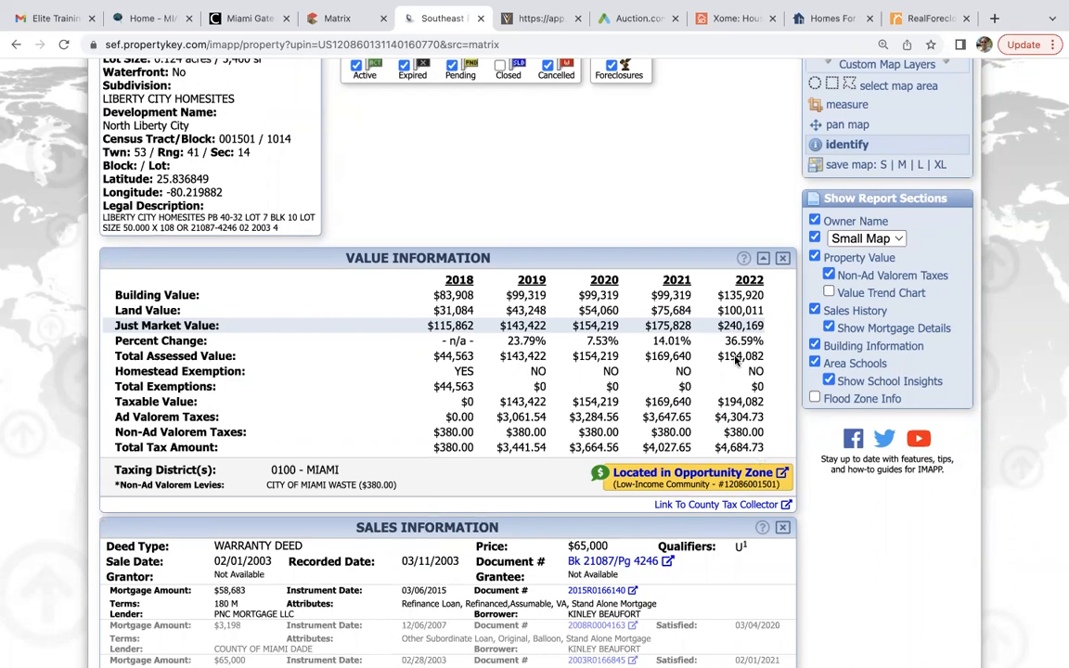
Set holding costs to $11,000, fiscal year start to September 1st and holding period to 6 Months.
left_click(548, 17)
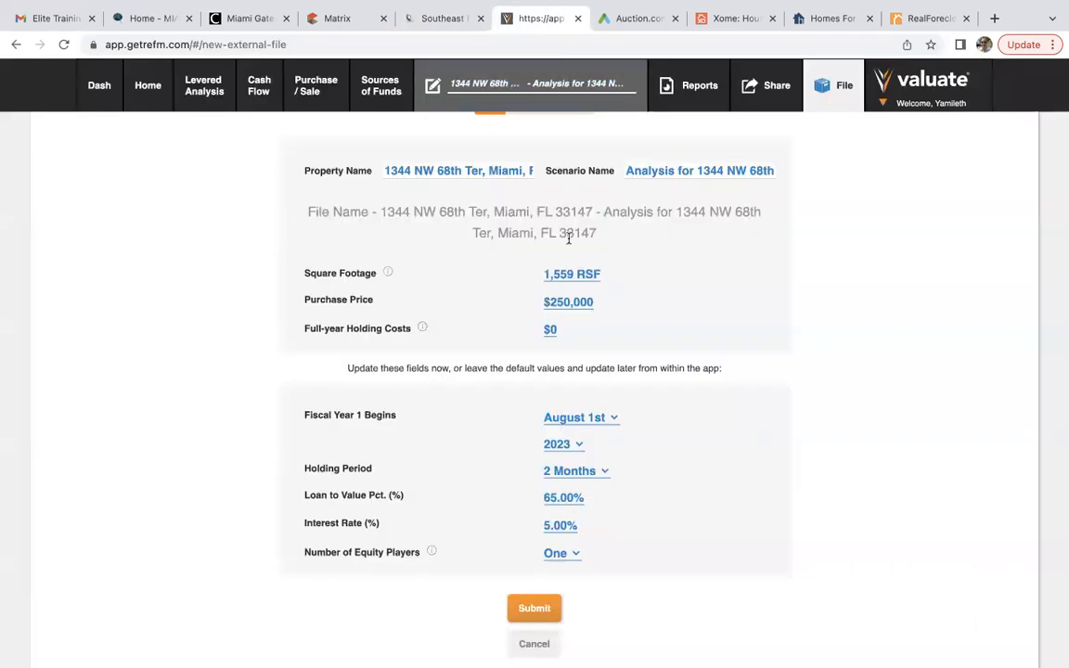
left_click(551, 331)
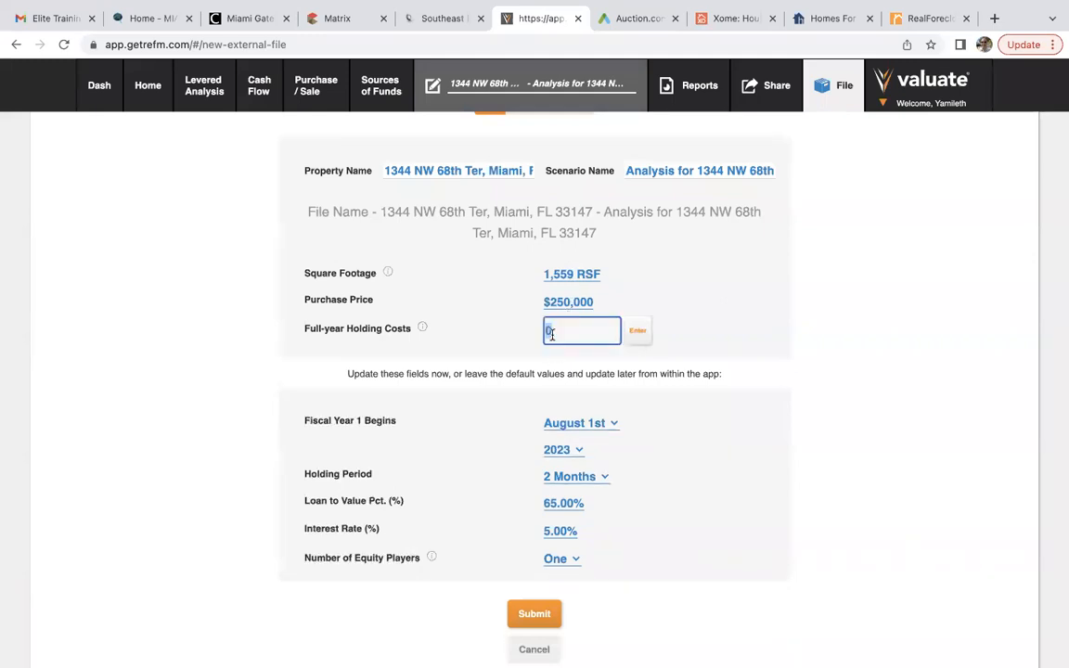
type("11000")
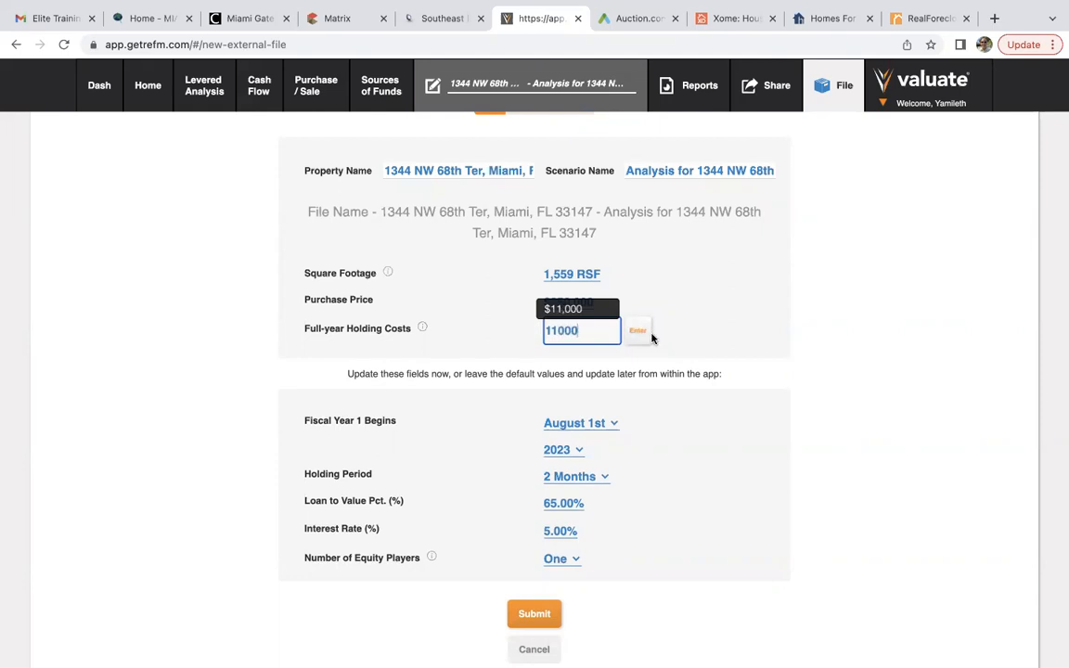
left_click(634, 331)
scroll(693, 347, "down", 1)
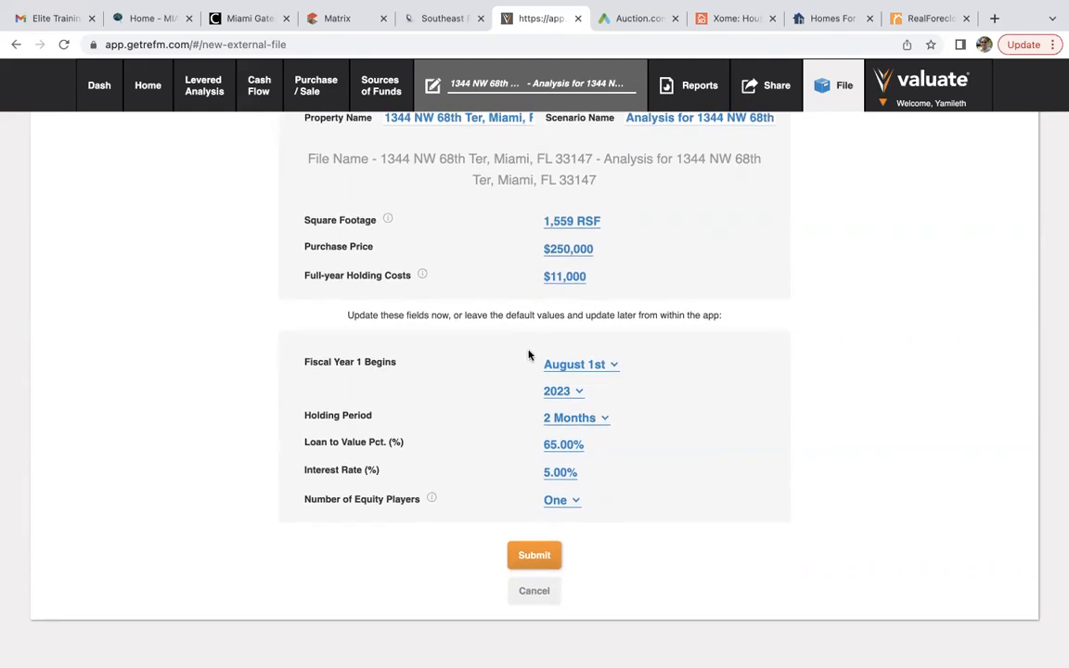
left_click(554, 367)
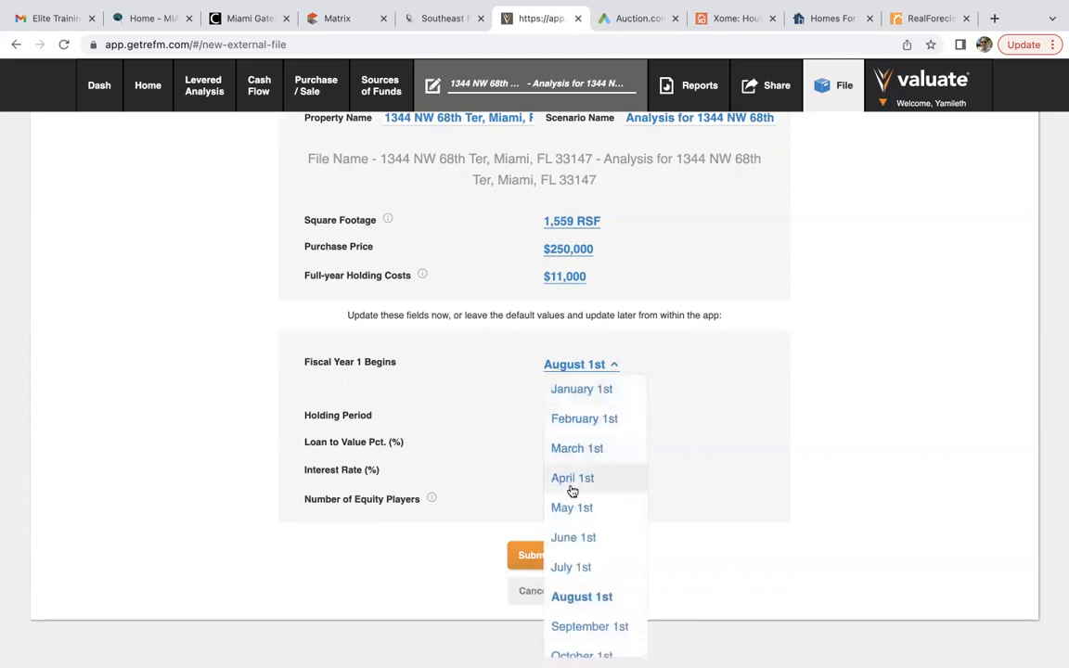
scroll(577, 543, "down", 2)
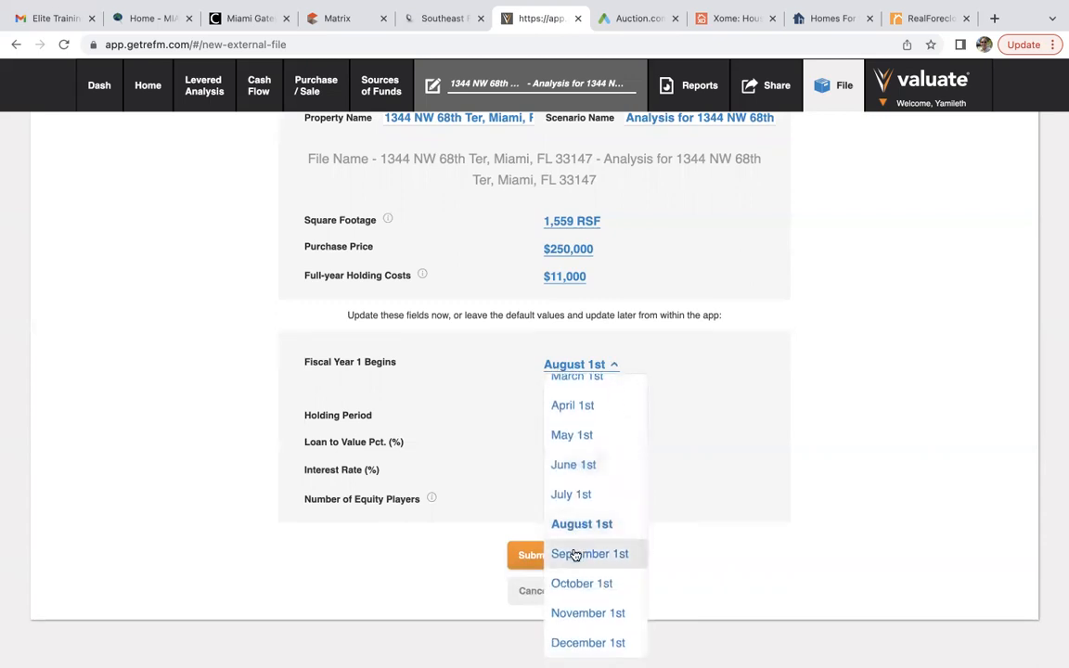
left_click(575, 555)
left_click(558, 420)
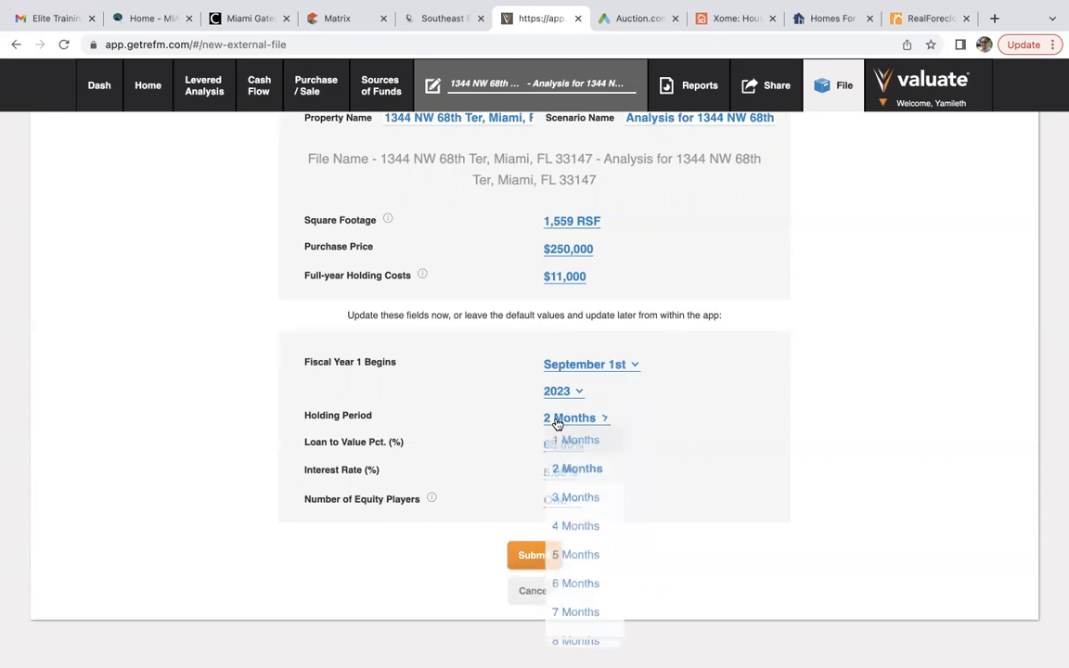
left_click(577, 591)
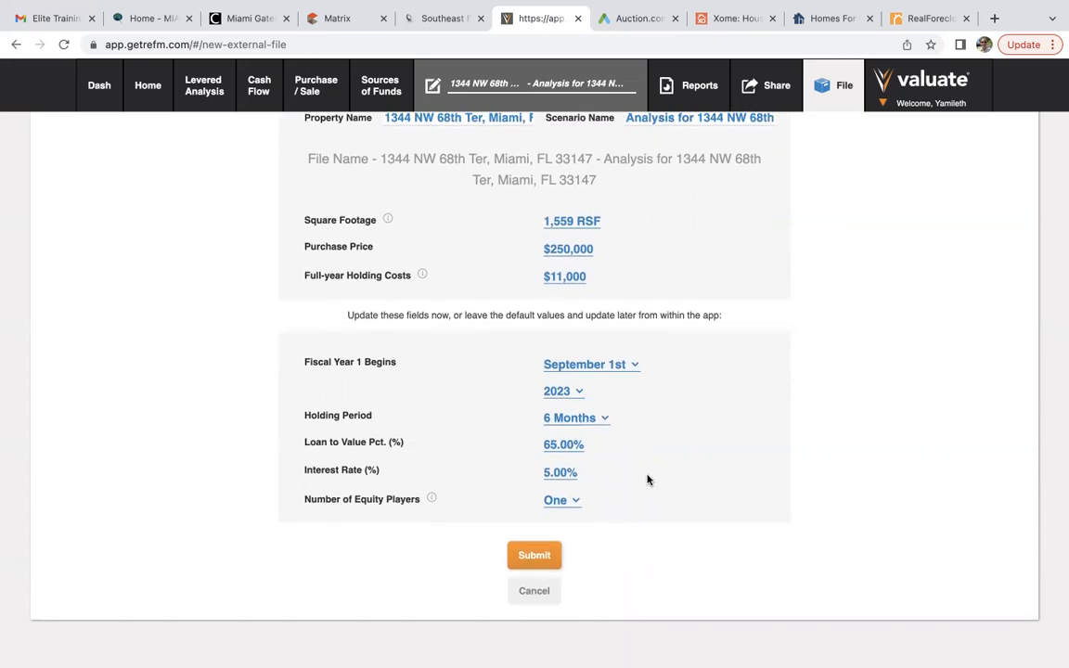
Enter 80% loan to value and 11% interest, then submit to create the flip analysis.
left_click(570, 450)
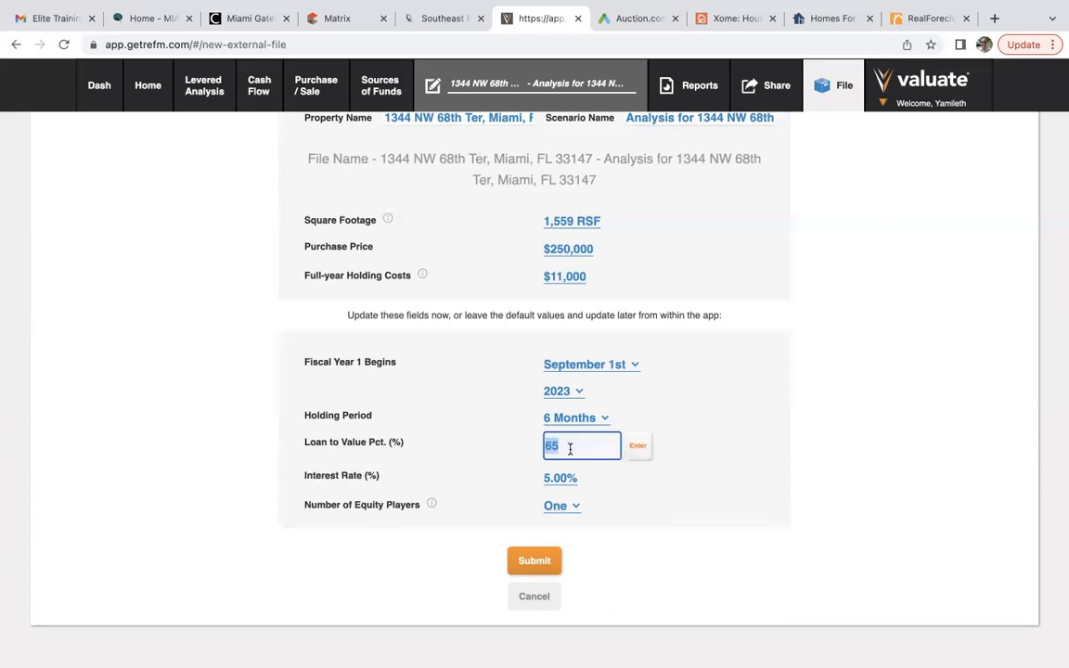
type("80")
left_click(640, 450)
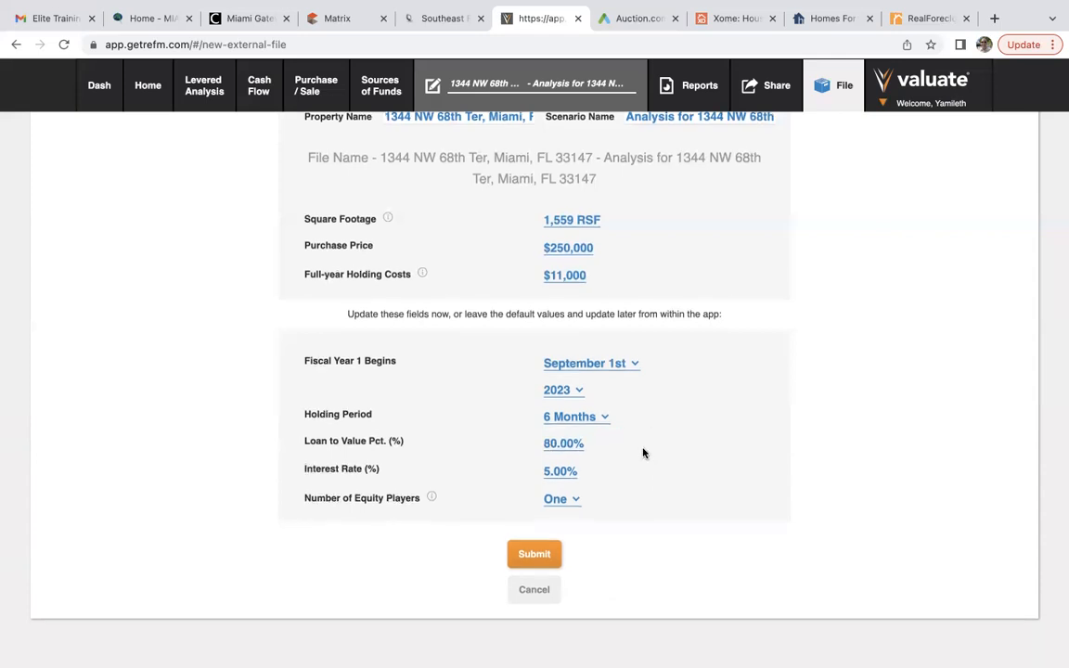
left_click(558, 473)
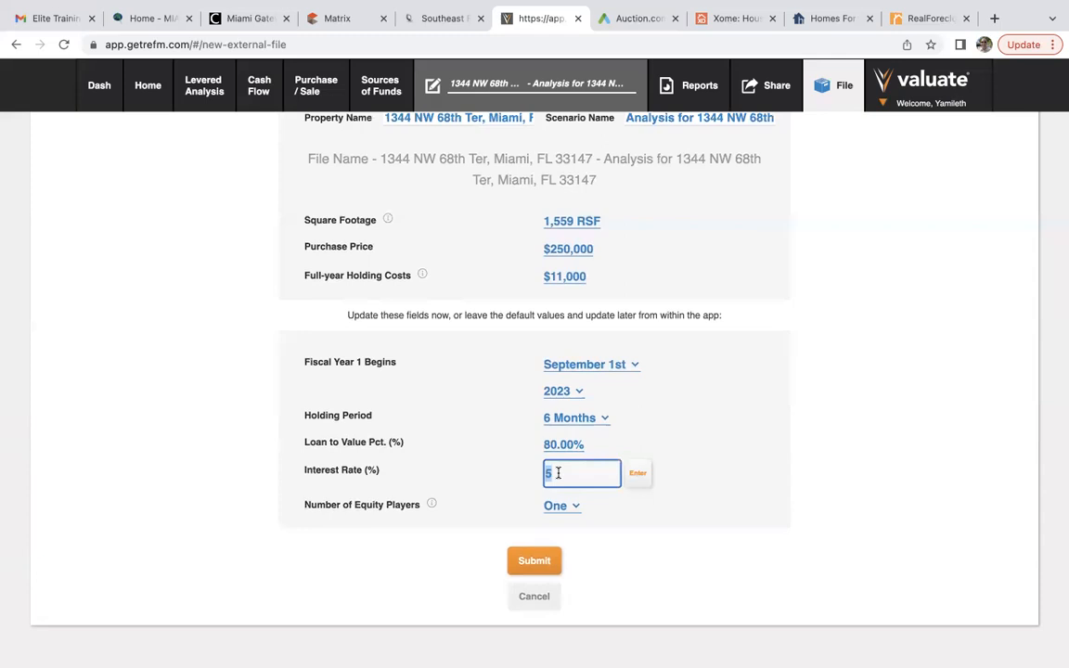
type("11")
left_click(640, 475)
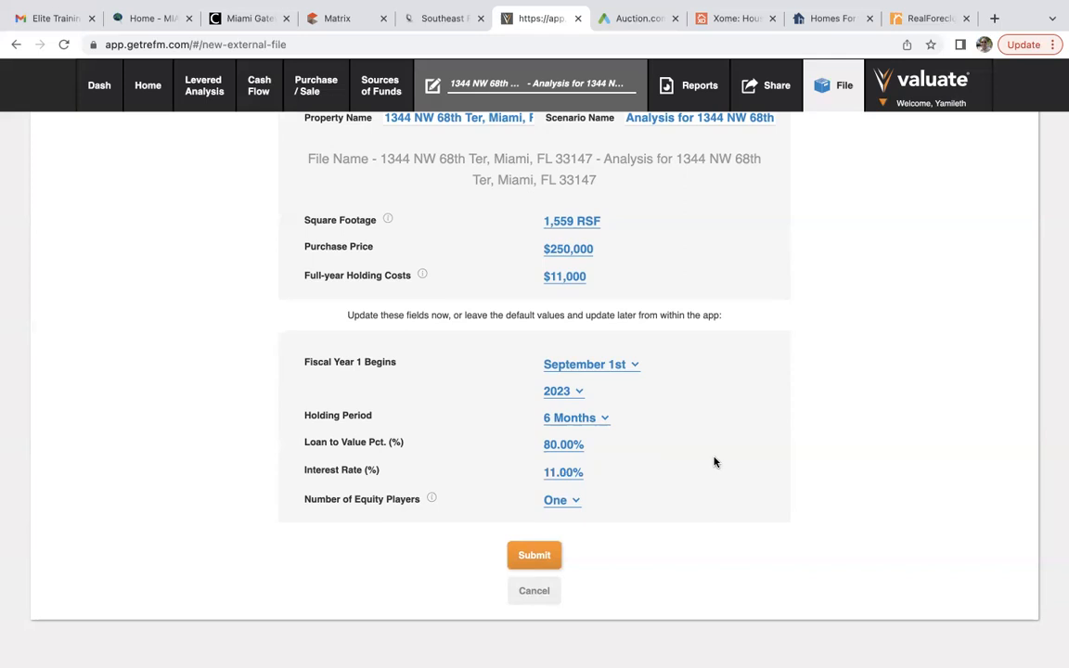
left_click(539, 556)
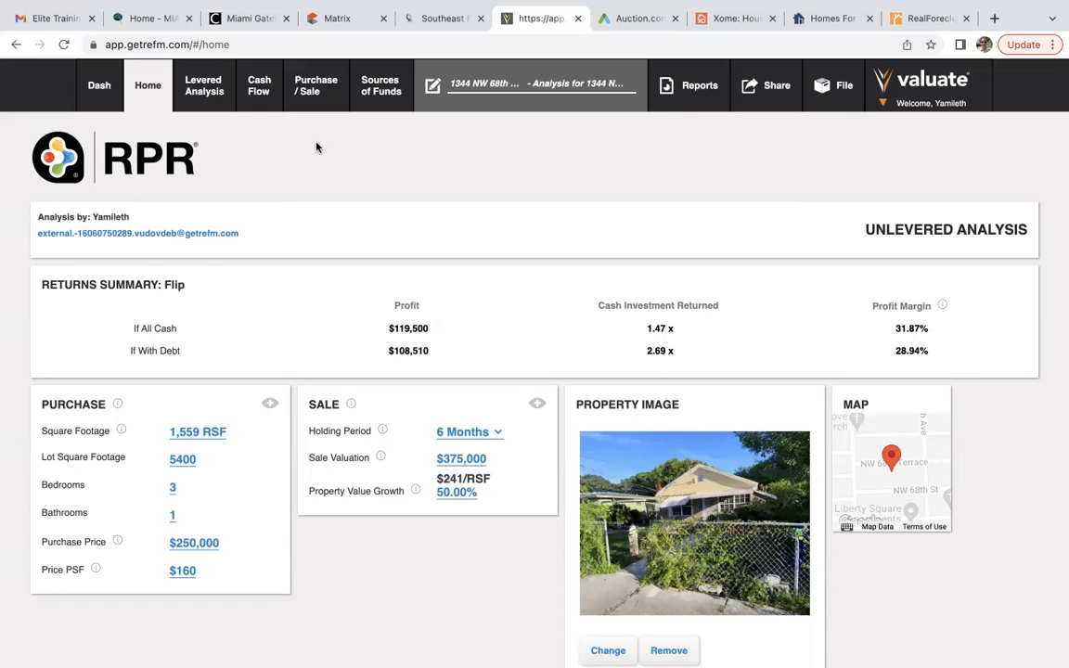
Open the Purchase / Sale page to review the $375,000 net sales proceeds and costs.
left_click(318, 87)
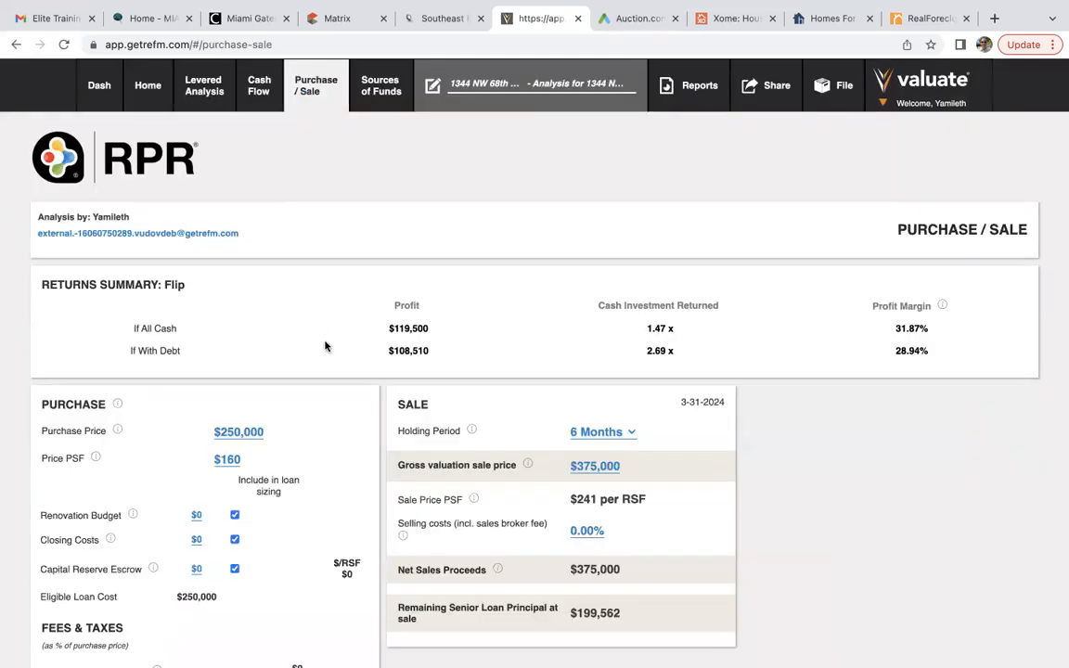
scroll(337, 390, "down", 1)
scroll(336, 389, "down", 2)
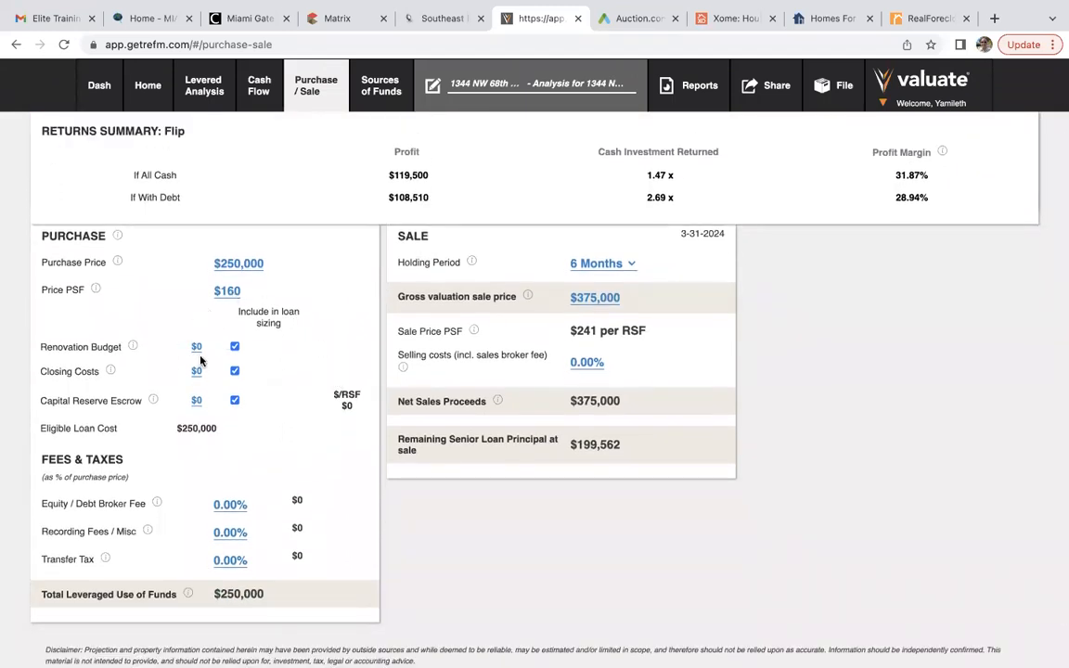
left_click(340, 25)
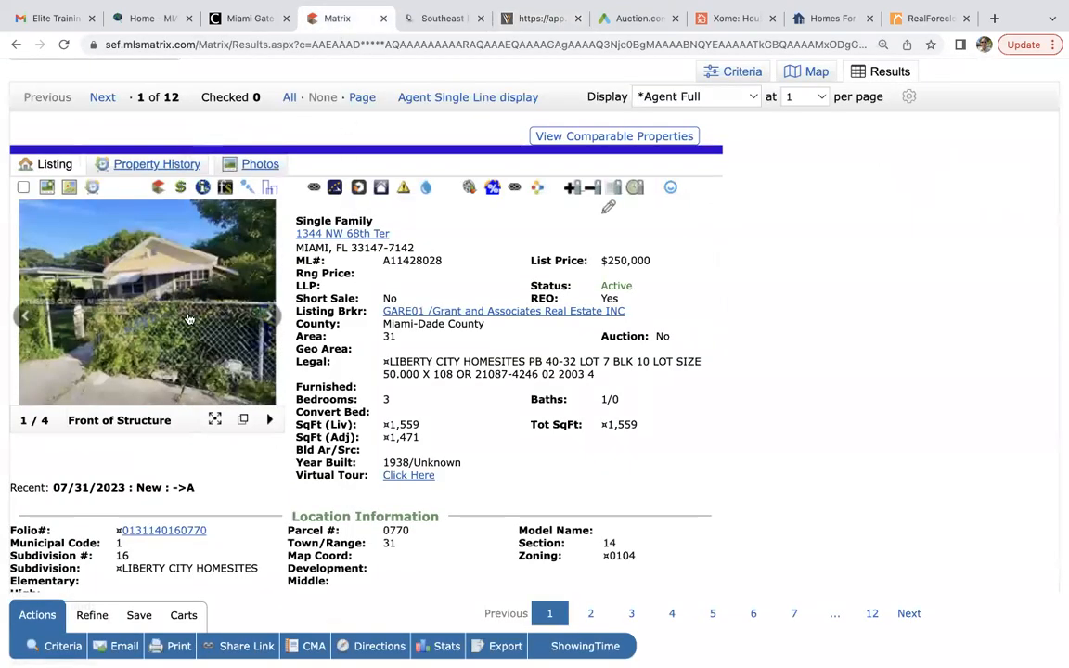
left_click(171, 288)
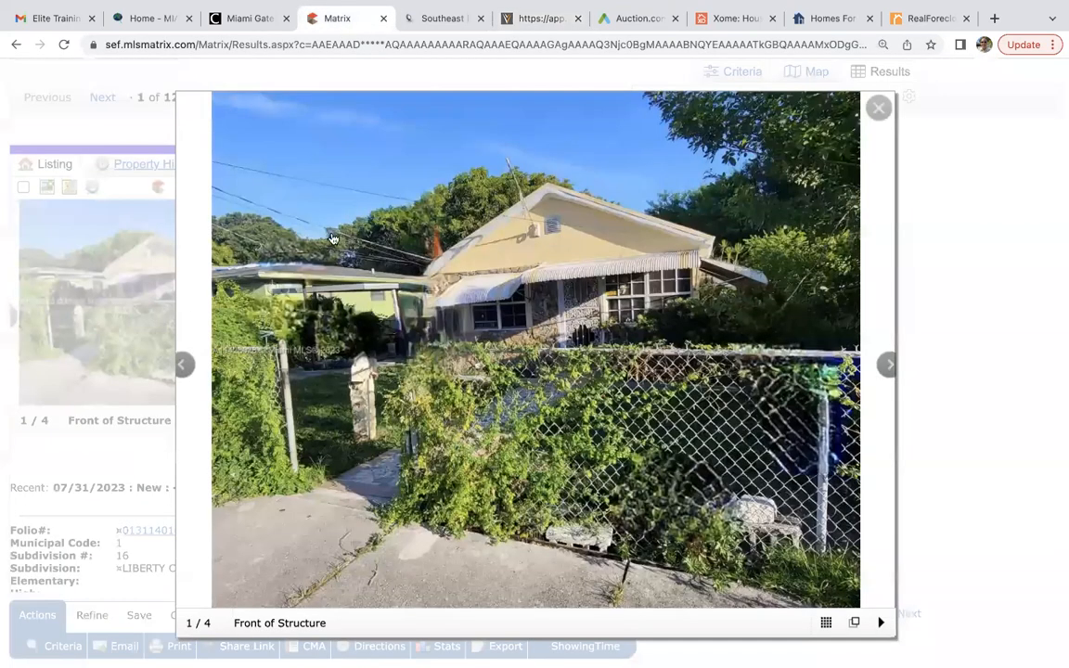
left_click(880, 363)
left_click(880, 363)
left_click(881, 363)
left_click(880, 363)
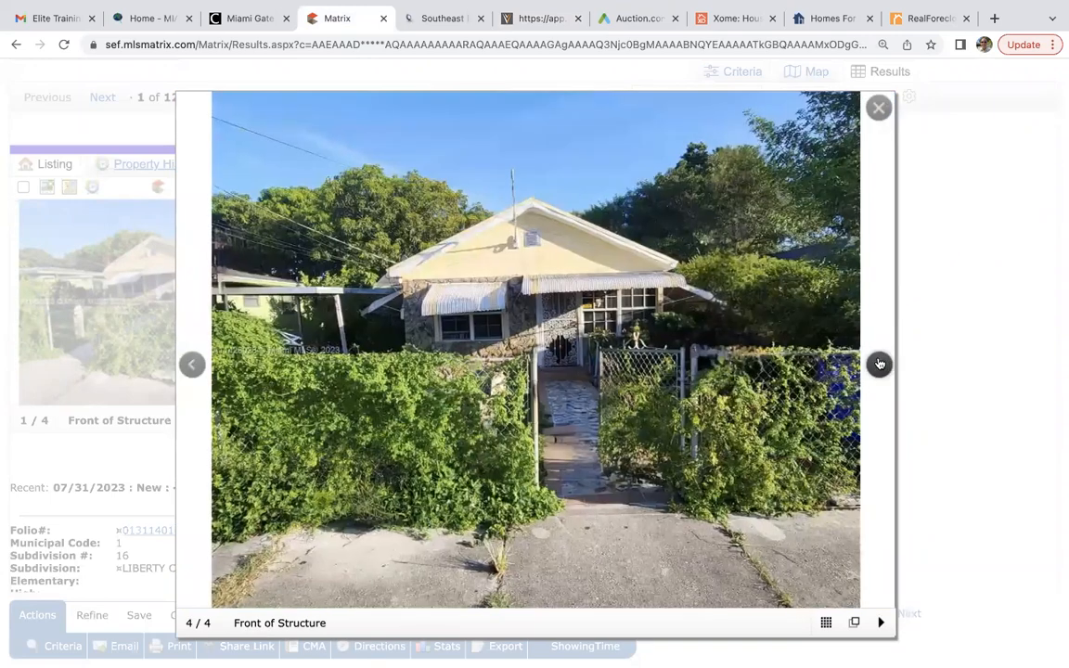
left_click(880, 363)
left_click(880, 363)
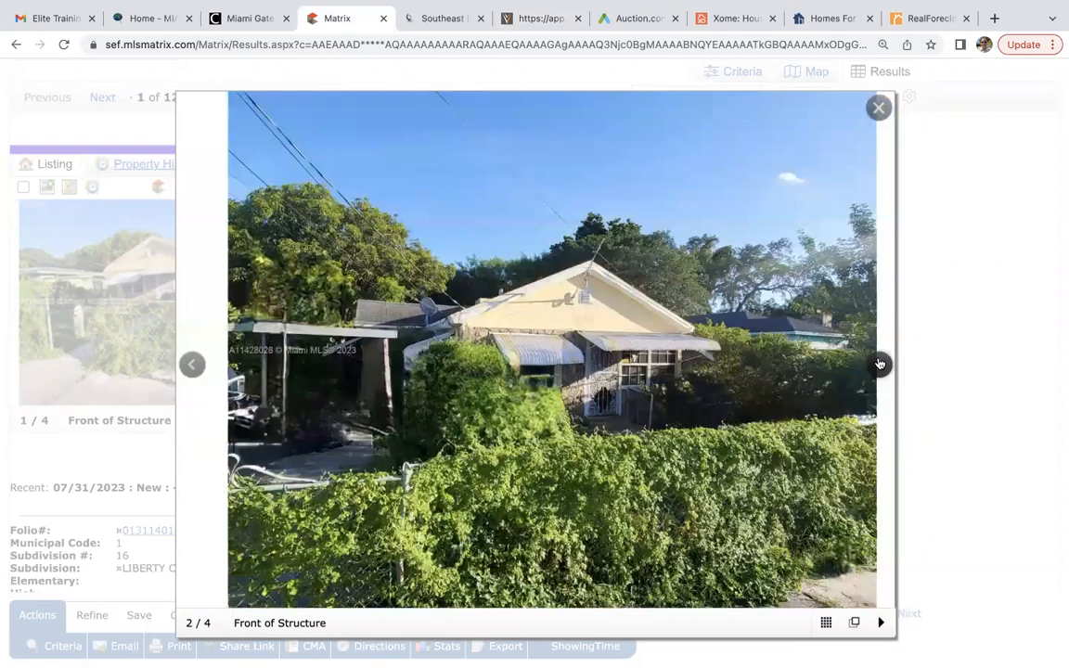
left_click(880, 363)
left_click(878, 110)
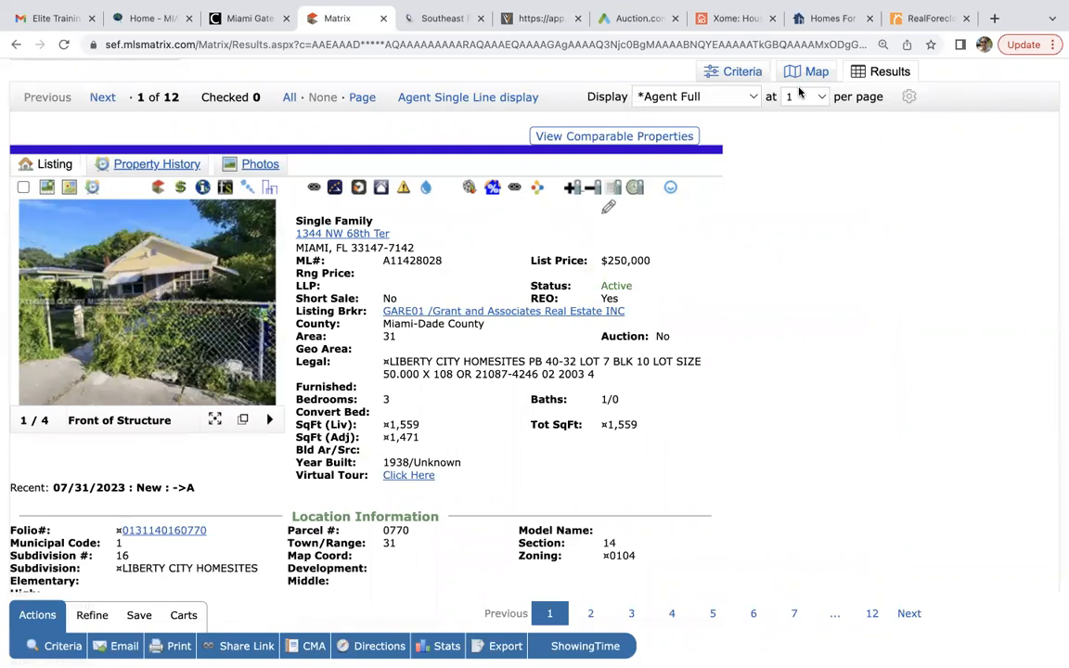
Set the flip's renovation budget to $100,000.
left_click(548, 18)
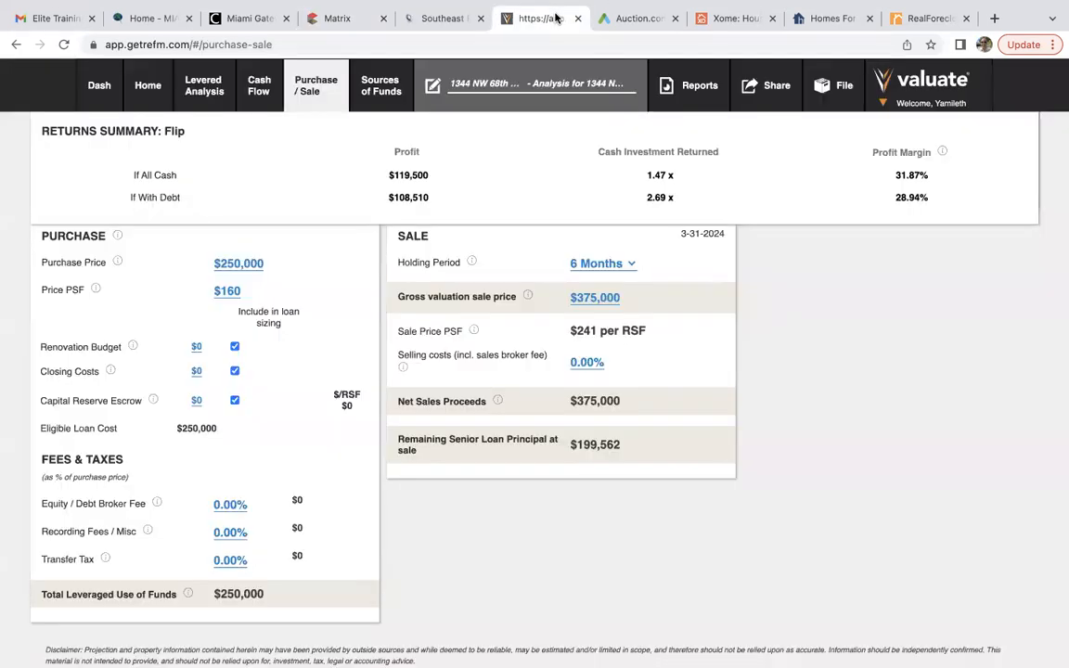
left_click(196, 346)
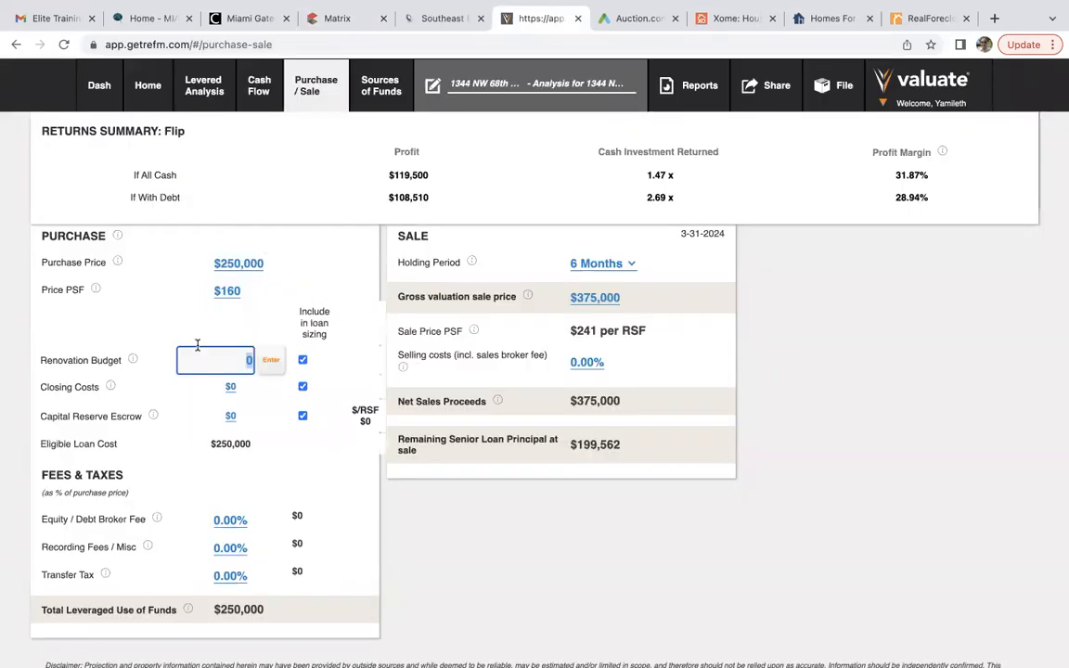
type("100000")
left_click(270, 361)
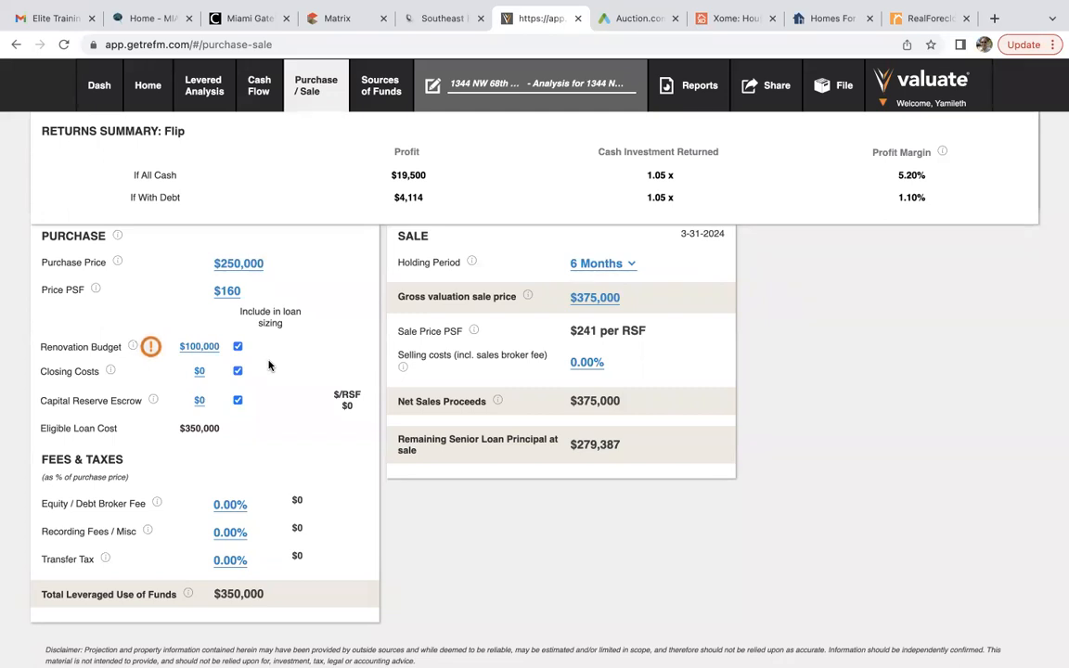
Set closing costs to $7,500 and review the reduced $12,000 all-cash profit.
scroll(269, 366, "down", 1)
left_click(201, 319)
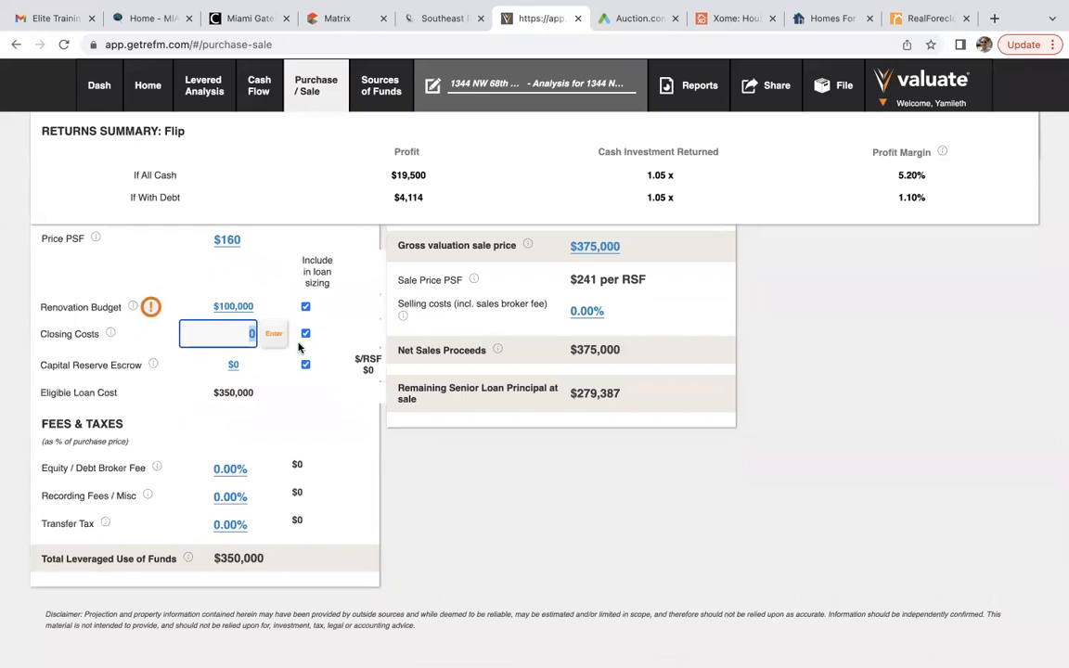
scroll(301, 352, "up", 3)
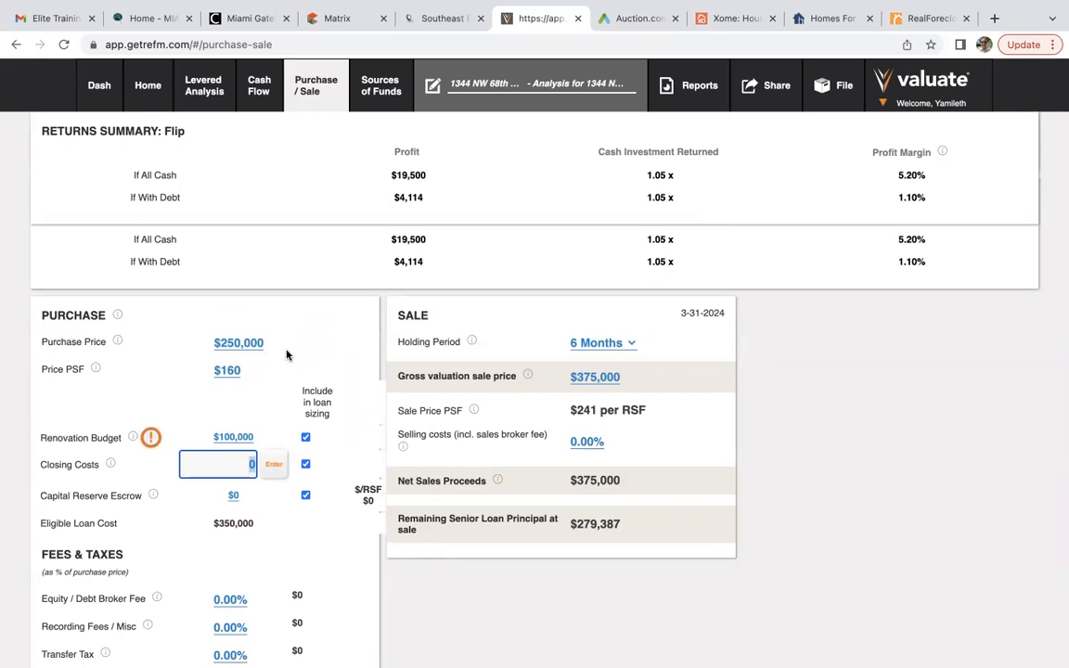
type("7500")
left_click(274, 466)
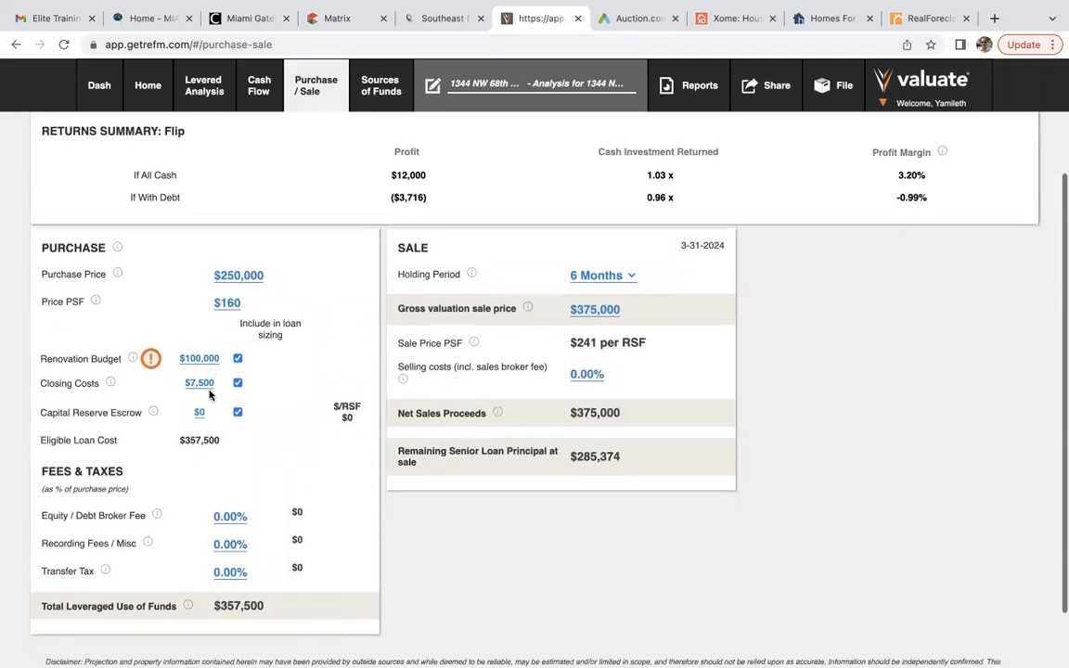
scroll(210, 395, "down", 1)
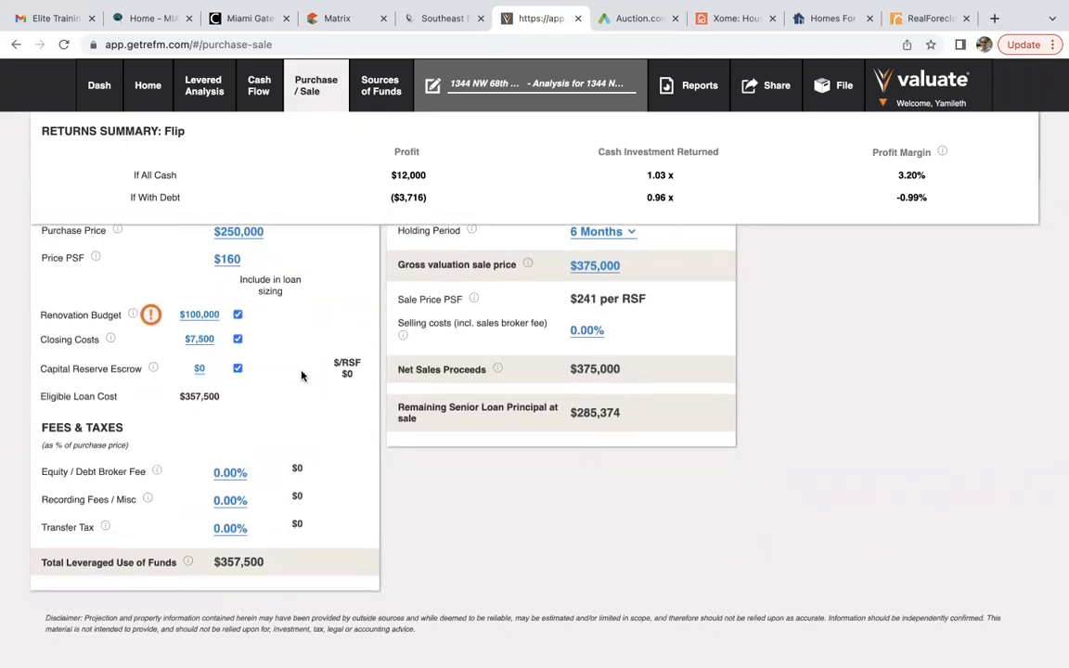
scroll(301, 375, "up", 1)
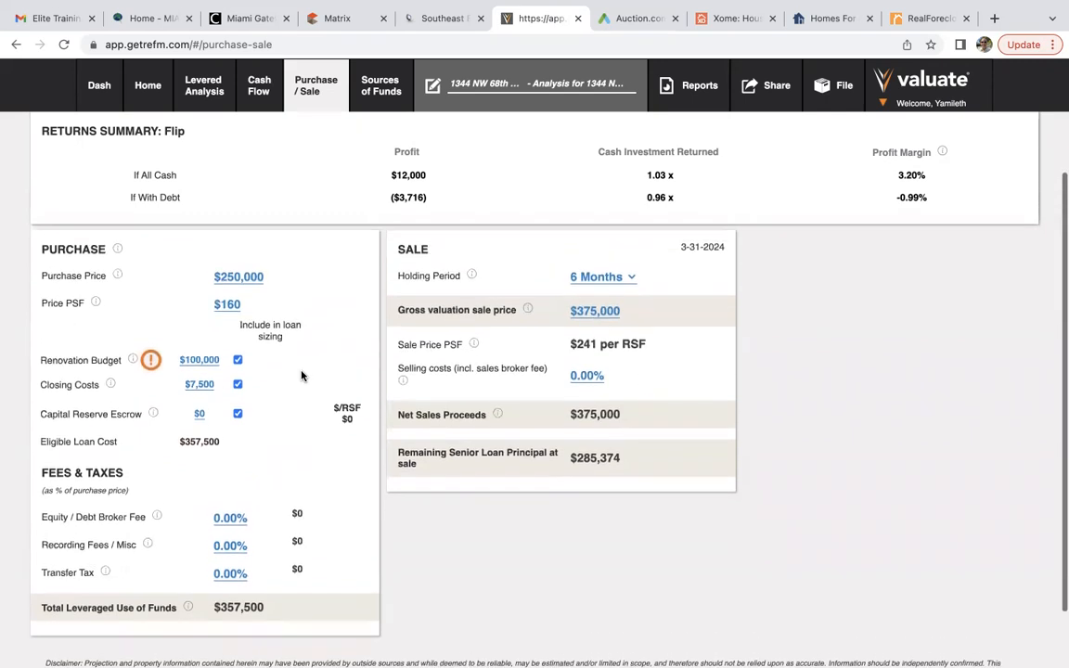
scroll(302, 375, "up", 1)
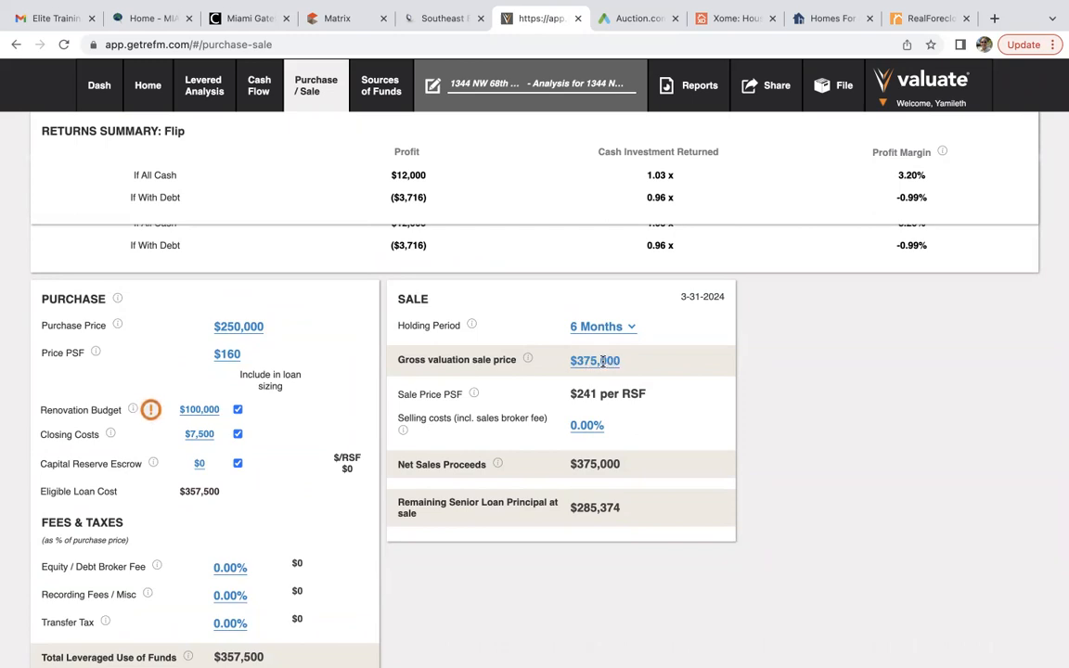
Enter a $460,000 gross sale price and 6% selling costs for the flip.
left_click(602, 361)
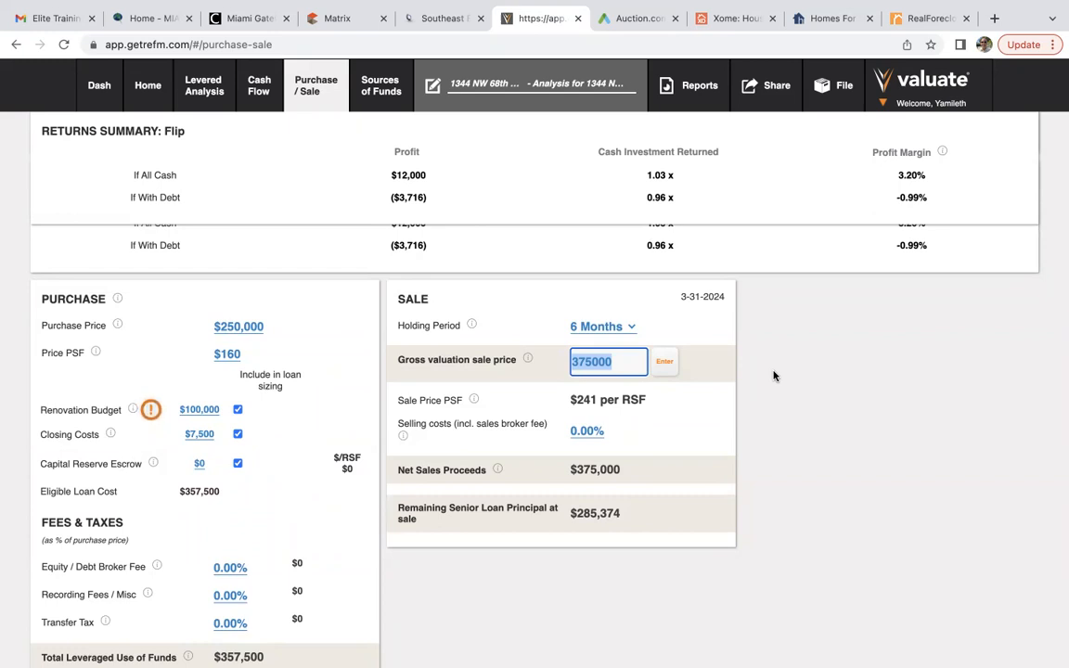
type("460000")
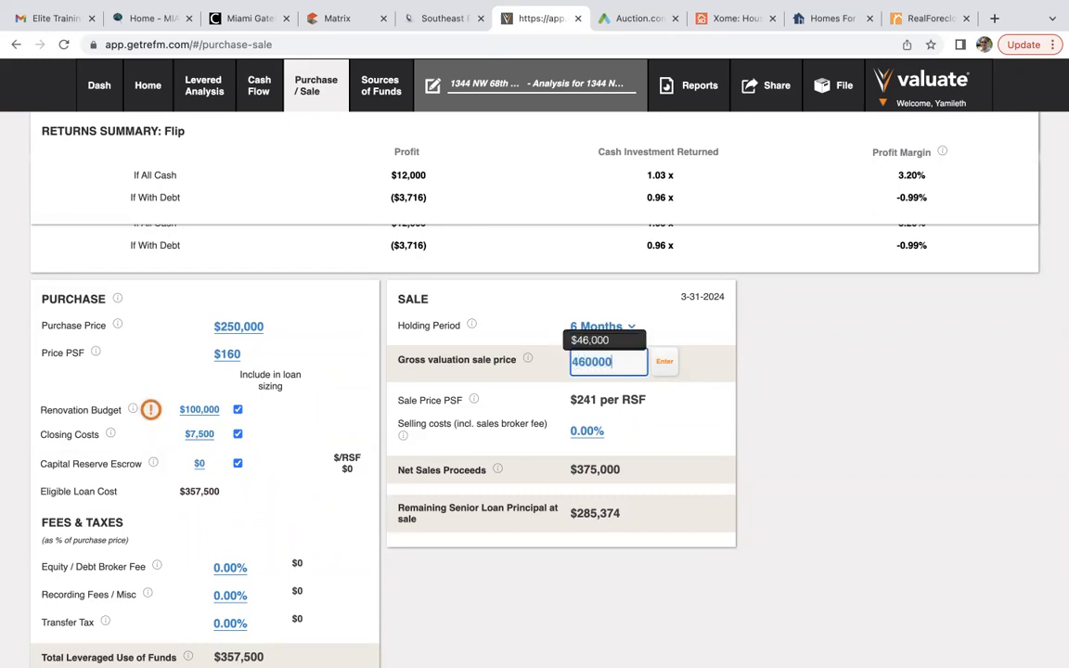
left_click(667, 362)
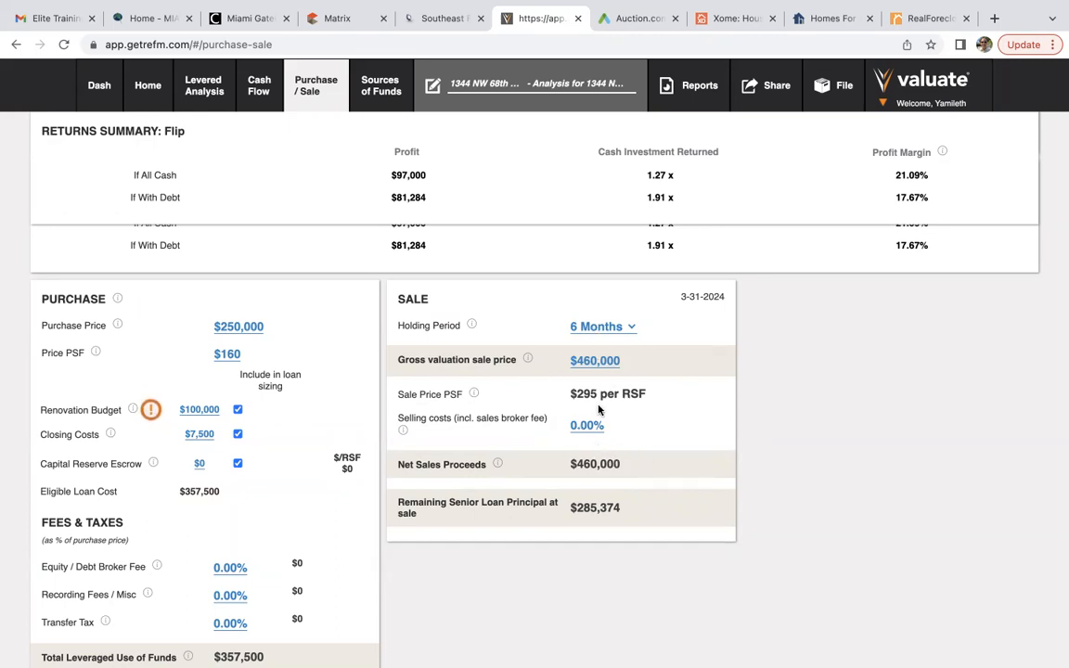
left_click(584, 424)
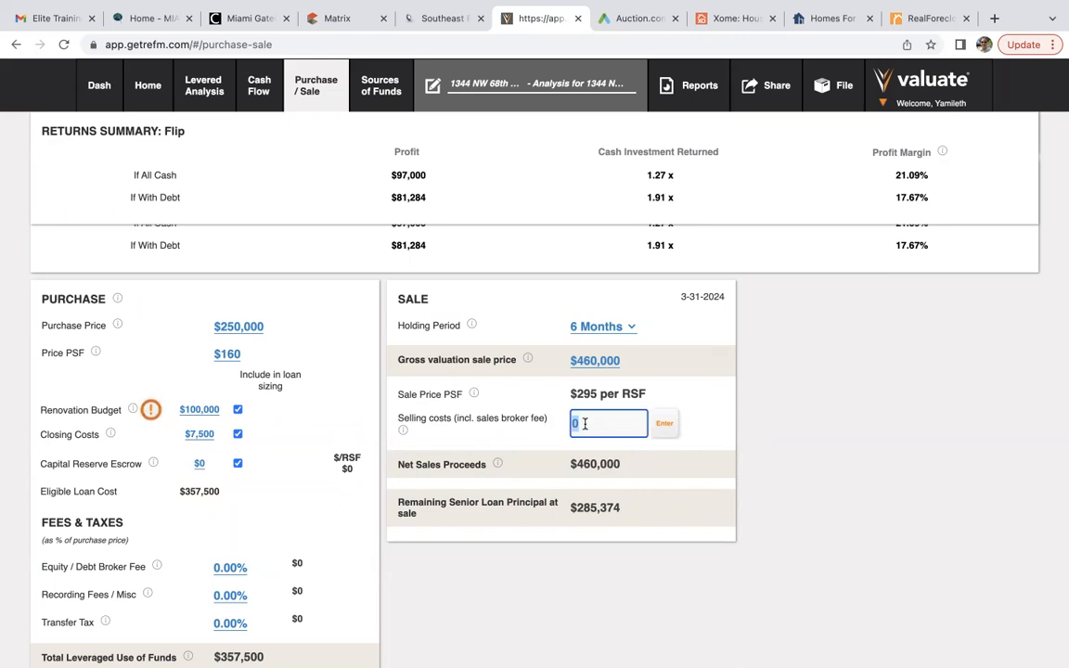
type("6")
left_click(665, 423)
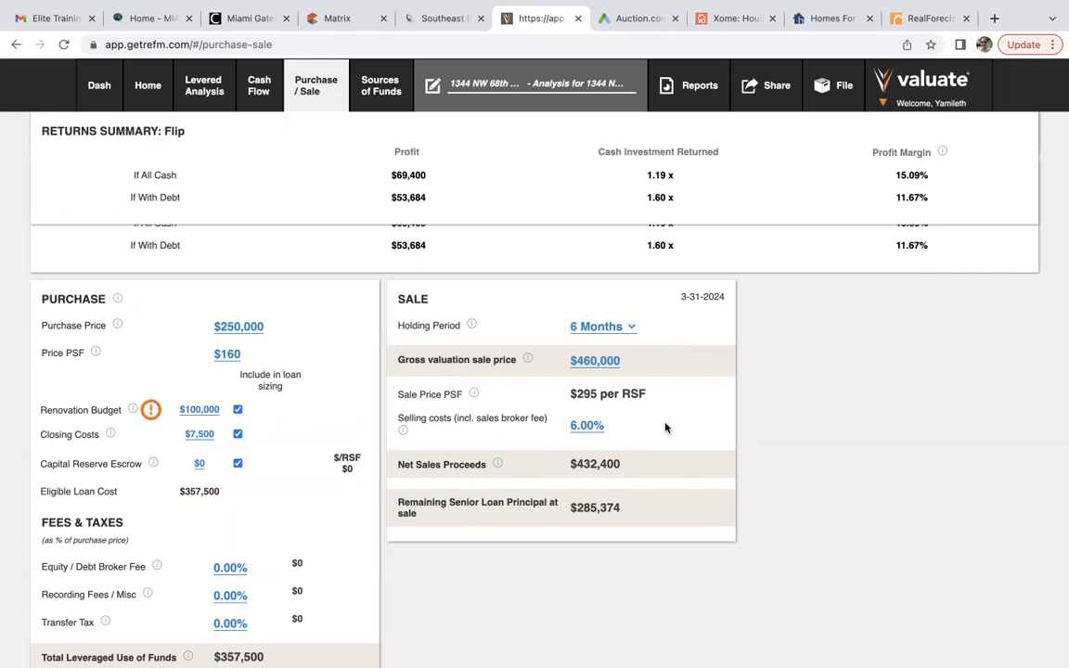
scroll(687, 408, "up", 2)
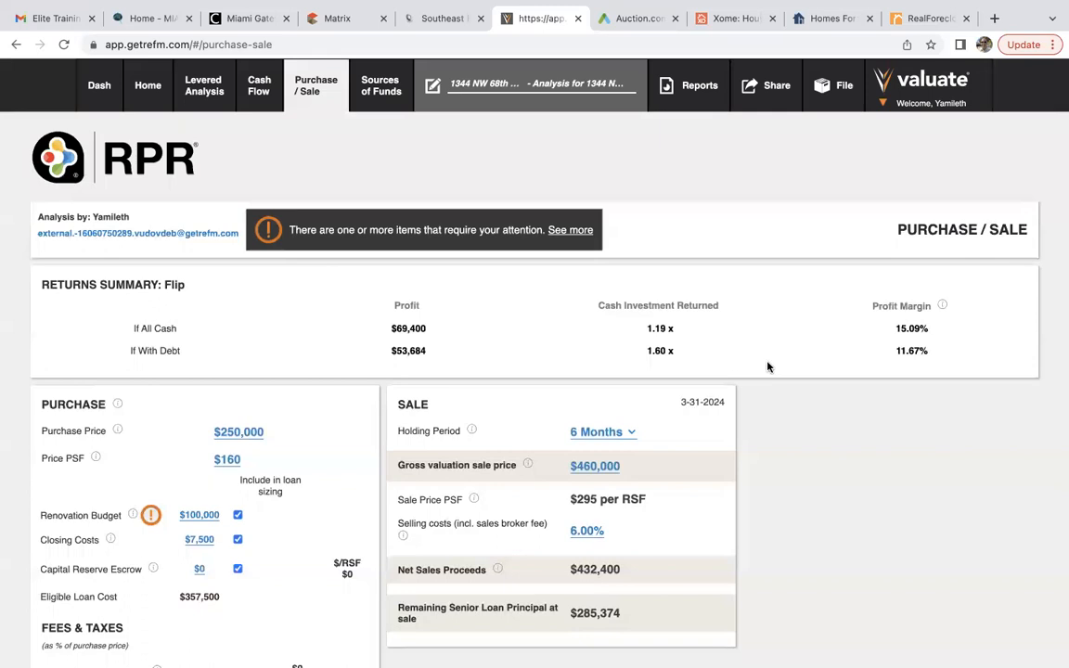
left_click_drag(888, 337, 937, 333)
left_click(938, 332)
left_click_drag(392, 328, 437, 334)
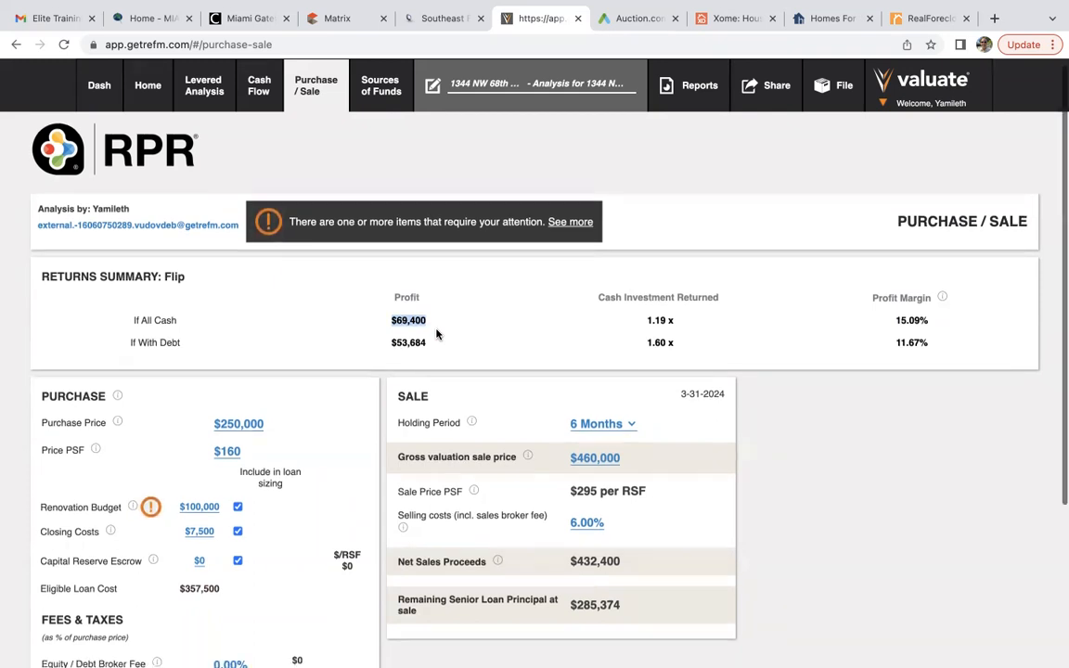
scroll(436, 335, "down", 1)
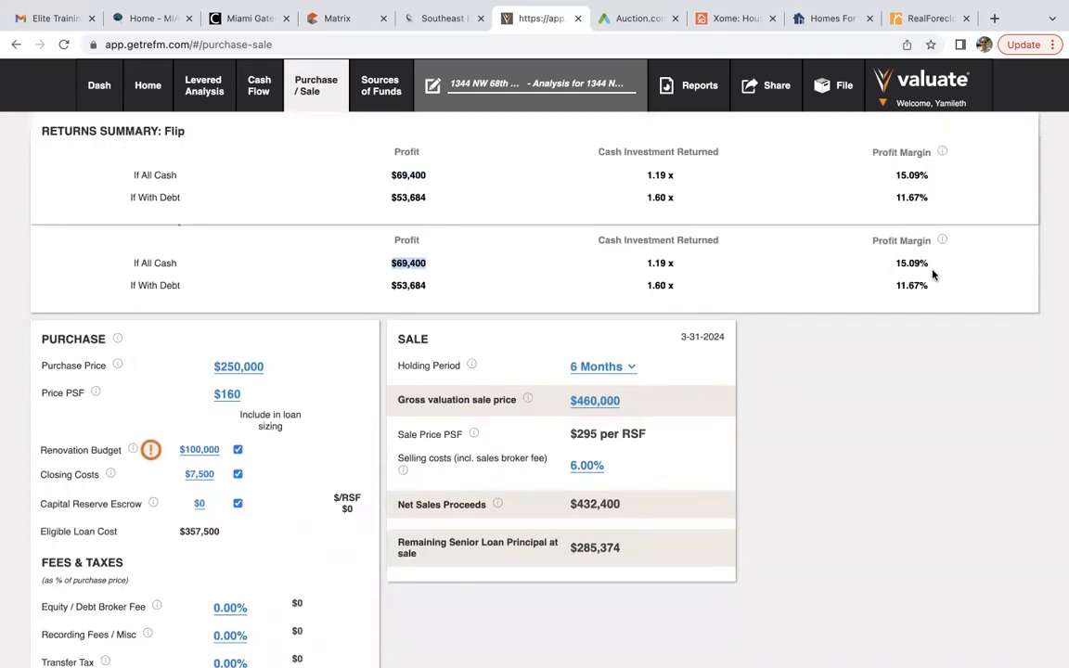
scroll(919, 359, "up", 1)
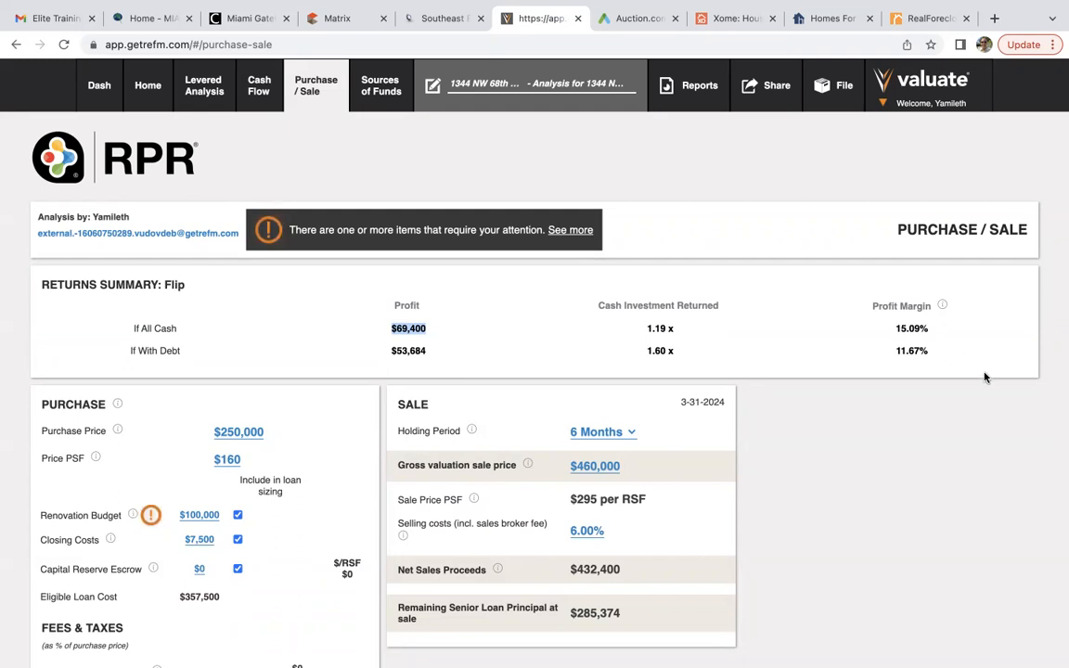
scroll(966, 353, "down", 2)
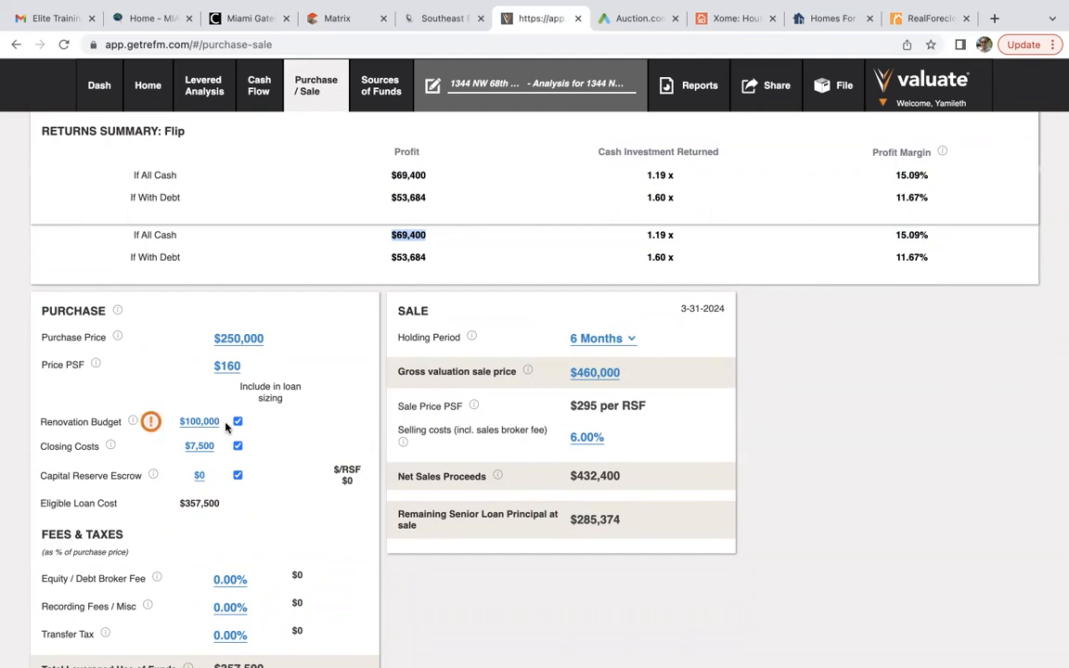
scroll(227, 427, "up", 1)
scroll(226, 427, "up", 2)
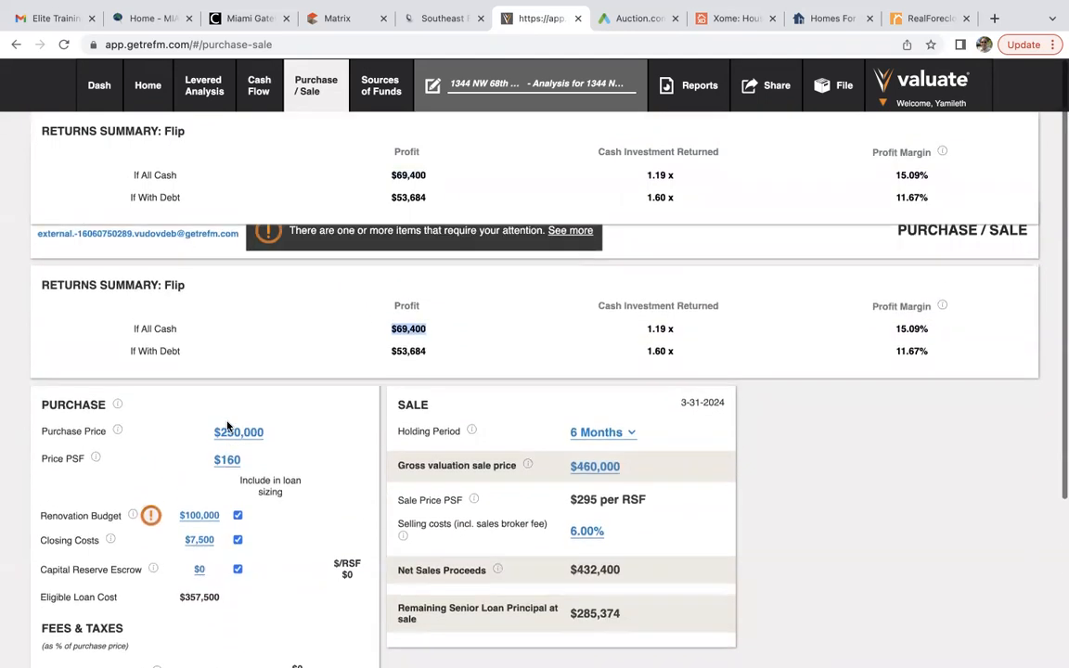
mouse_move(497, 454)
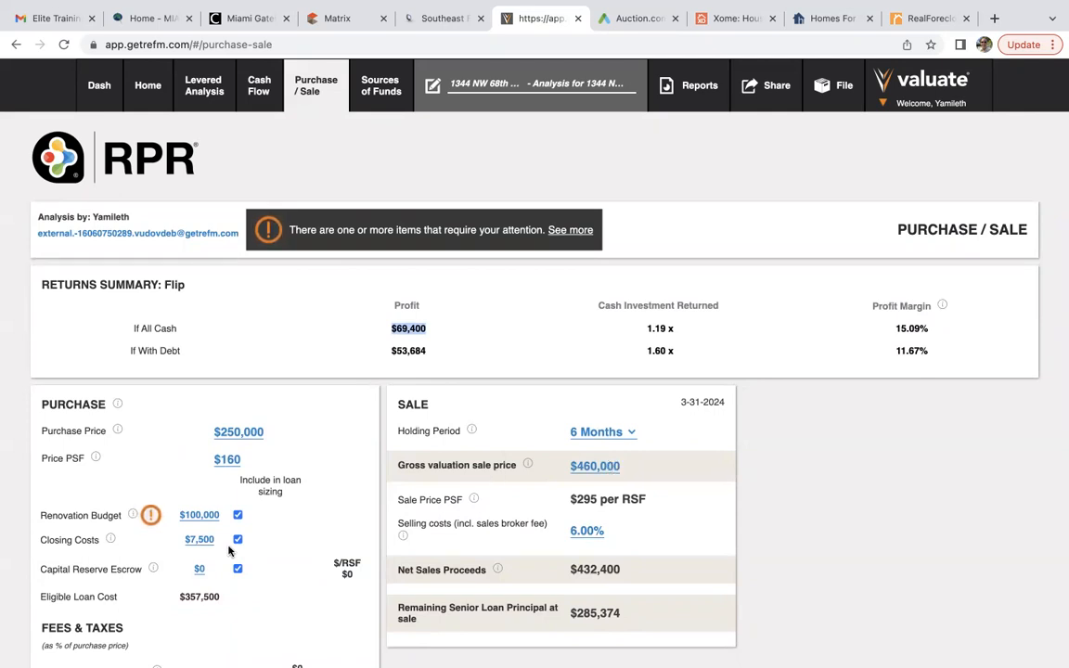
scroll(229, 550, "down", 3)
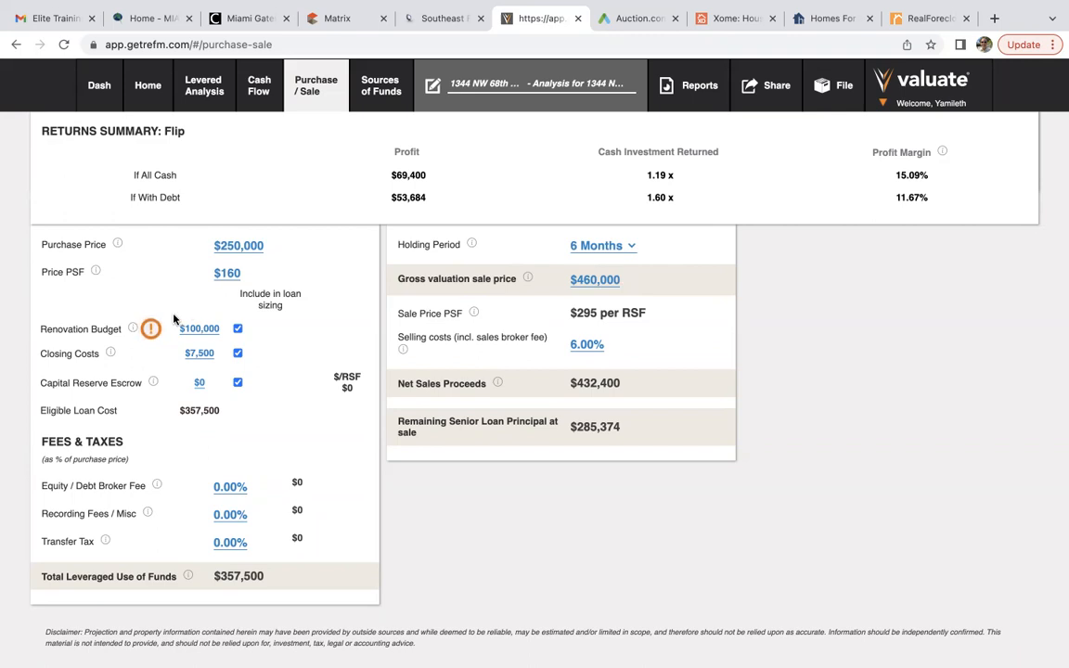
Change the renovation budget to $60,000 and check the $109,400 all-cash and $95,443 debt profits.
left_click(200, 329)
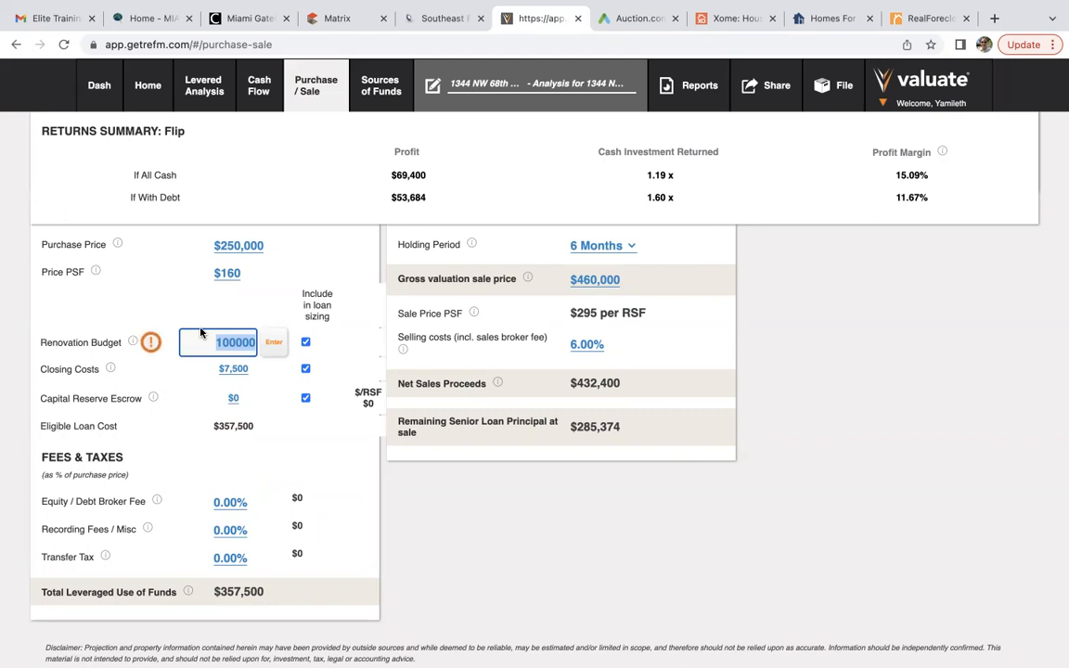
type("60000")
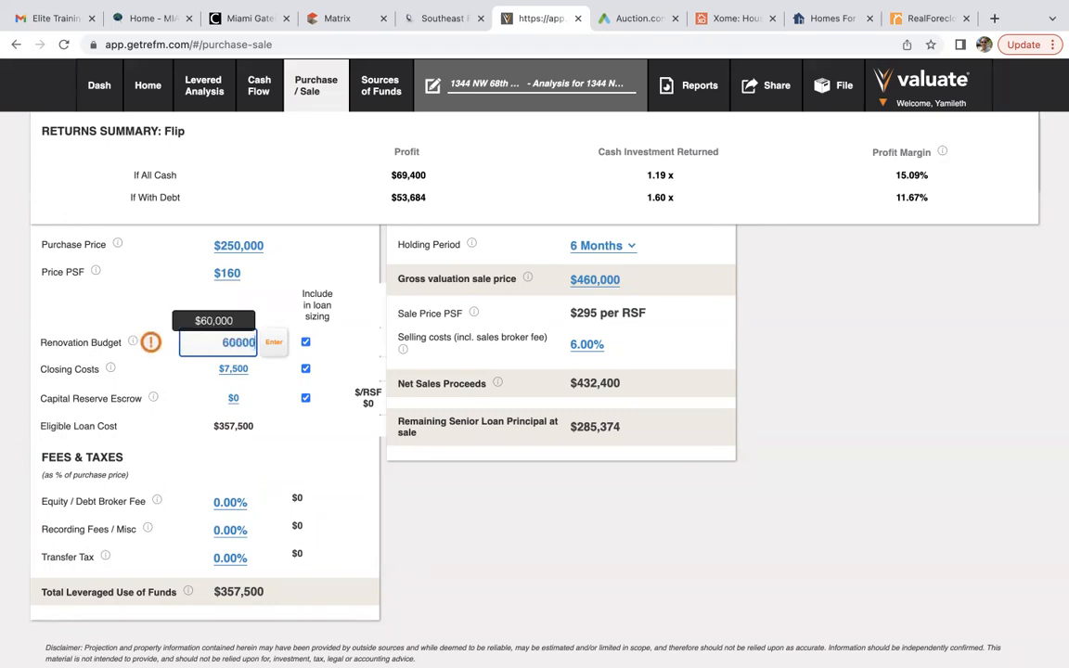
left_click(273, 343)
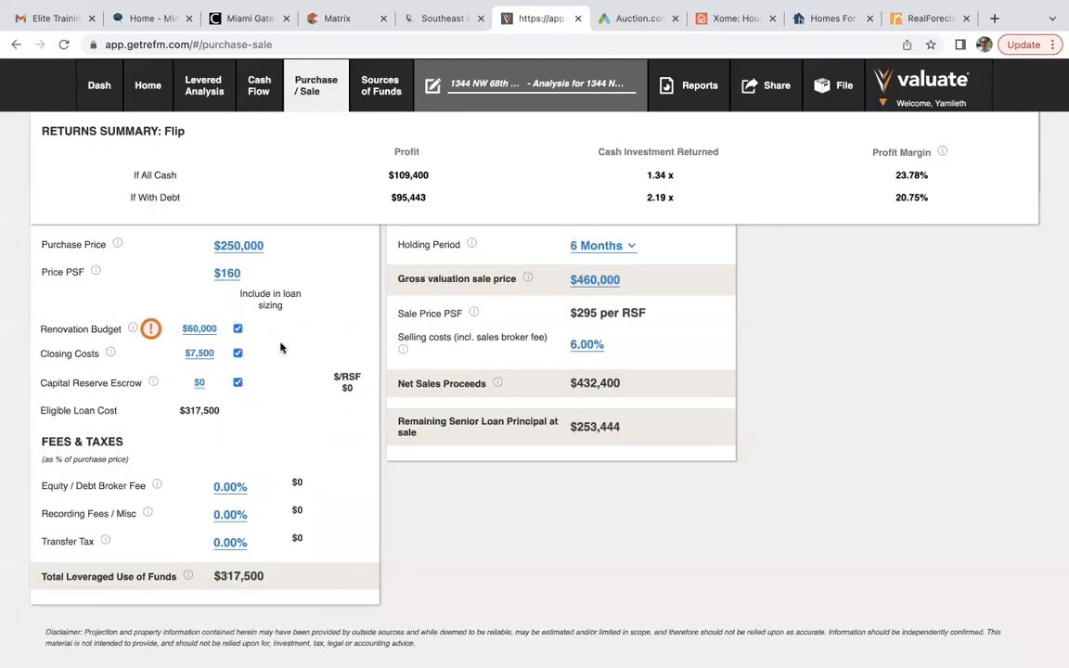
scroll(282, 347, "up", 3)
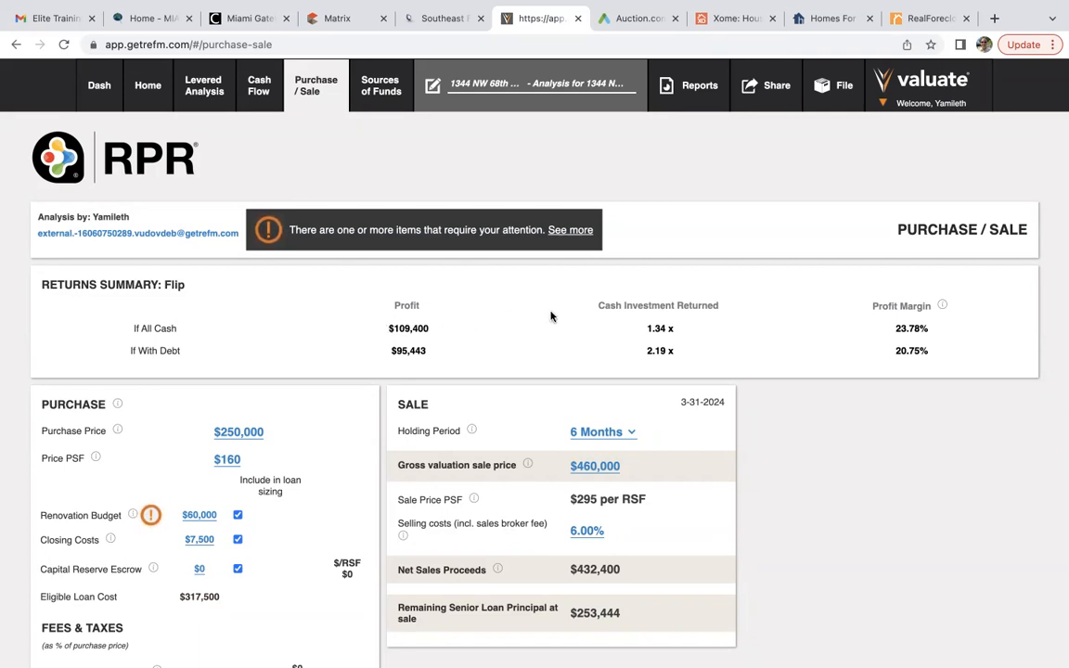
scroll(739, 388, "down", 2)
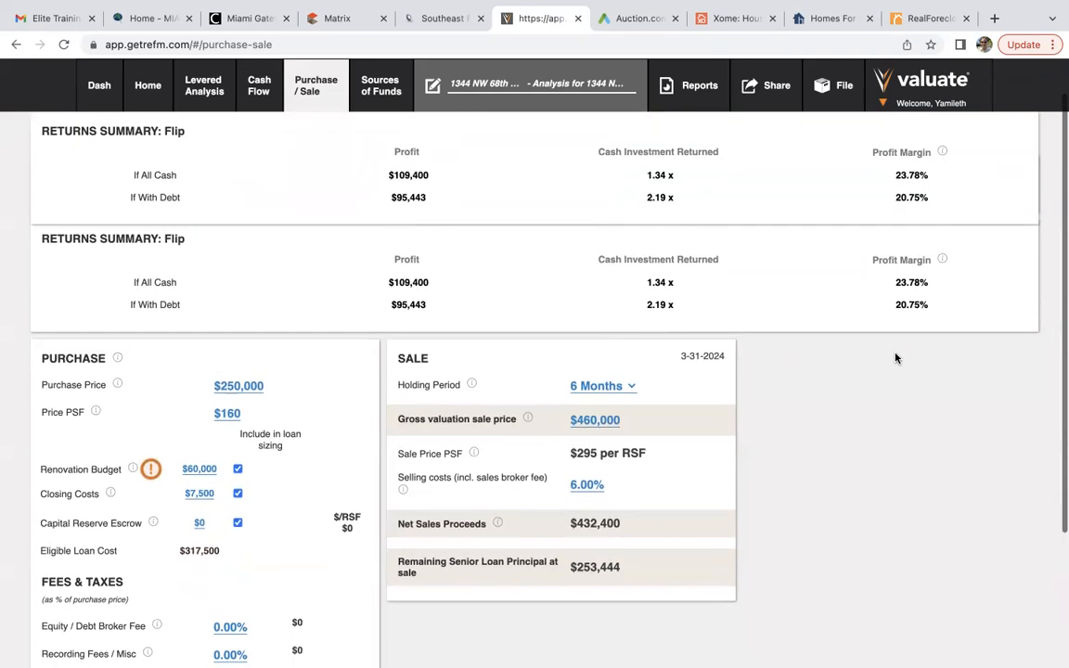
scroll(898, 358, "up", 2)
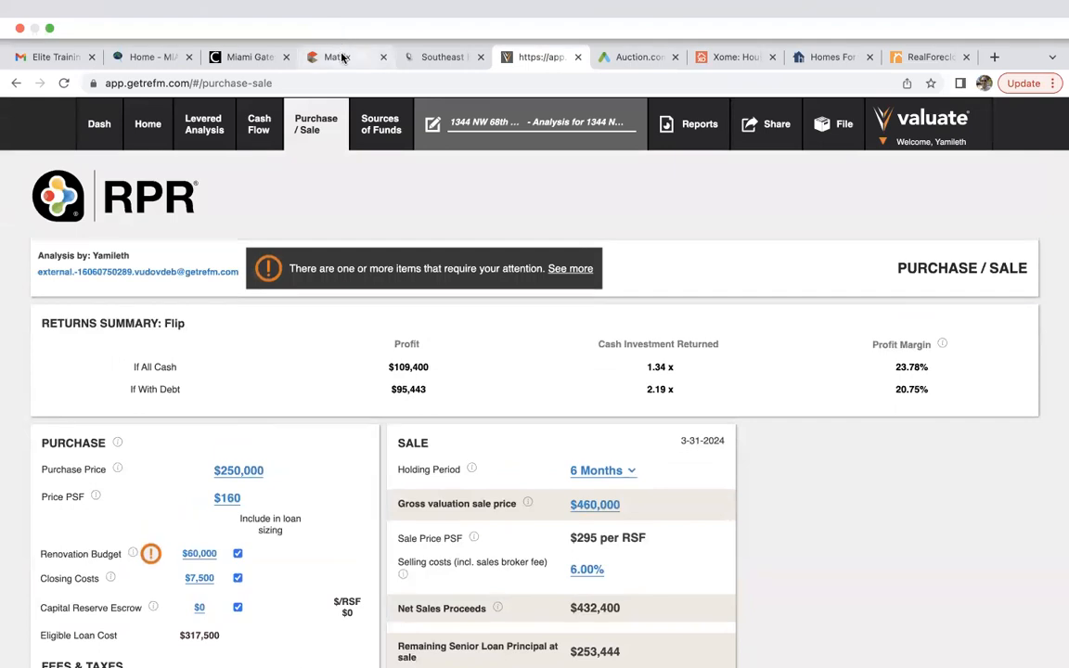
left_click(341, 57)
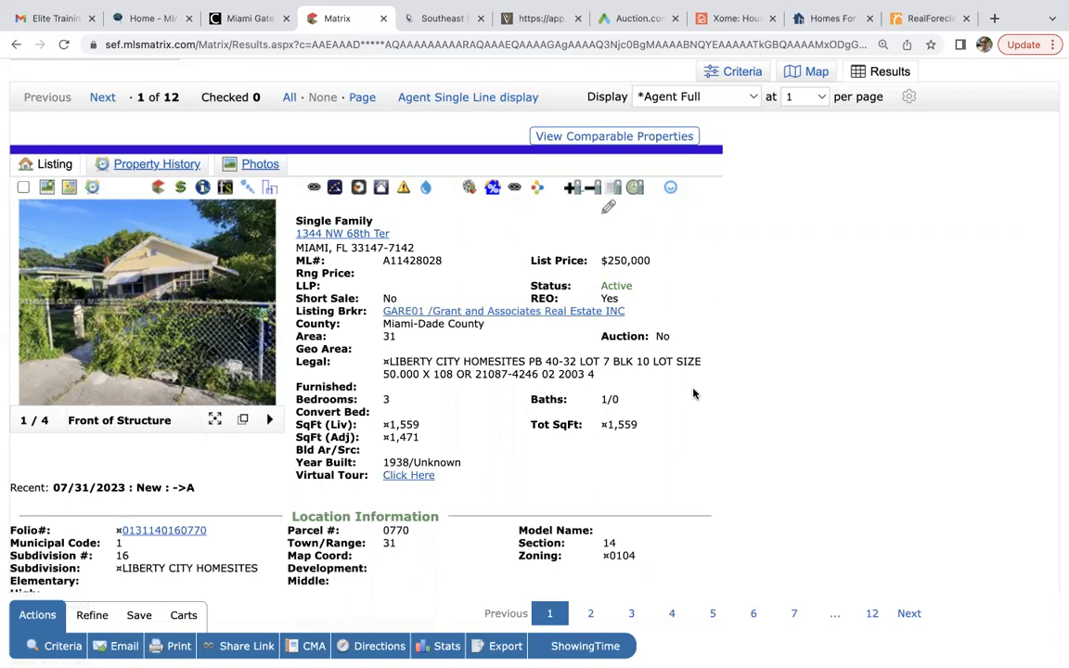
left_click(102, 99)
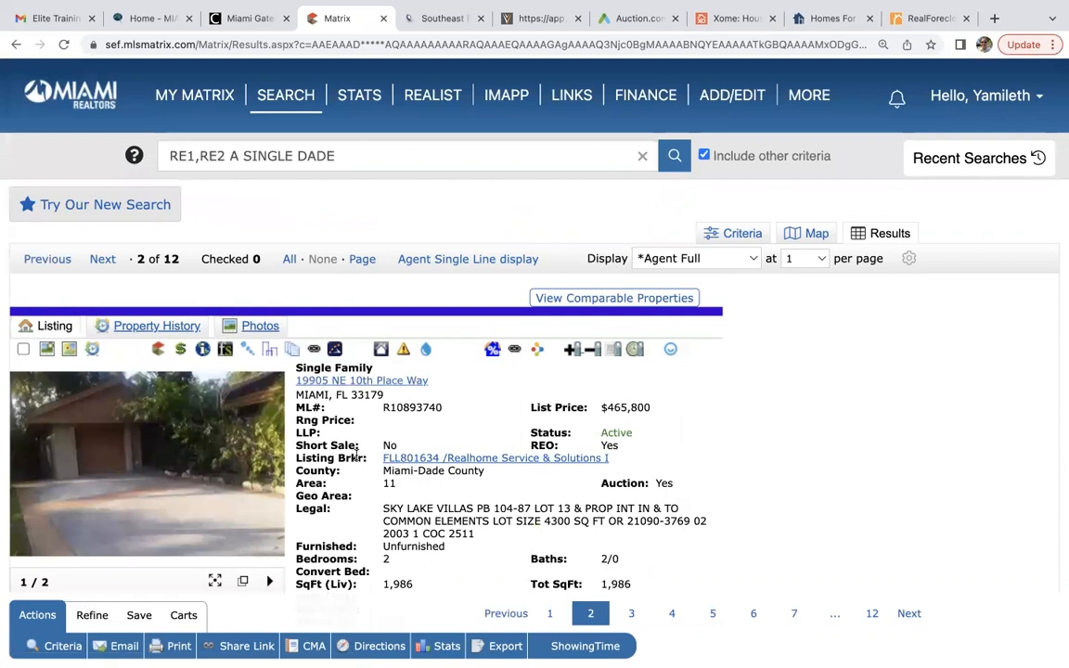
scroll(360, 482, "down", 3)
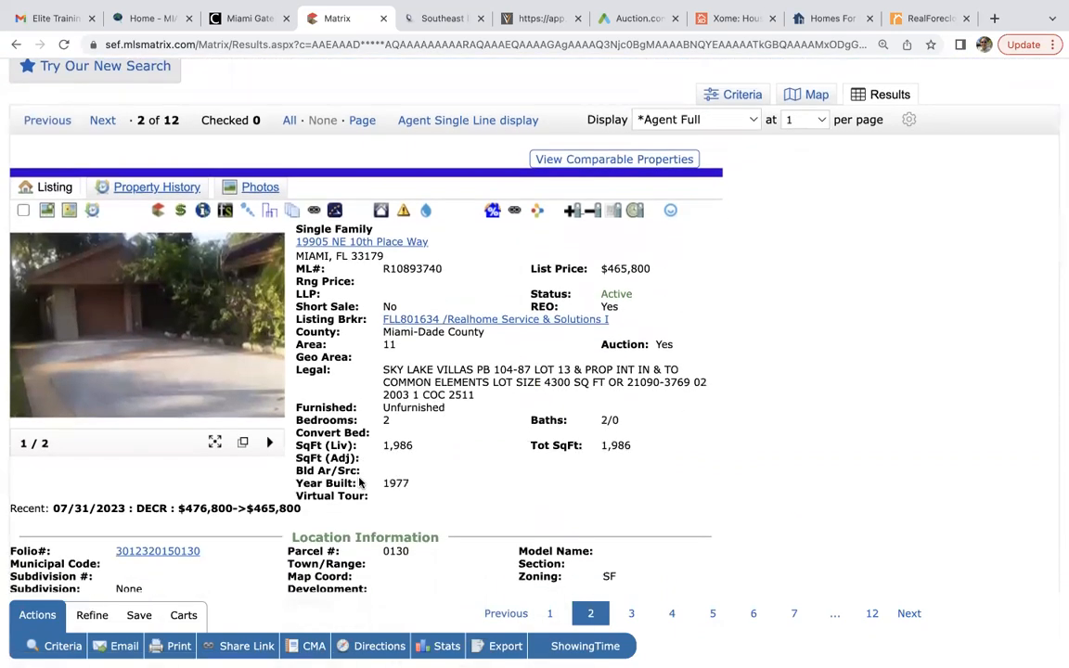
scroll(359, 481, "up", 1)
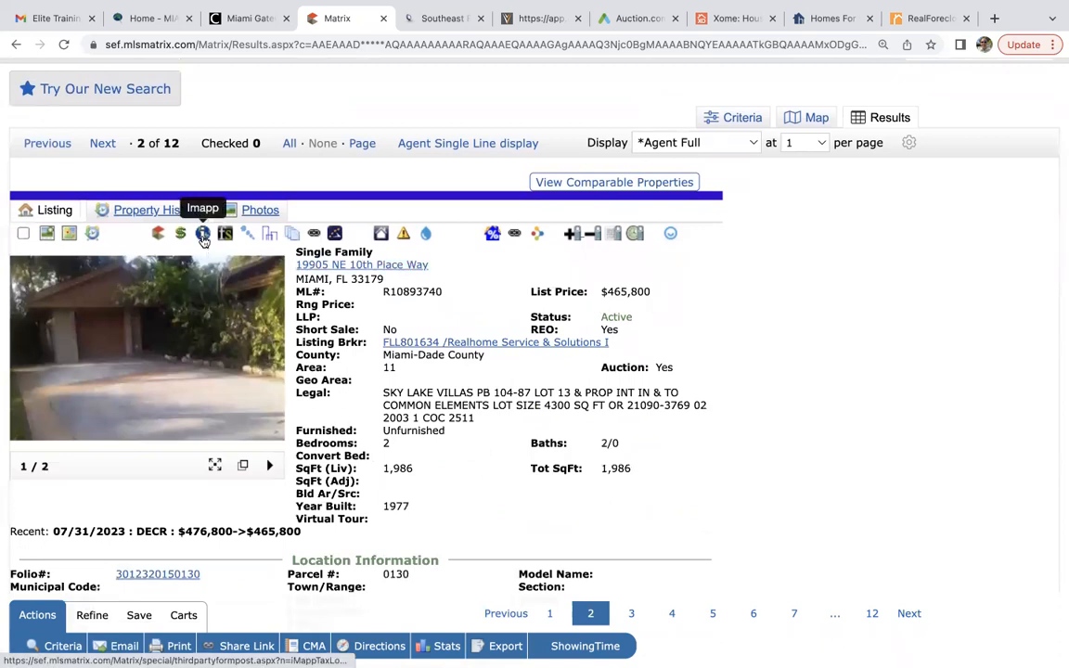
left_click(203, 235)
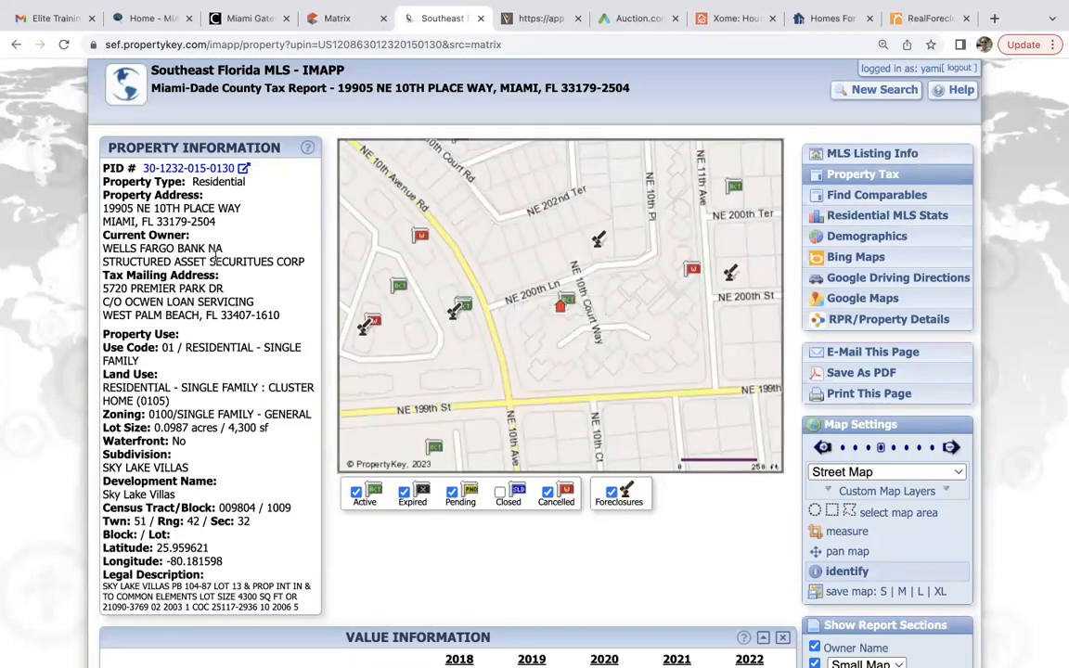
scroll(215, 260, "down", 10)
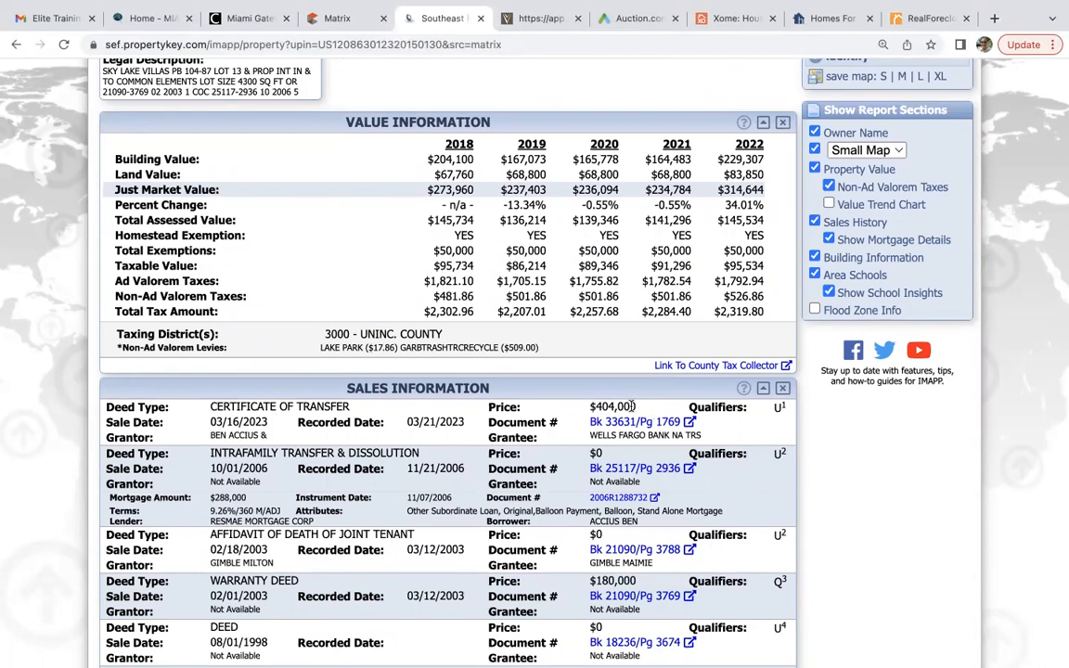
scroll(614, 400, "up", 10)
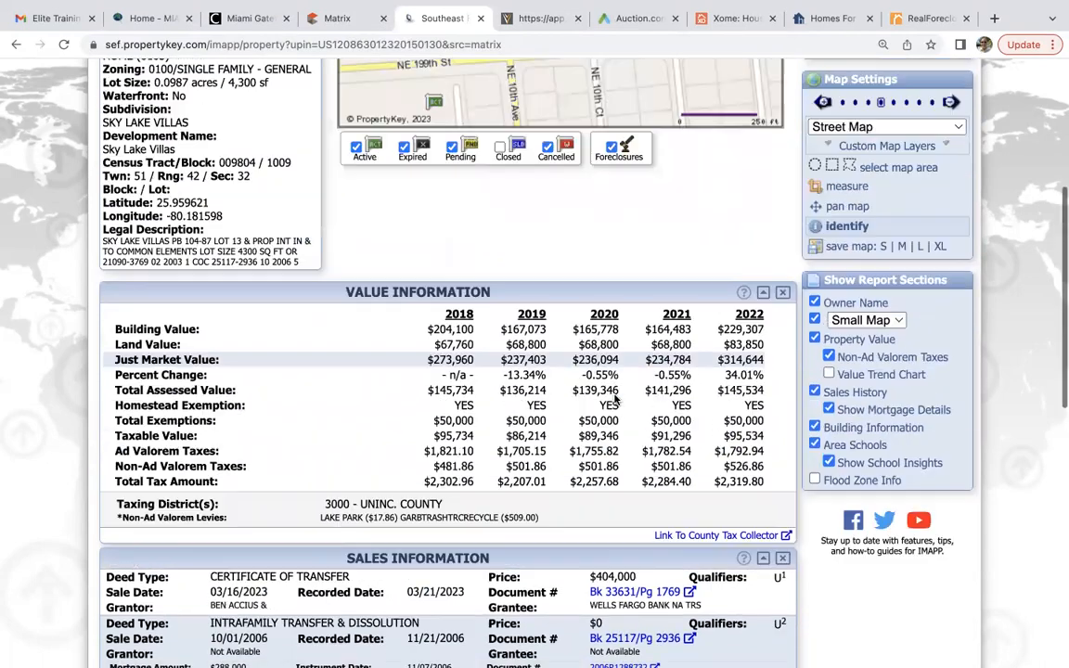
Look up comparable properties, then open the listing's photo gallery back in Matrix.
left_click(850, 183)
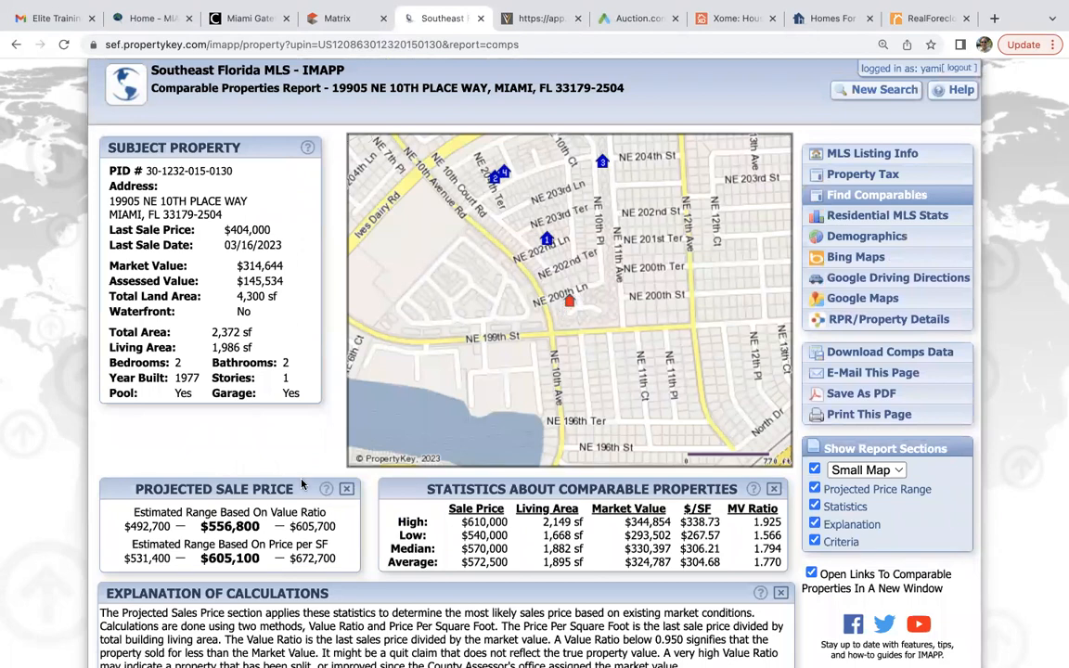
scroll(302, 483, "down", 3)
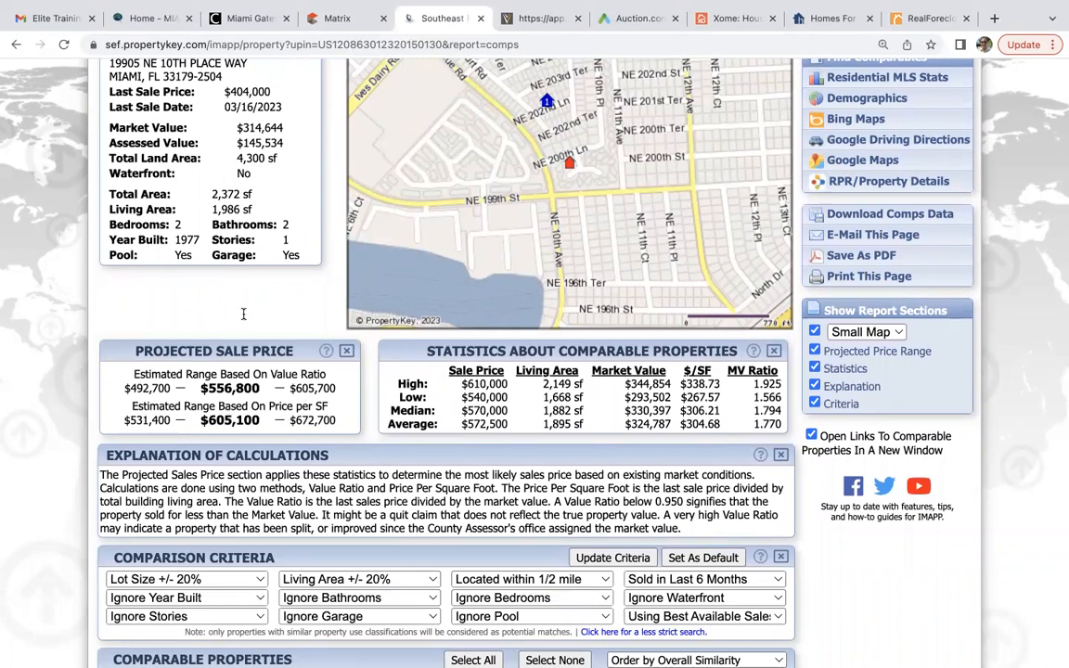
left_click(351, 23)
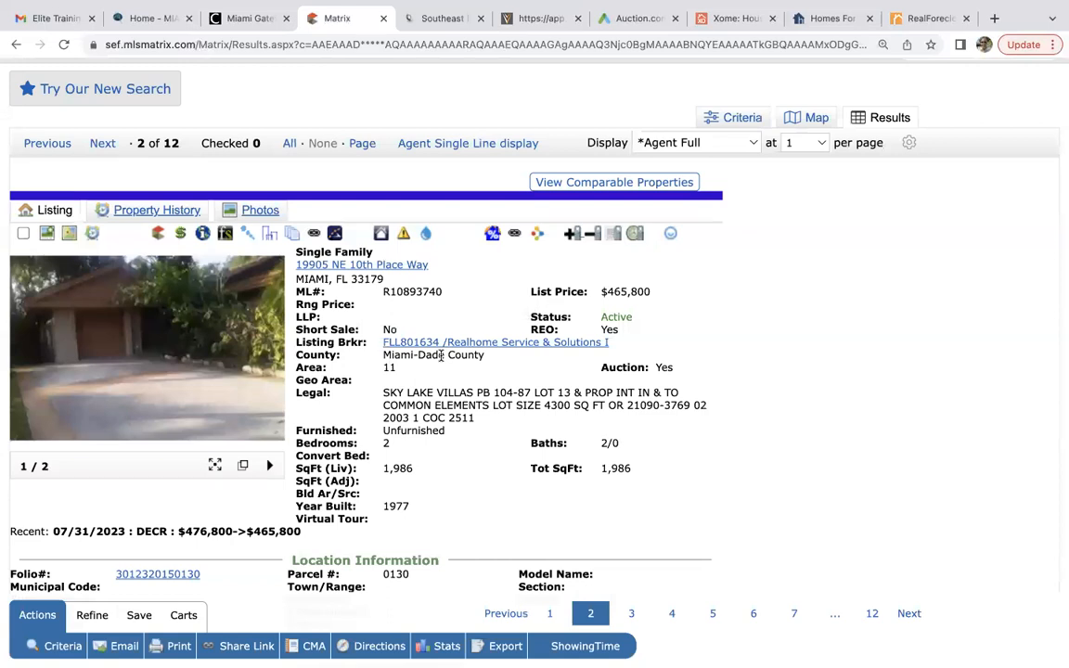
left_click(173, 289)
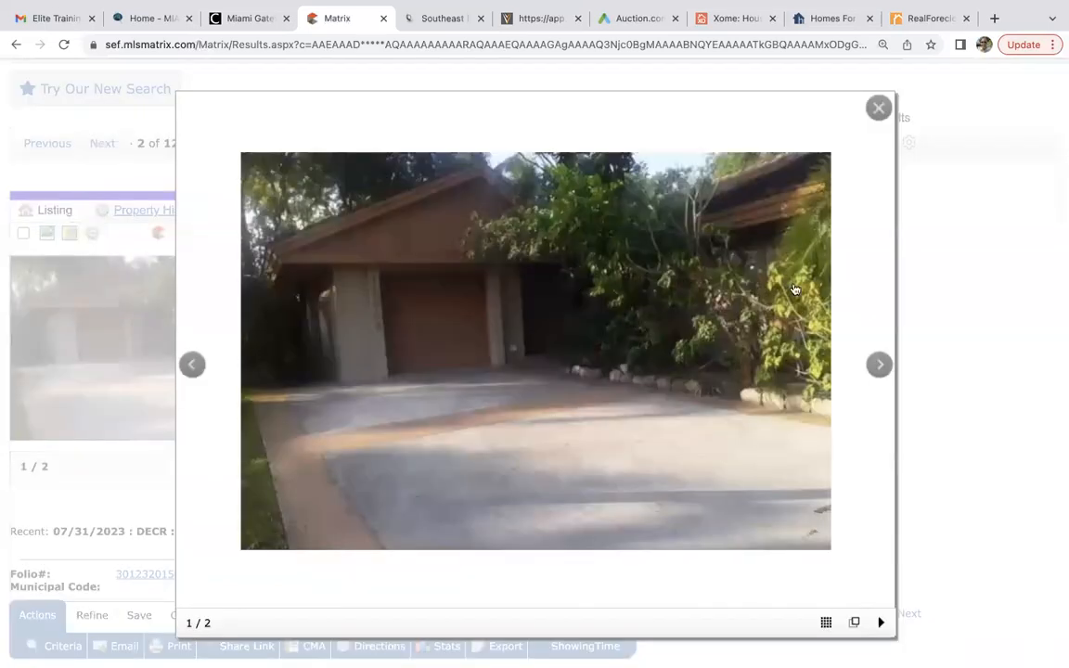
Advance to photo 2, close the gallery and return to the search criteria form.
left_click(874, 366)
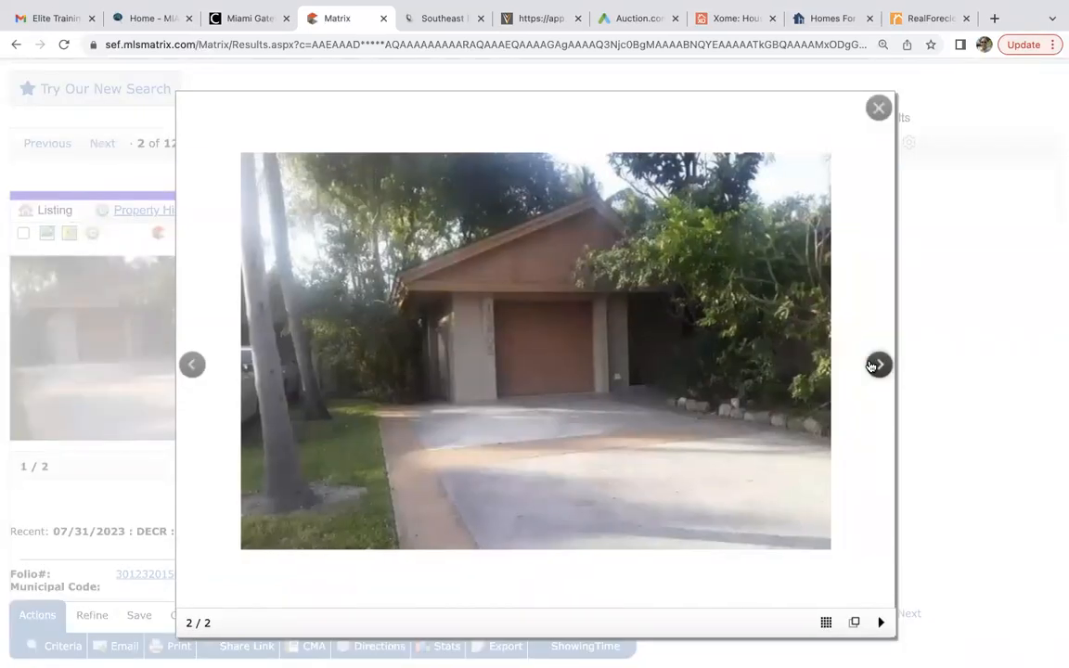
left_click(876, 108)
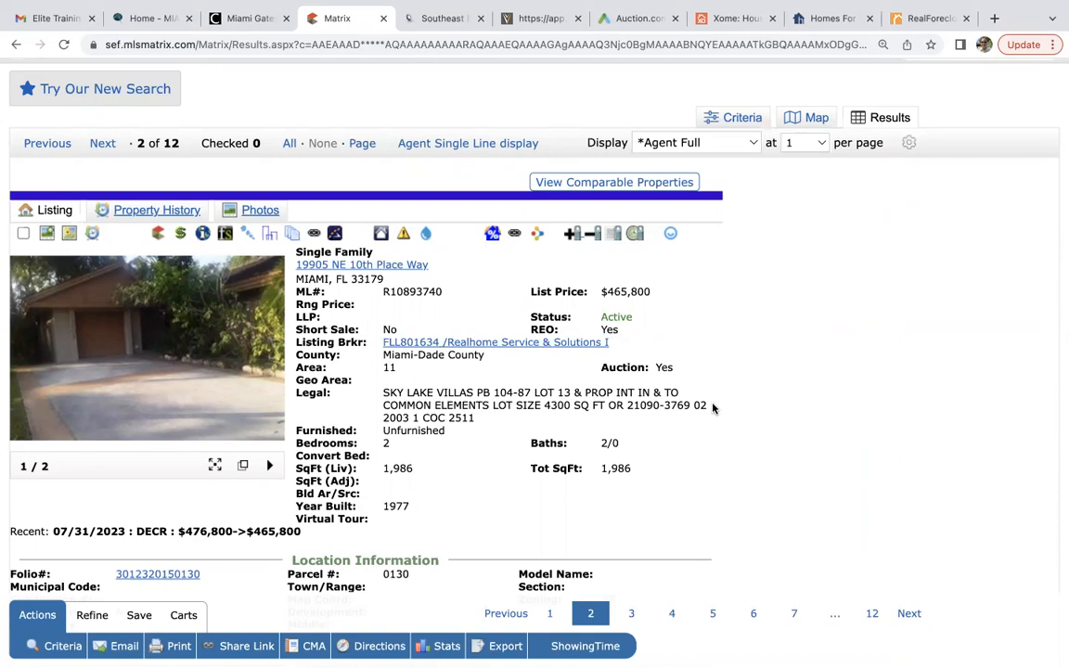
scroll(713, 408, "up", 2)
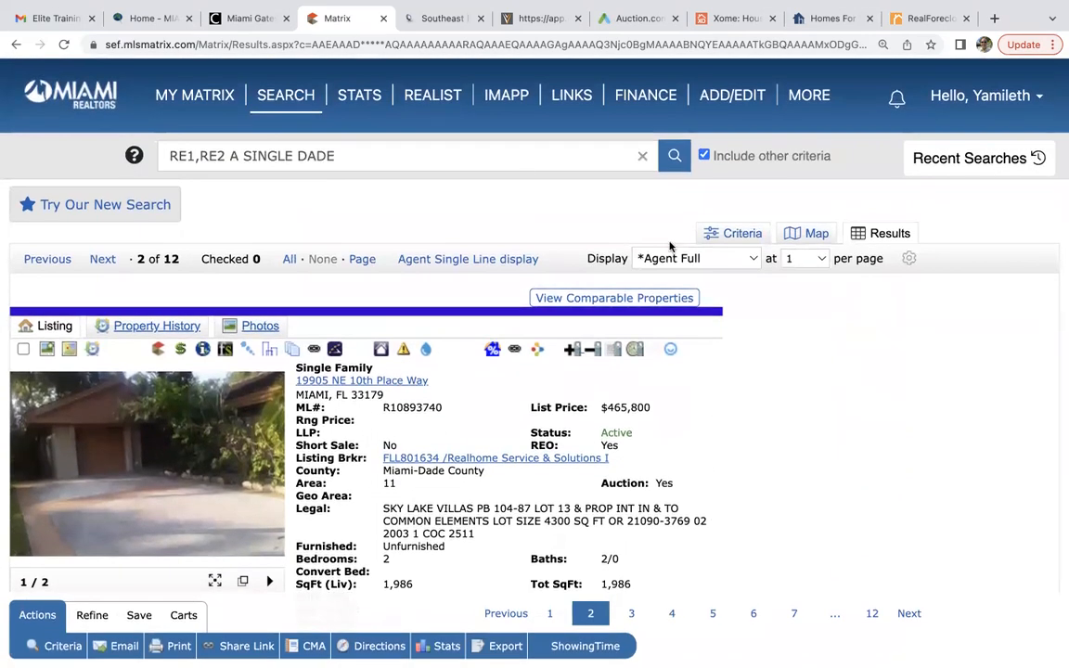
left_click(736, 234)
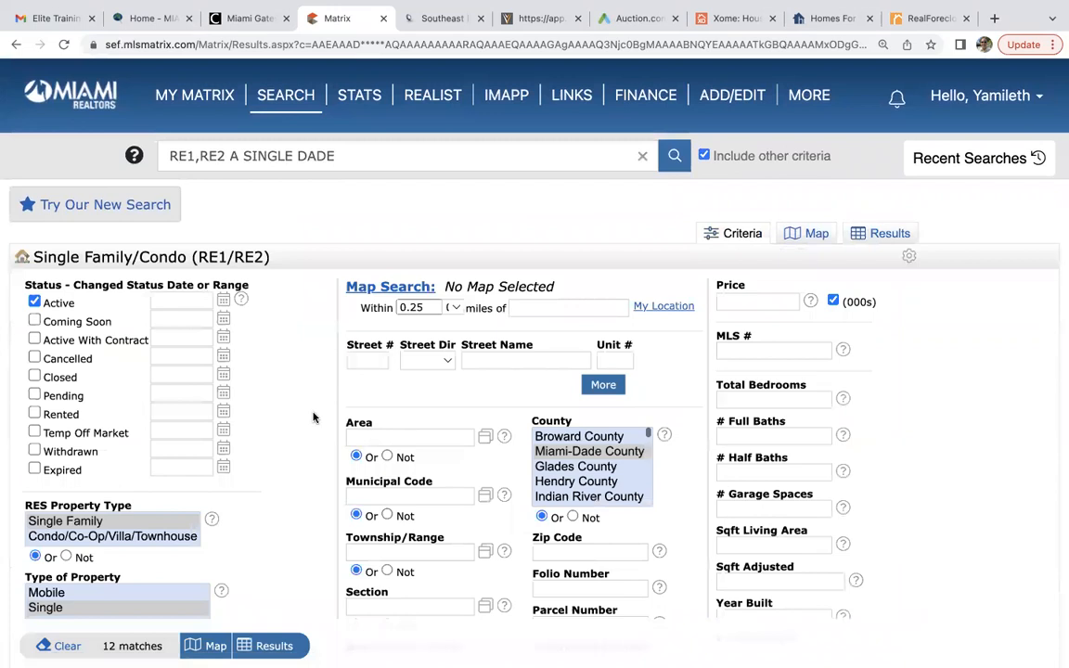
Set REO to blank under Additional Fields so the search matches 2797 listings.
scroll(313, 418, "down", 2)
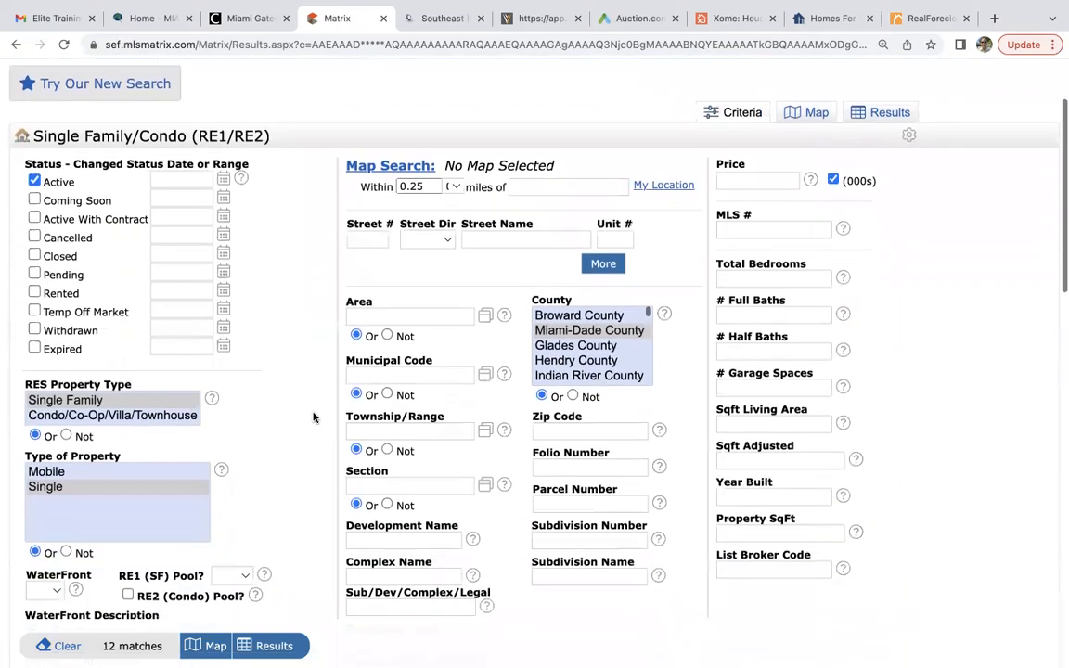
scroll(313, 418, "down", 1)
scroll(313, 417, "up", 1)
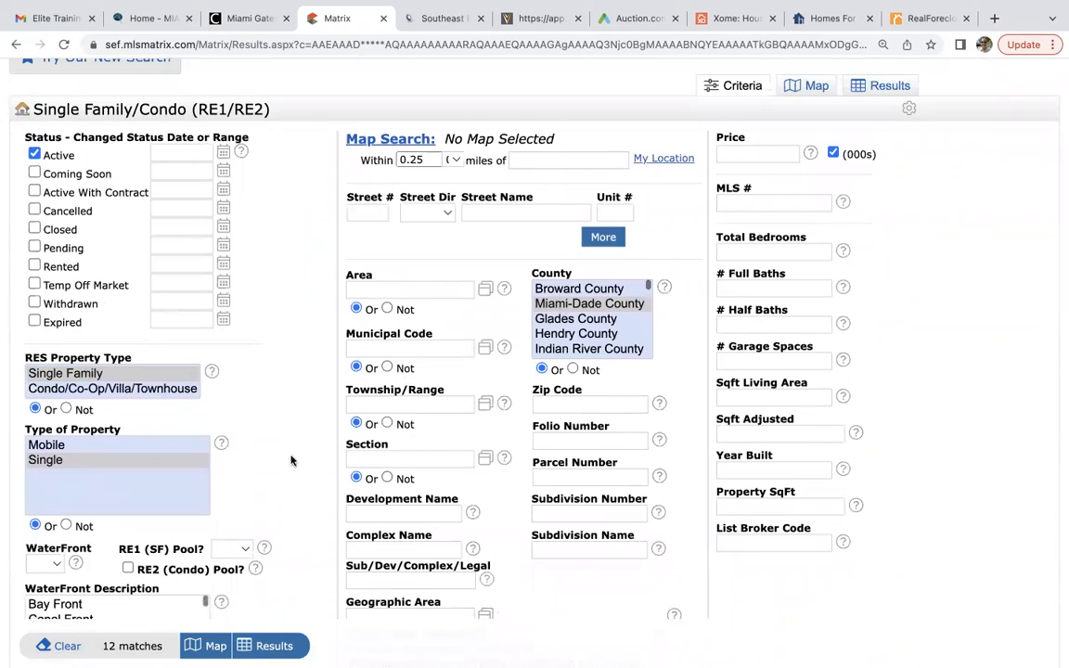
scroll(293, 433, "down", 8)
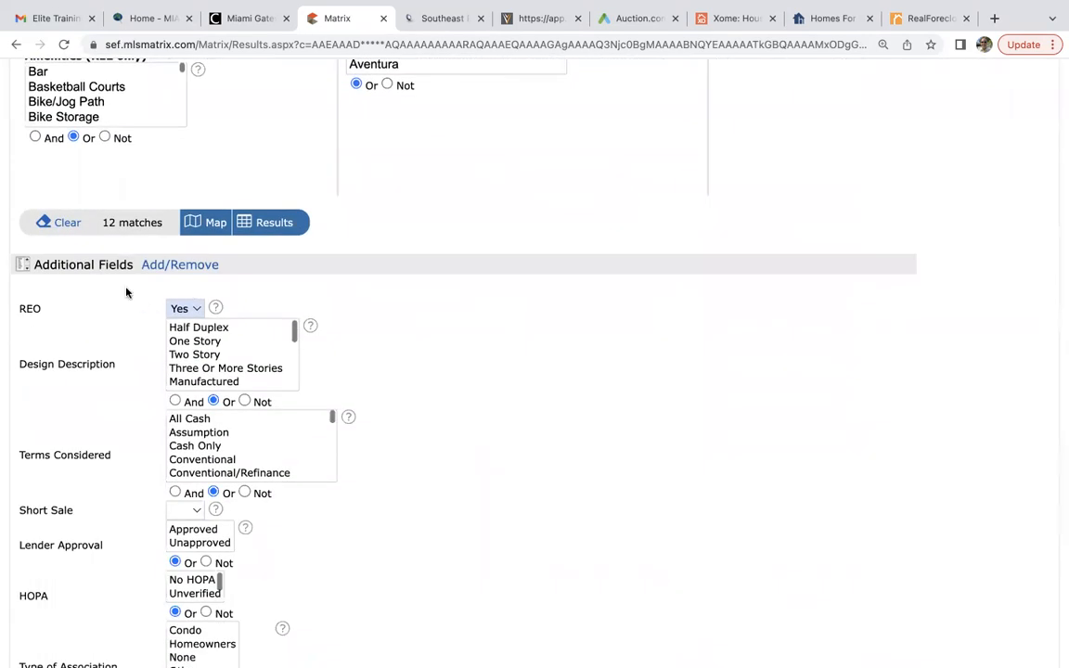
left_click(194, 310)
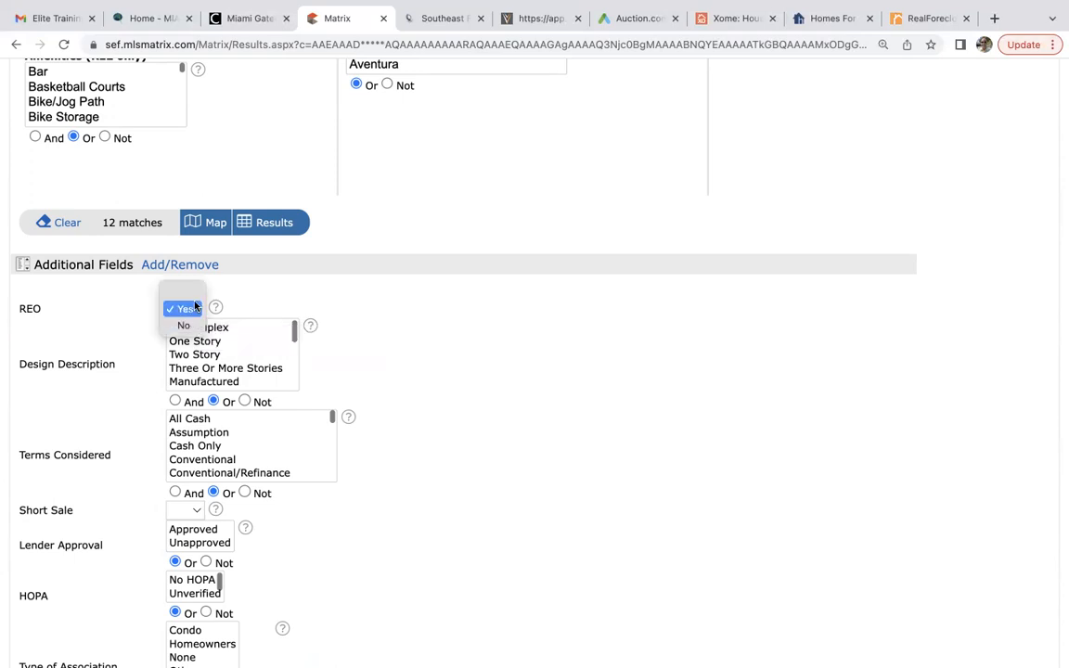
left_click(187, 293)
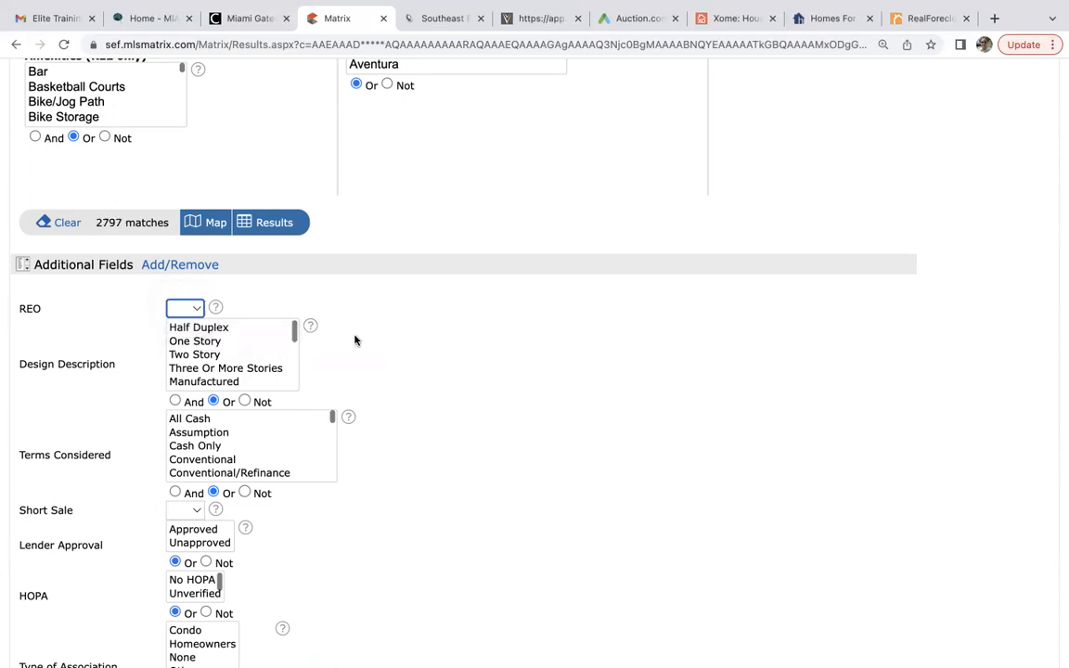
scroll(356, 341, "up", 5)
scroll(355, 341, "up", 10)
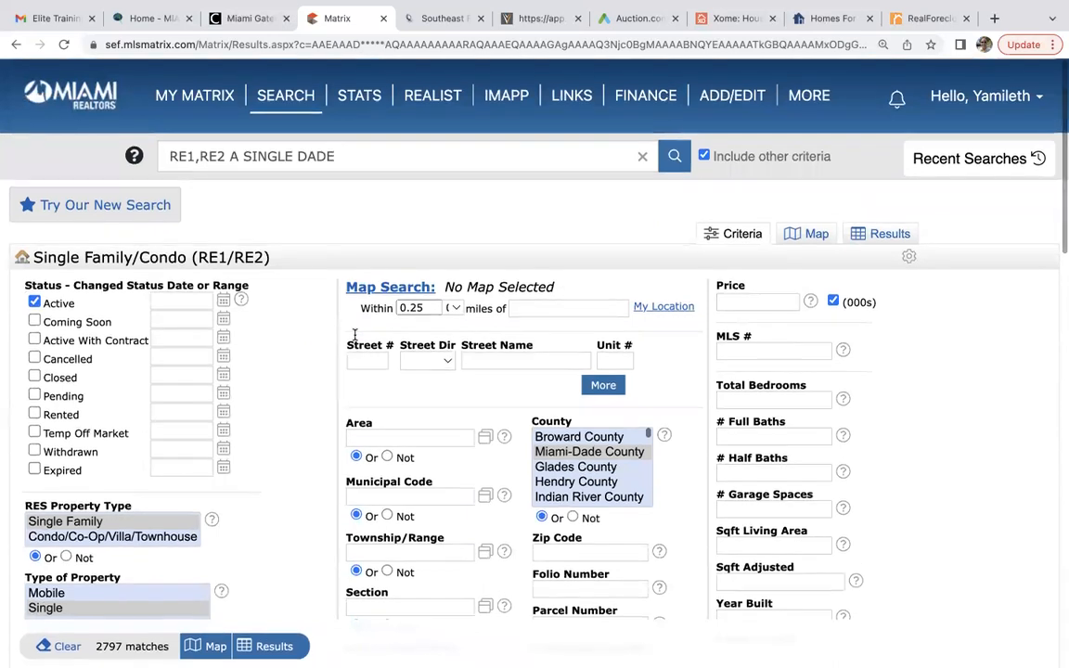
Go to the MY MATRIX dashboard, then switch to the Miami-Dade RealForeclose site.
left_click(203, 100)
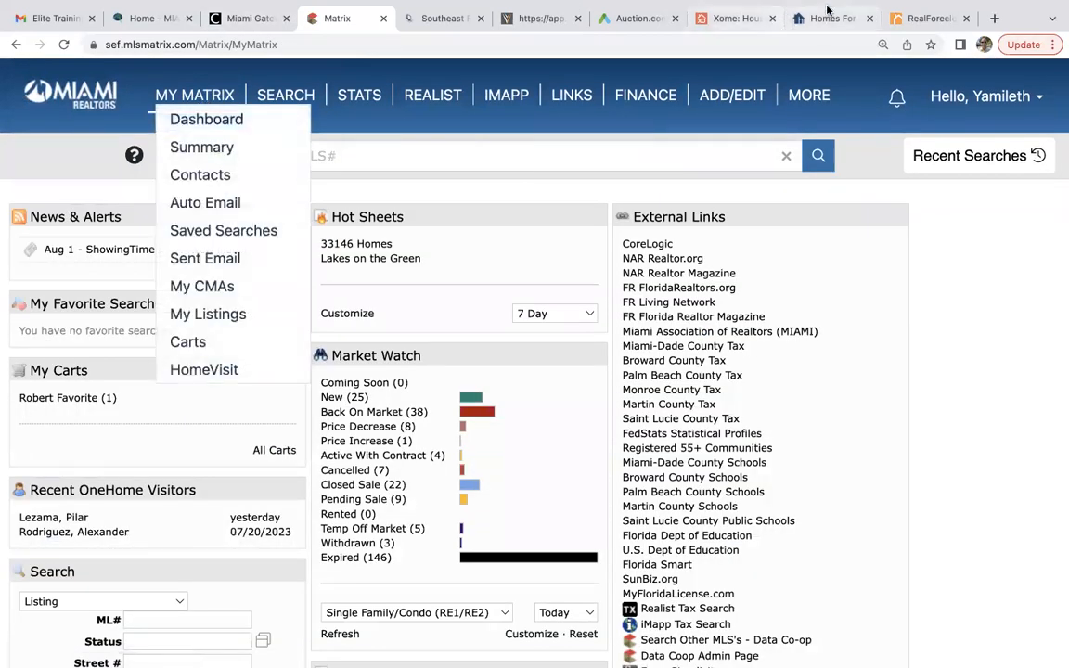
left_click(922, 20)
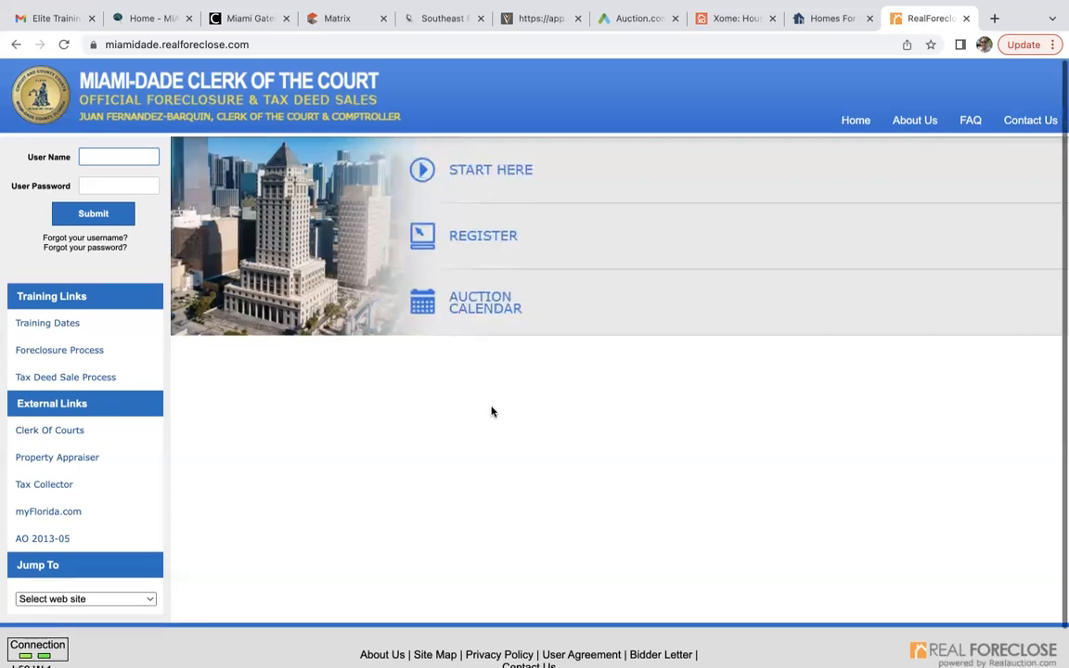
scroll(492, 411, "down", 1)
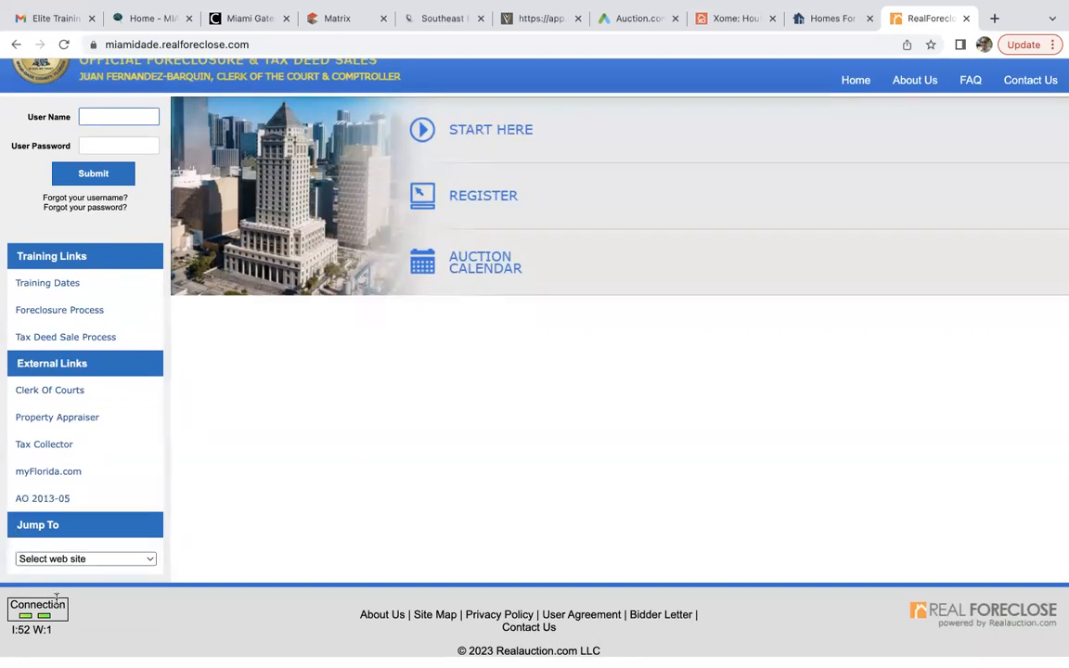
left_click(146, 559)
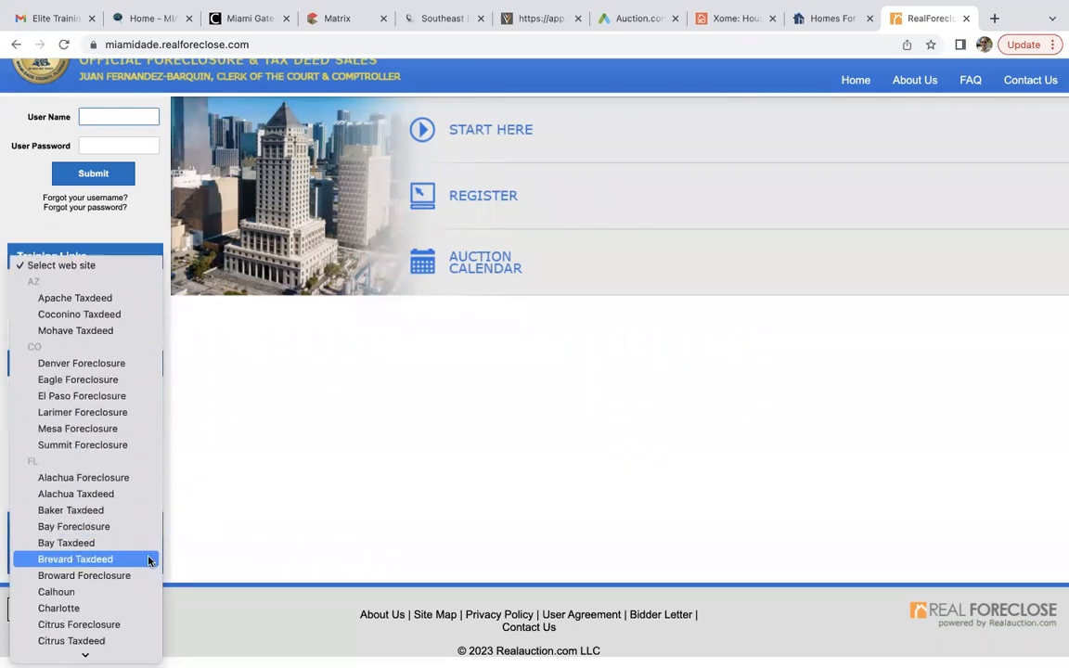
scroll(149, 560, "down", 5)
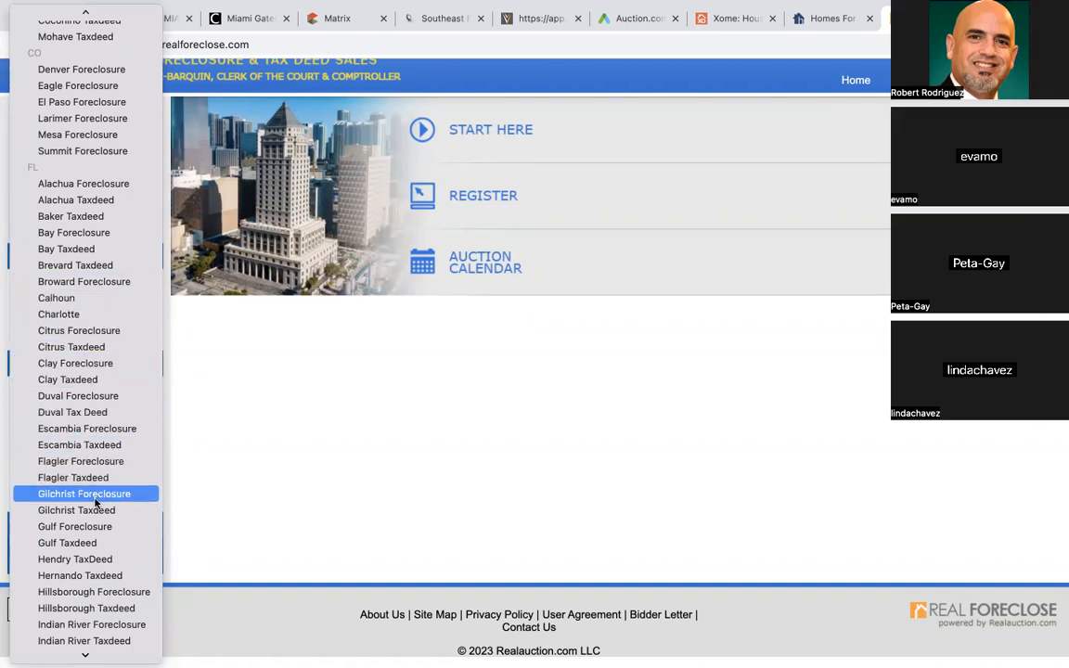
left_click(211, 372)
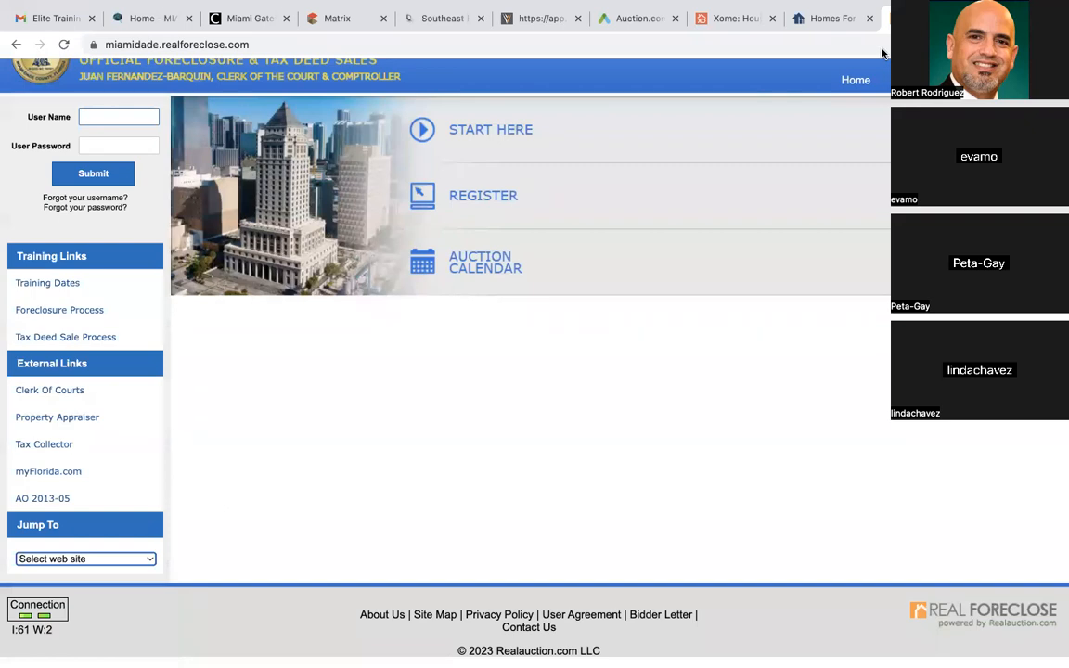
scroll(765, 275, "up", 1)
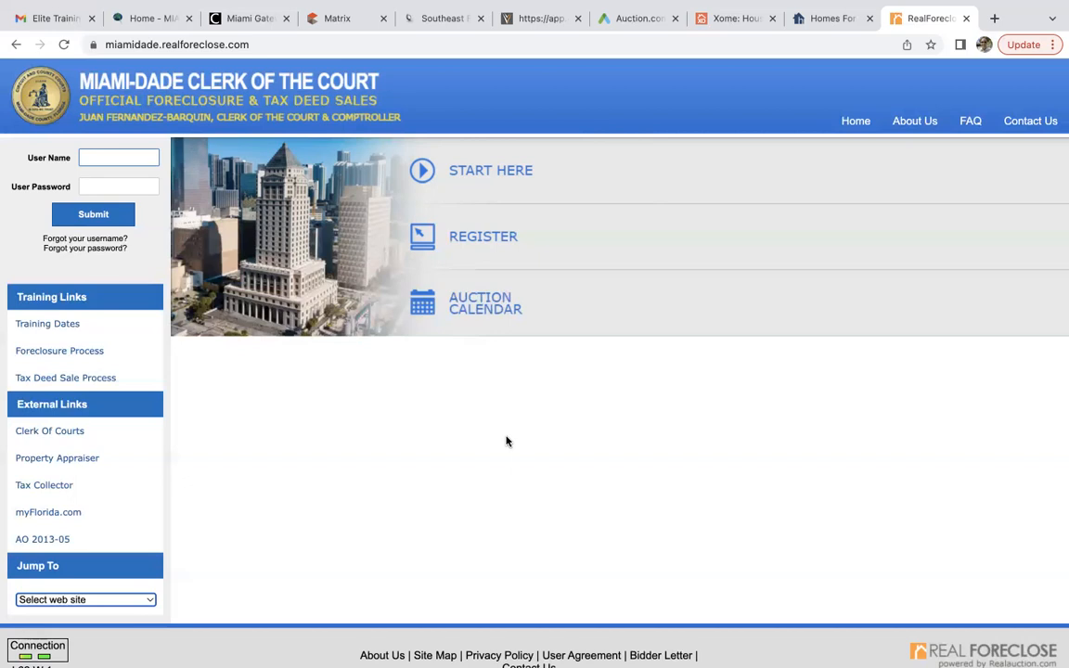
Open the Aug 1, 2023 foreclosure auction from the calendar and review its closed and canceled cases.
left_click(489, 307)
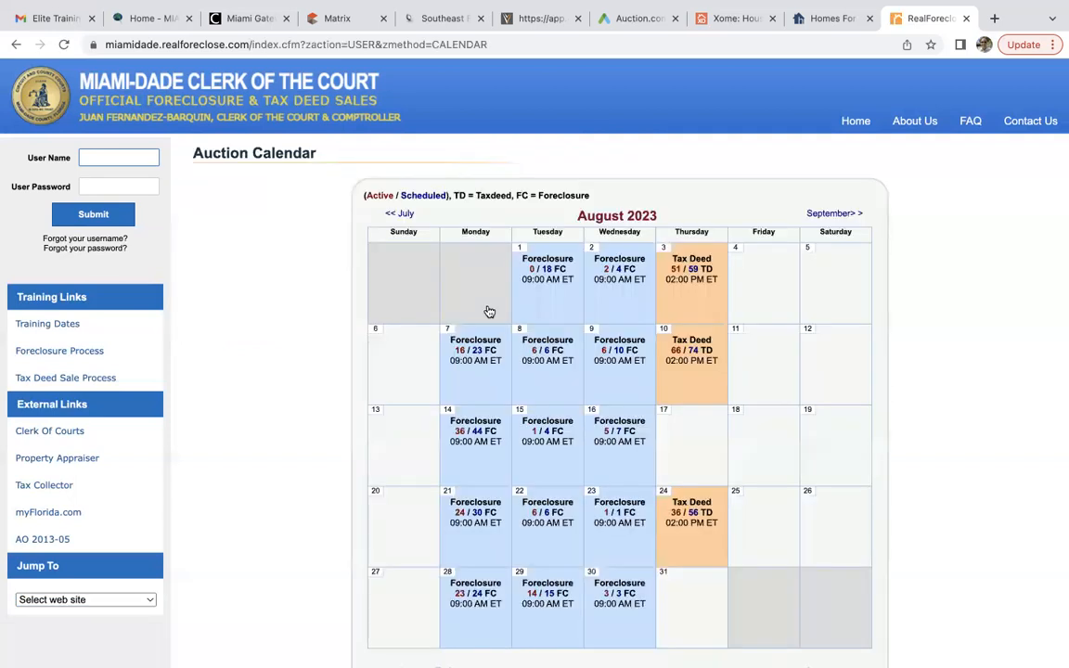
scroll(489, 311, "down", 1)
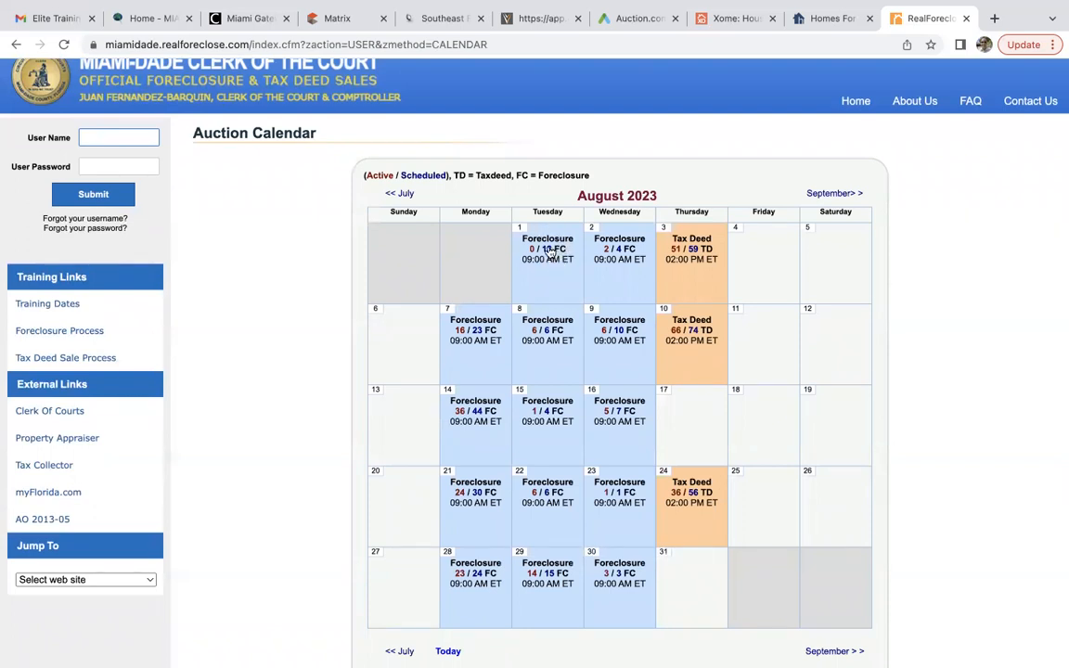
left_click(551, 254)
scroll(381, 501, "down", 5)
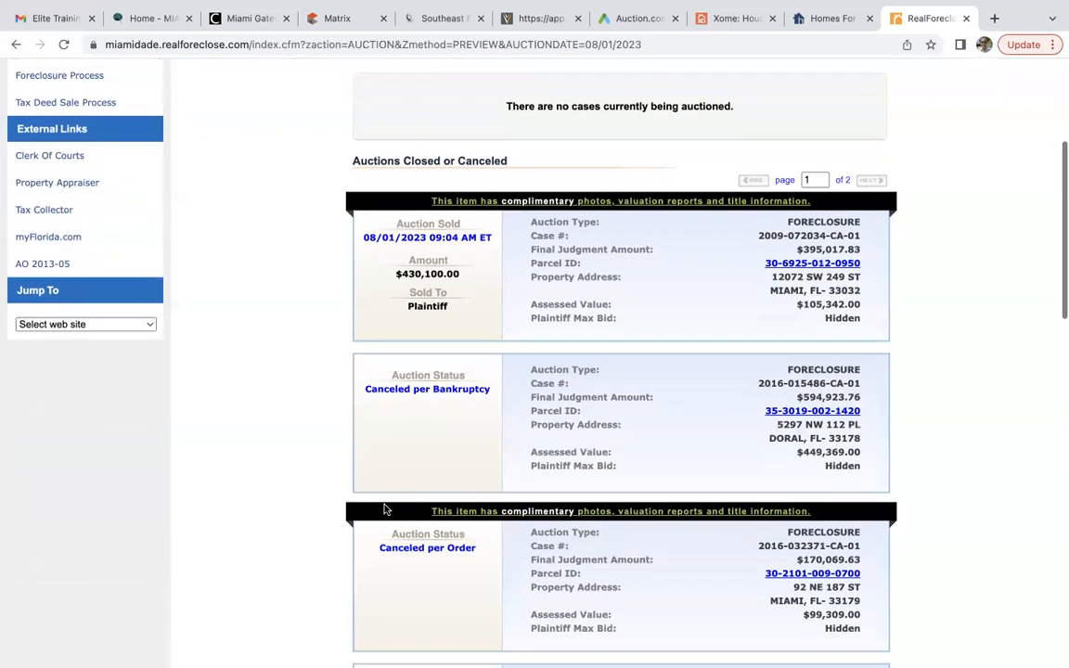
scroll(386, 510, "down", 10)
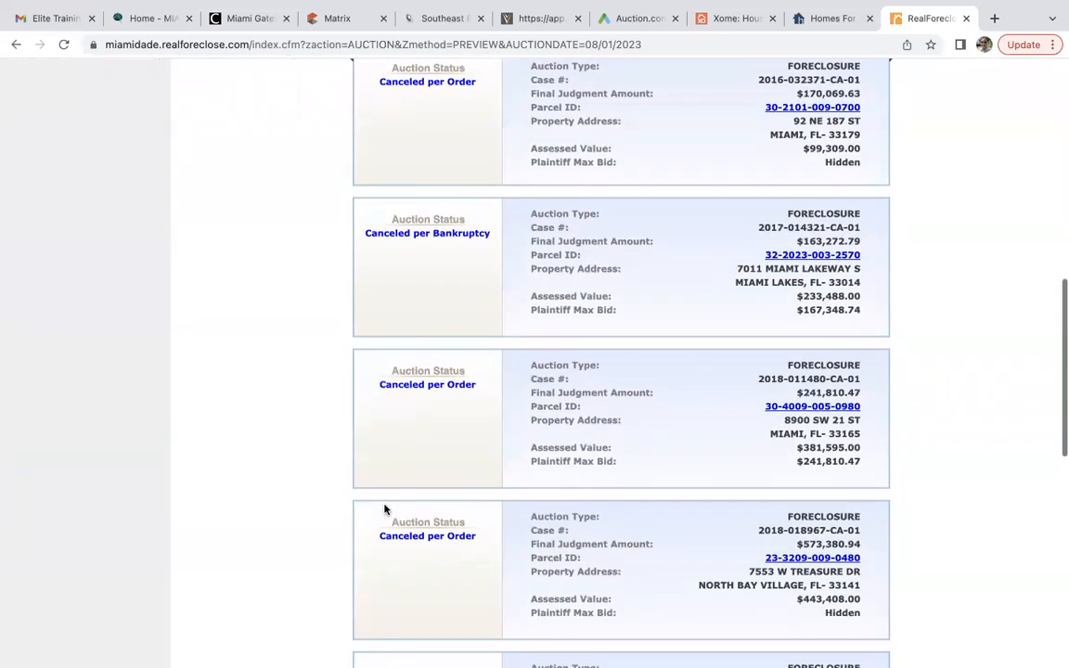
scroll(384, 506, "down", 5)
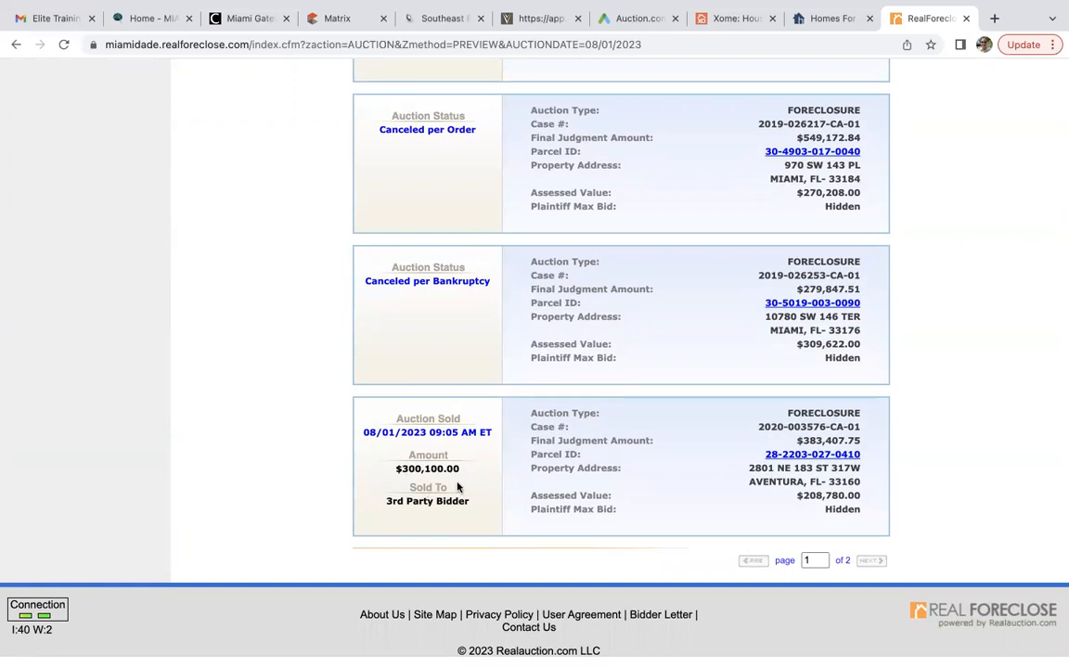
scroll(457, 486, "up", 15)
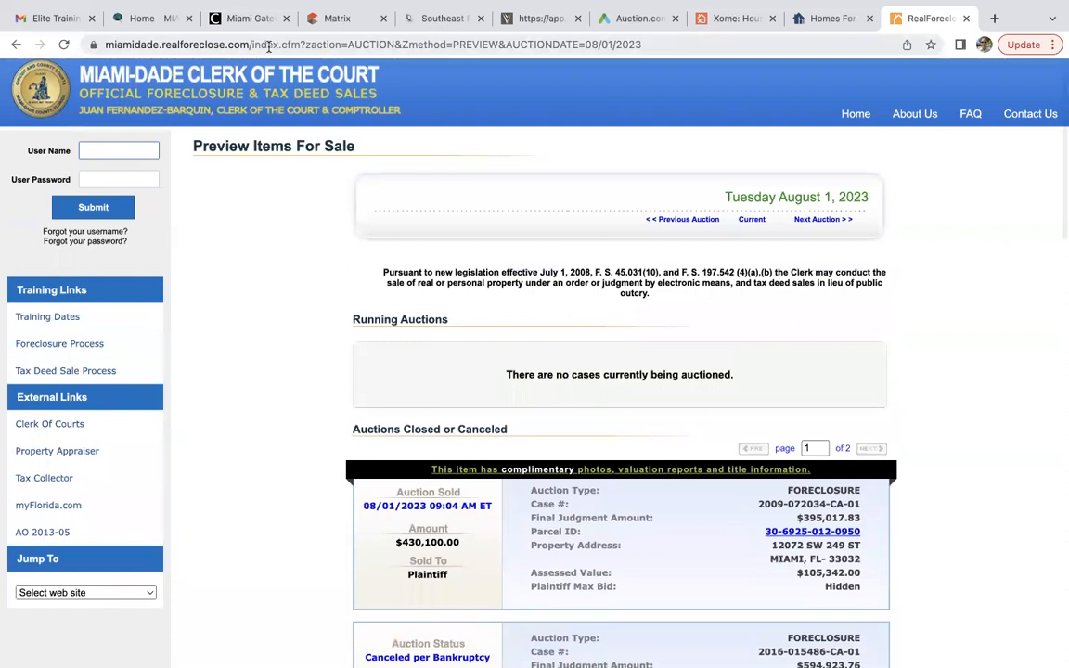
left_click(15, 43)
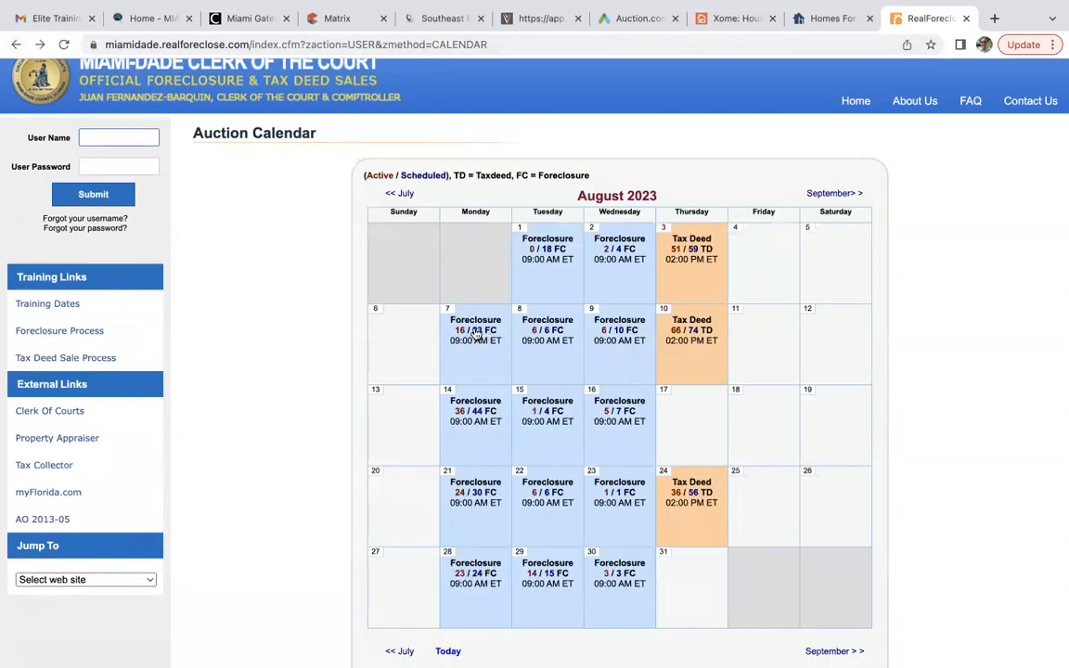
left_click(474, 333)
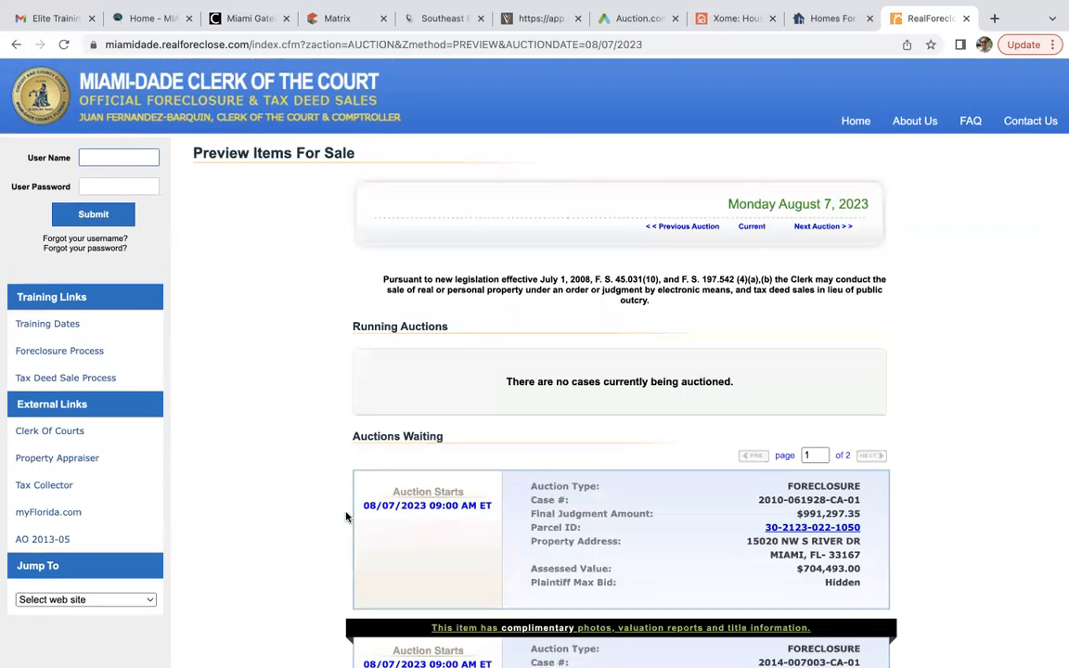
scroll(304, 527, "down", 3)
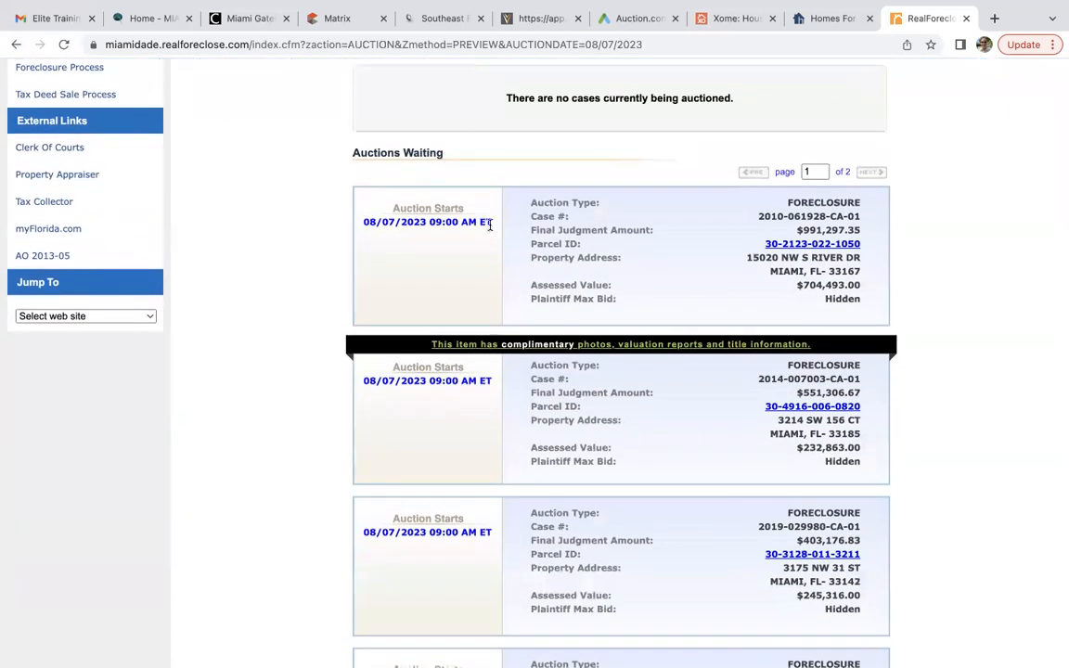
scroll(454, 418, "down", 4)
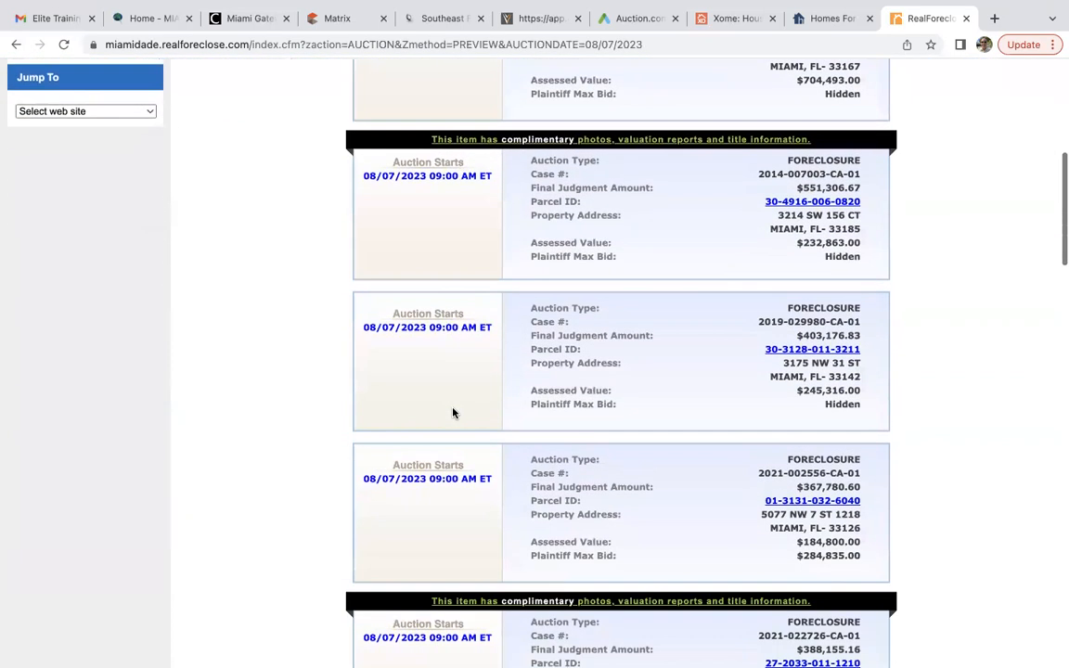
scroll(454, 410, "down", 3)
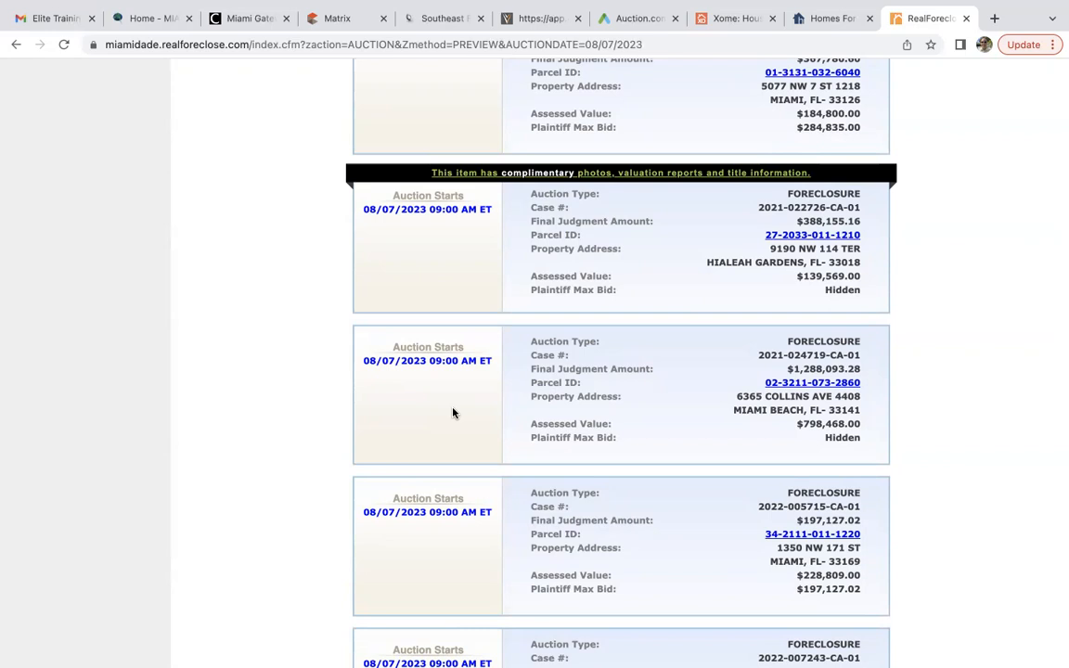
scroll(453, 413, "up", 10)
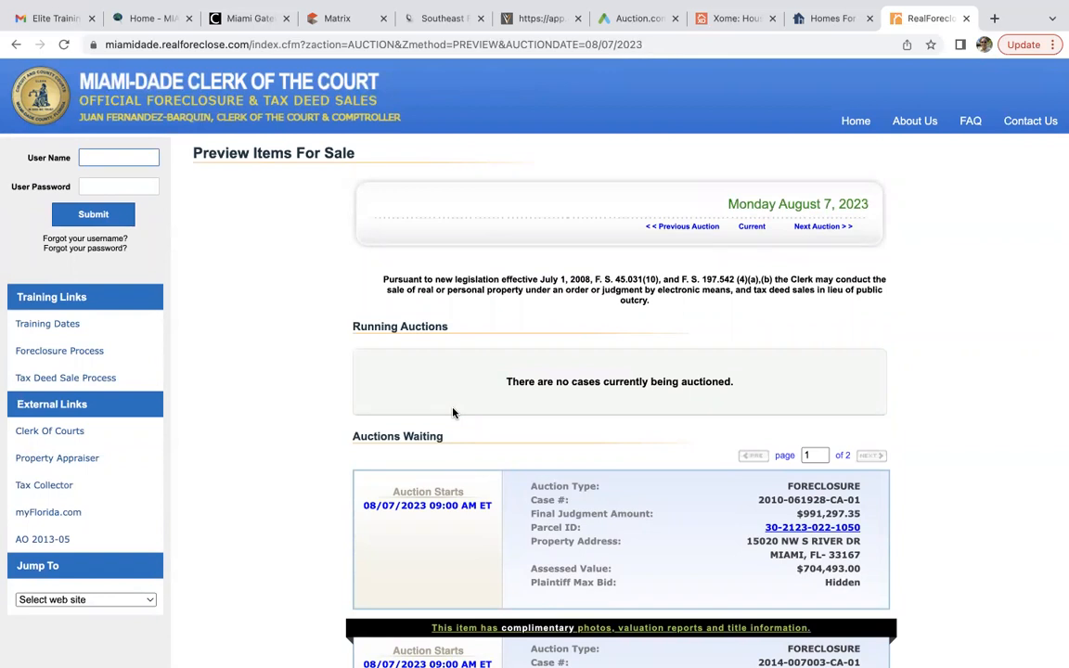
Glance at the Auction.com and Xome home pages, then move on to hubzu.
left_click(641, 19)
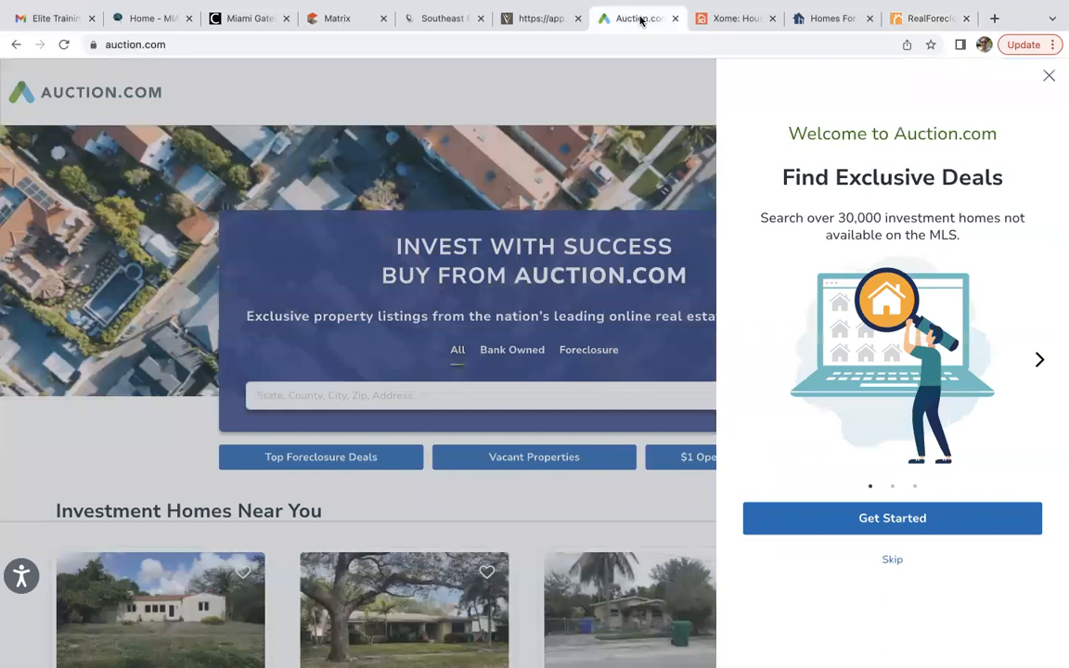
left_click(725, 19)
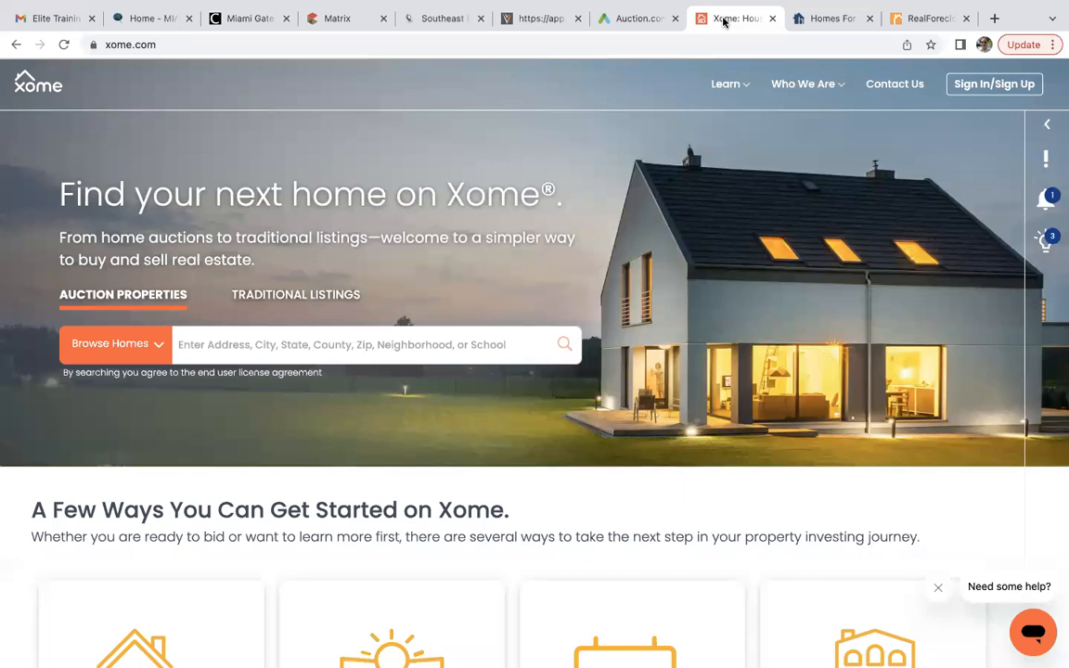
left_click(820, 20)
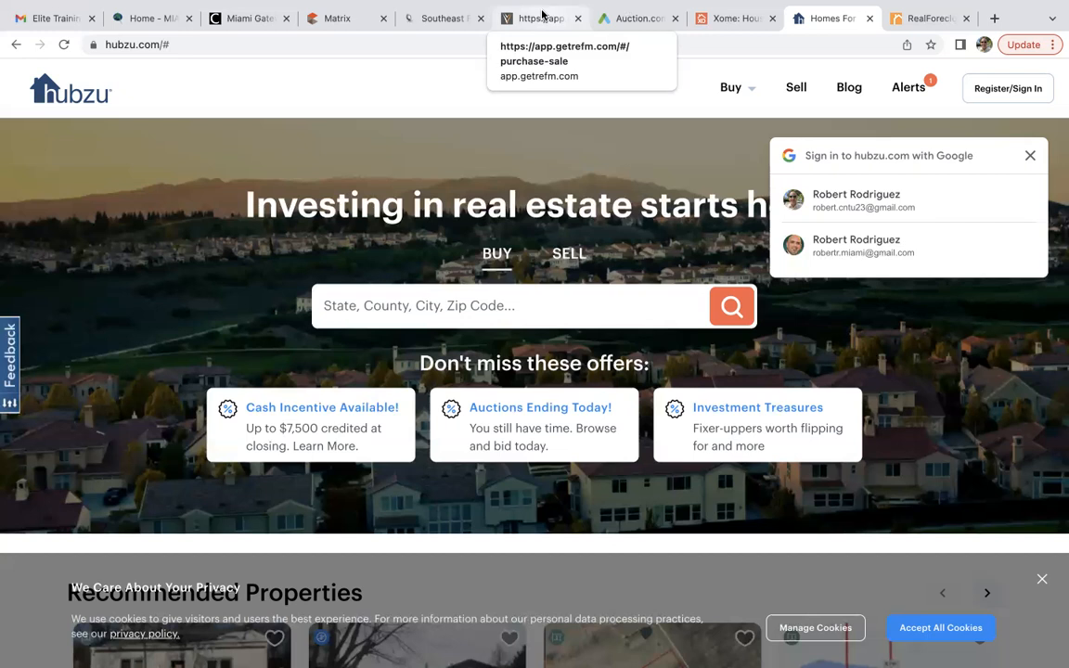
Switch back to the Matrix MLS home page.
left_click(340, 17)
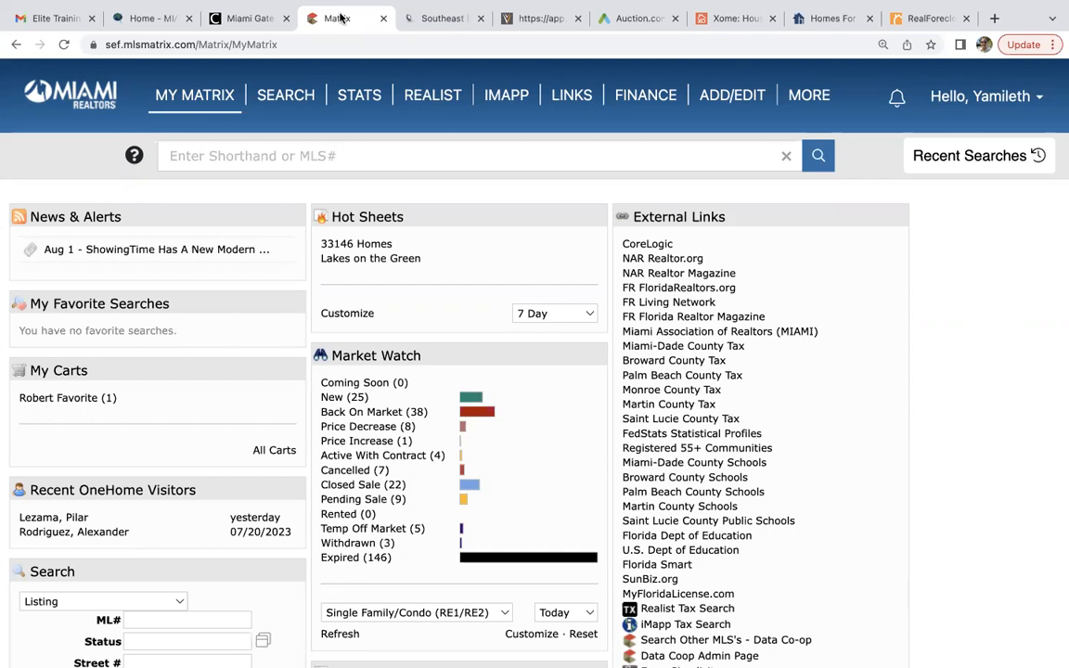
Open the RIN Multi-Family Income search and exclude Coming Soon and Active With Contract statuses.
mouse_move(286, 95)
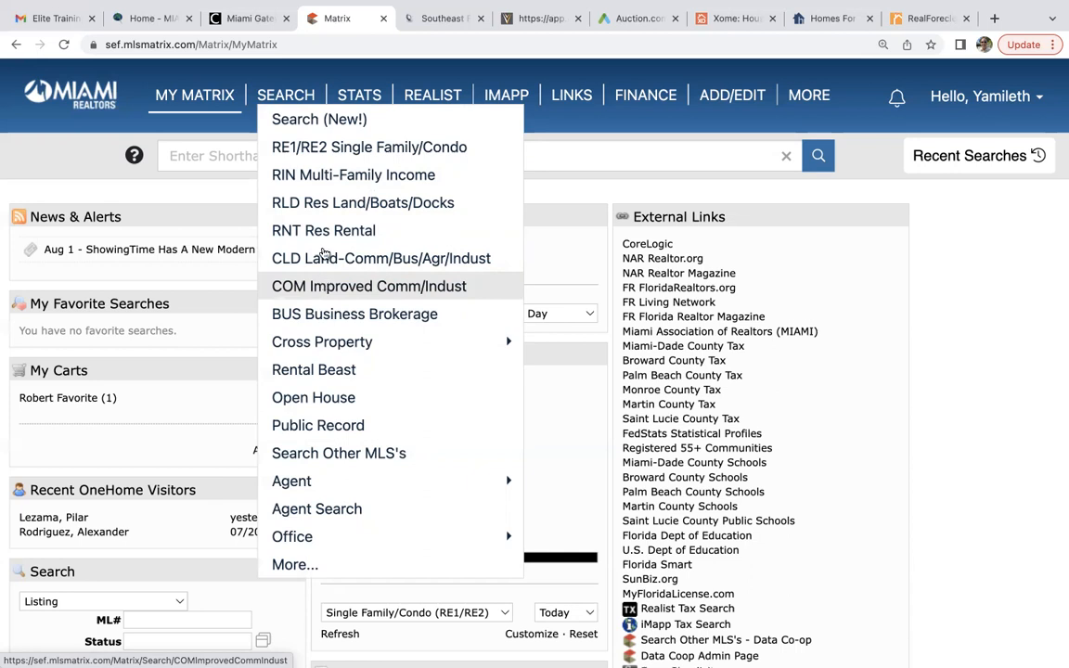
left_click(329, 175)
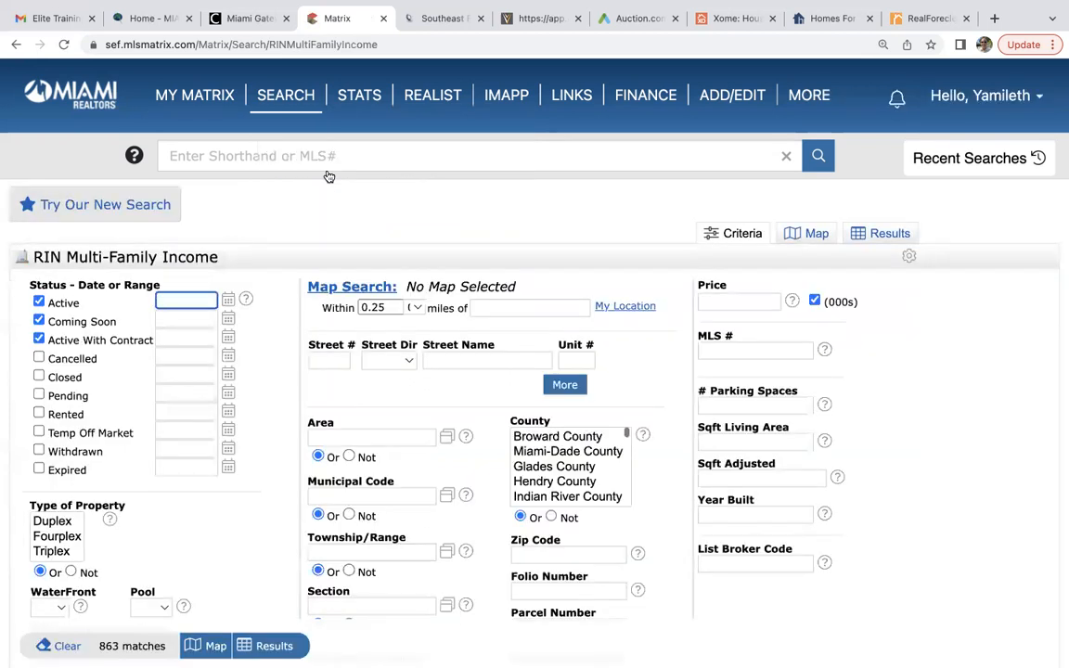
scroll(252, 386, "down", 3)
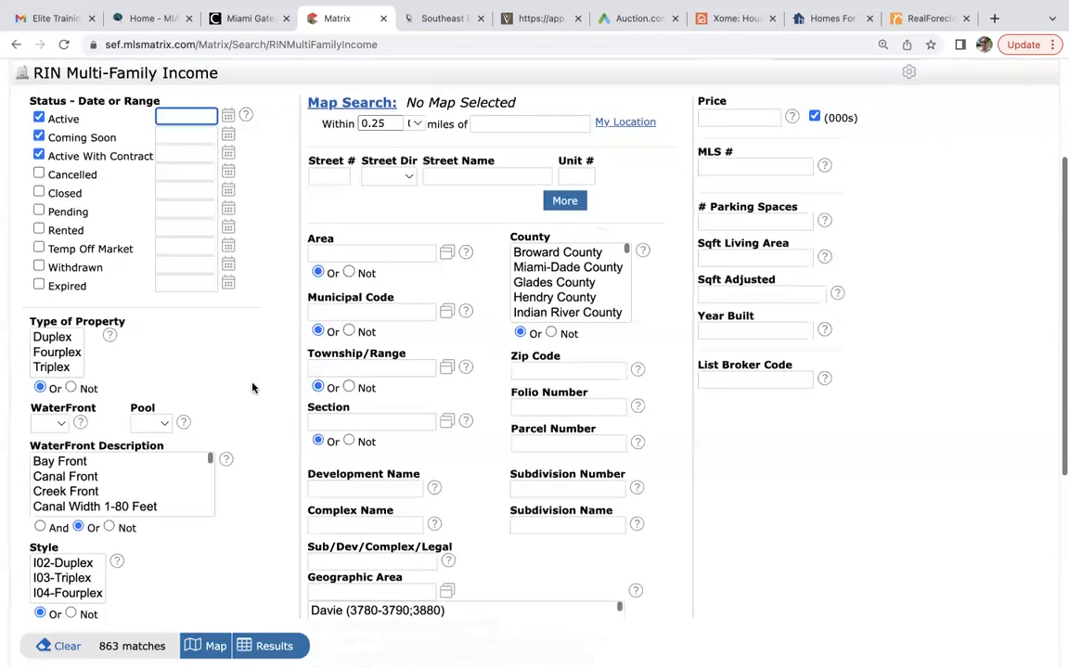
scroll(253, 386, "down", 2)
scroll(253, 387, "up", 3)
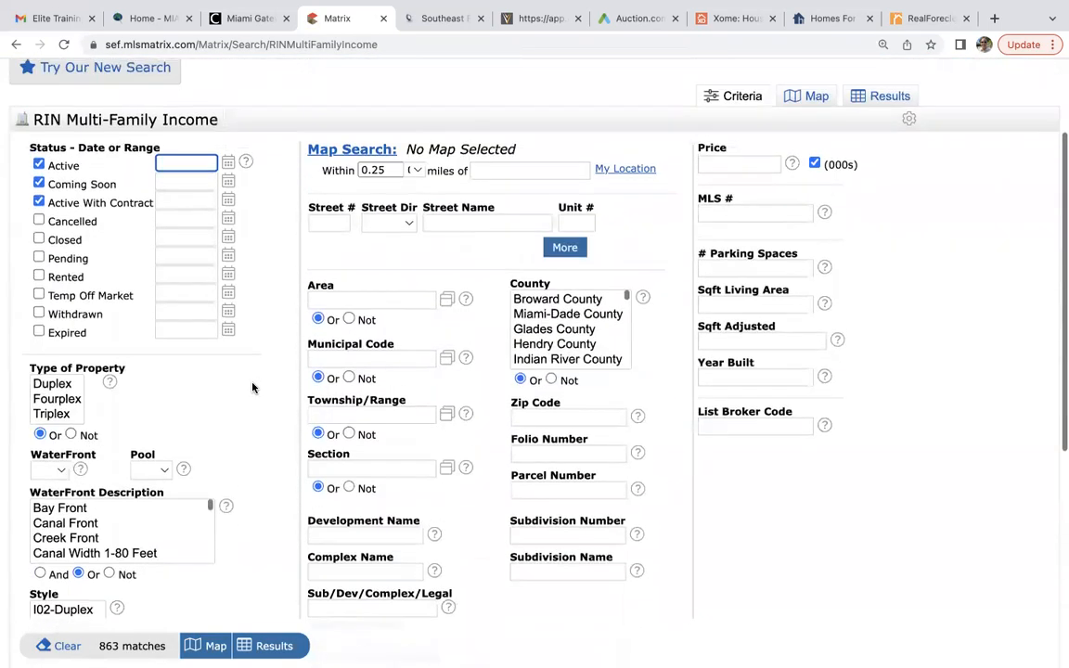
left_click(39, 185)
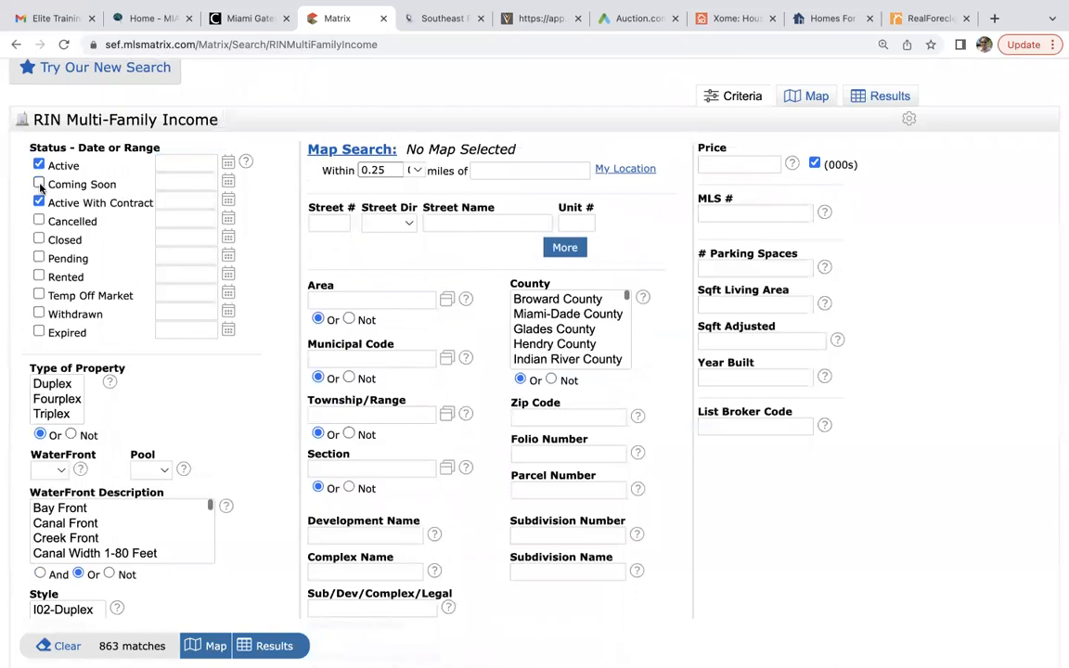
left_click(39, 202)
Limit to duplex, triplex and fourplex in Miami-Dade County with price 1500-, yielding 40 matches.
scroll(271, 435, "down", 3)
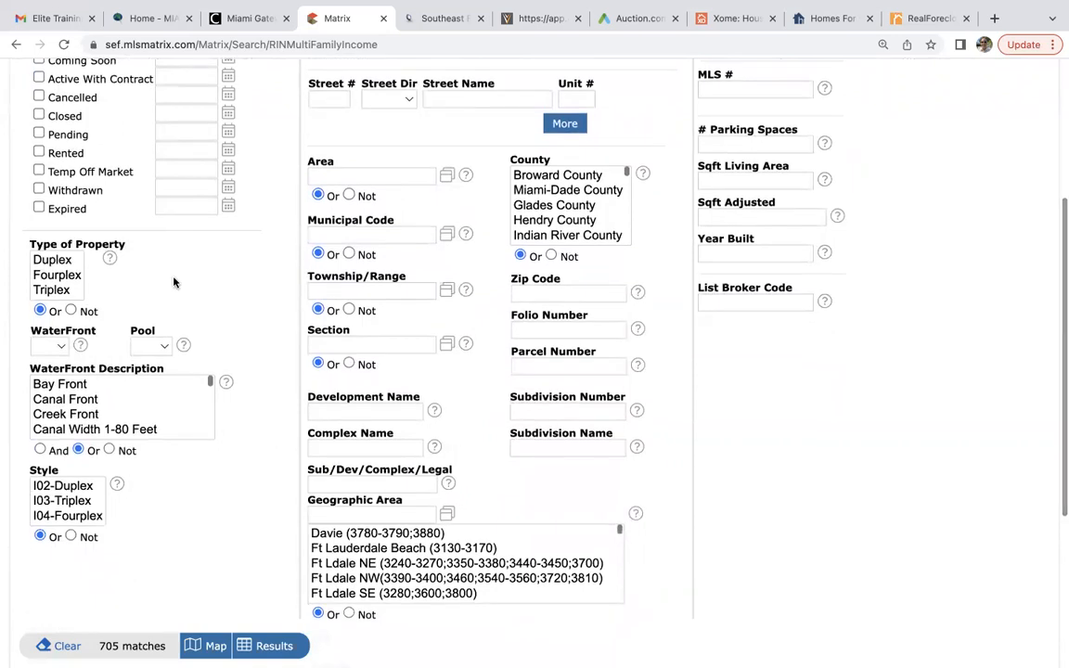
left_click_drag(51, 261, 55, 289)
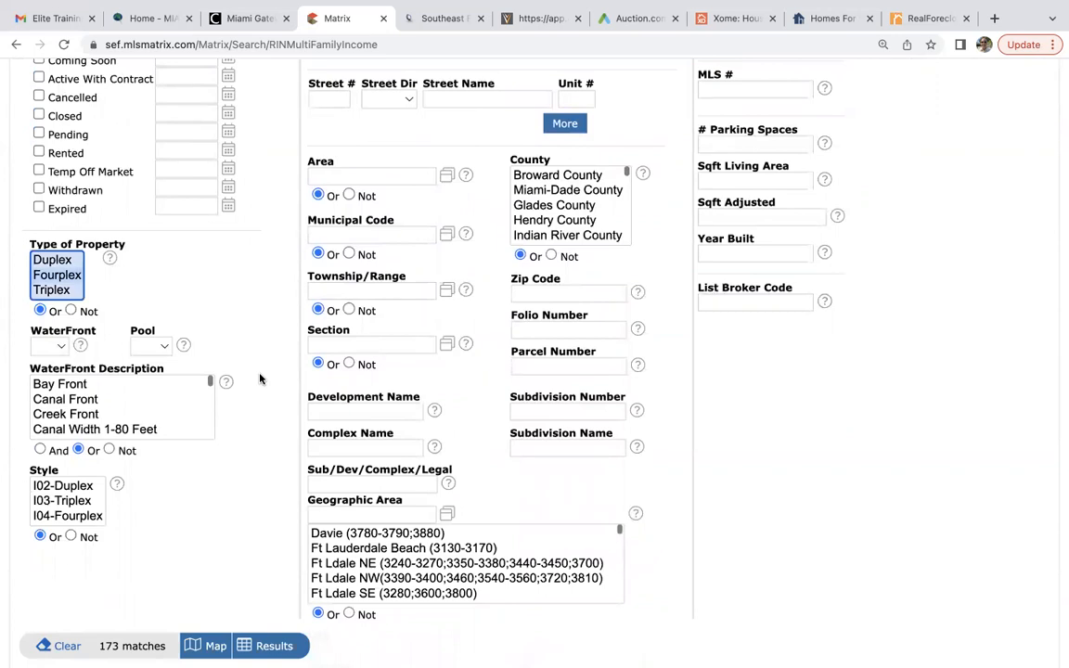
left_click(560, 200)
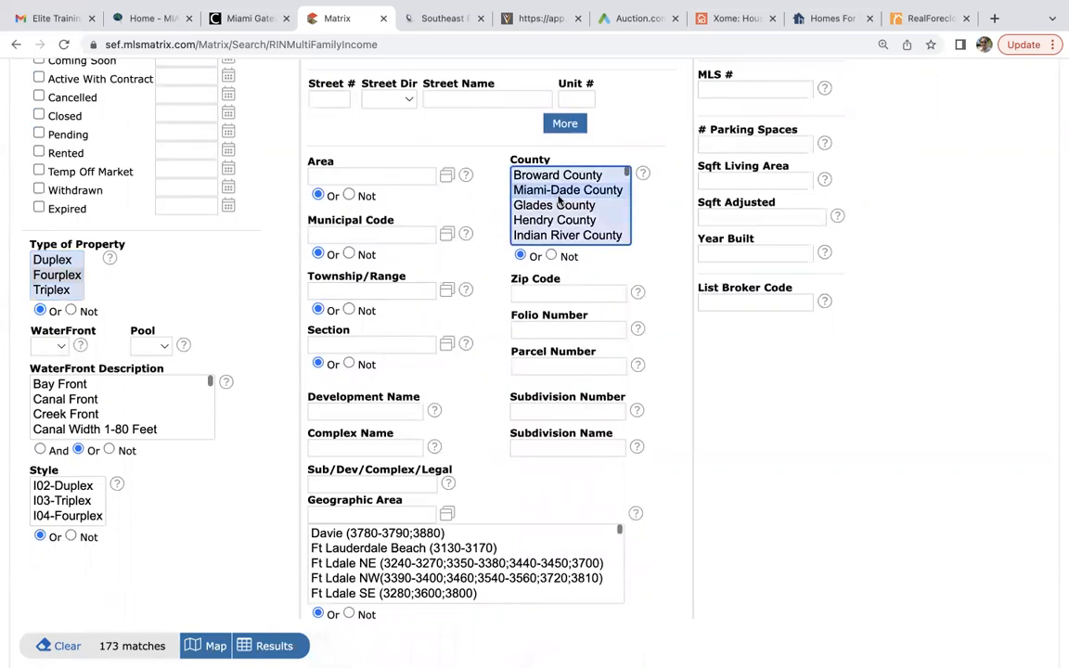
scroll(284, 413, "up", 3)
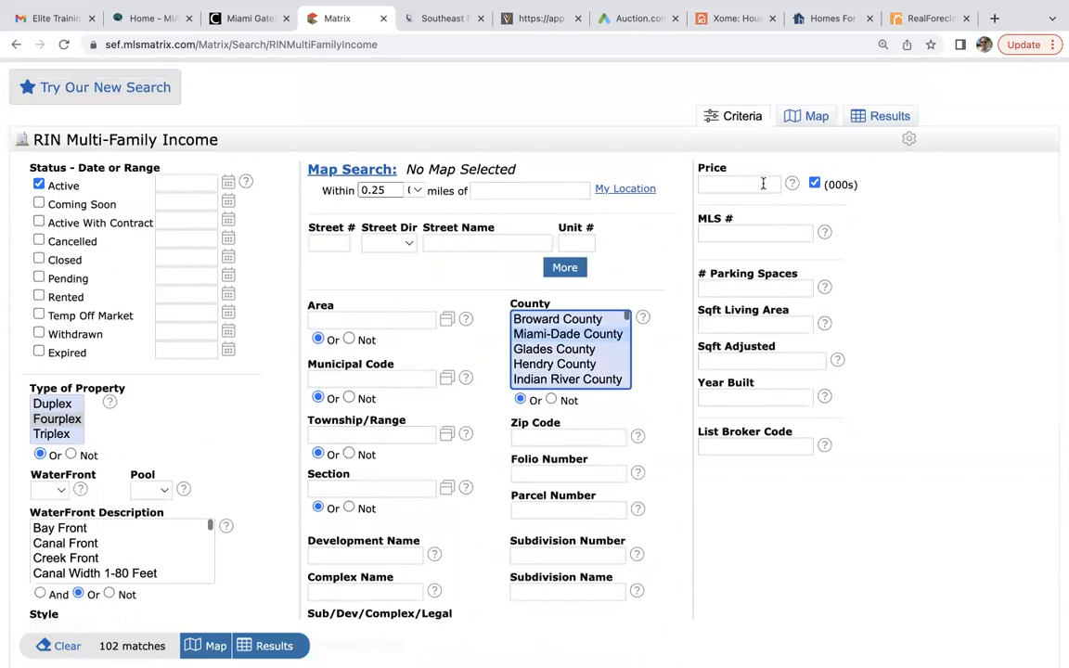
left_click(728, 184)
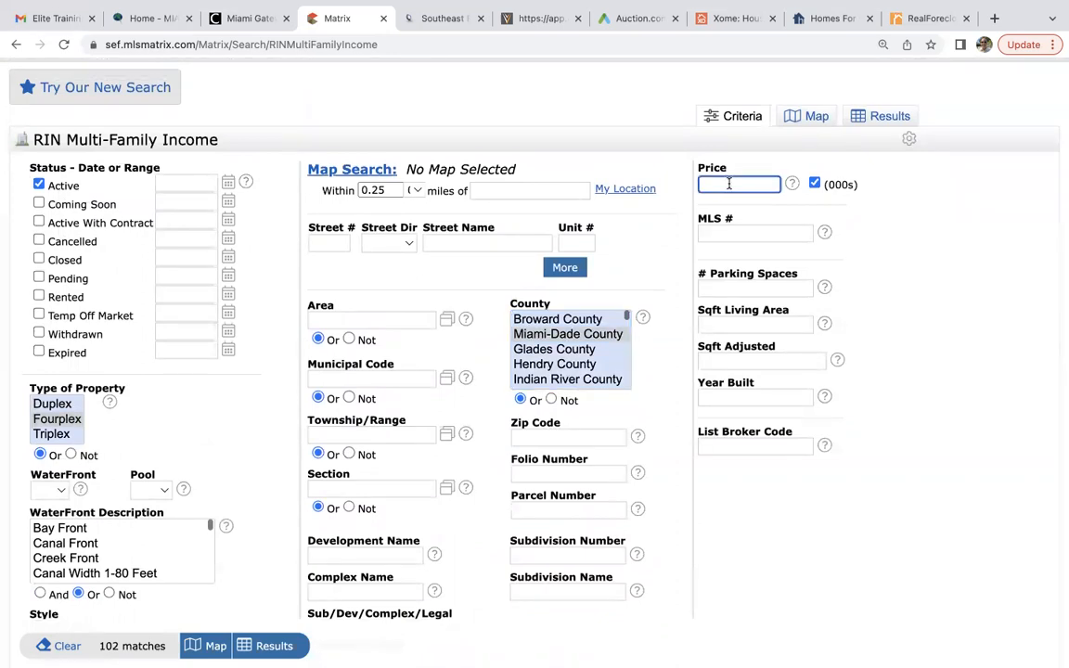
type("1500-")
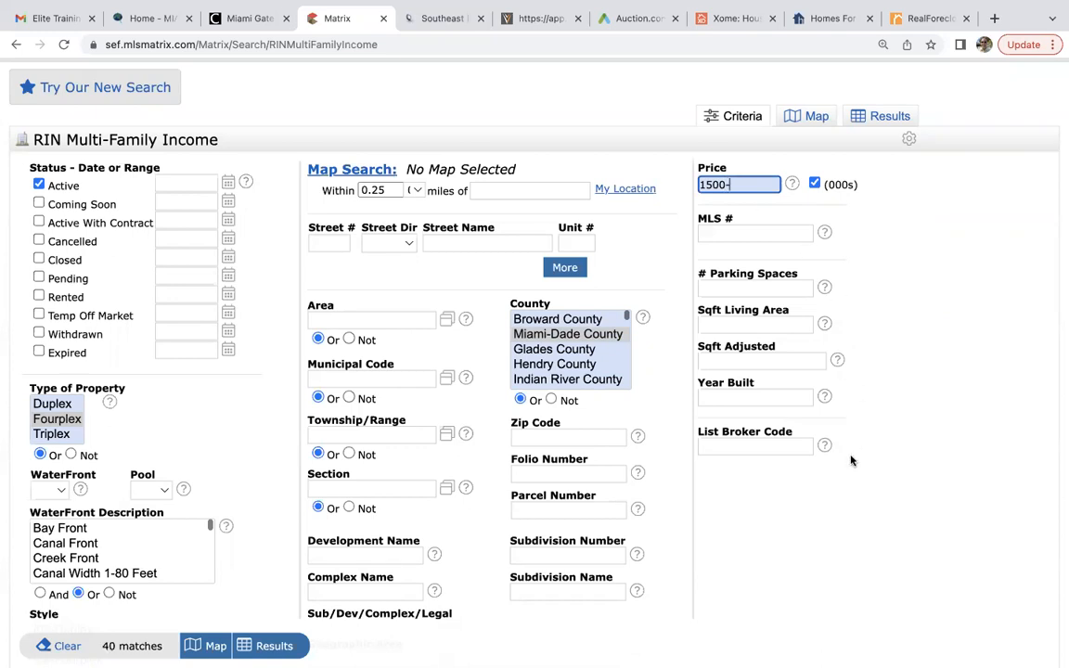
scroll(851, 461, "down", 3)
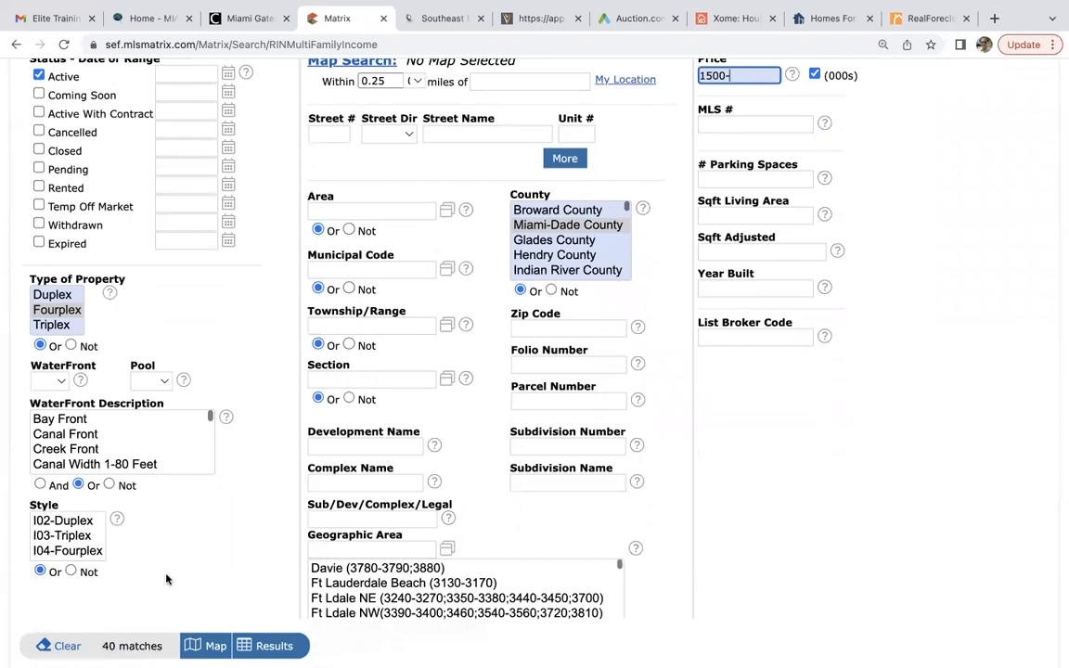
left_click(271, 648)
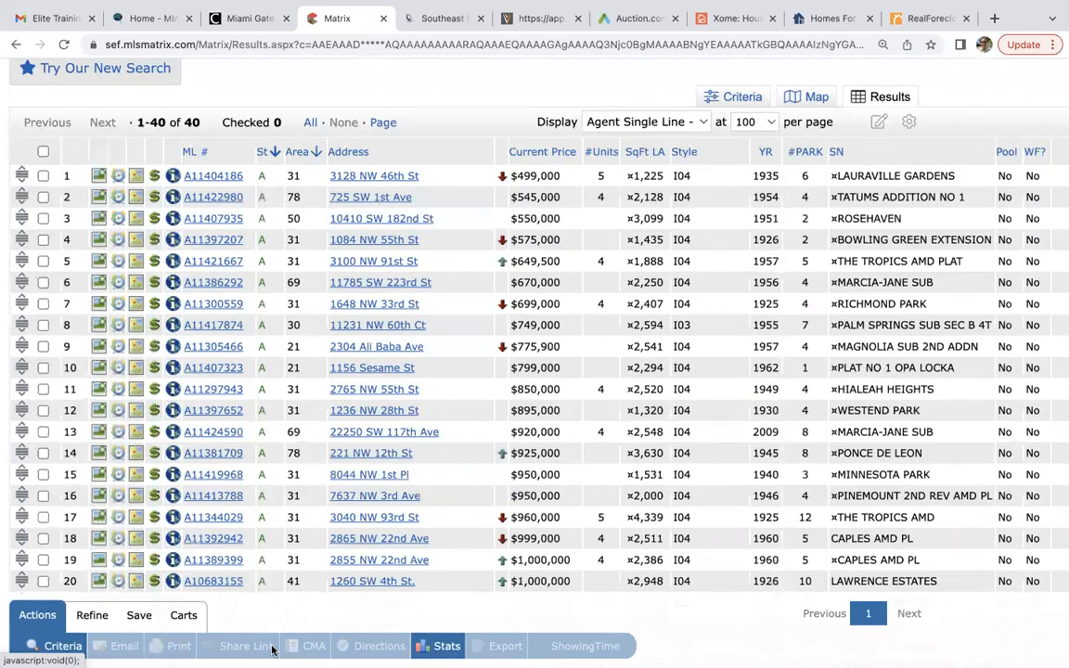
Scroll through the 40 multi-family results, priced from $499,000 up to $1,375,000.
scroll(318, 418, "down", 3)
scroll(315, 421, "down", 1)
scroll(315, 421, "up", 2)
scroll(315, 421, "down", 2)
scroll(315, 421, "down", 4)
scroll(315, 421, "down", 1)
scroll(315, 421, "up", 2)
scroll(315, 421, "up", 3)
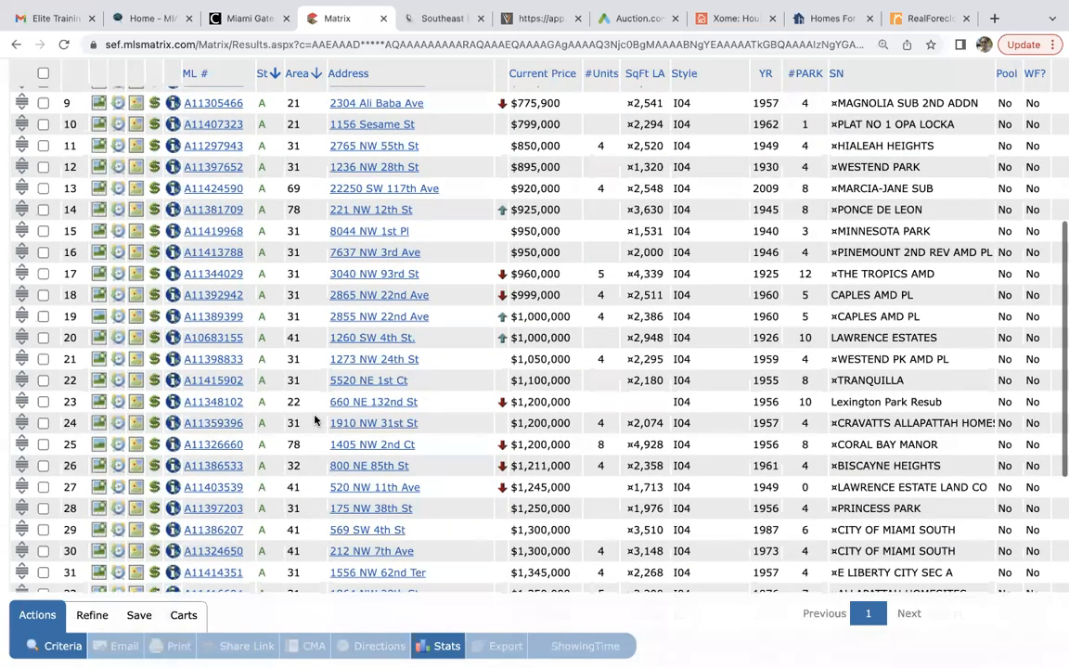
scroll(314, 420, "up", 3)
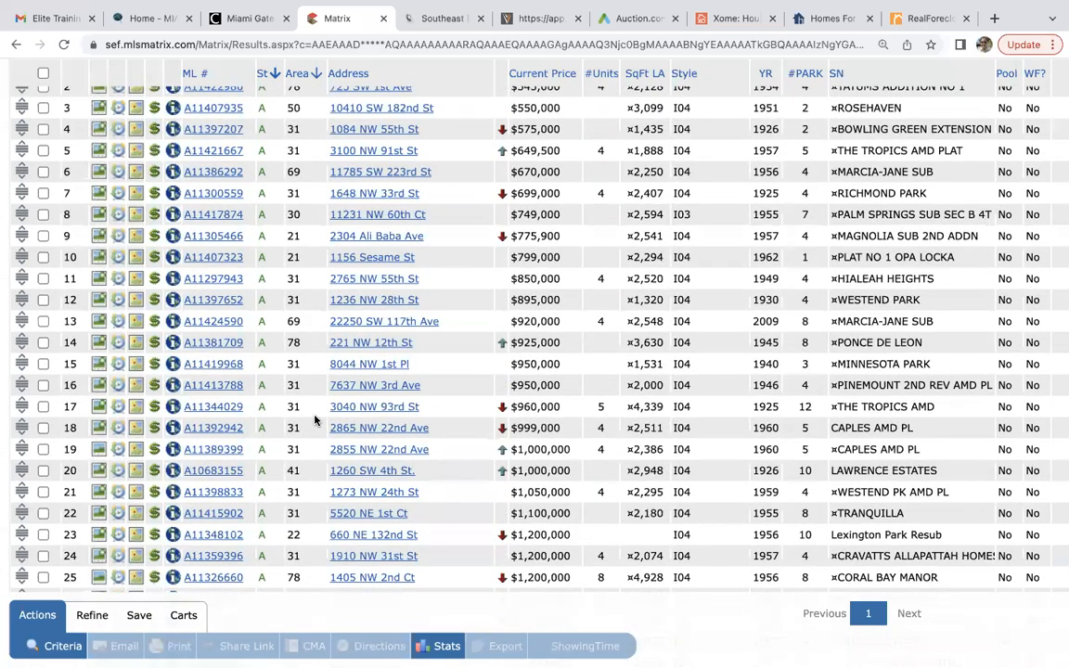
left_click(226, 321)
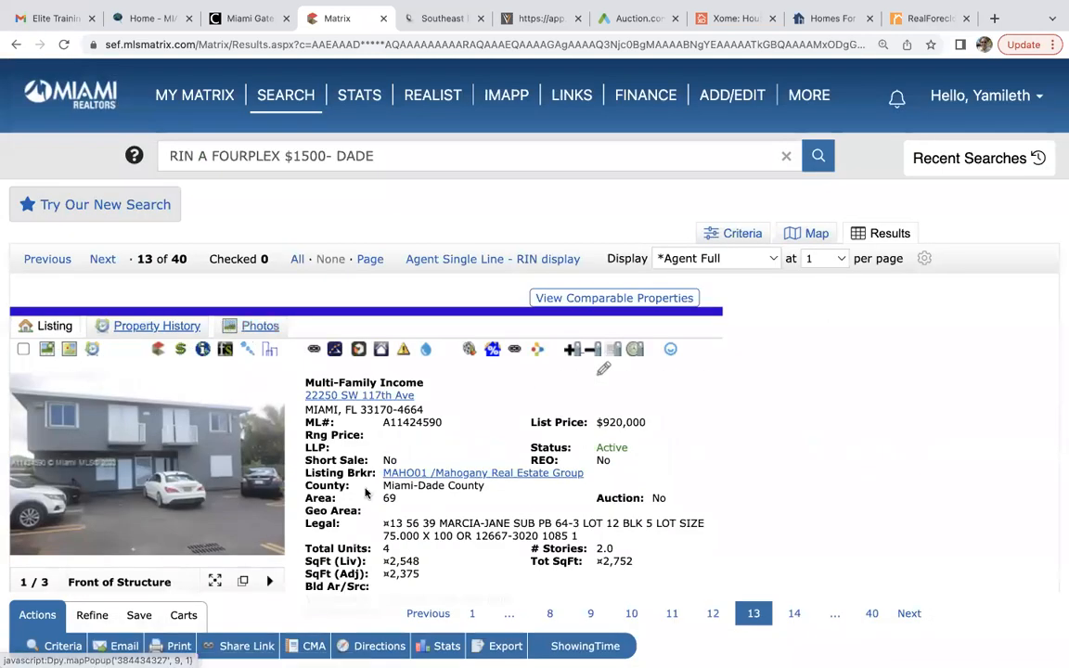
scroll(518, 453, "down", 2)
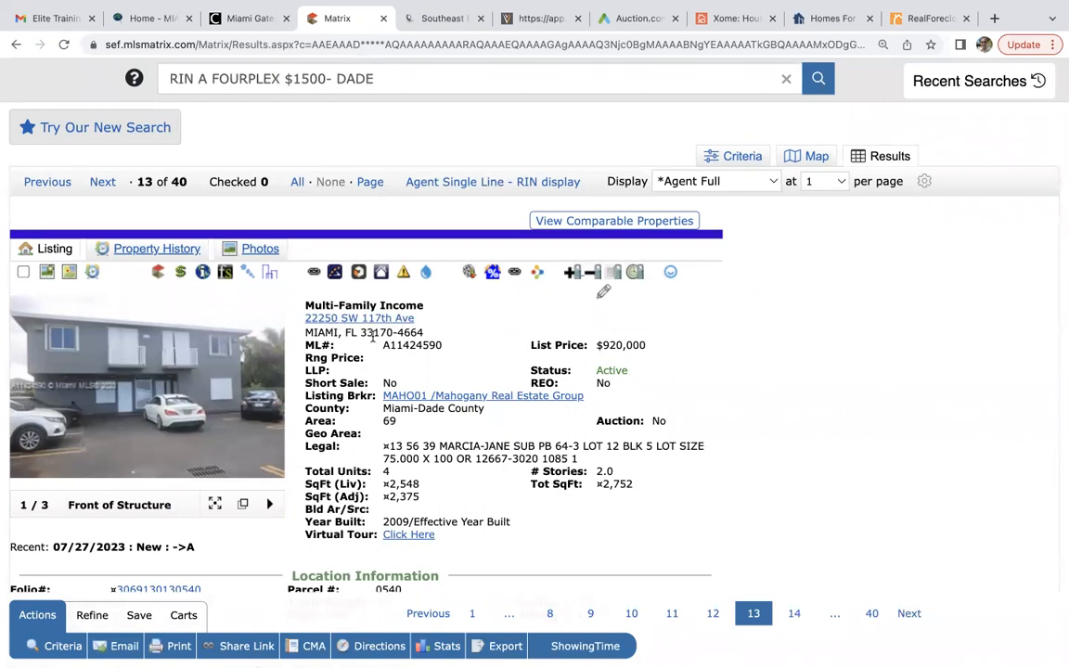
scroll(403, 390, "down", 10)
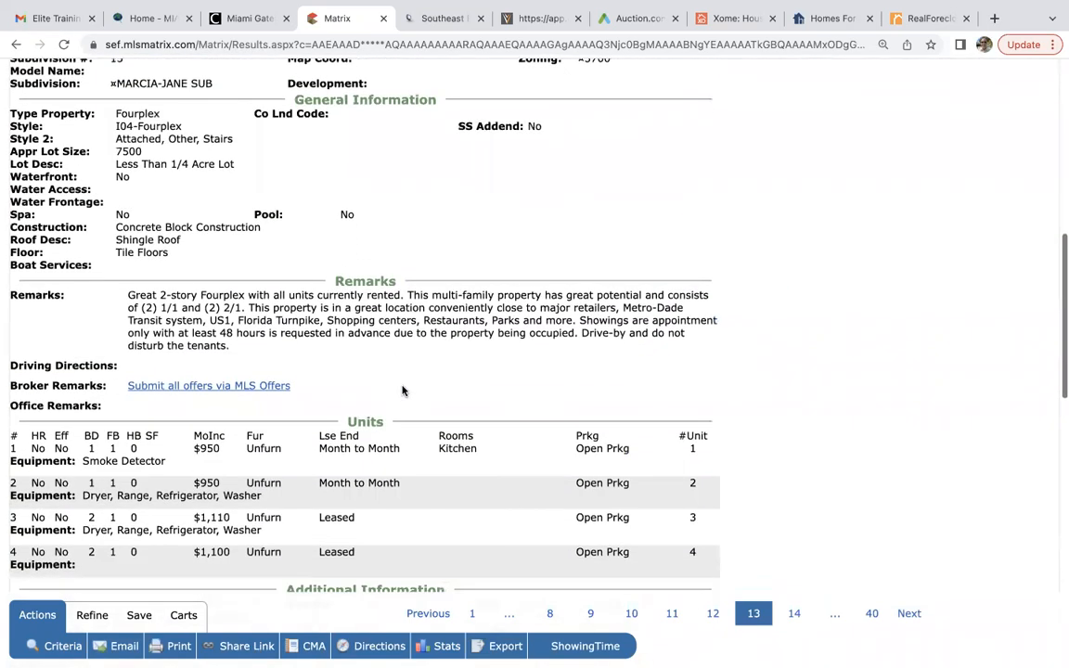
scroll(403, 391, "down", 1)
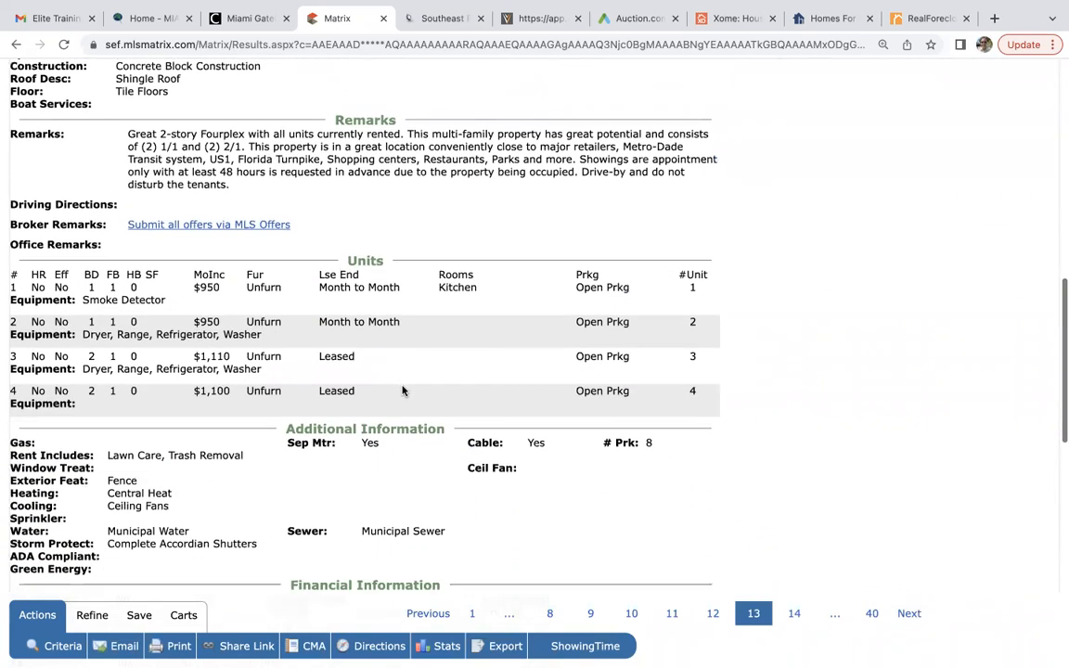
scroll(403, 392, "up", 1)
scroll(403, 391, "up", 10)
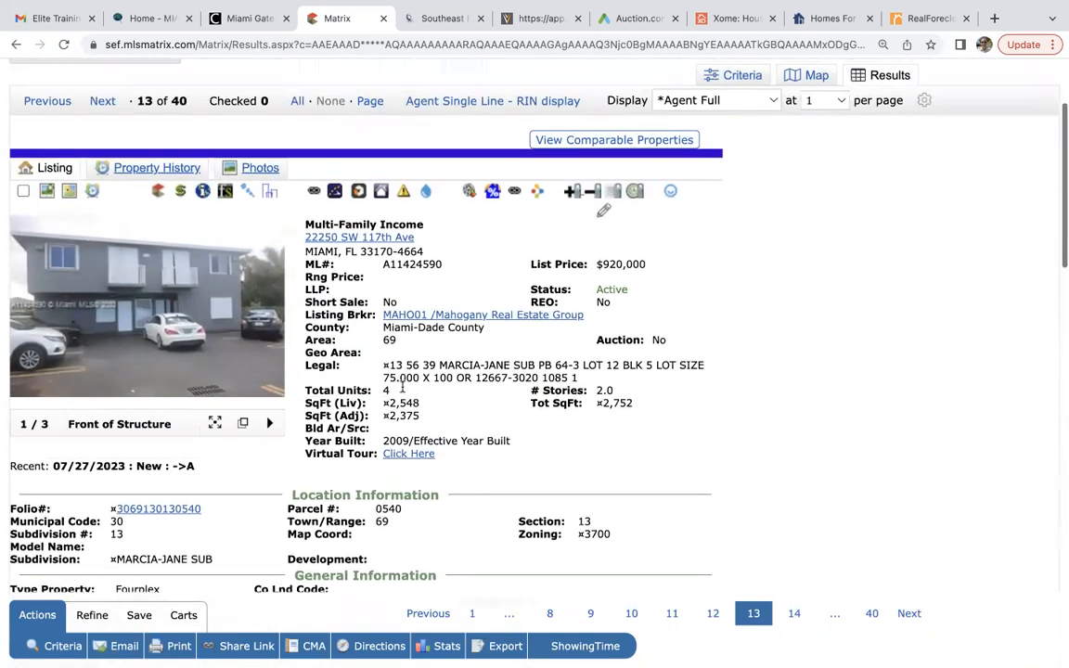
scroll(403, 390, "down", 10)
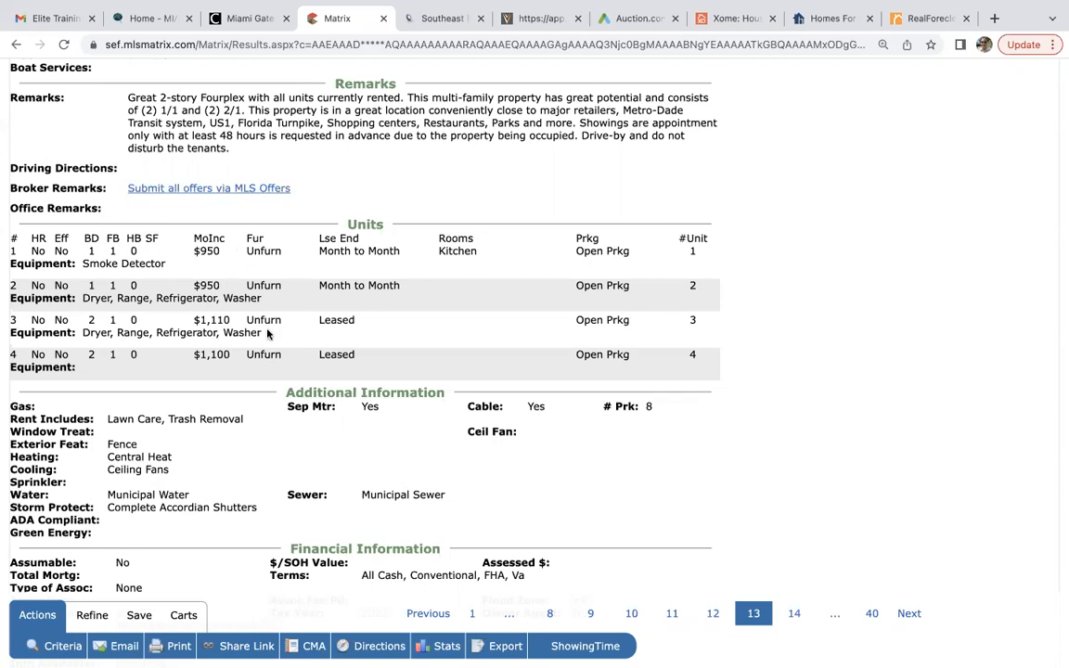
scroll(250, 315, "up", 1)
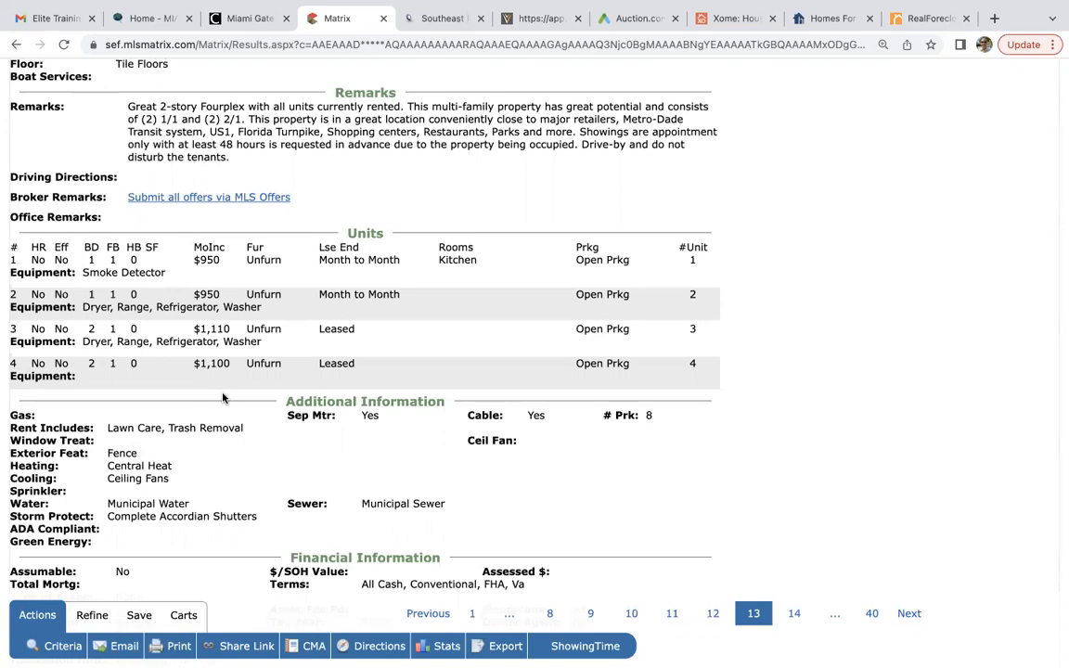
scroll(223, 397, "up", 5)
scroll(223, 397, "up", 10)
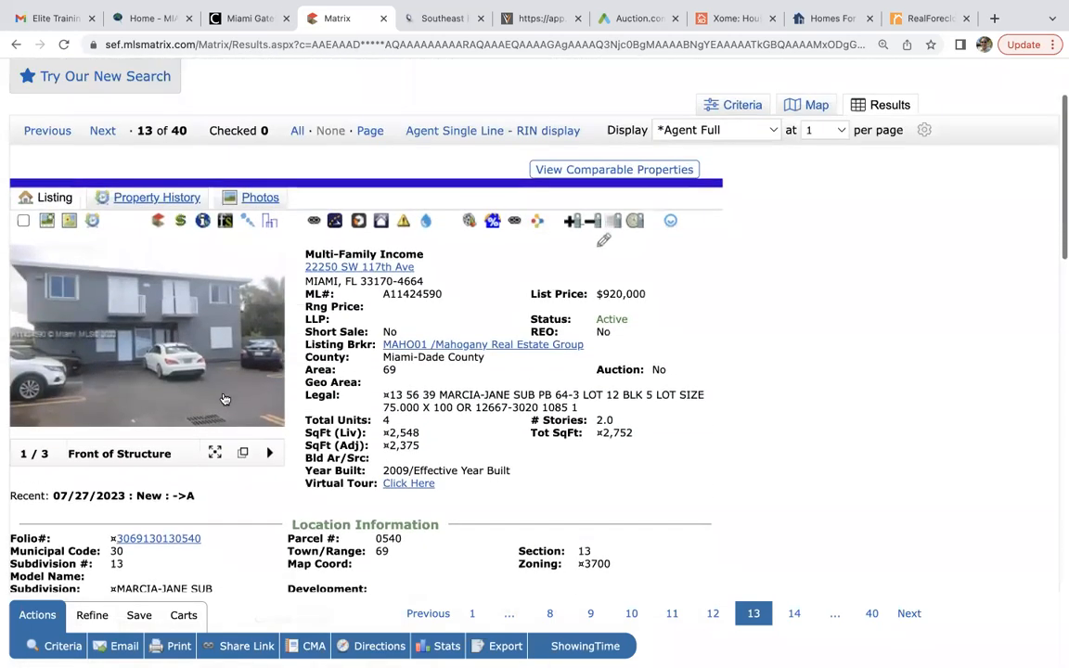
left_click(537, 220)
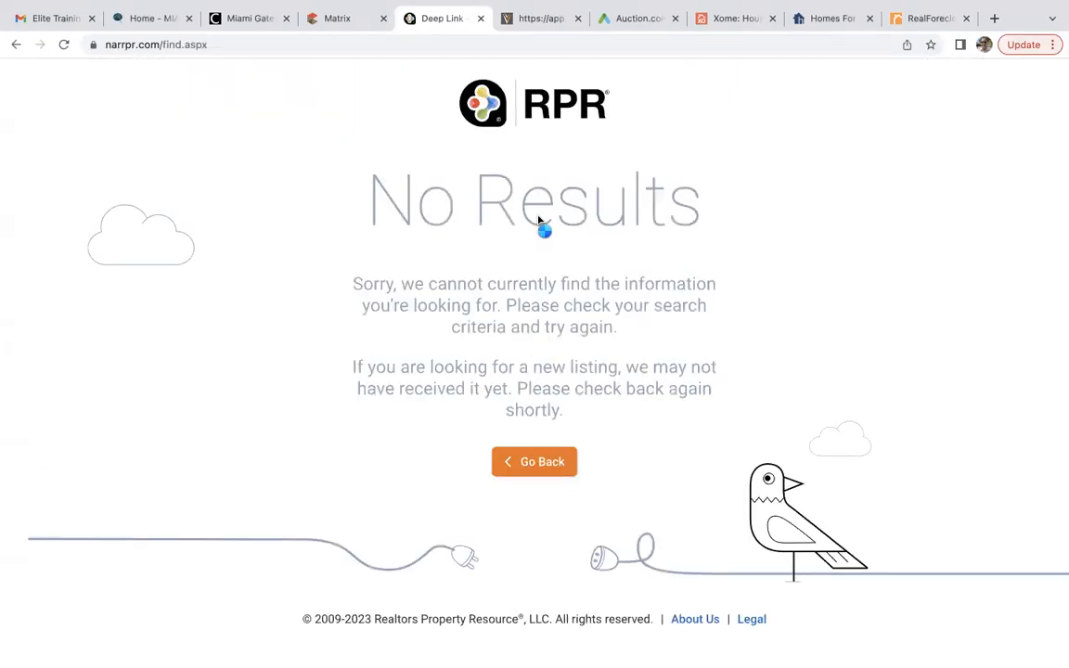
left_click(530, 463)
left_click(337, 18)
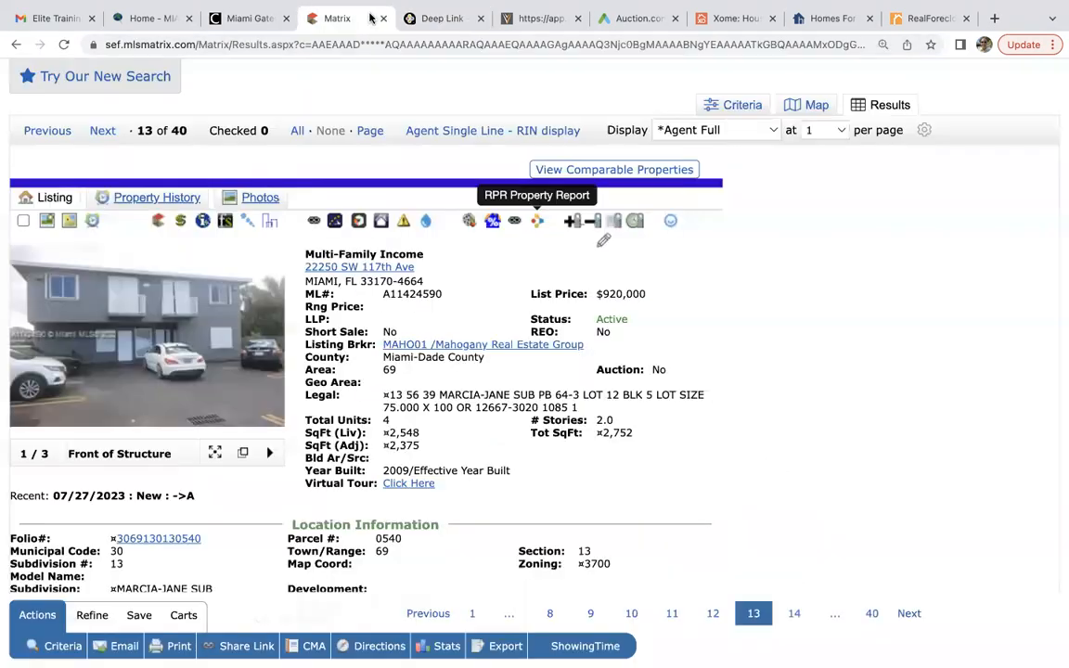
left_click(537, 221)
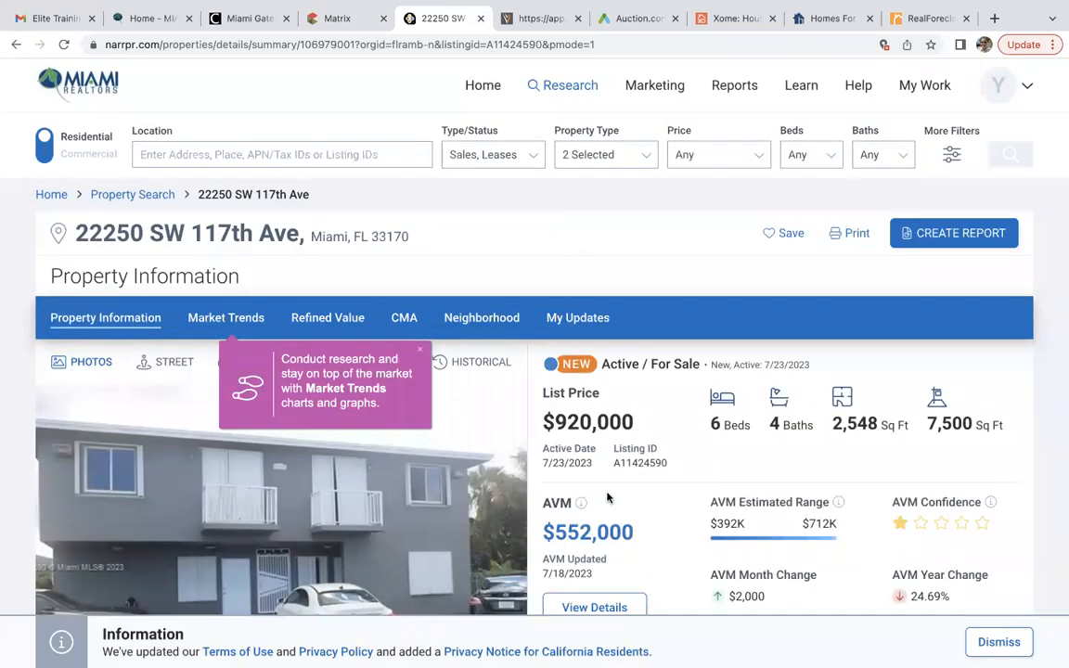
scroll(575, 536, "down", 2)
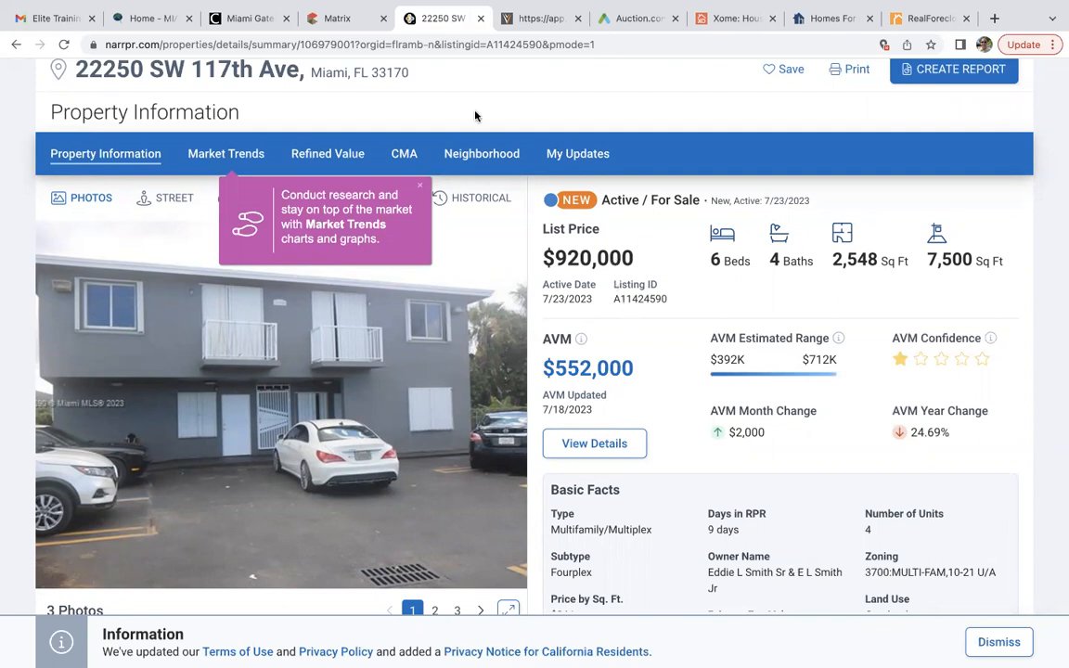
left_click(422, 189)
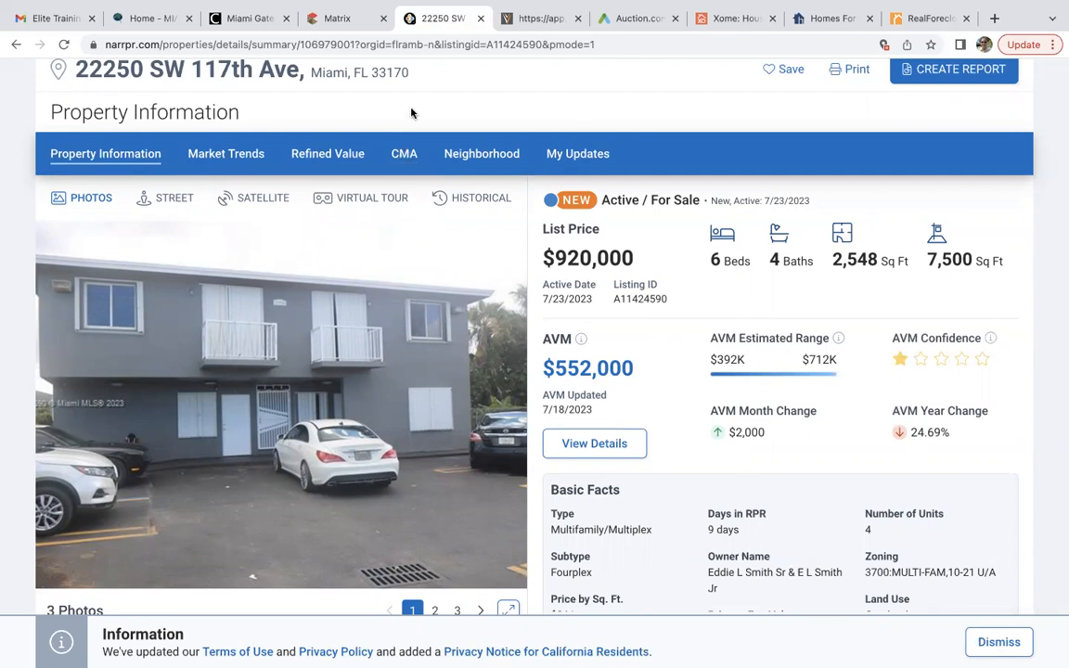
Start a CMA for the fourplex and confirm its home facts.
left_click(403, 156)
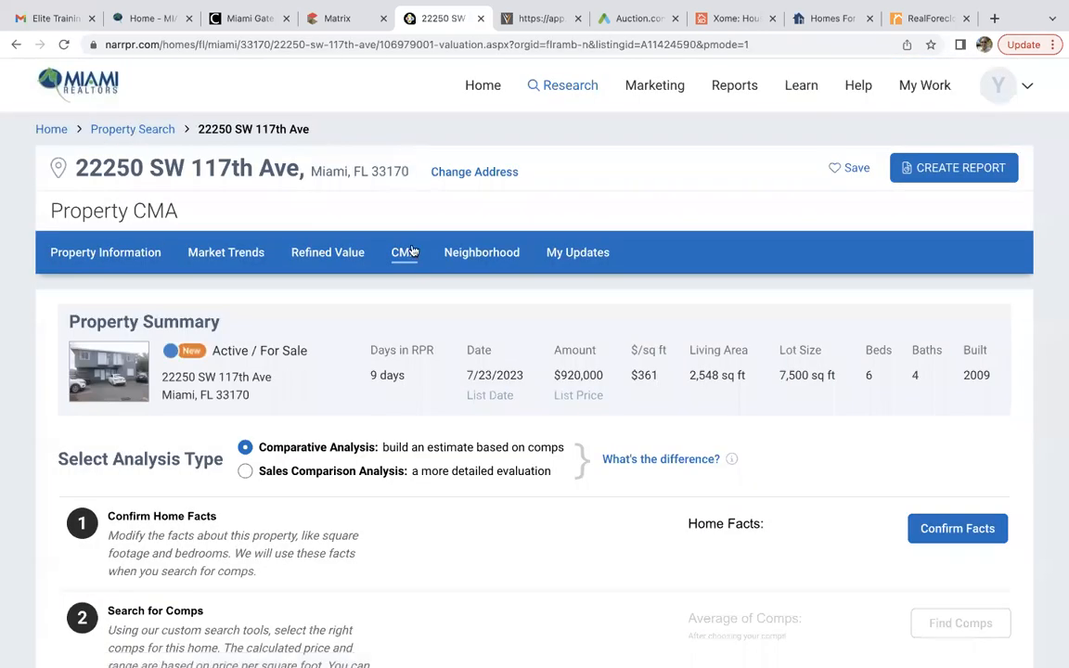
scroll(433, 489, "down", 3)
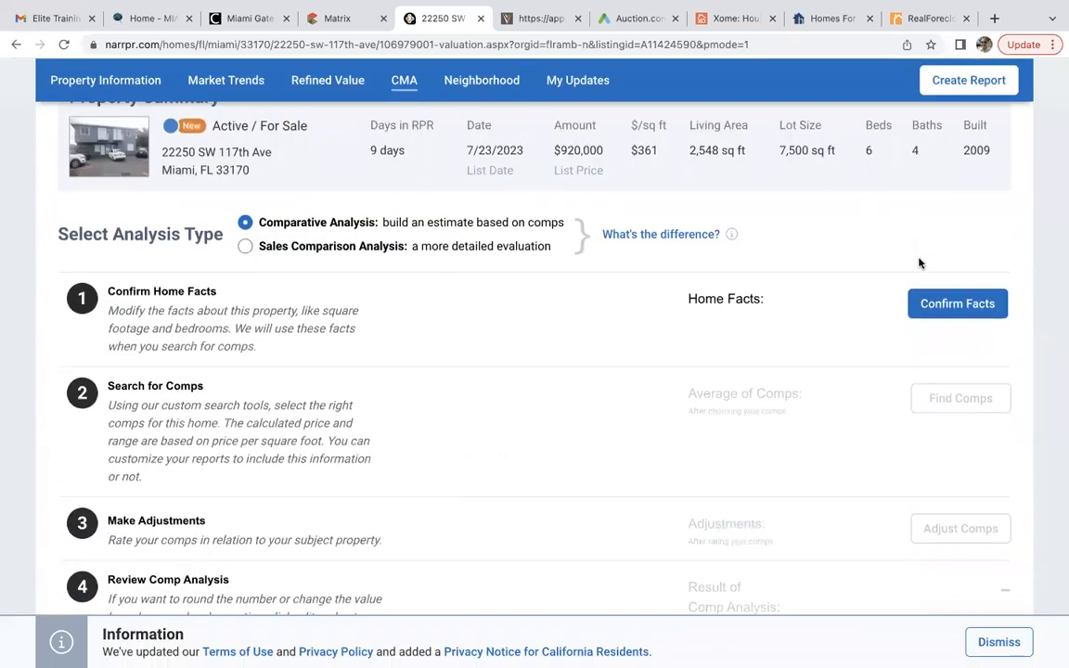
left_click(935, 313)
scroll(730, 555, "down", 5)
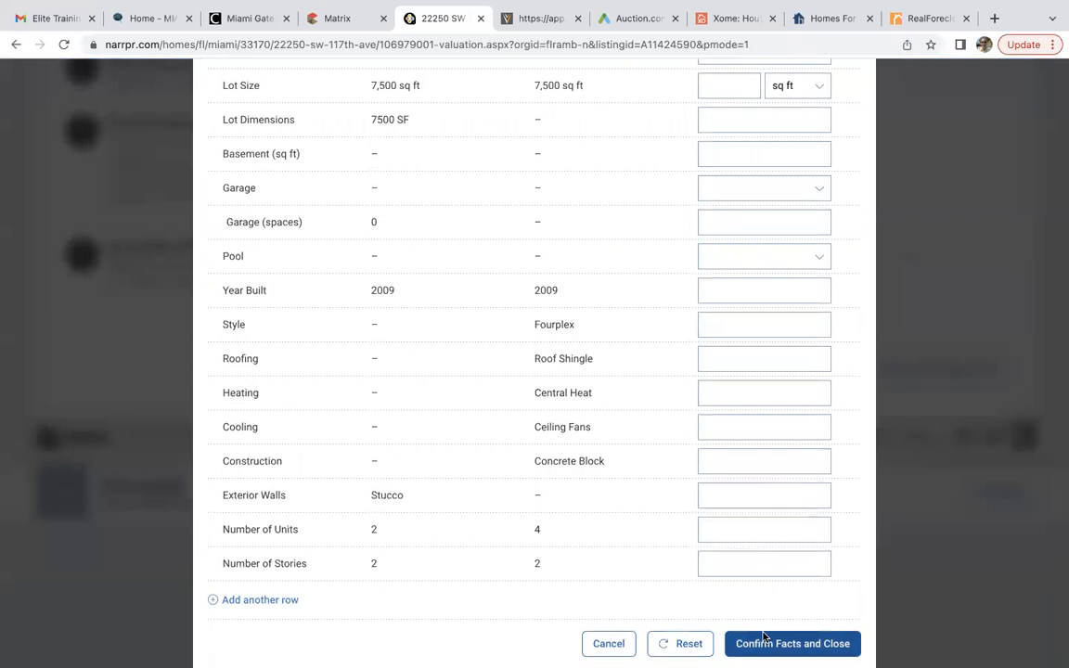
left_click(786, 644)
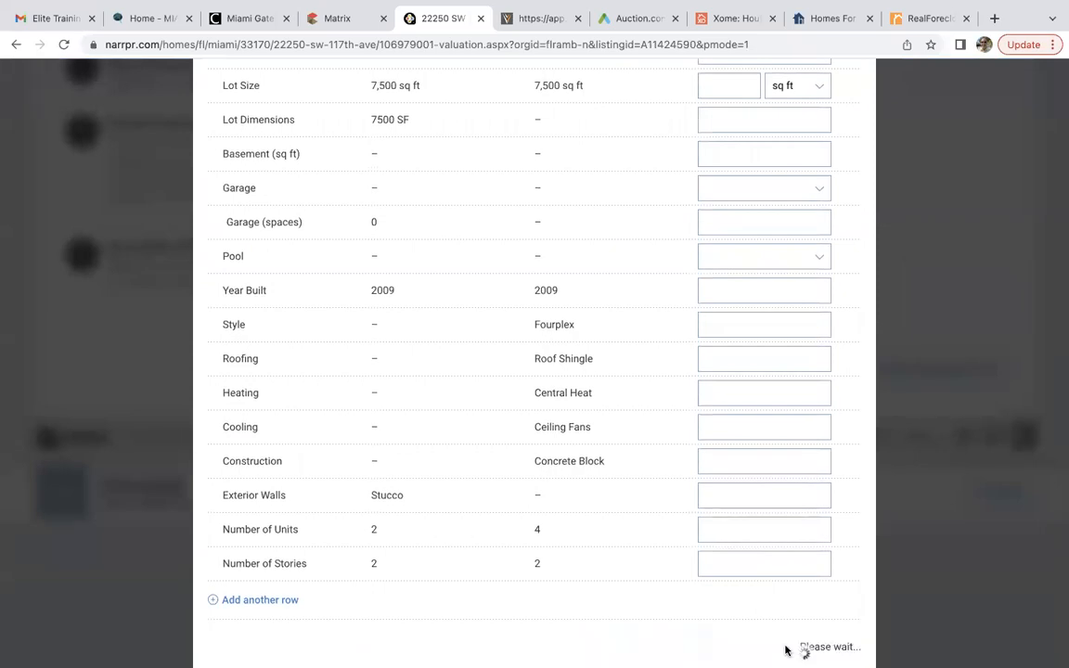
scroll(836, 464, "up", 5)
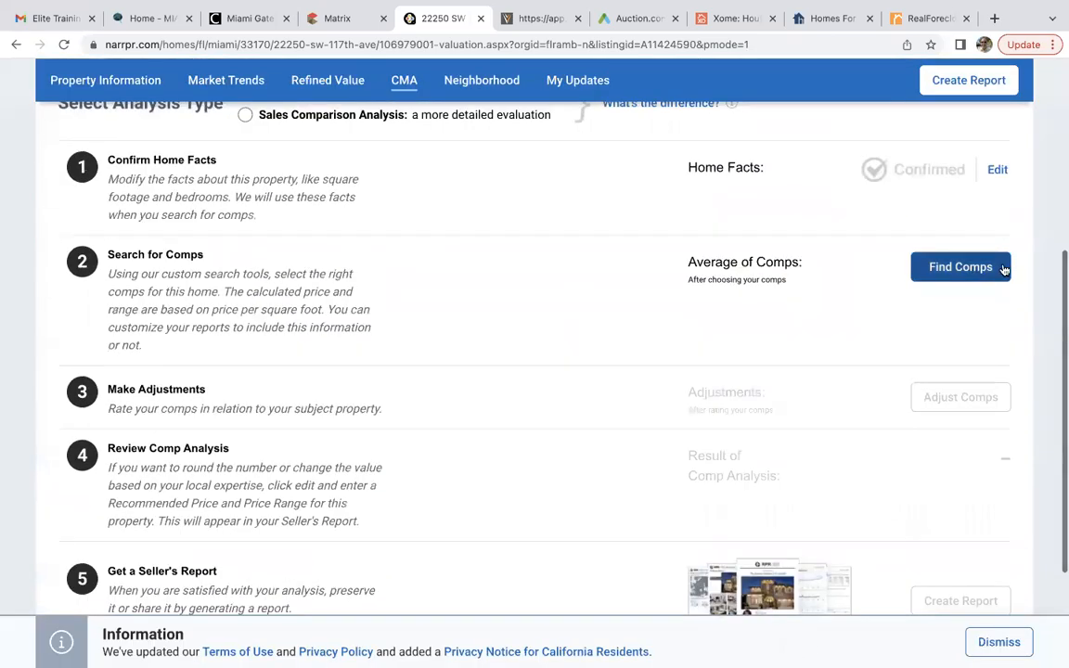
left_click(910, 267)
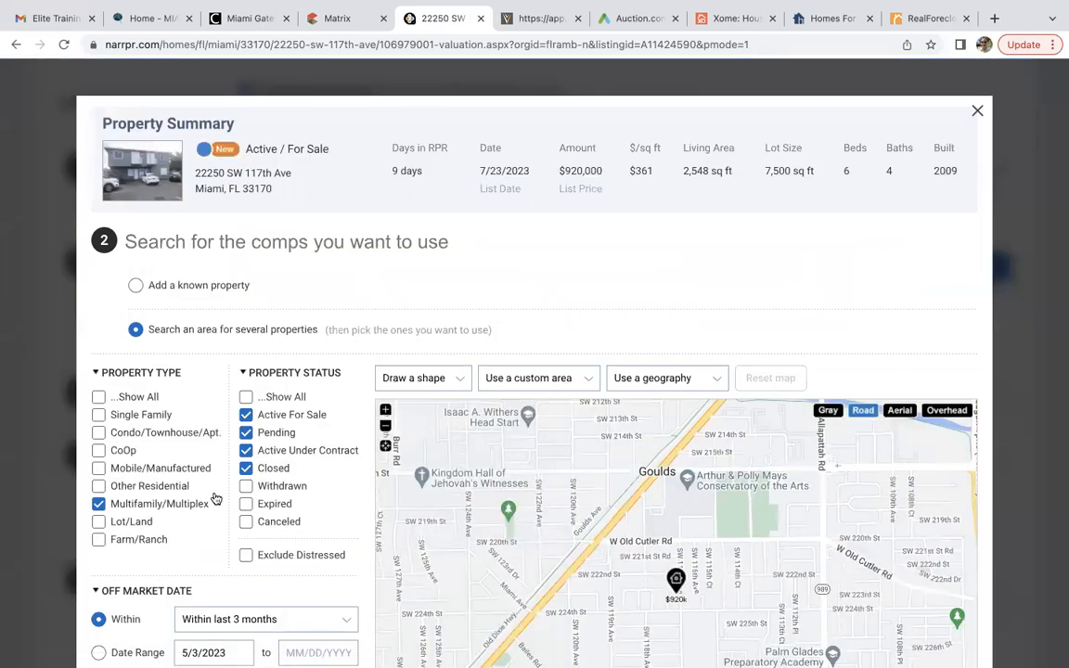
scroll(215, 502, "down", 4)
scroll(214, 498, "up", 2)
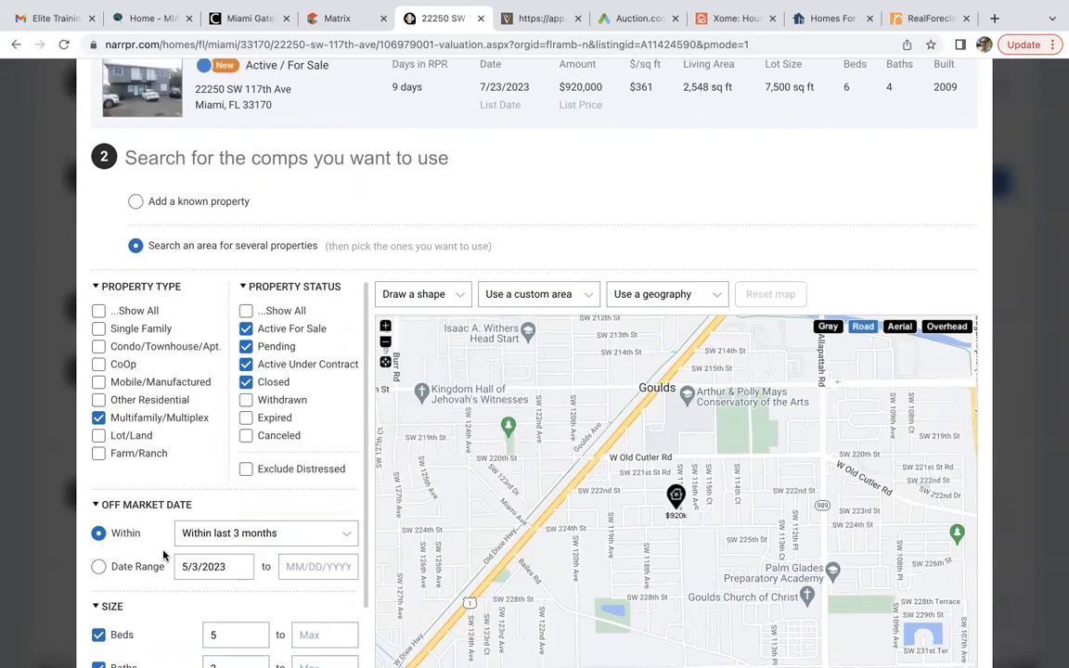
scroll(162, 555, "down", 4)
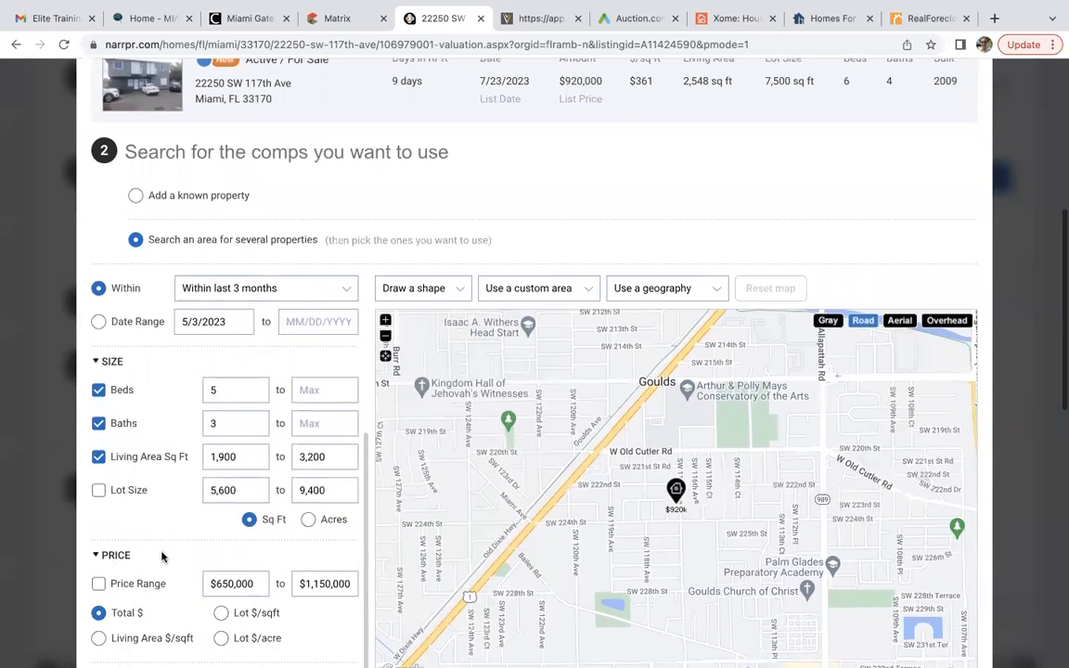
left_click(268, 295)
left_click(267, 307)
left_click(98, 492)
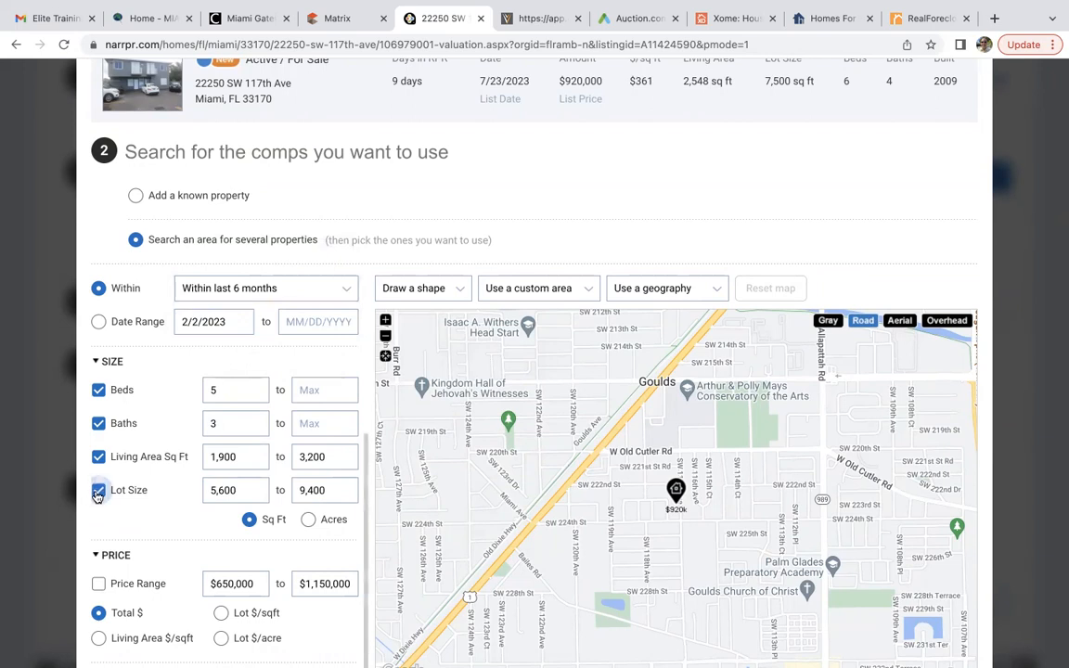
scroll(200, 575, "down", 2)
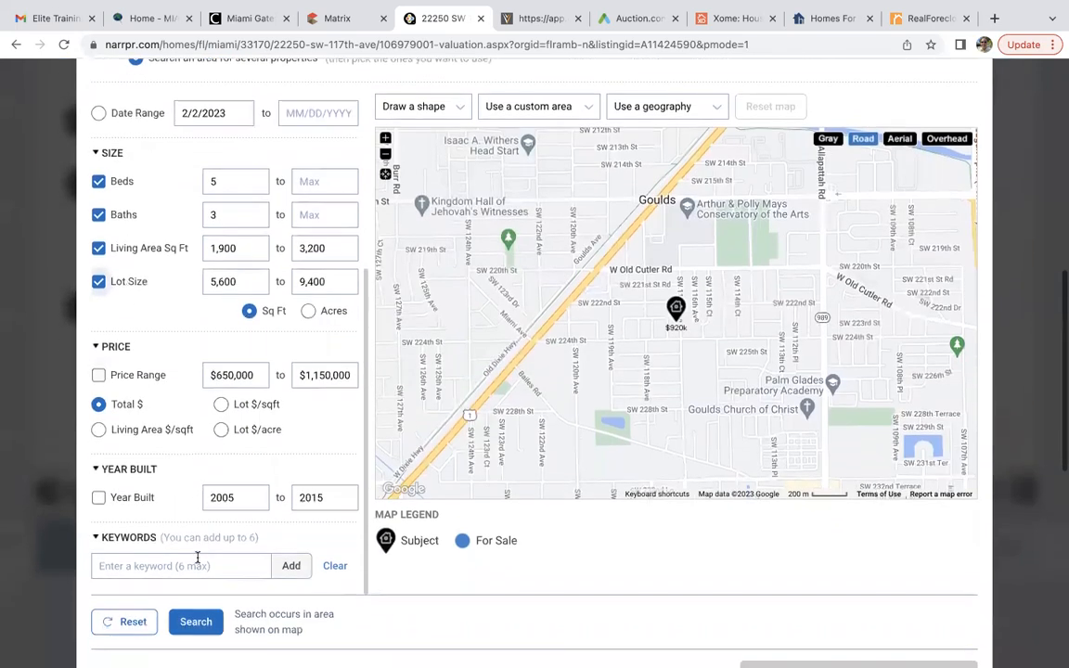
left_click(198, 618)
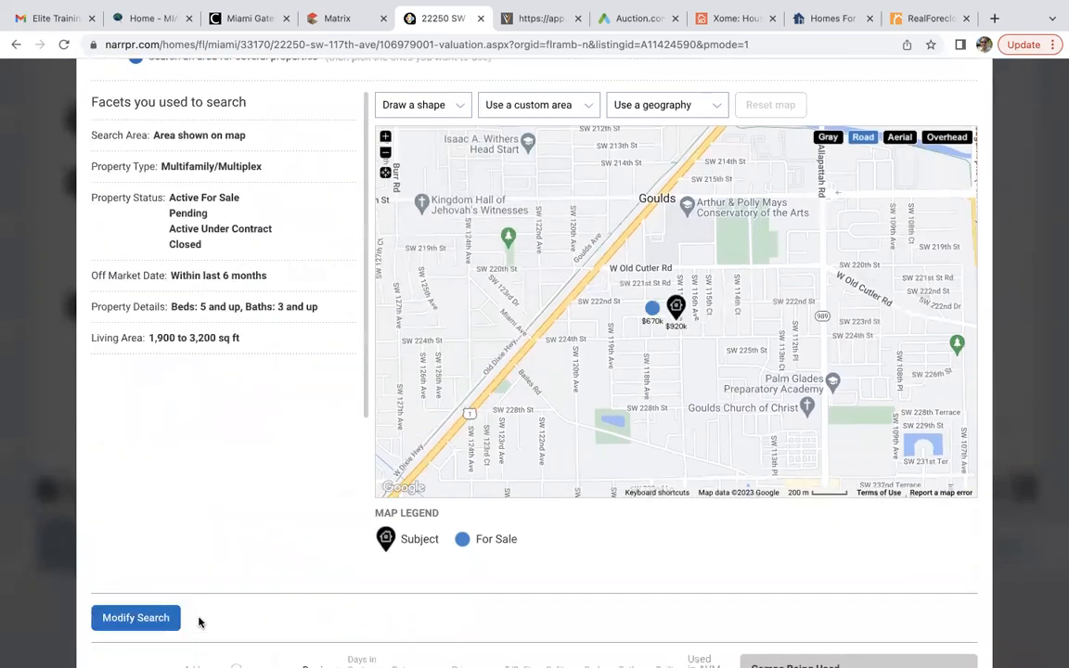
scroll(198, 622, "down", 3)
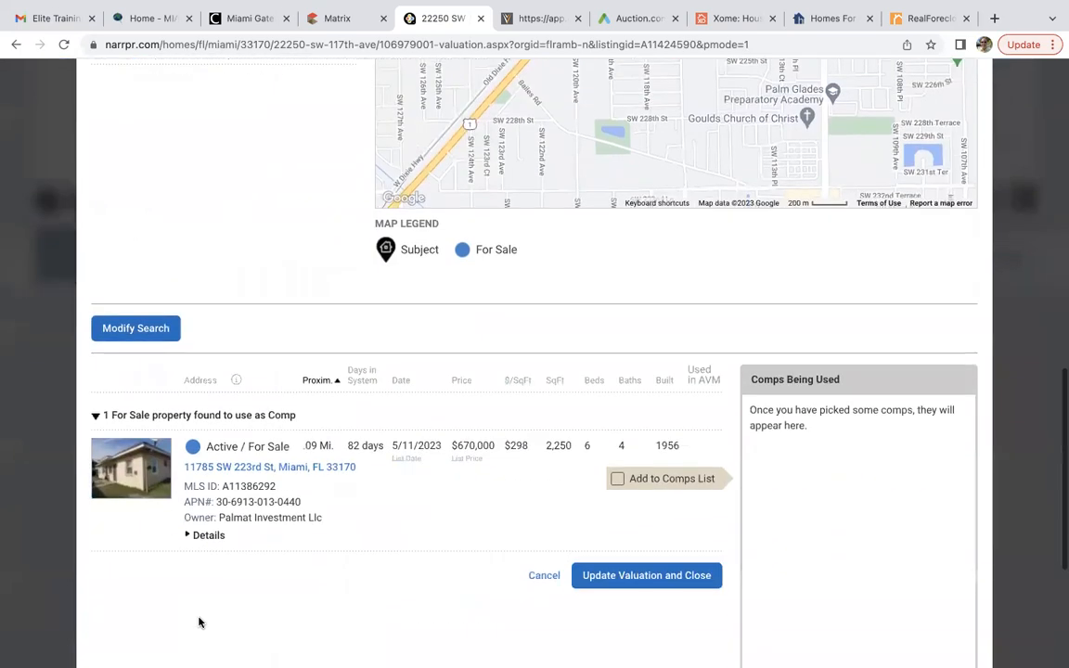
scroll(479, 448, "up", 2)
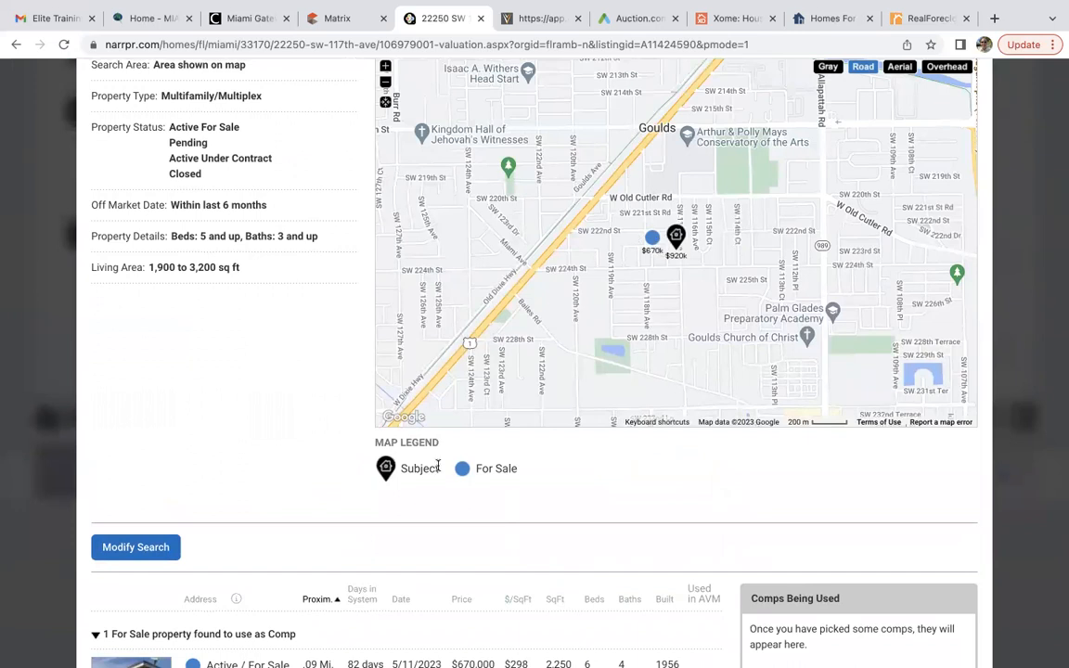
scroll(388, 539, "down", 2)
left_click(619, 476)
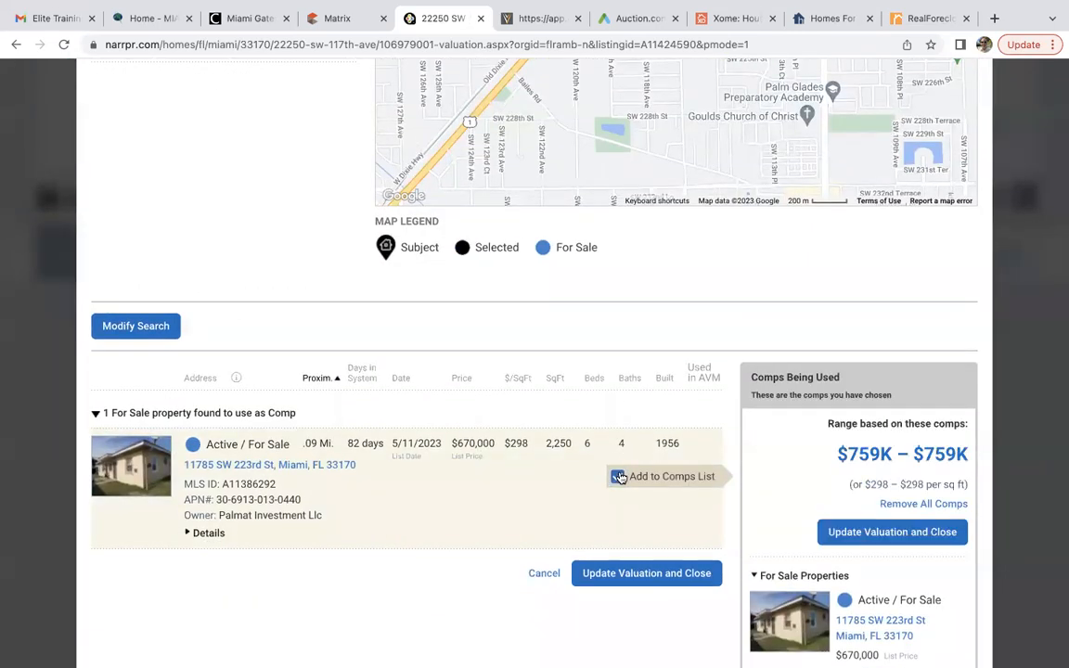
Extend the comps off-market date to the last 12 months and rerun the search.
left_click(156, 332)
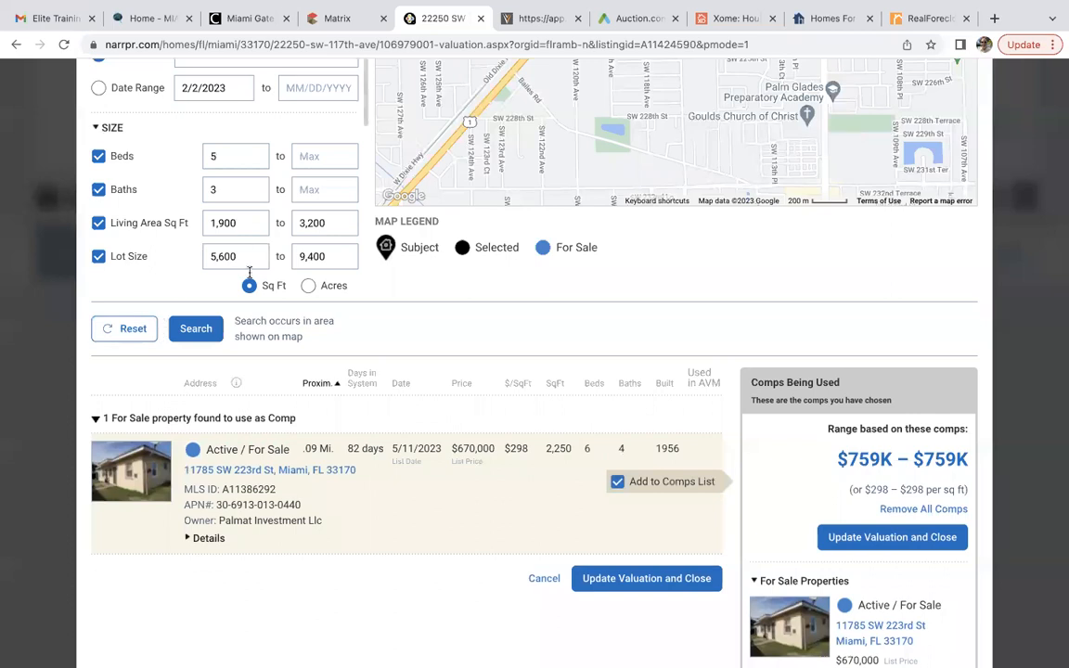
scroll(283, 320, "up", 3)
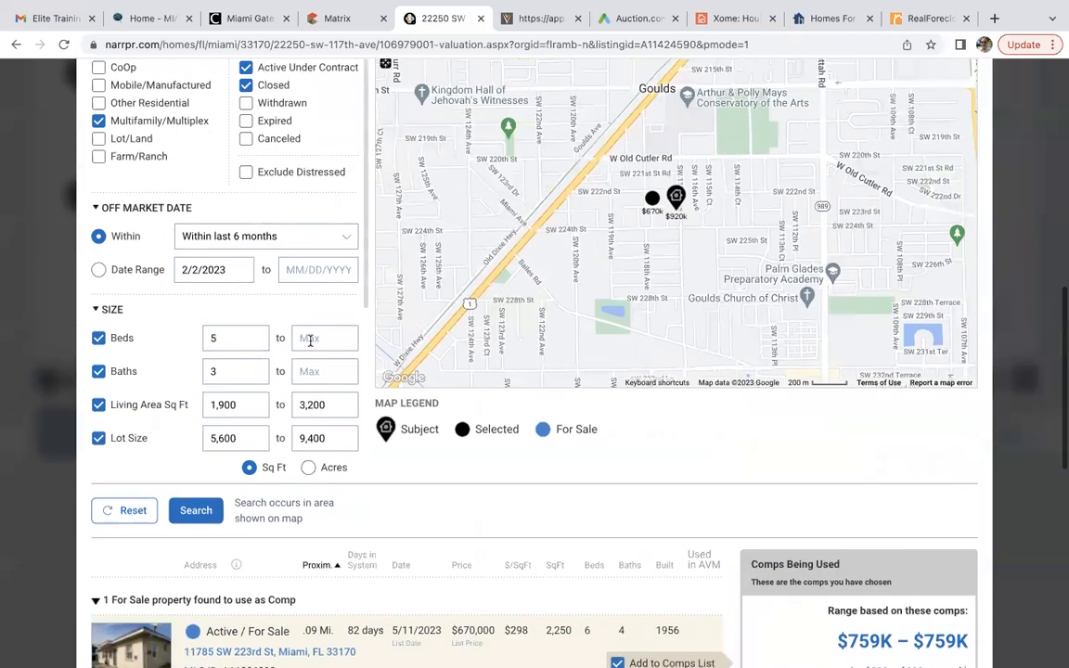
left_click(276, 291)
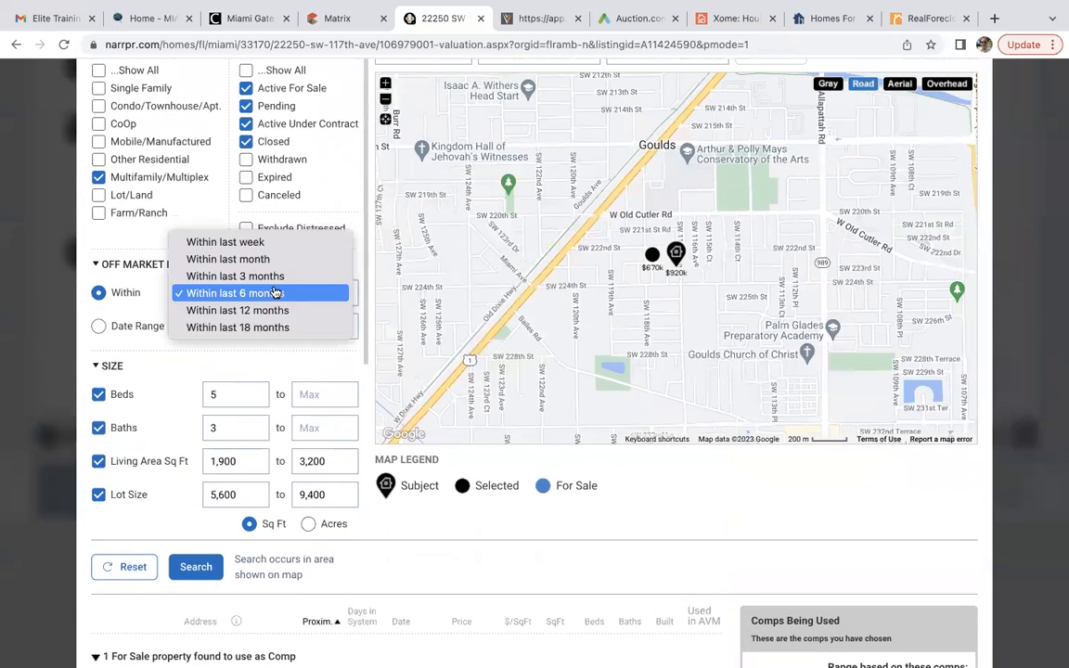
left_click(238, 308)
left_click(196, 569)
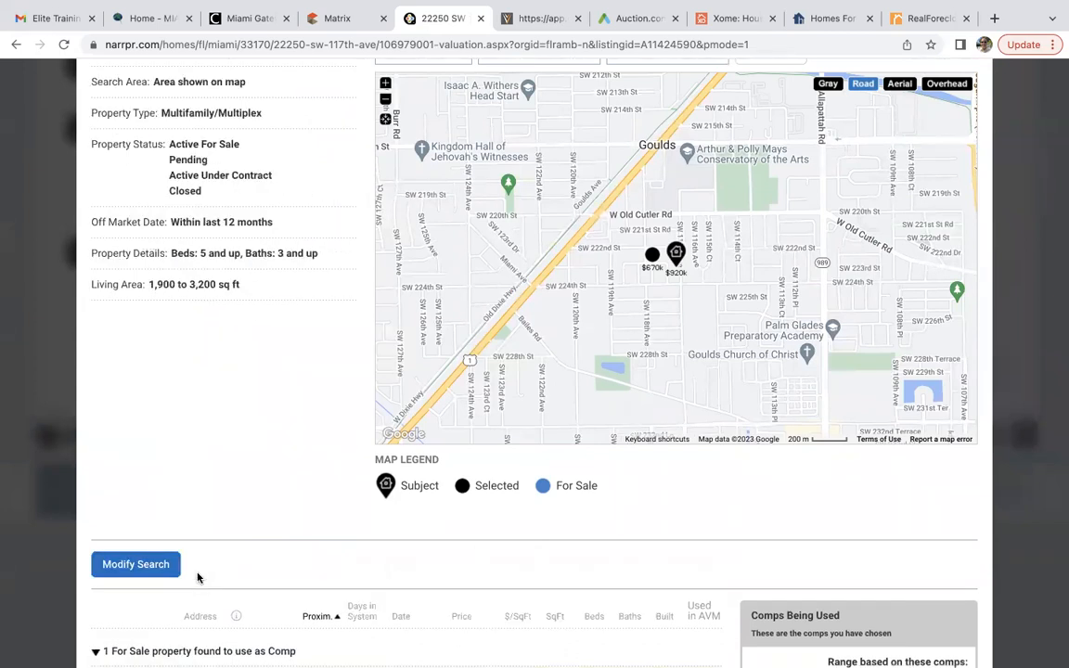
scroll(196, 574, "down", 3)
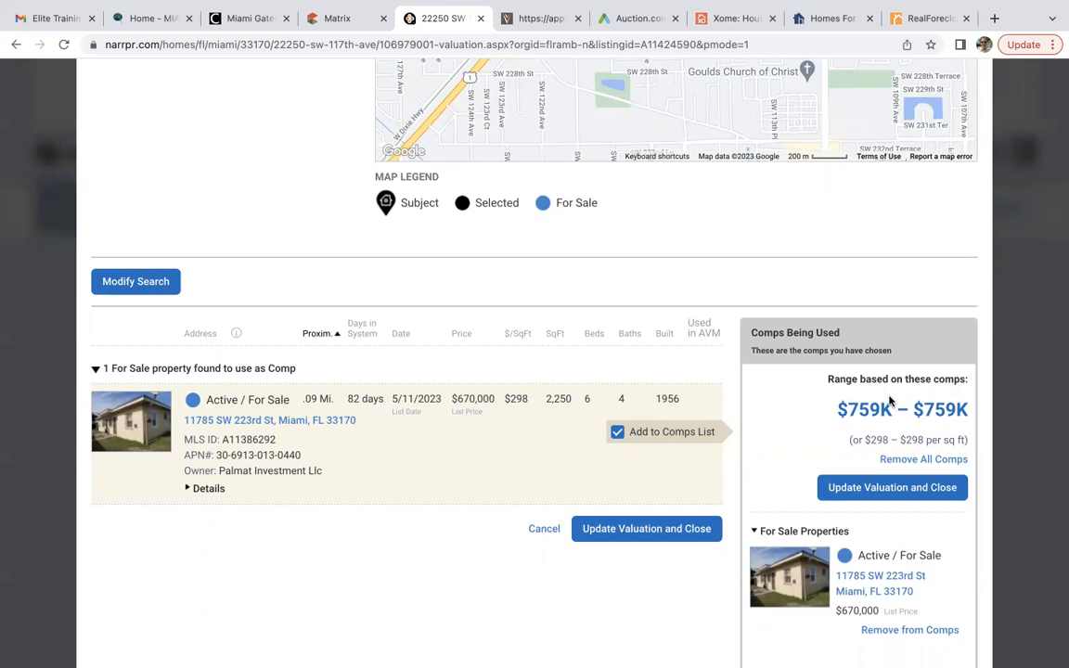
left_click(342, 19)
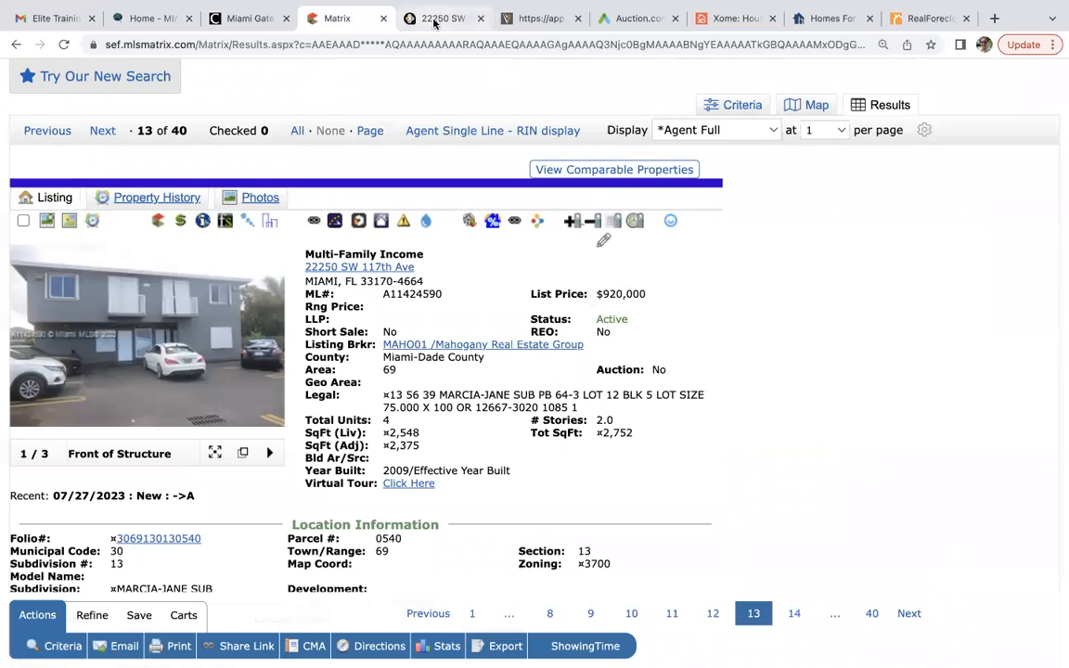
left_click(151, 300)
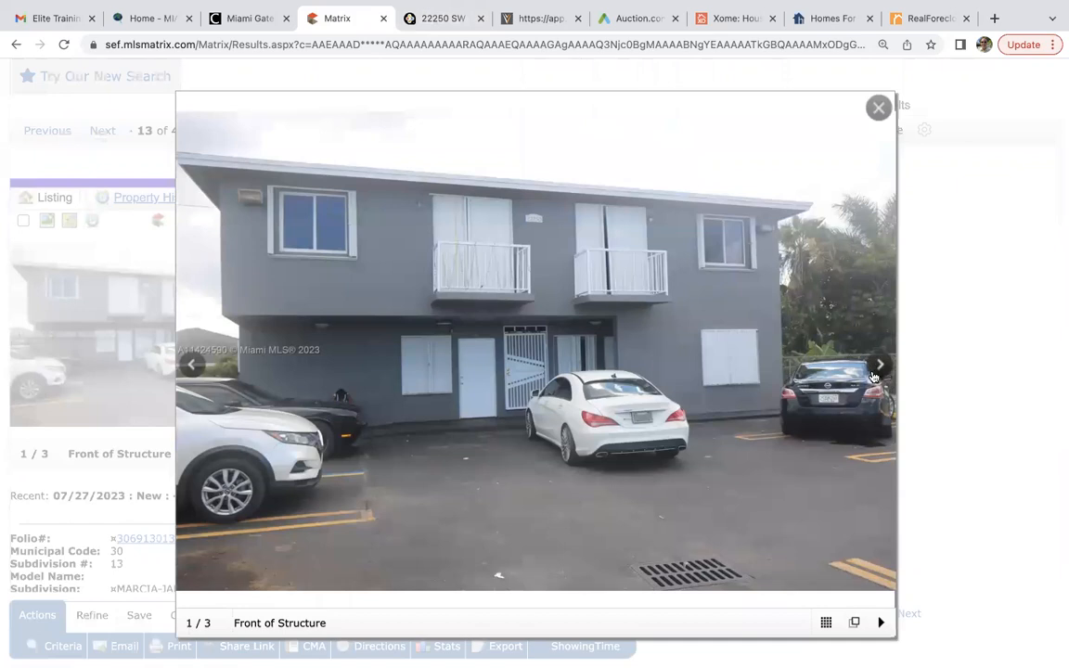
left_click(878, 367)
left_click(878, 367)
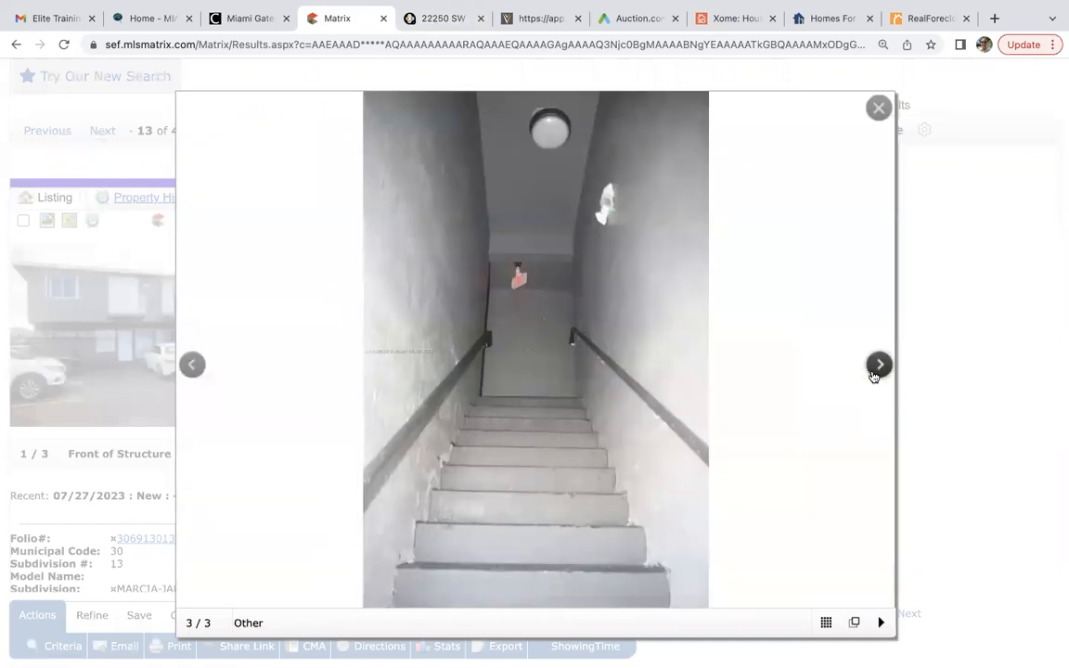
left_click(877, 367)
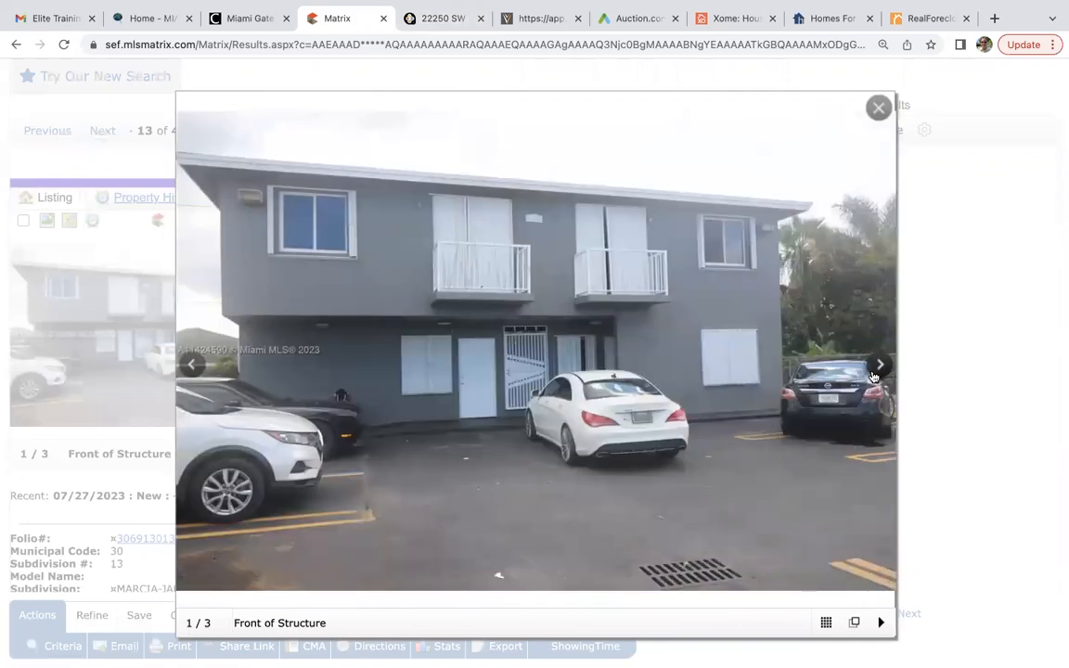
left_click(879, 106)
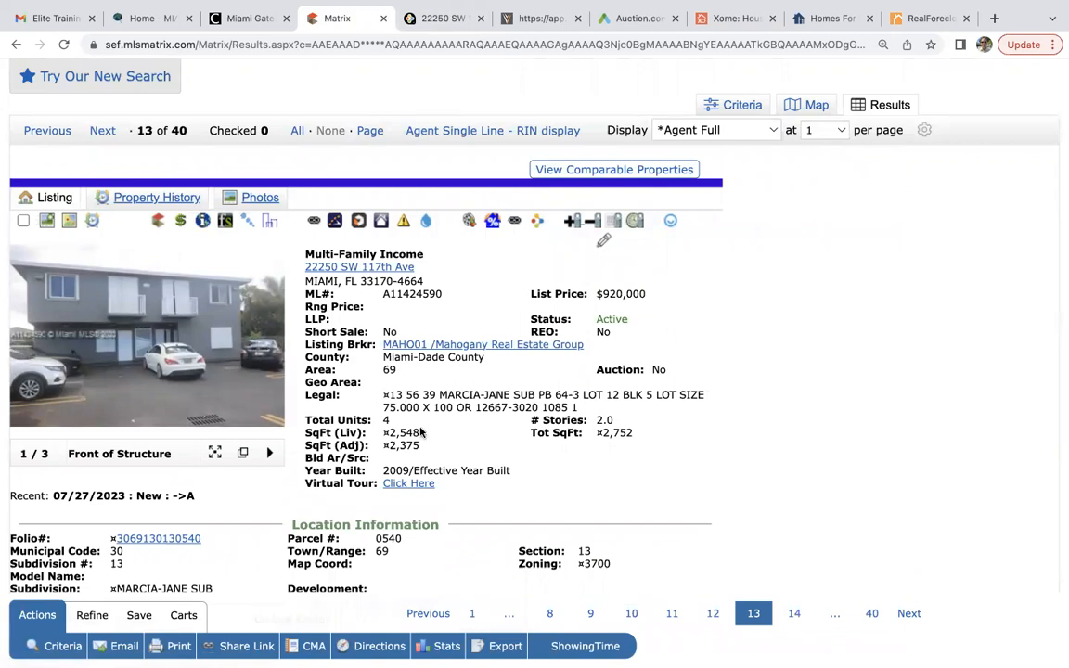
left_click(434, 20)
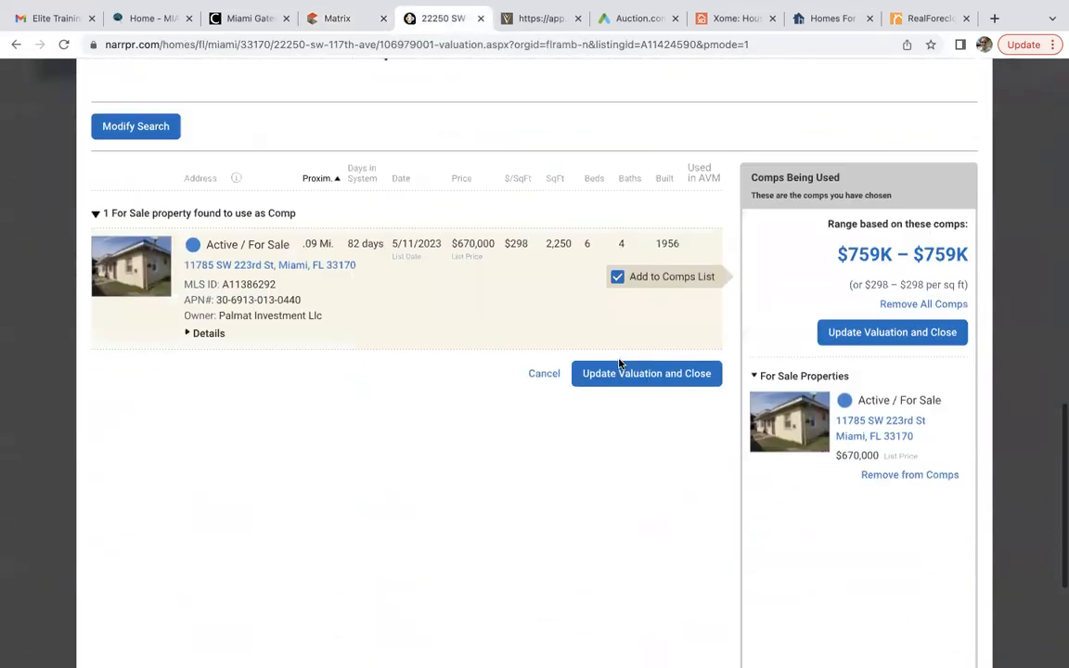
Update the RPR CMA valuation to $759,304 using the single chosen comp.
left_click(918, 333)
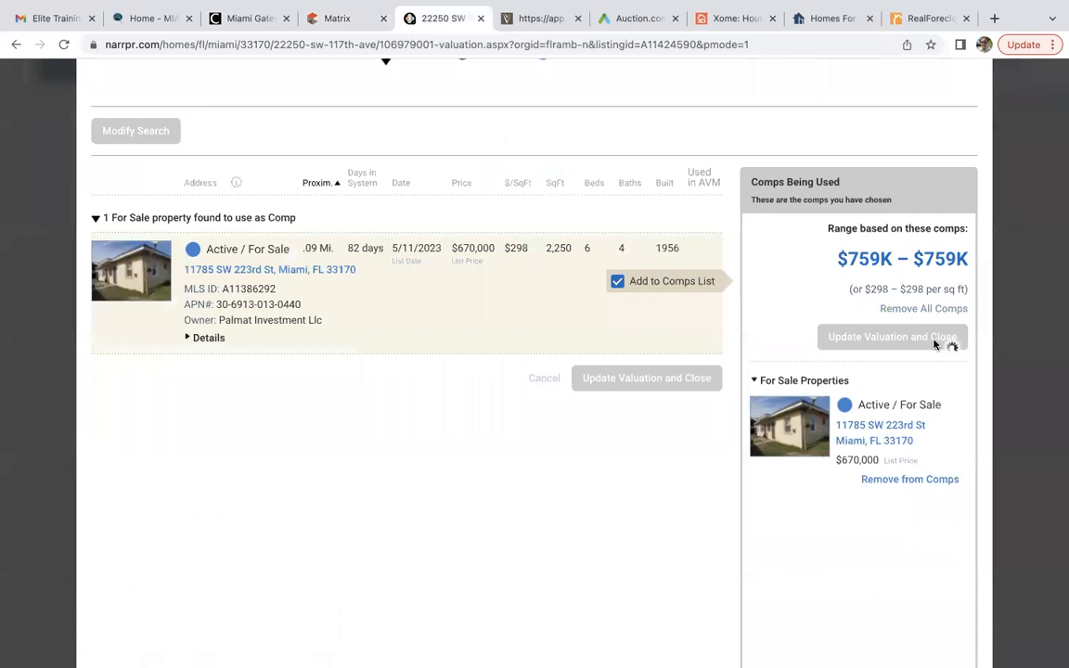
scroll(934, 345, "up", 1)
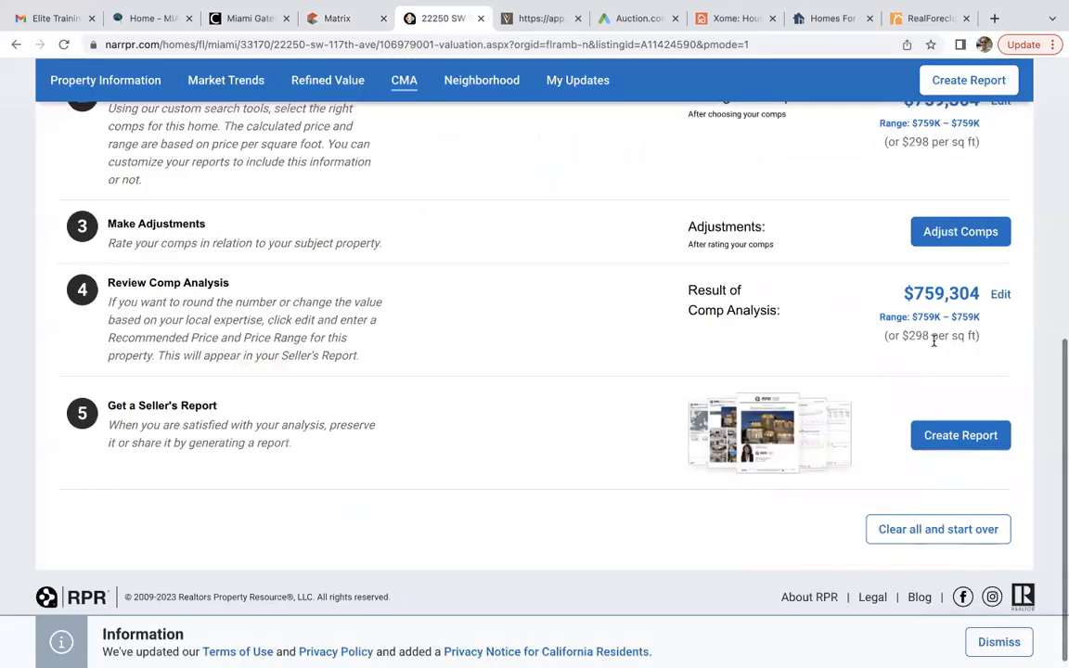
scroll(934, 343, "up", 2)
scroll(933, 321, "up", 4)
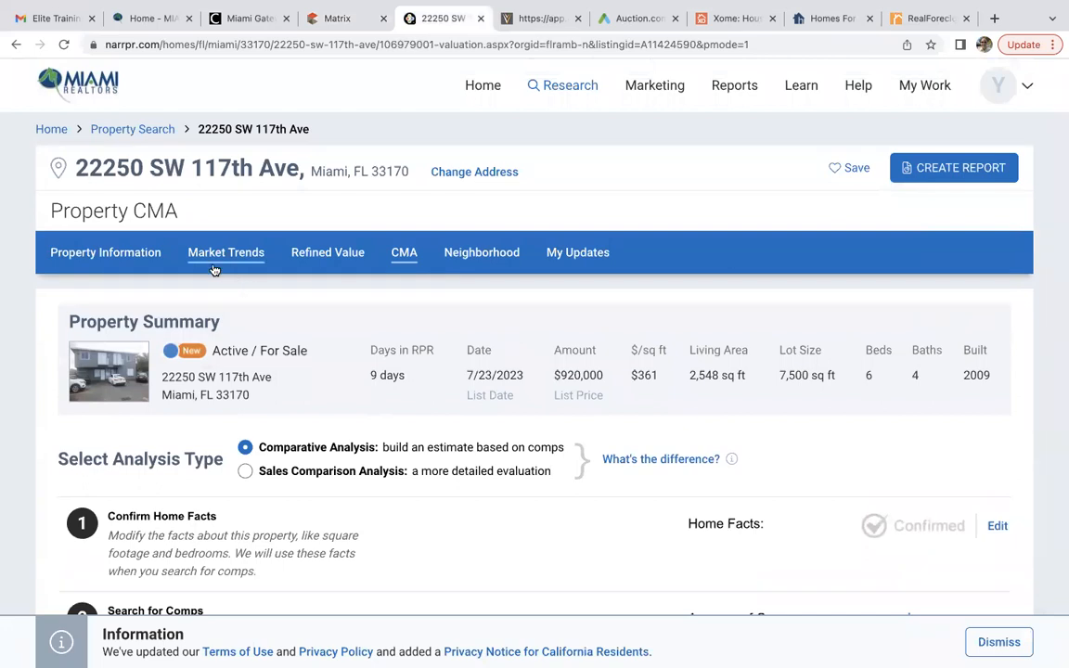
From the fourplex's Property Information page, launch a Valuate analysis under Additional Resources.
left_click(121, 253)
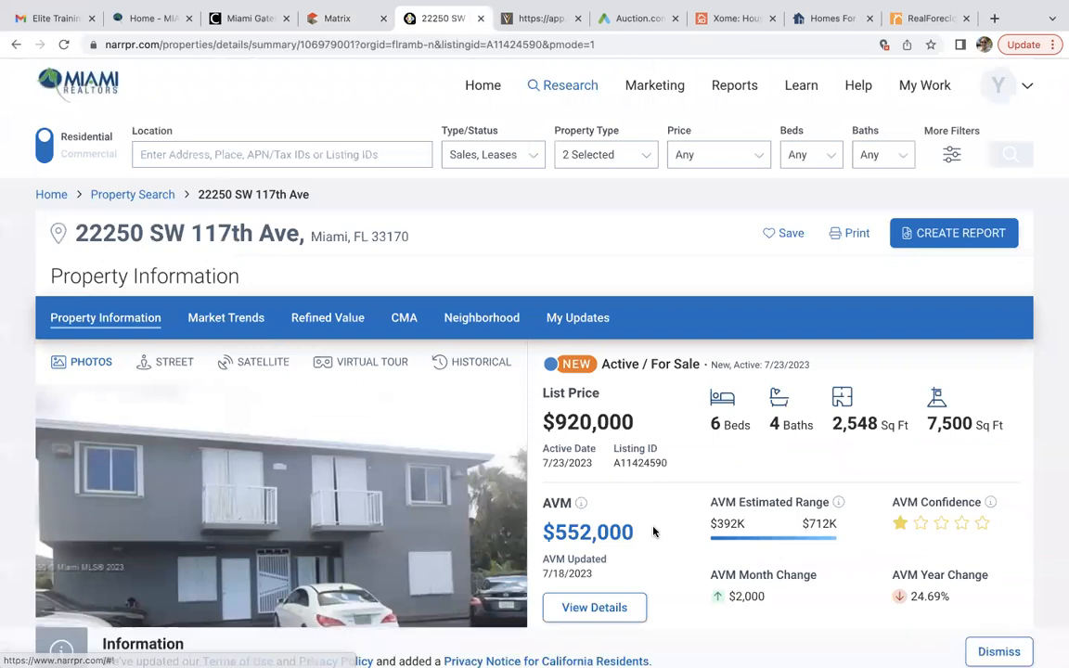
scroll(654, 531, "down", 5)
left_click(664, 265)
scroll(665, 263, "down", 3)
scroll(667, 263, "down", 3)
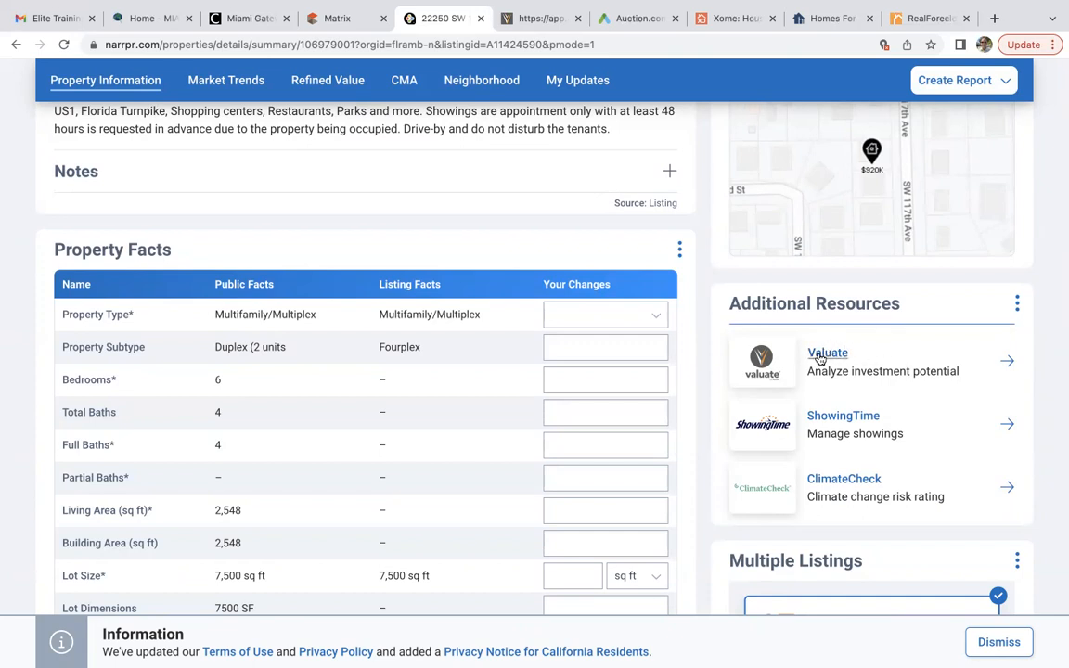
left_click(821, 355)
left_click(701, 443)
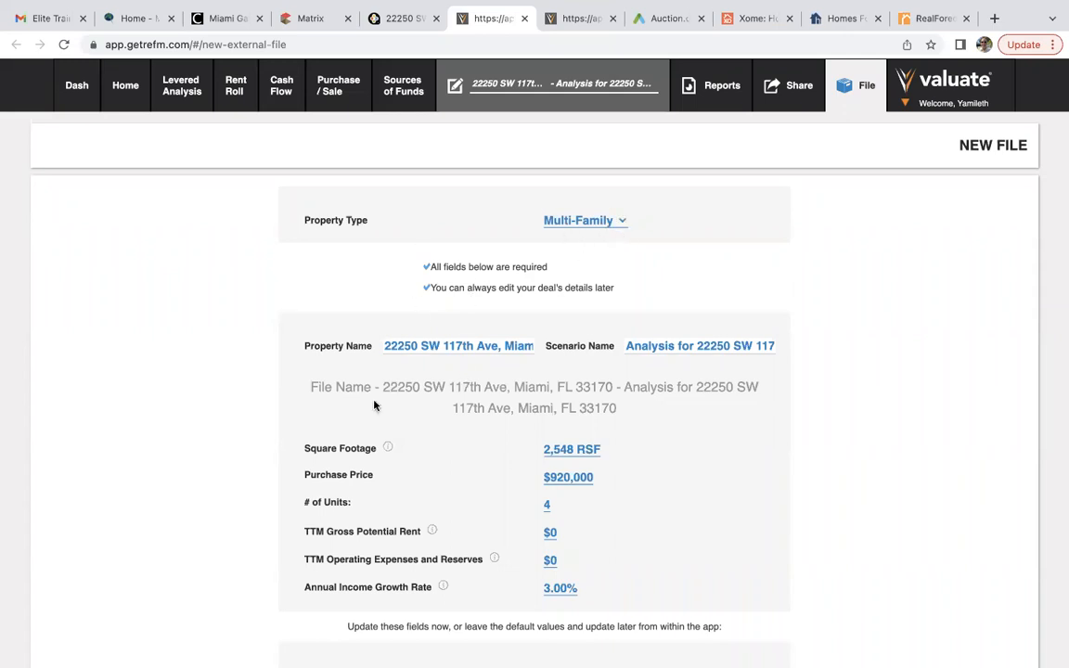
scroll(243, 425, "down", 2)
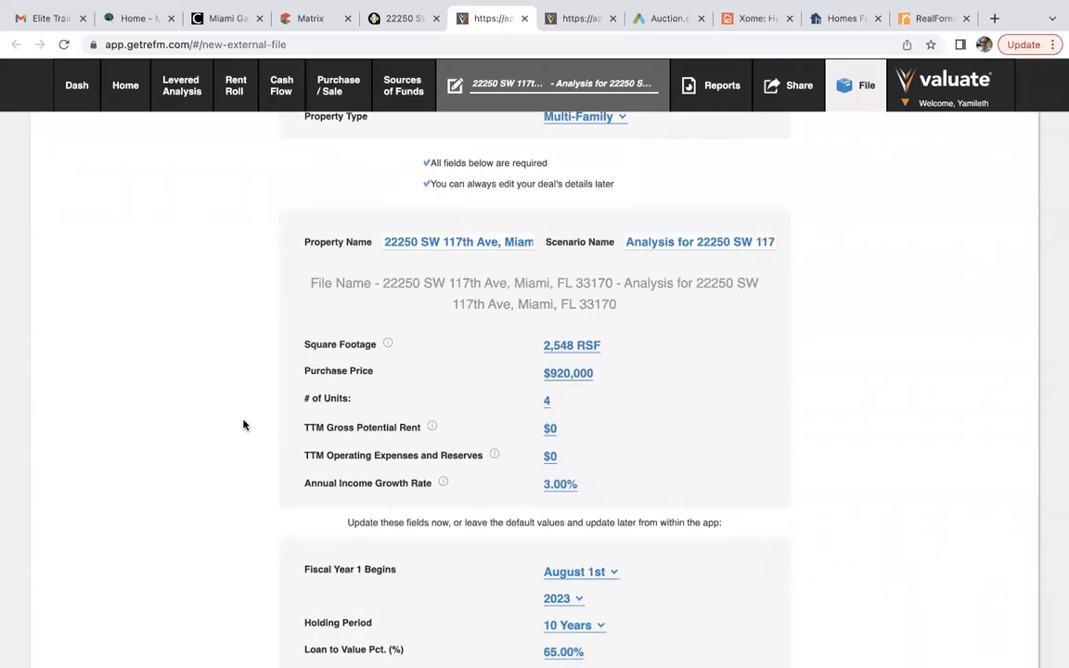
left_click(558, 374)
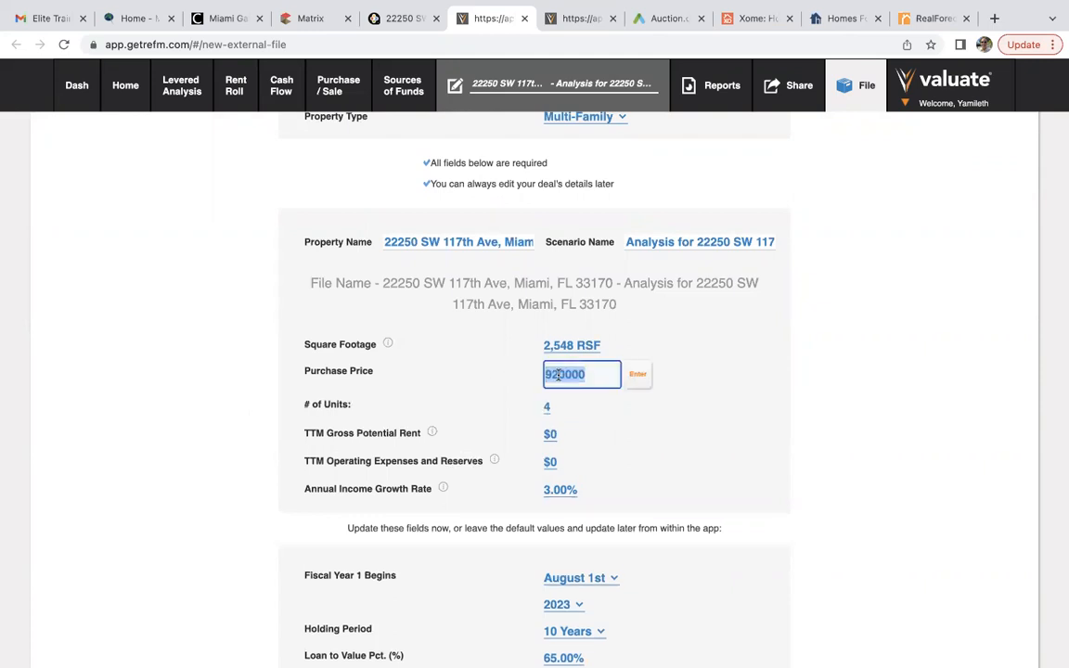
type("8")
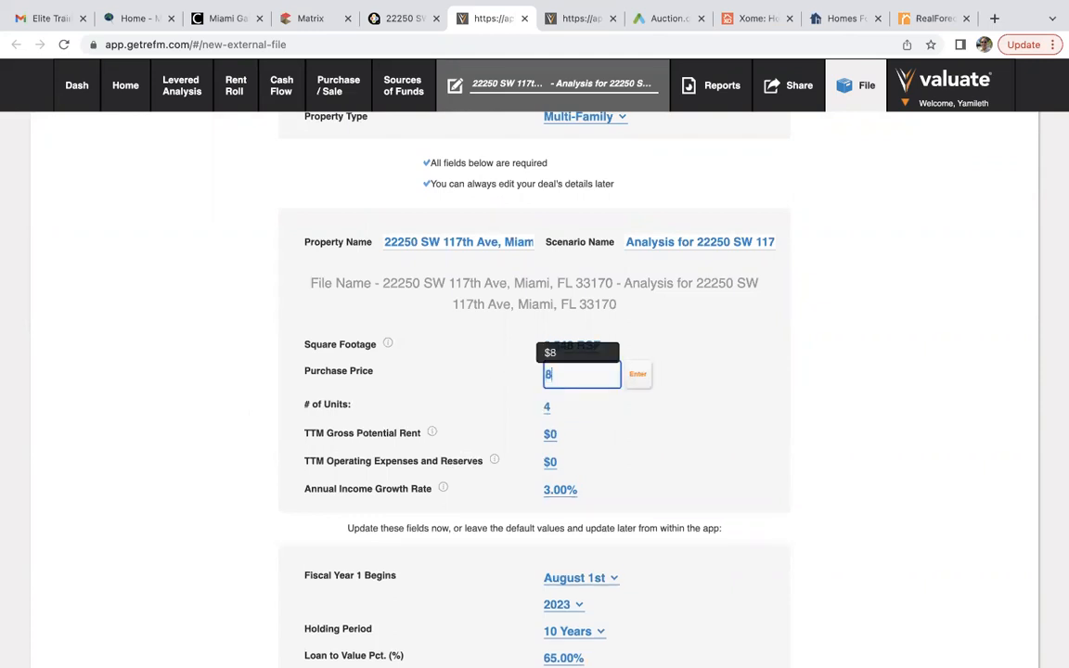
type("00000")
left_click(638, 376)
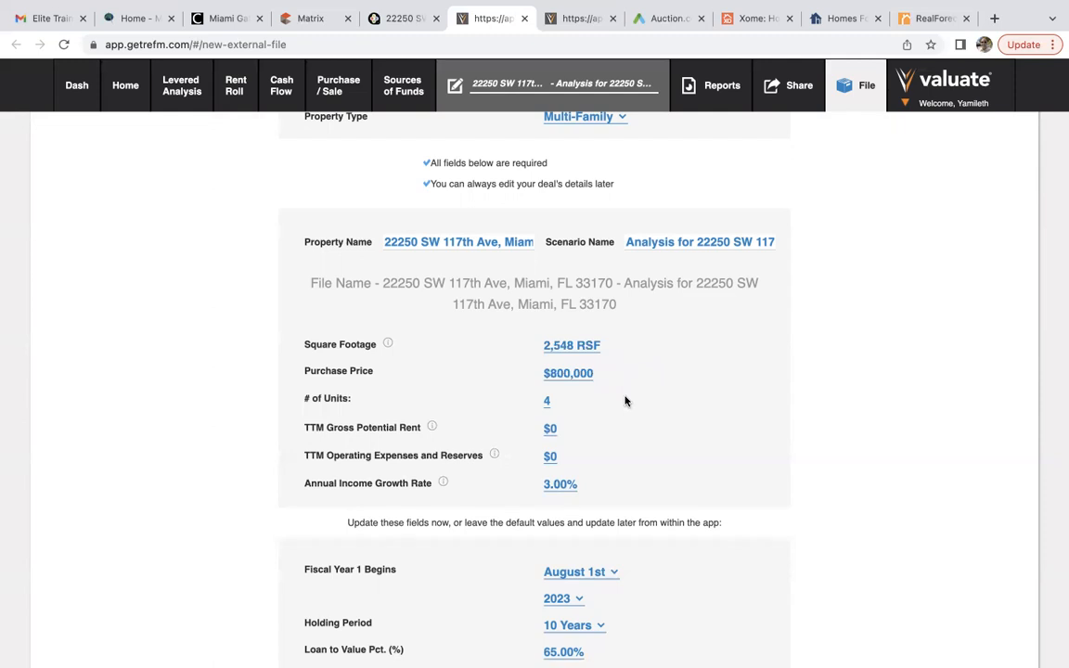
Begin entering a value for the TTM Gross Potential Rent field.
scroll(625, 401, "down", 2)
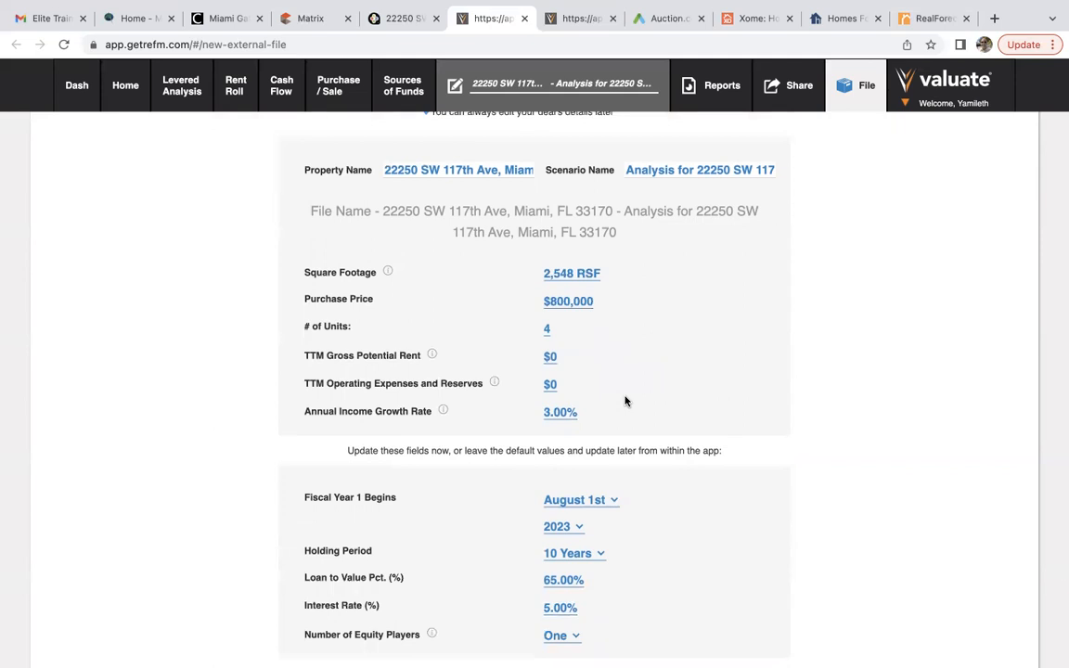
scroll(625, 401, "down", 1)
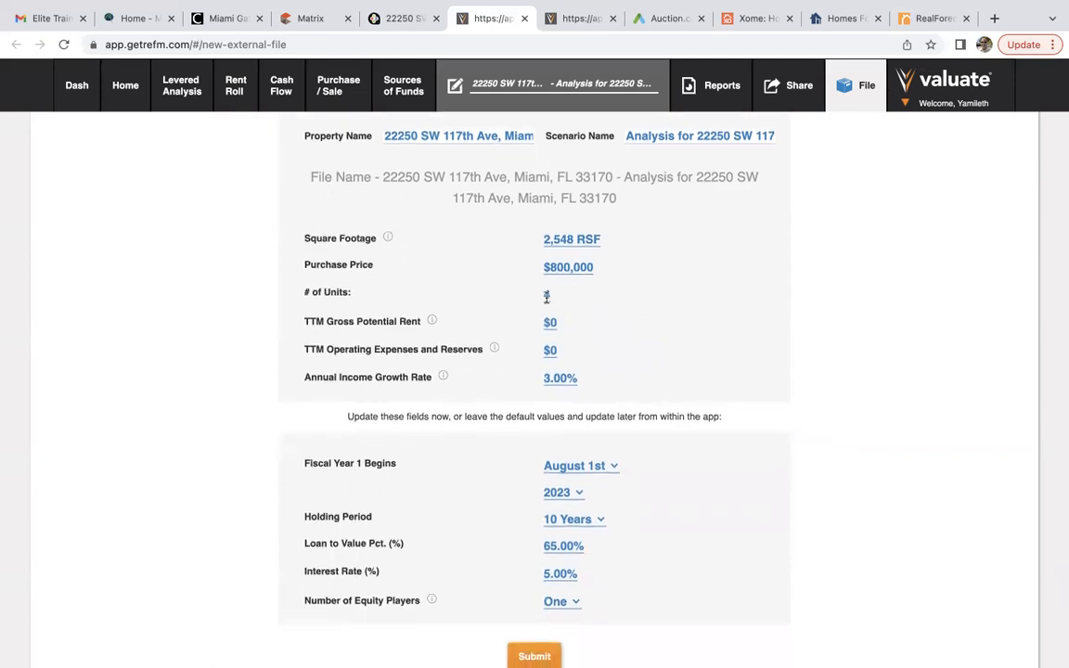
left_click(550, 323)
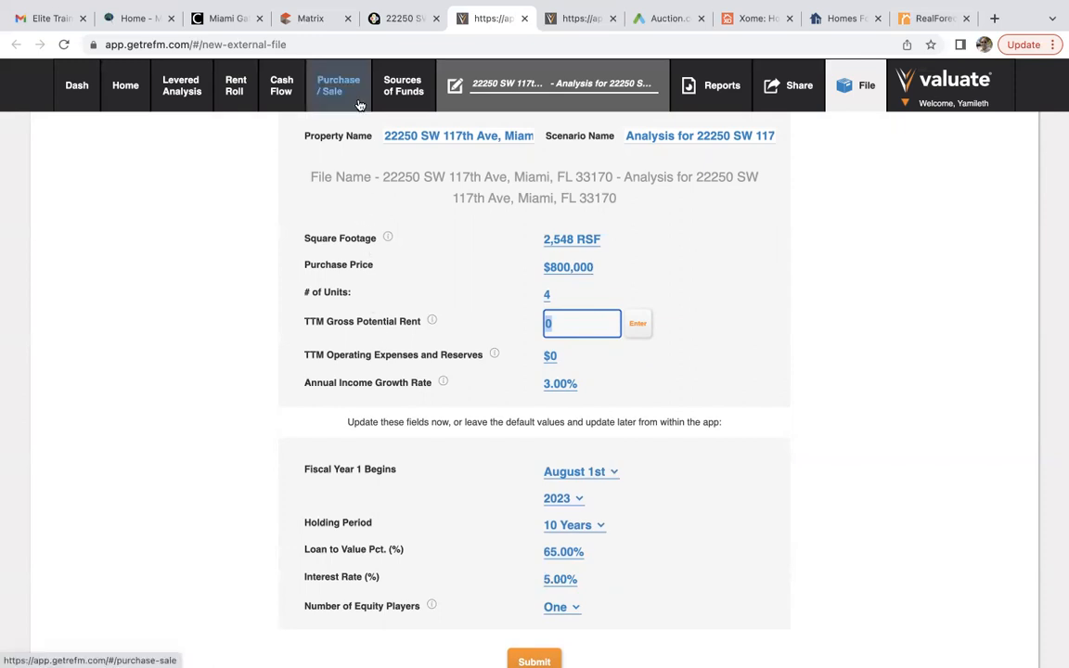
Check the fourplex listing's Units table in Matrix: monthly rents $950, $950, $1,110 and $1,100.
left_click(324, 18)
scroll(383, 498, "down", 8)
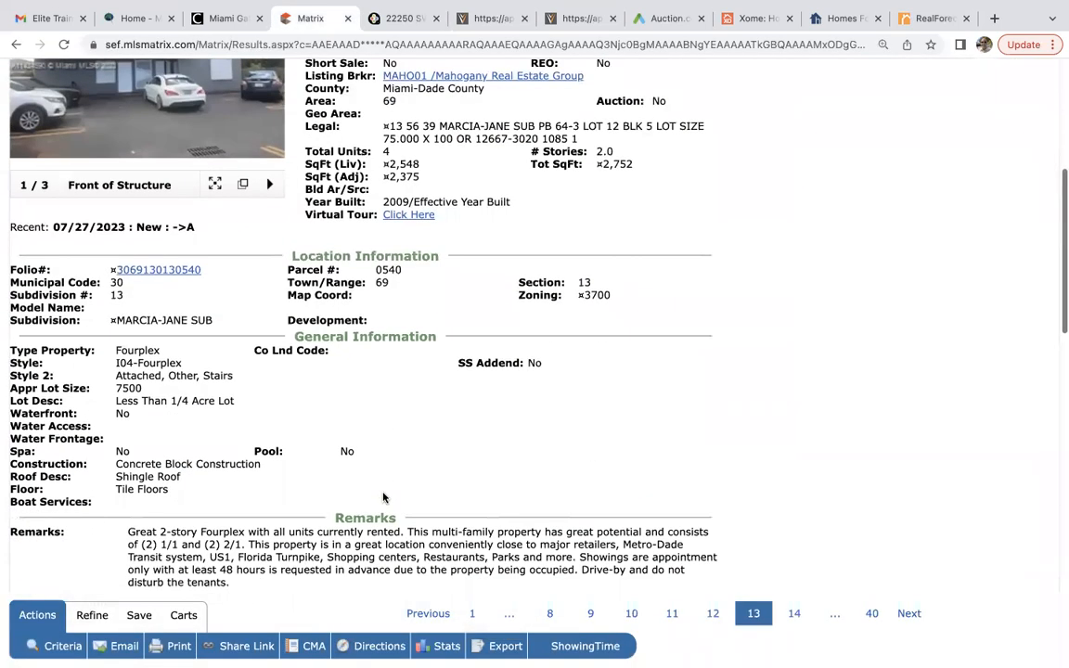
scroll(382, 496, "down", 3)
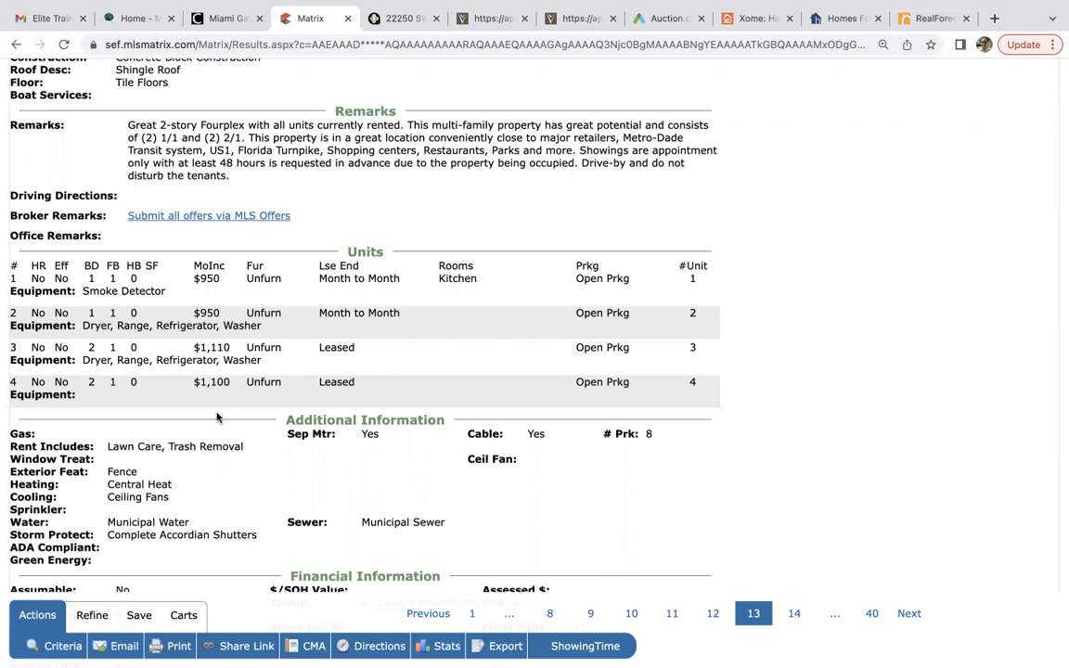
scroll(216, 418, "up", 6)
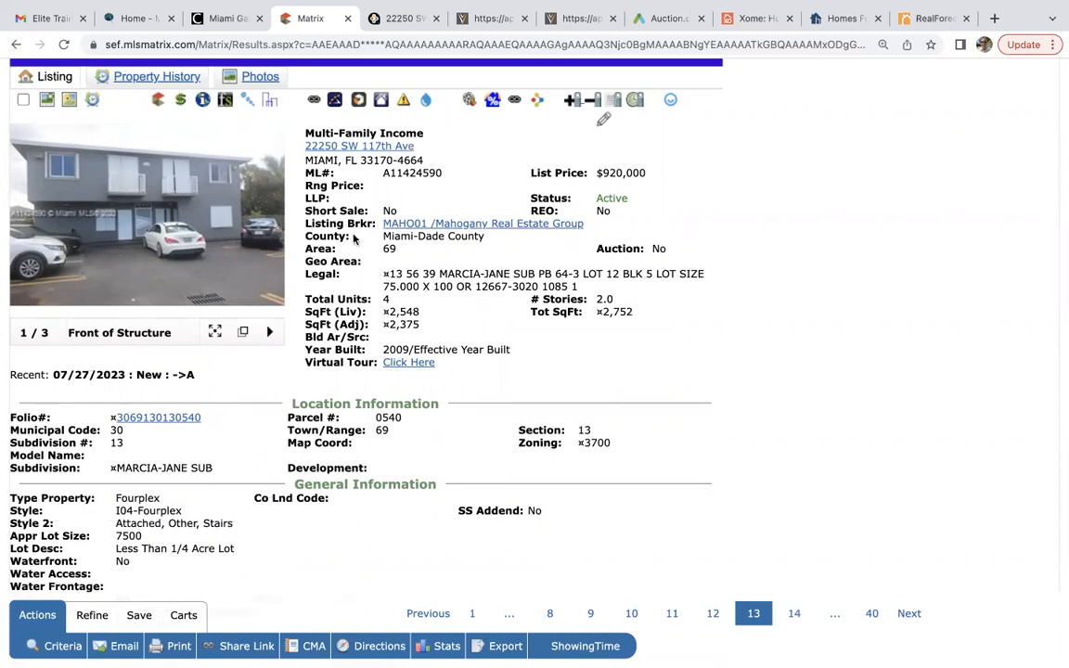
scroll(363, 283, "down", 1)
scroll(363, 288, "down", 5)
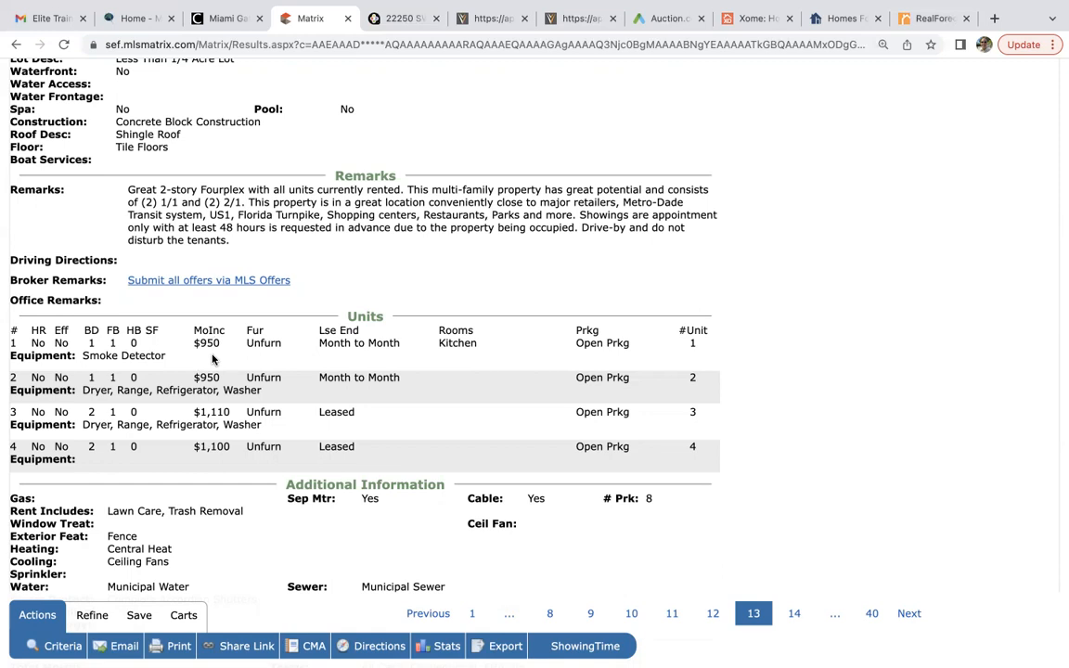
left_click(554, 17)
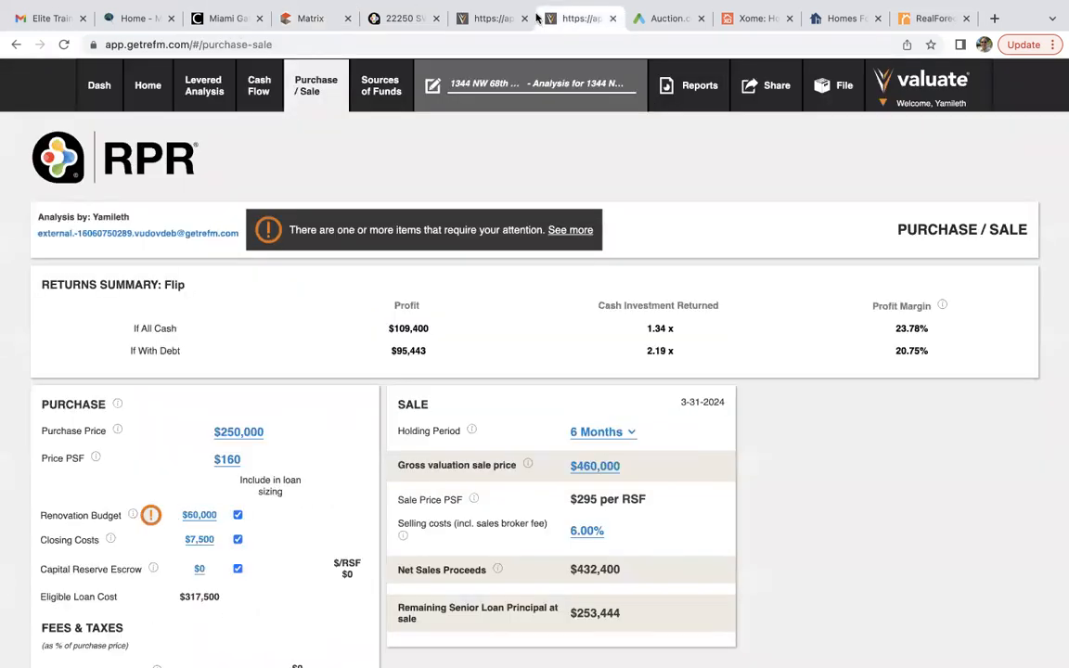
left_click(473, 17)
left_click(612, 18)
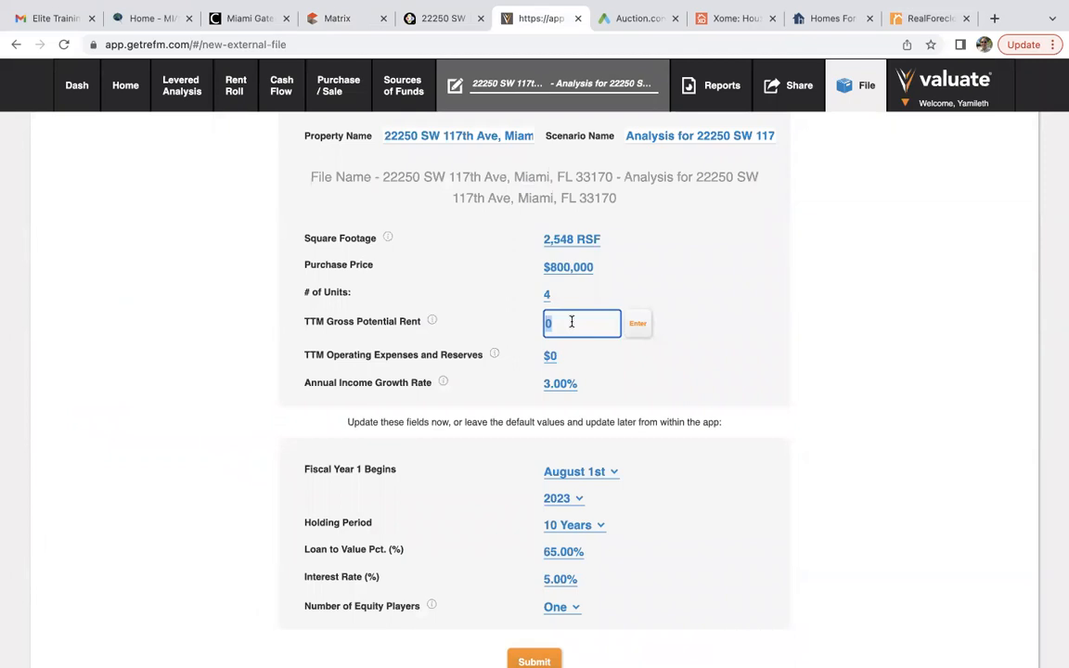
Set TTM Gross Potential Rent to $56,400 for the fourplex.
type("56400")
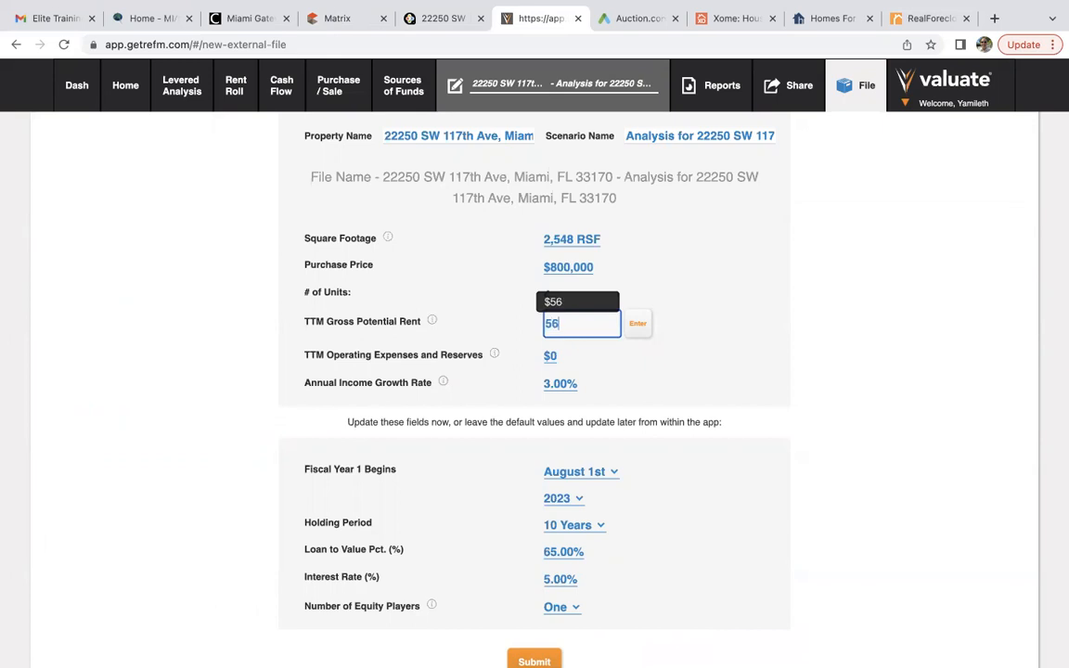
left_click(638, 324)
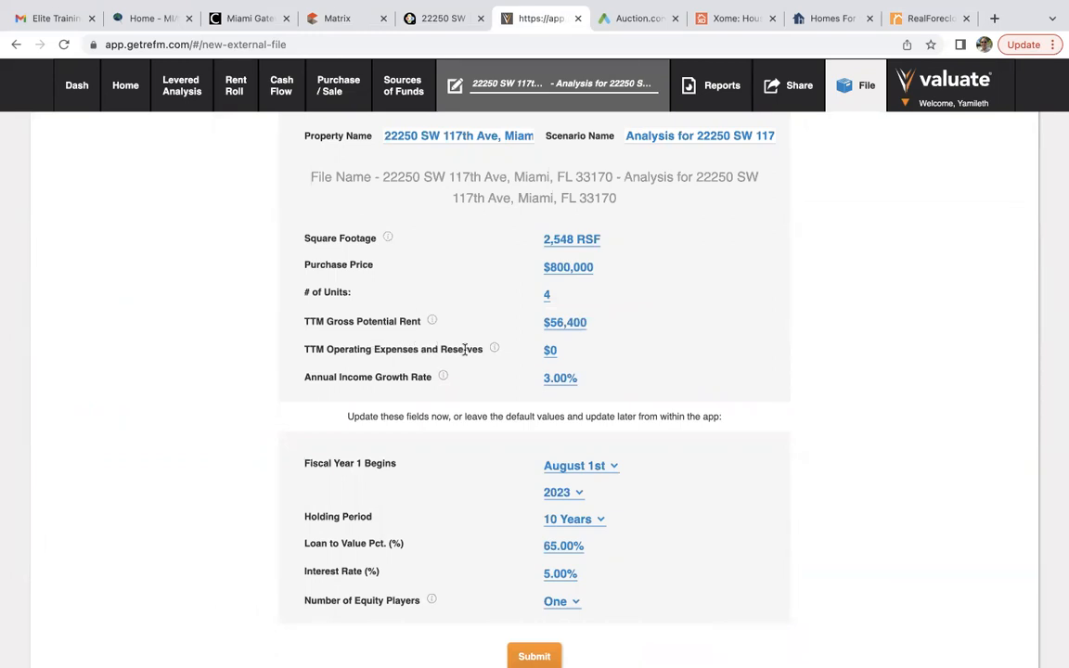
mouse_move(489, 357)
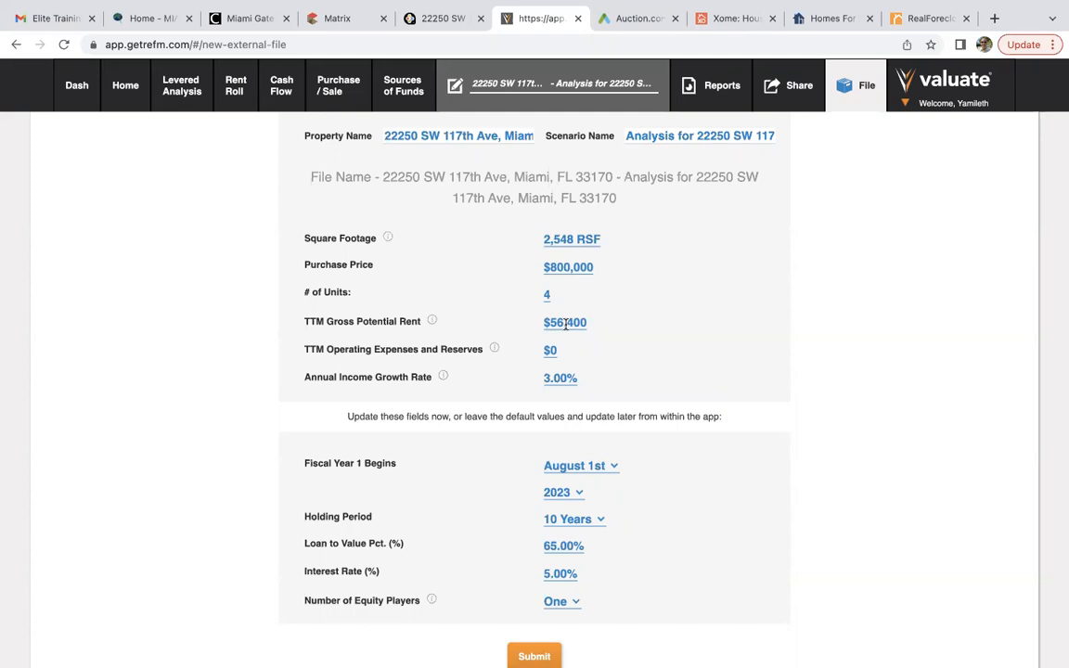
Leave the TTM Operating Expenses field and switch to the fourplex's MLS listing in Matrix.
scroll(625, 371, "down", 1)
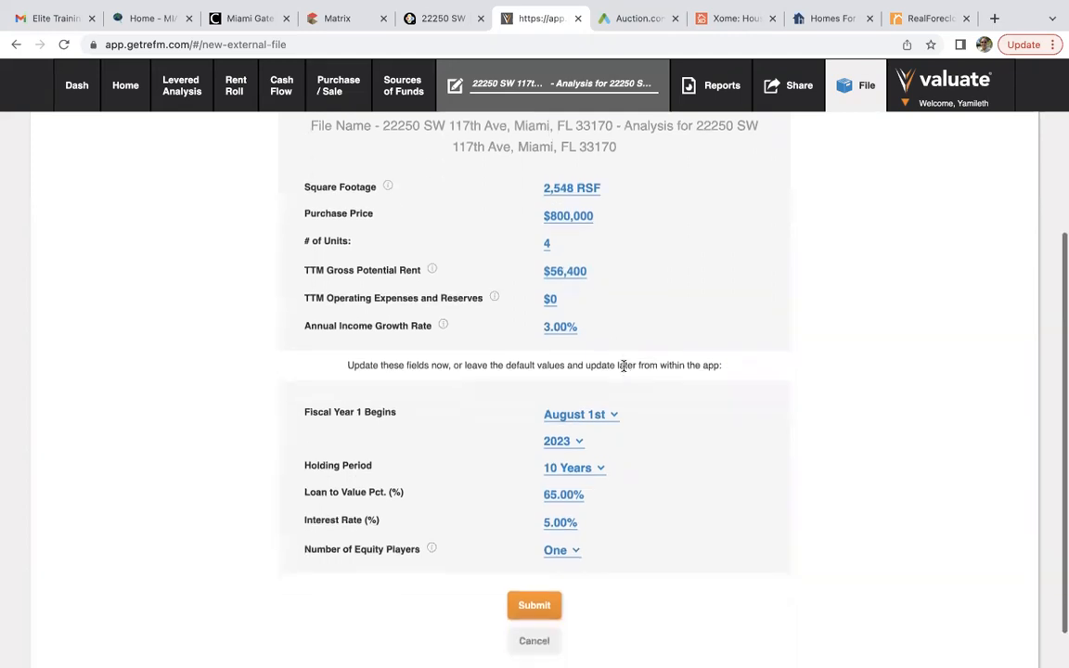
left_click(550, 298)
left_click(353, 18)
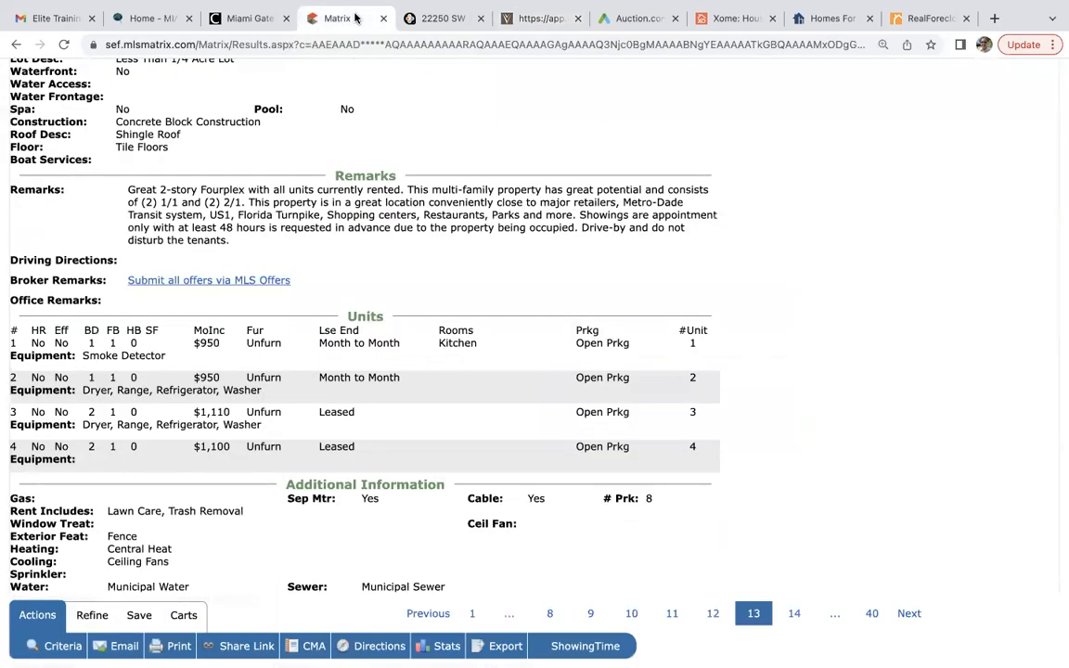
Review the listing's Units, Financial and Income/Expense details ($6,657 2022 taxes, $4,100 gross rent), then return to Valuate.
scroll(369, 293, "down", 2)
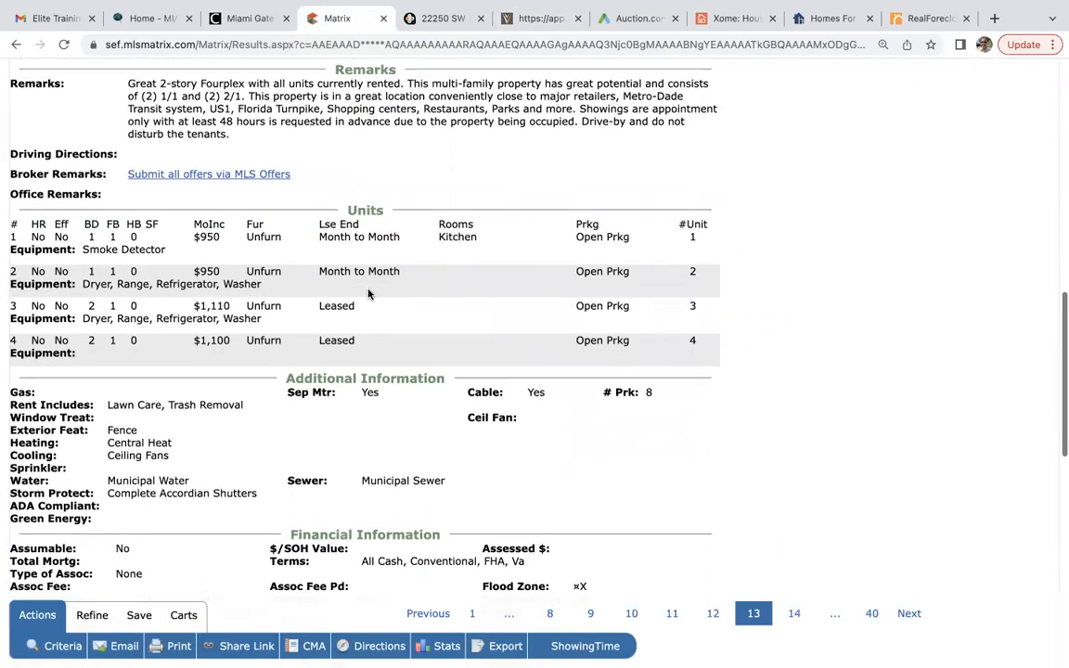
scroll(369, 293, "down", 2)
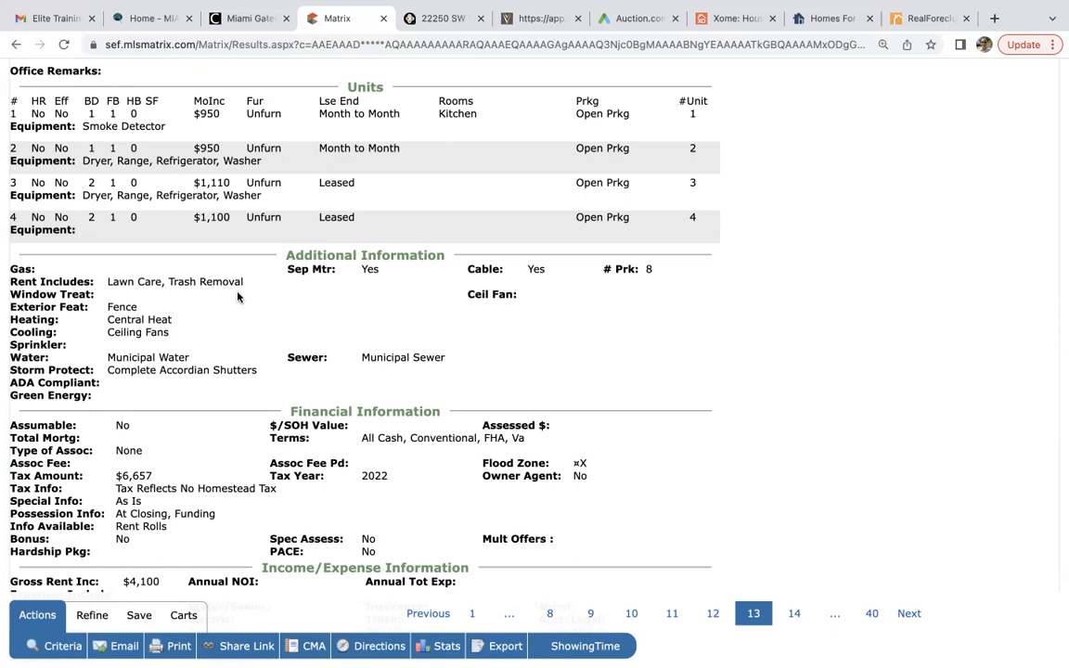
scroll(237, 297, "down", 1)
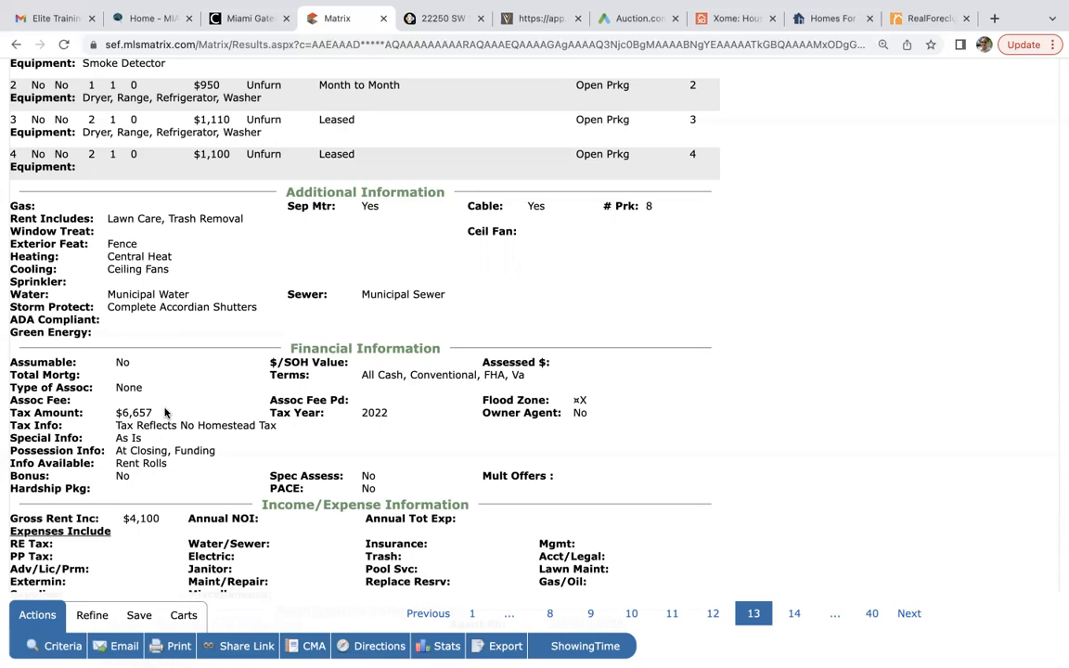
scroll(165, 413, "up", 1)
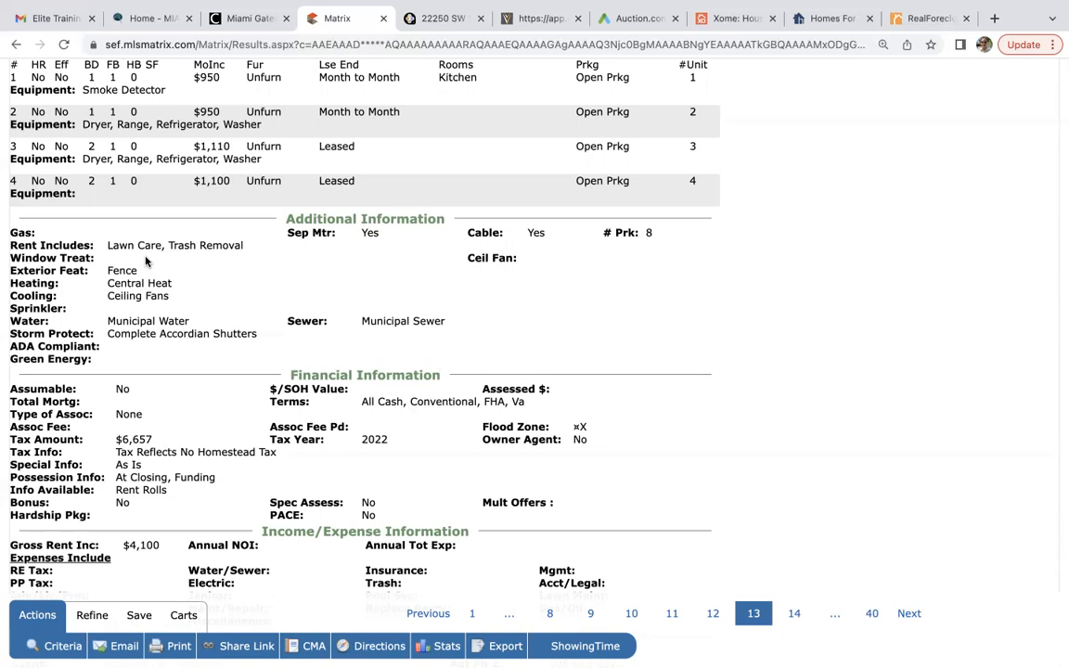
left_click(537, 18)
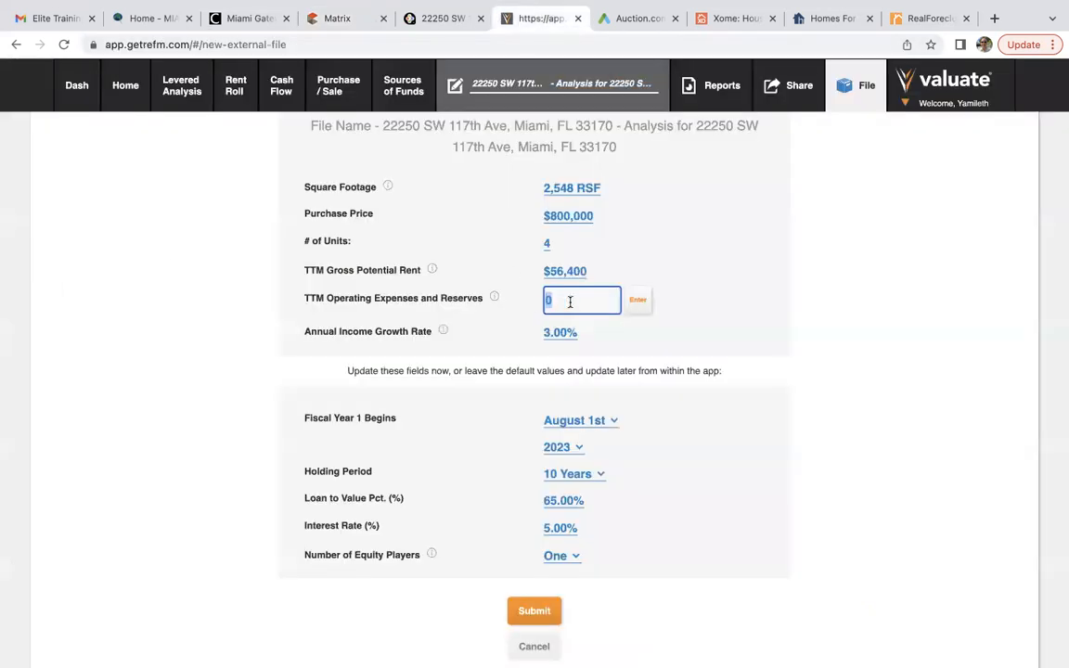
Enter $15,400 TTM operating expenses and start the fiscal year on September 1st.
type("15400")
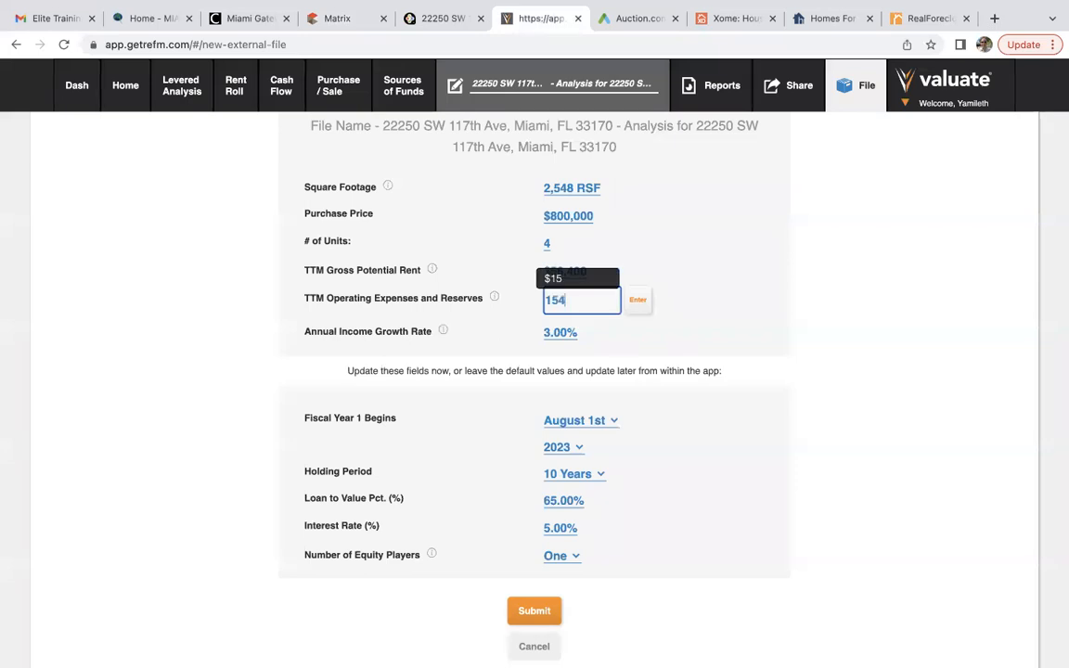
left_click(638, 300)
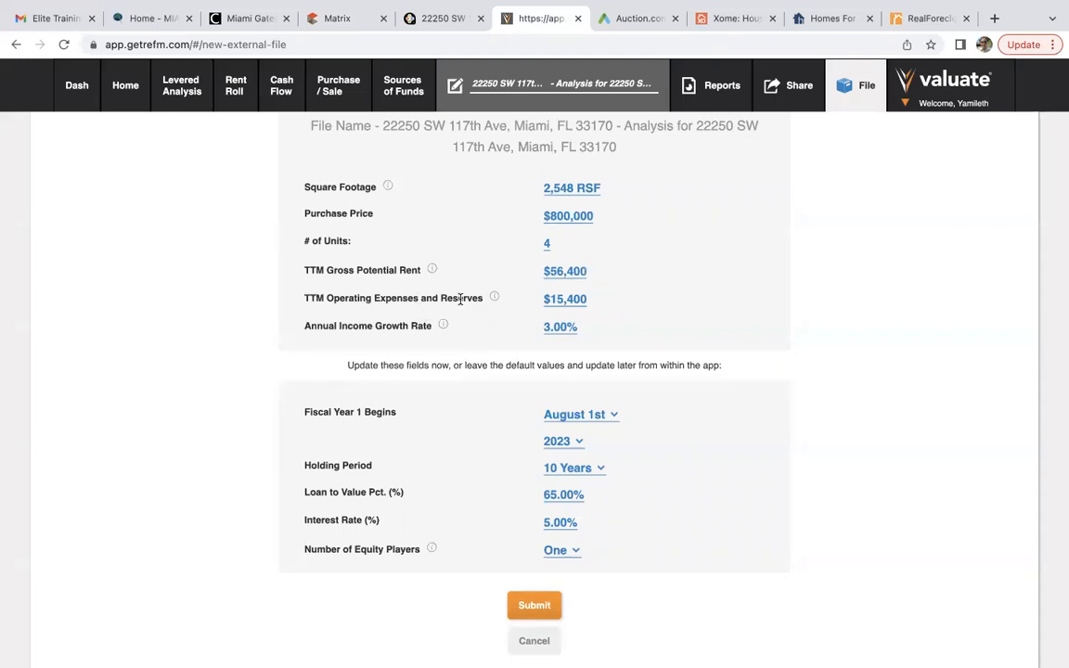
scroll(474, 299, "down", 1)
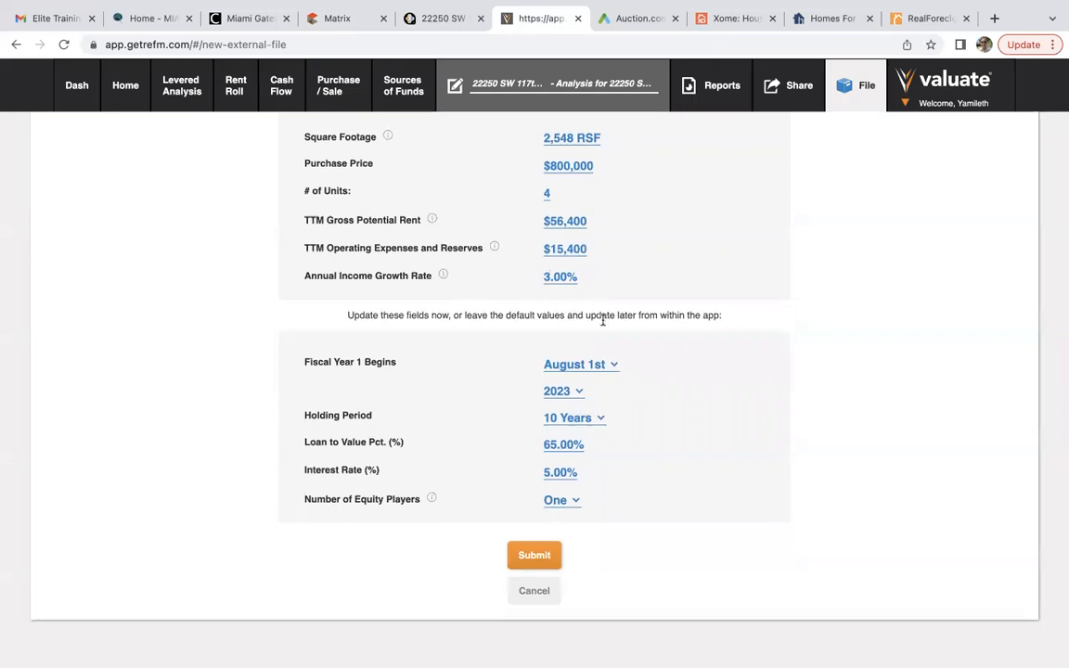
left_click(573, 366)
scroll(556, 561, "down", 2)
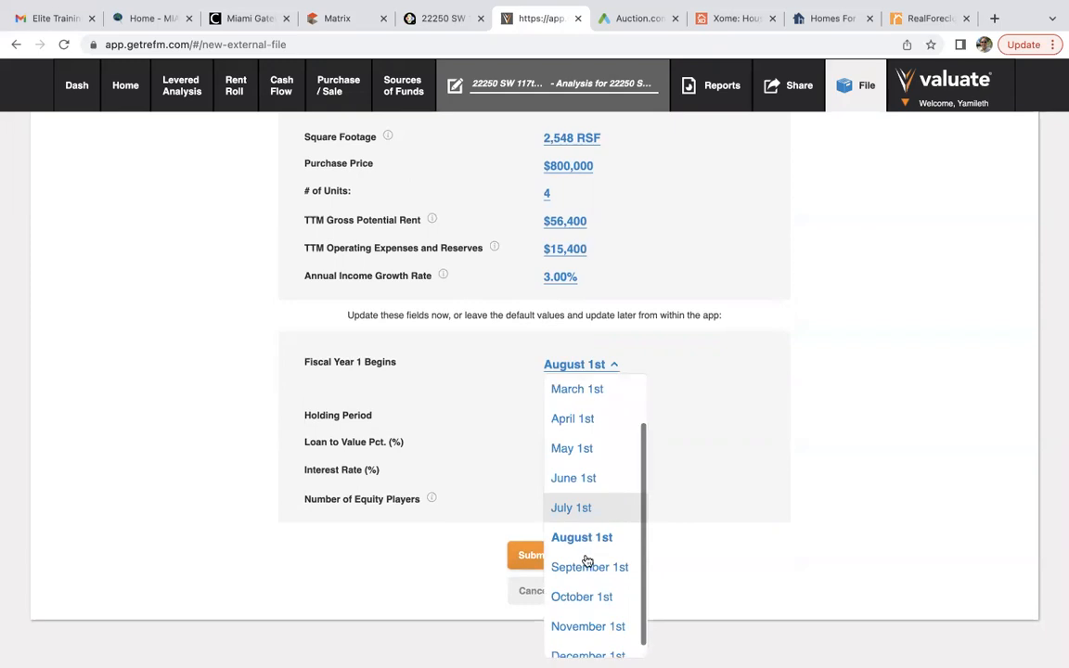
left_click(585, 568)
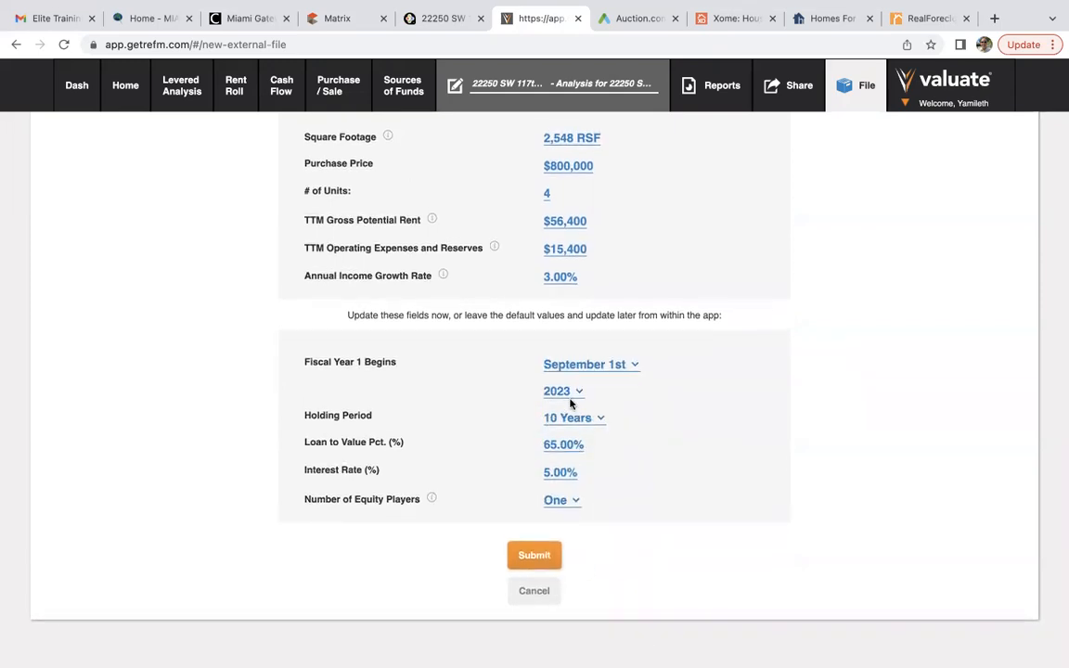
Set loan-to-value to 80% and interest rate to 7%, then submit the analysis.
left_click(564, 443)
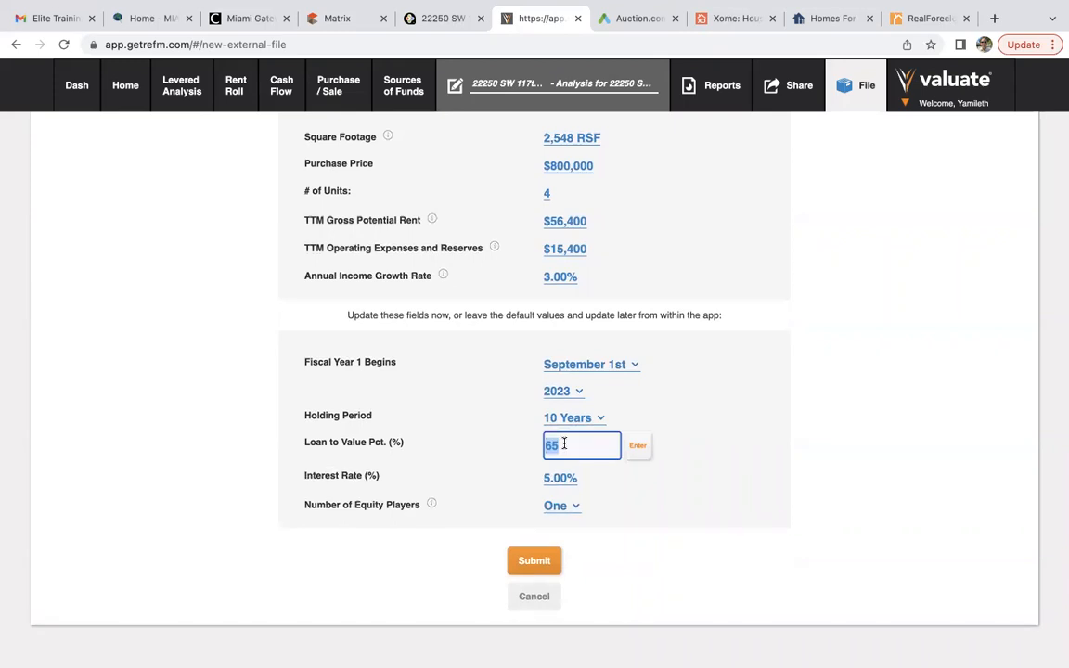
type("80")
left_click(639, 446)
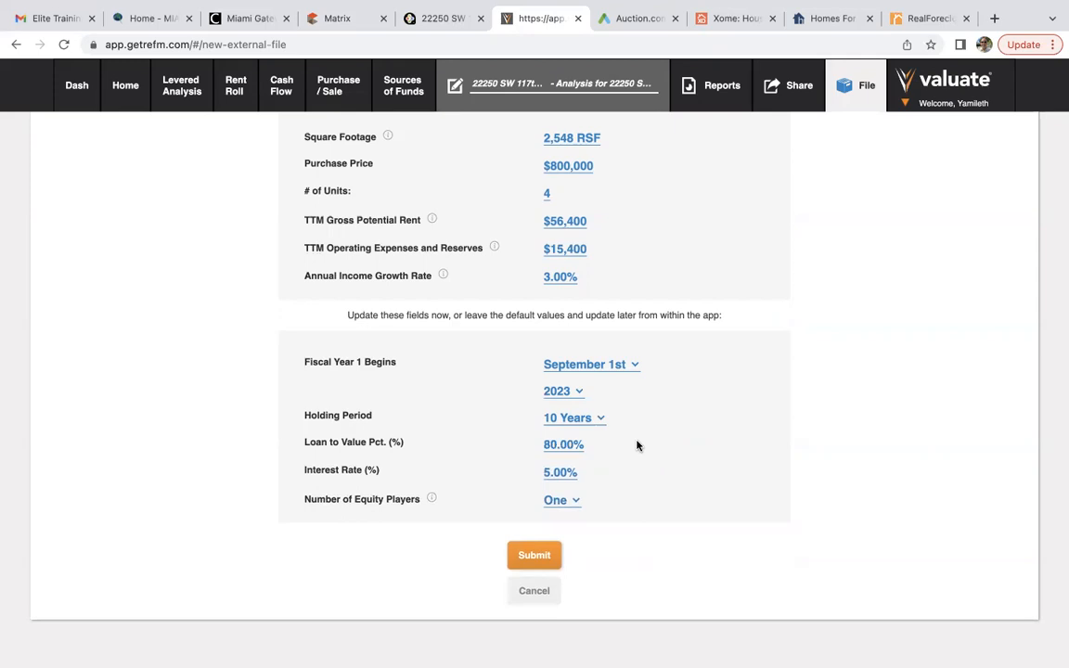
left_click(557, 473)
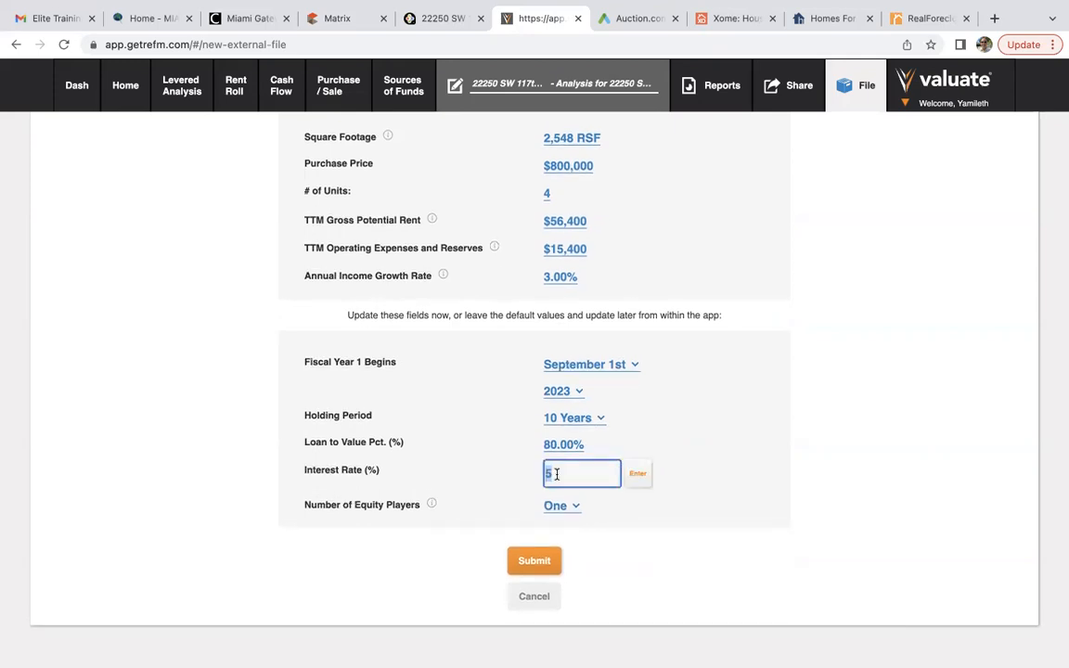
type("7")
left_click(638, 474)
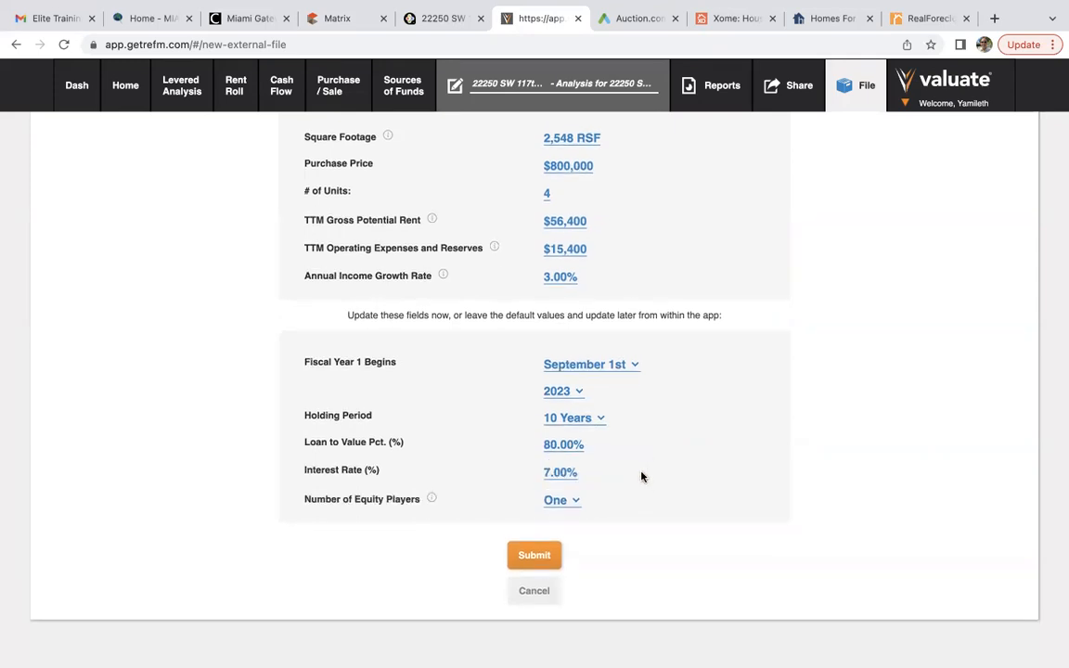
left_click(533, 555)
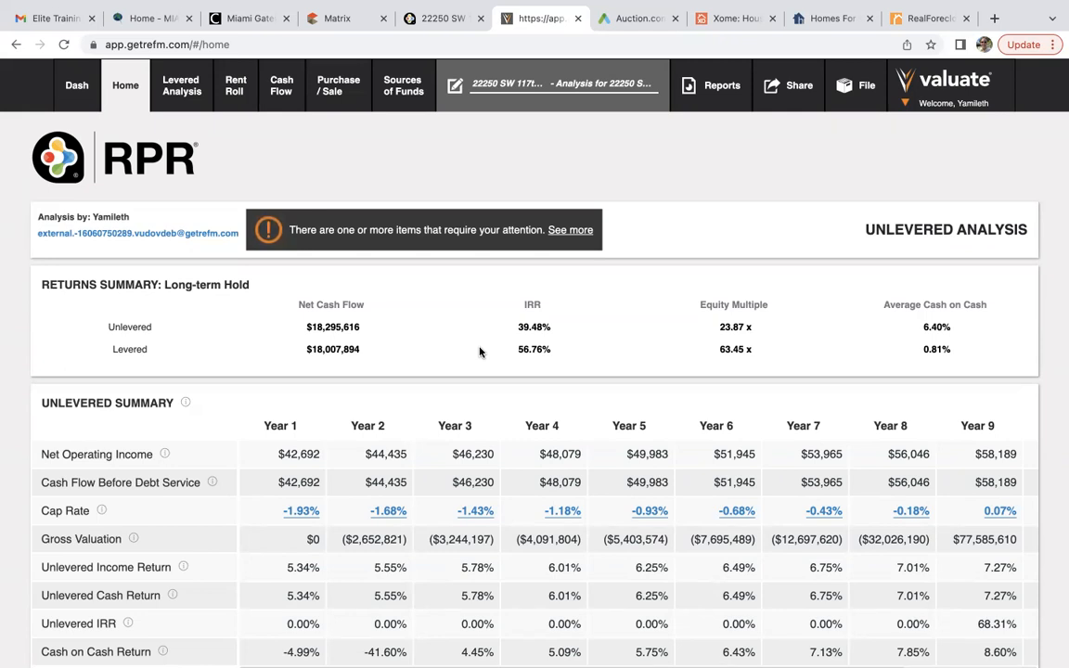
Once the fourplex returns summary loads, open the File menu.
left_click(849, 93)
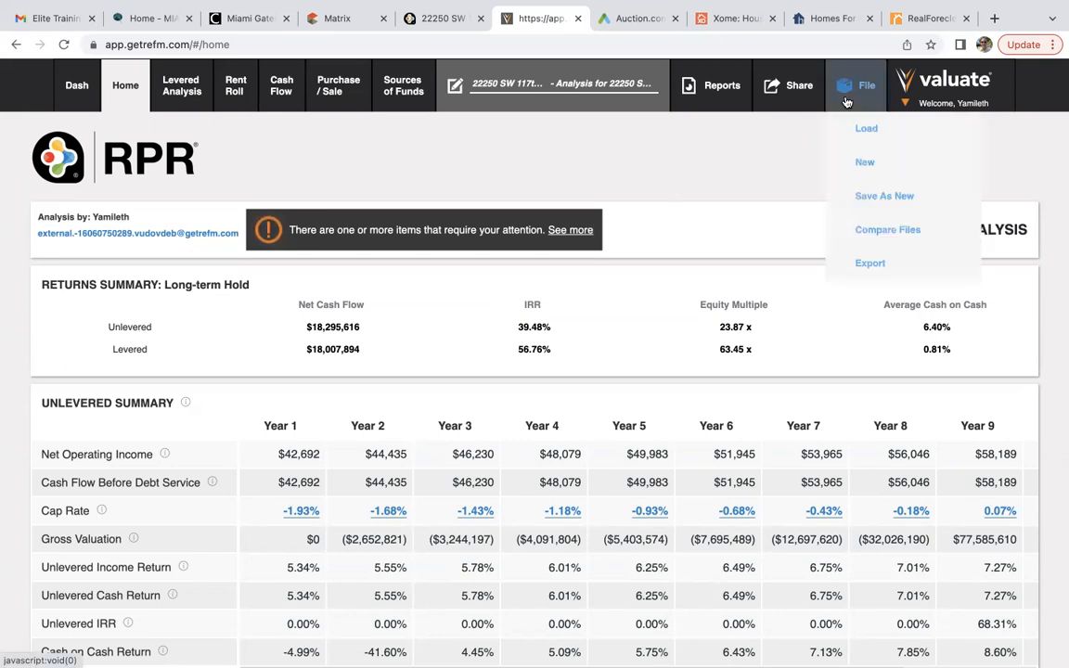
Create a new Multi-Family analysis file with property name '1' and scenario name '1'.
mouse_move(859, 161)
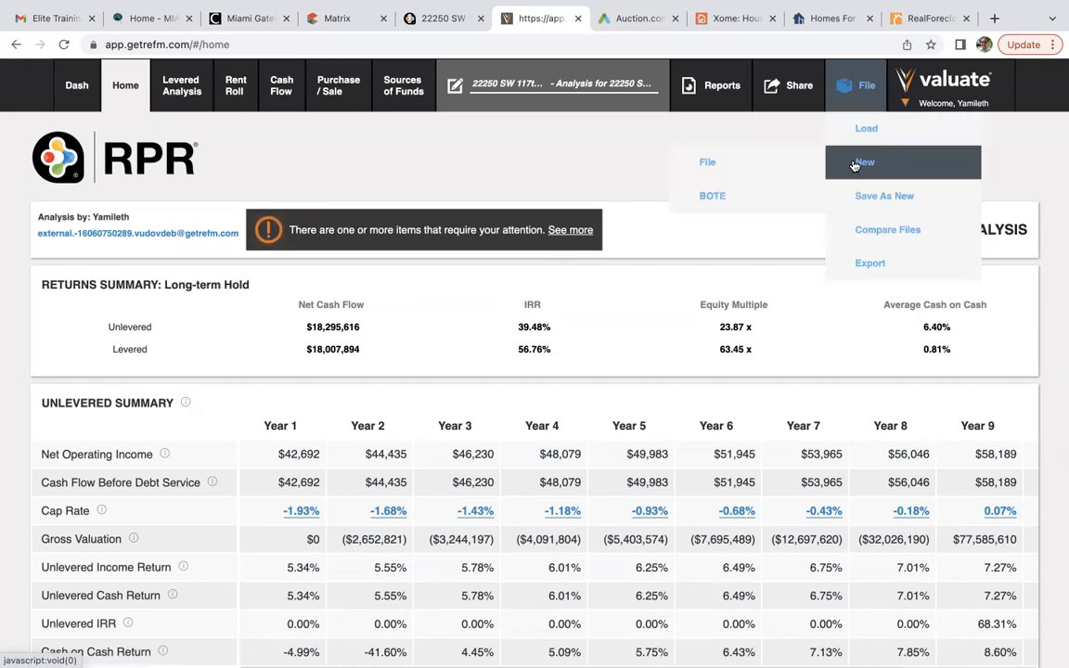
left_click(774, 166)
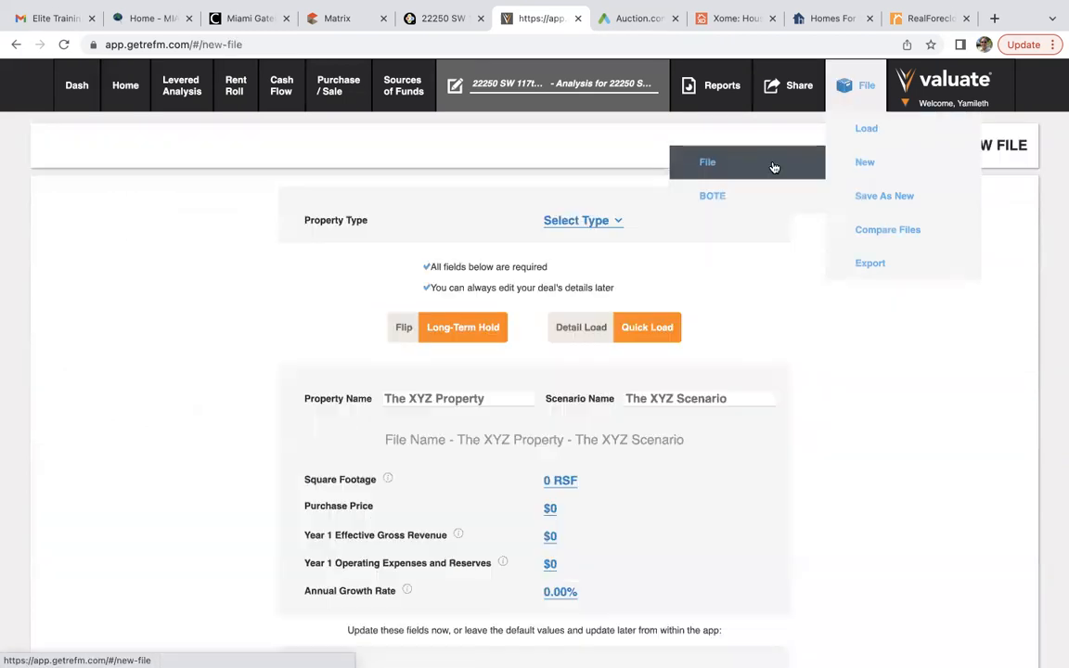
left_click(577, 221)
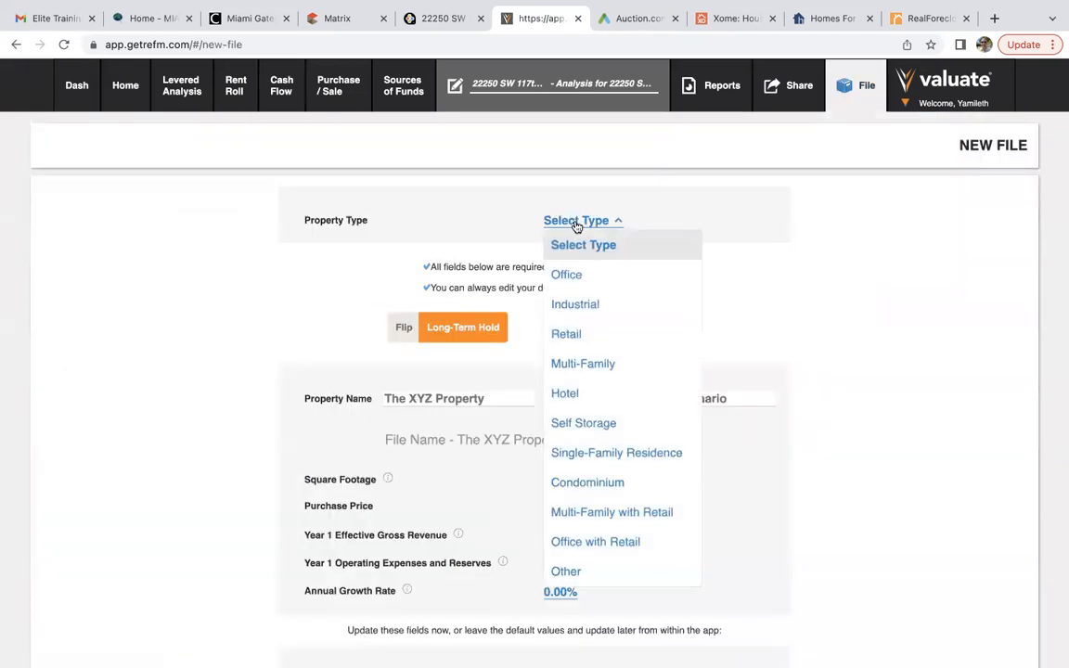
left_click(581, 363)
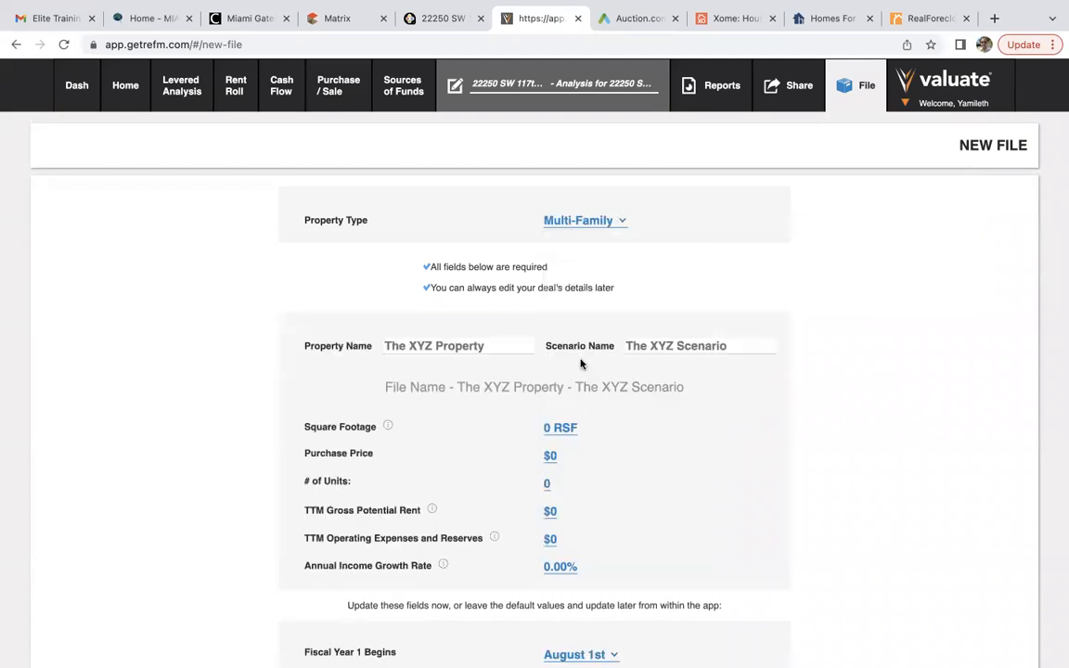
left_click(501, 341)
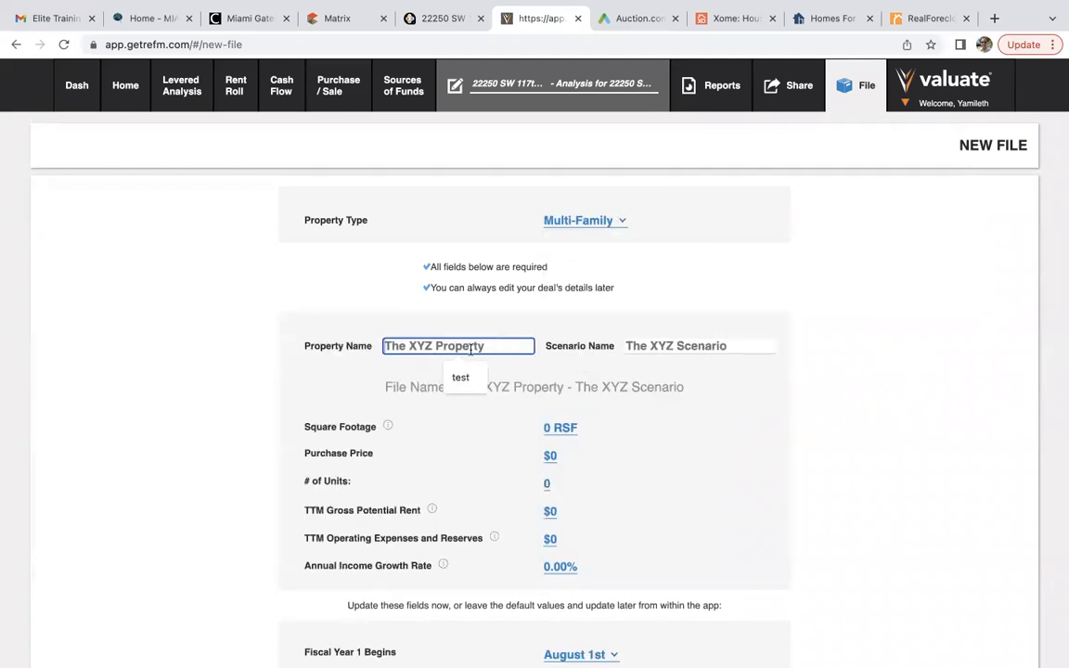
type("1")
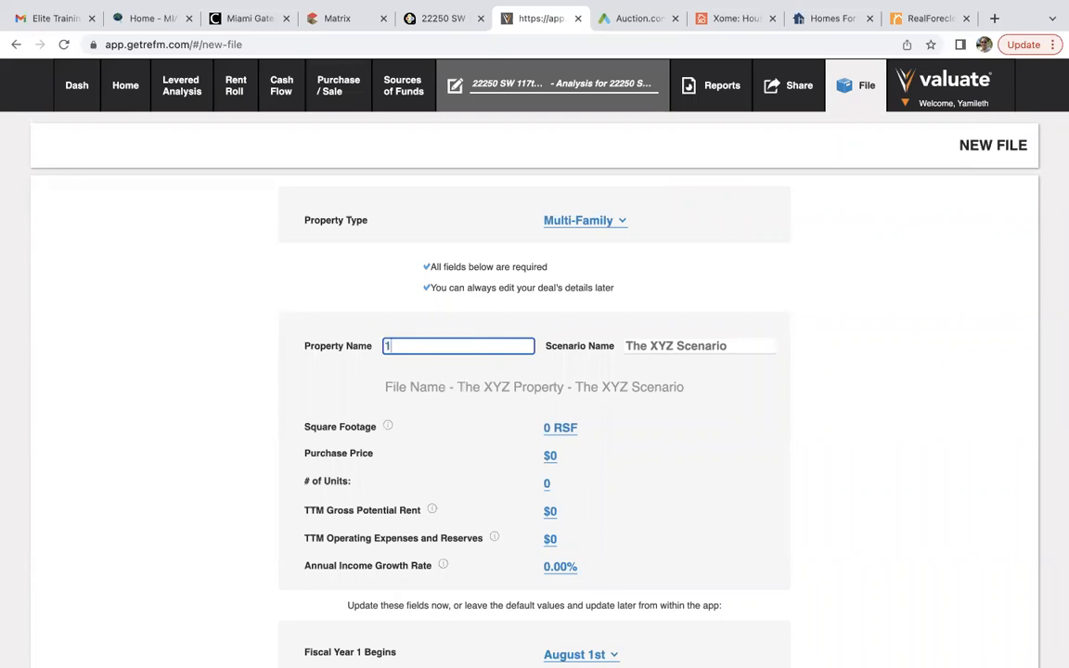
left_click(676, 345)
type("1")
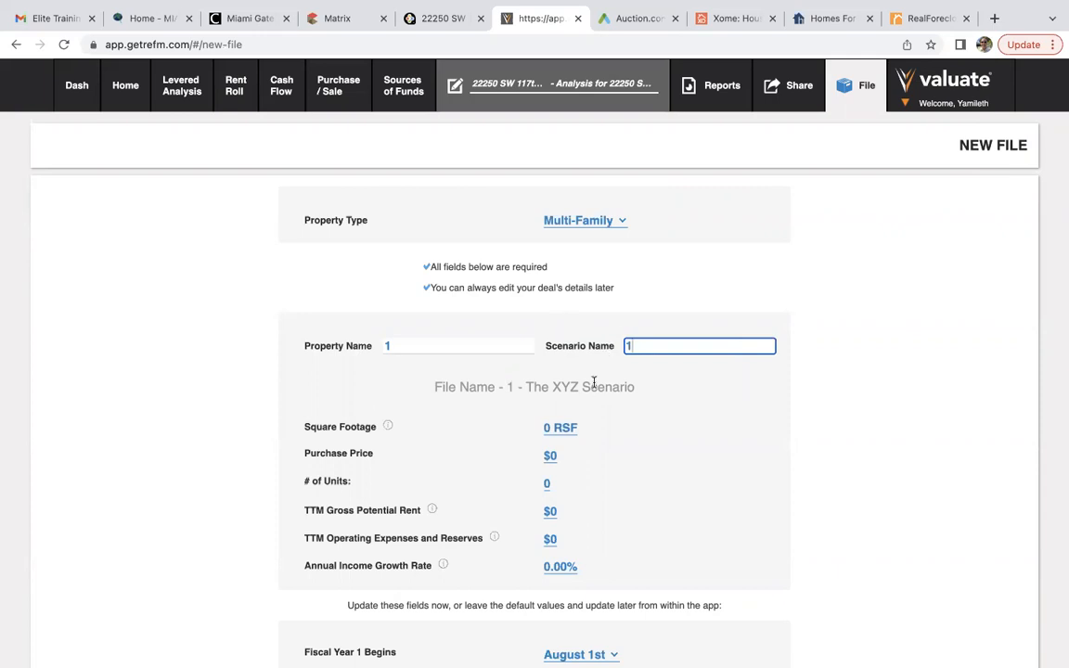
left_click(560, 428)
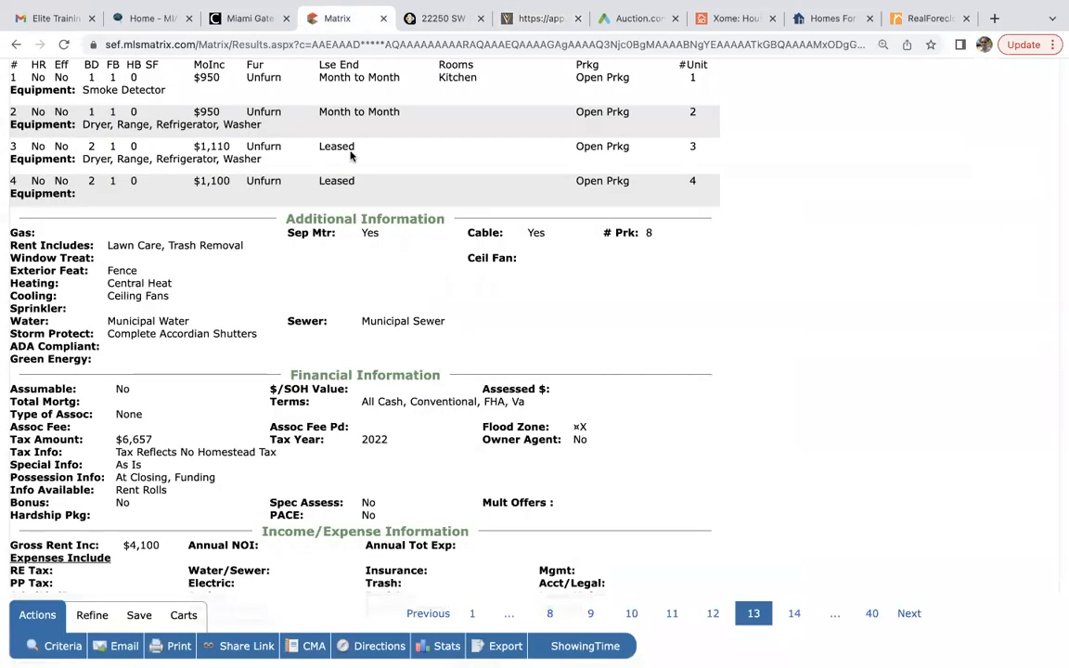
Look up the listing's 2,375 adjusted square feet in Matrix and enter 2375 as the new file's square footage.
left_click(320, 18)
scroll(417, 457, "up", 5)
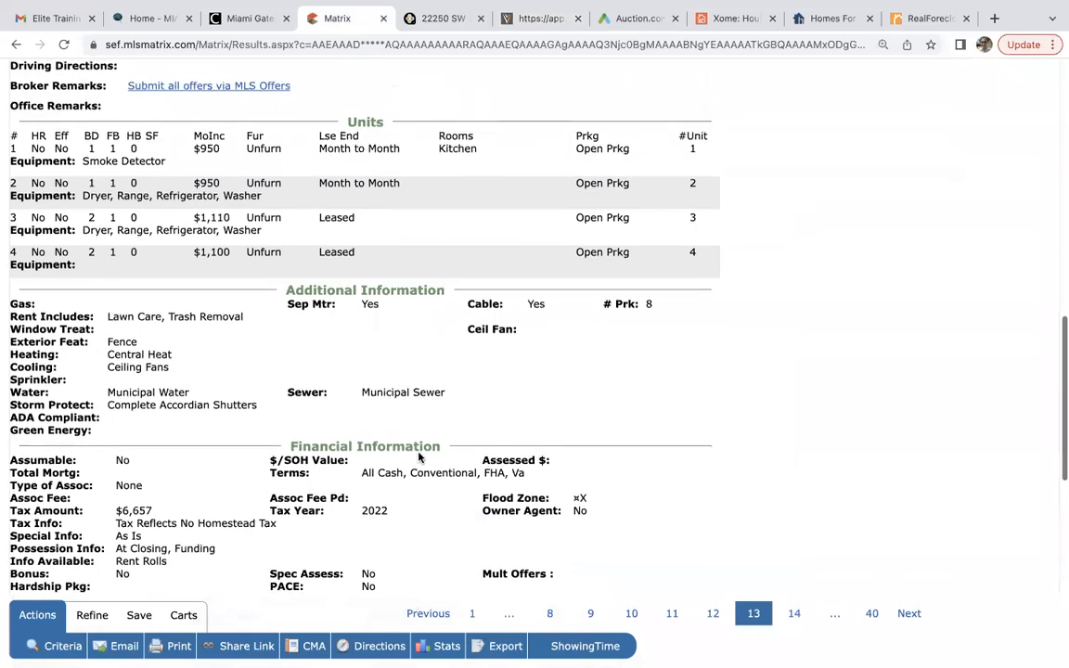
scroll(418, 457, "up", 5)
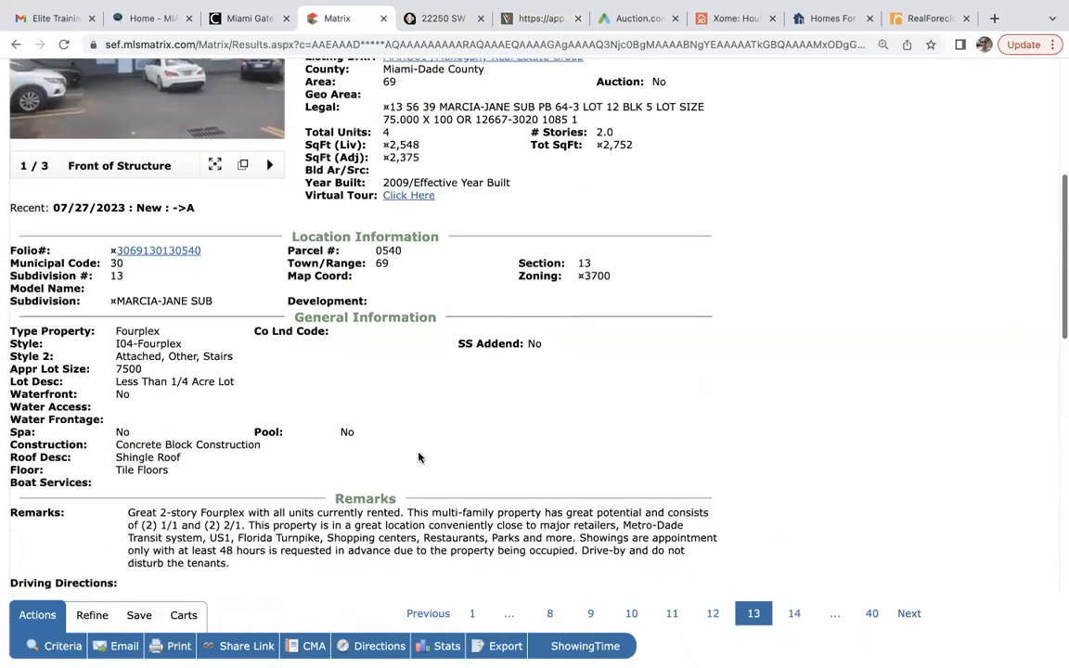
left_click(535, 19)
type("2375")
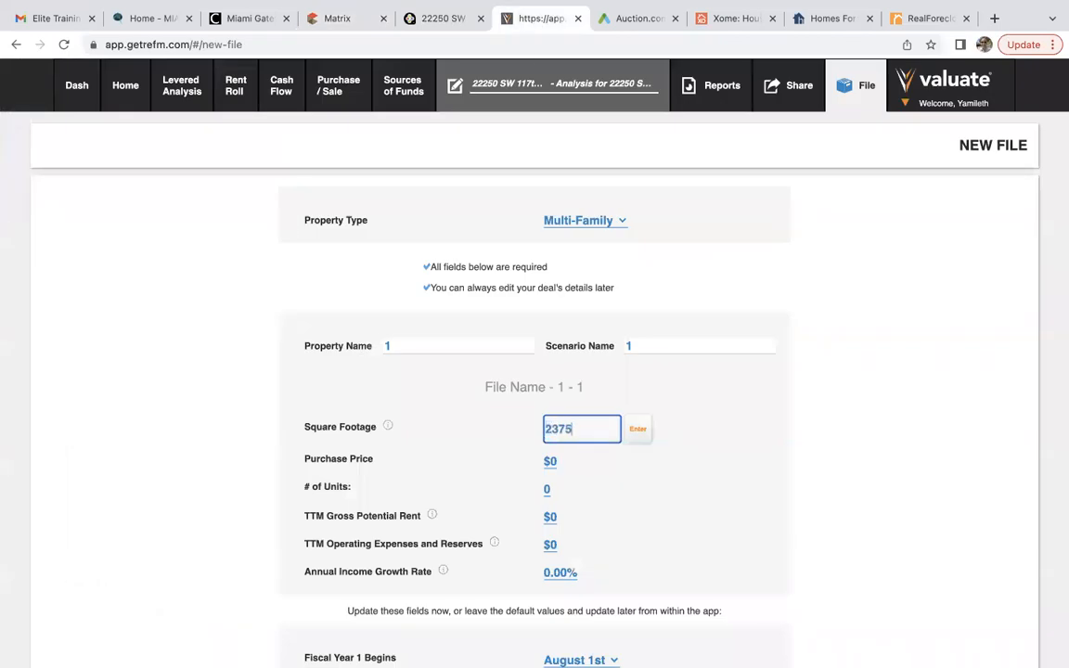
Set the new file's purchase price to $800,000 with 4 units.
key("Return")
scroll(485, 489, "down", 2)
left_click(549, 346)
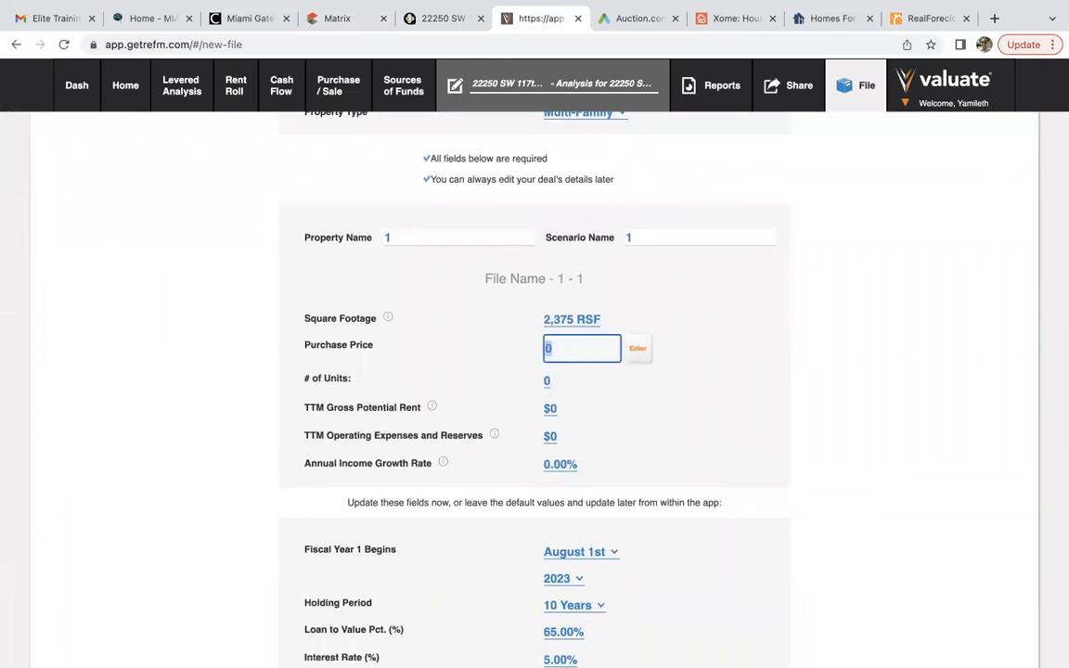
type("800000")
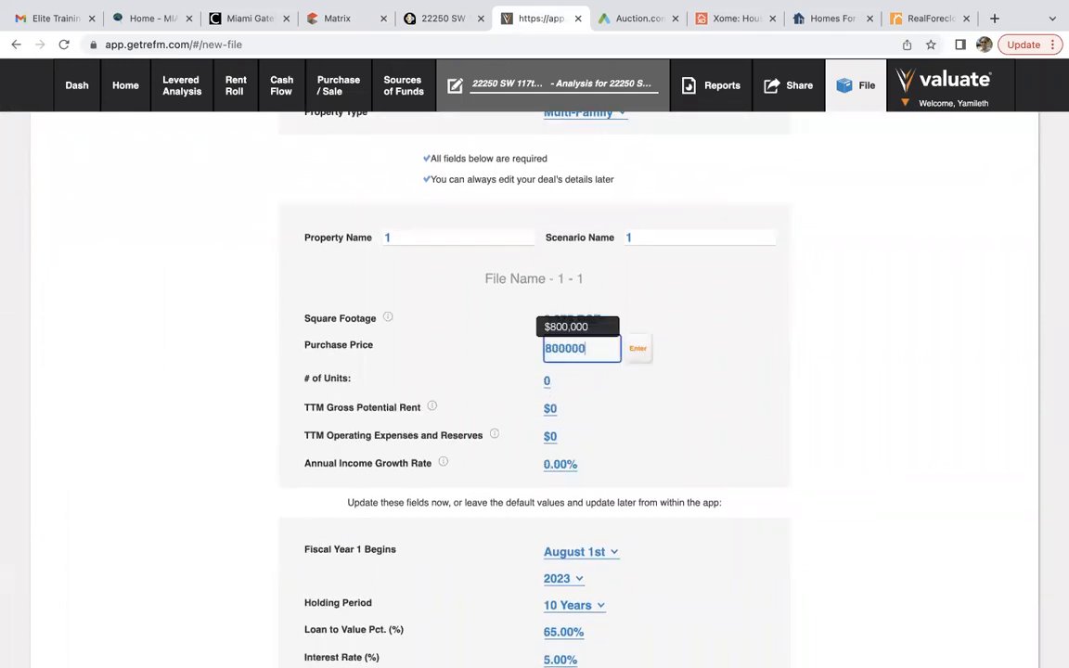
left_click(644, 355)
left_click(548, 375)
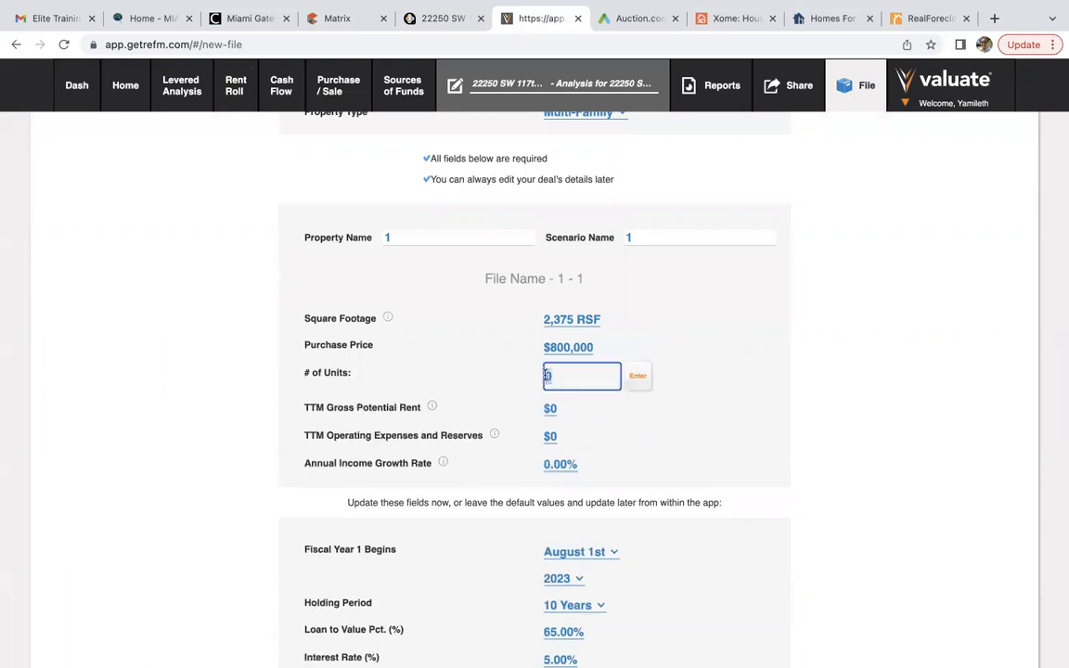
type("4")
left_click(637, 377)
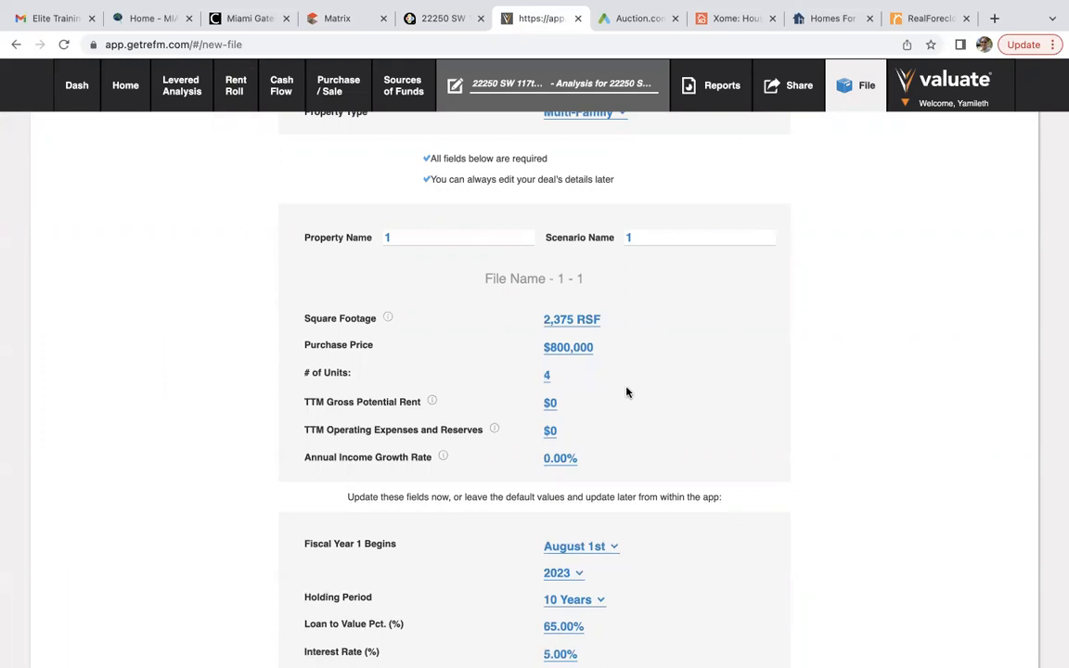
Enter $56,400 gross potential rent, $15,400 operating expenses and 3% annual income growth.
left_click(551, 403)
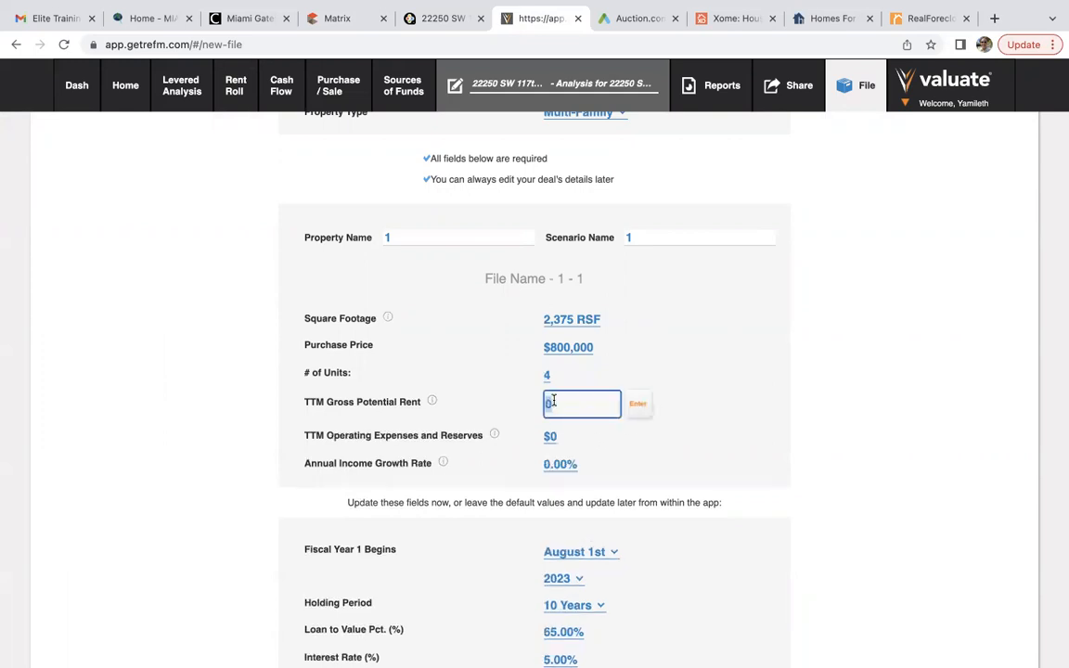
type("56")
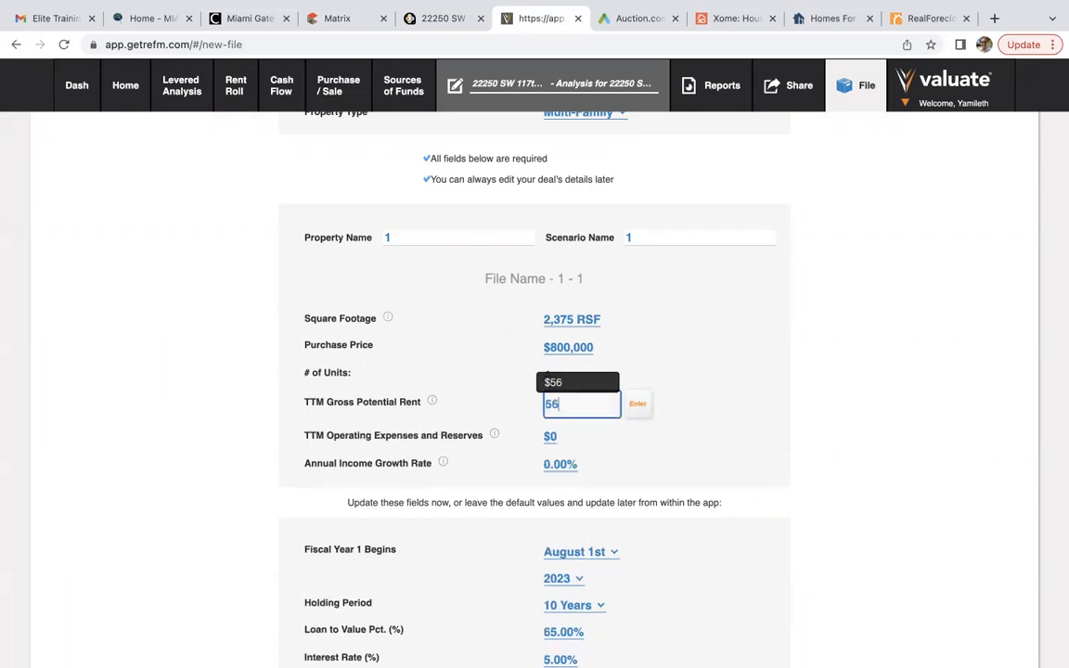
type("400")
left_click(636, 405)
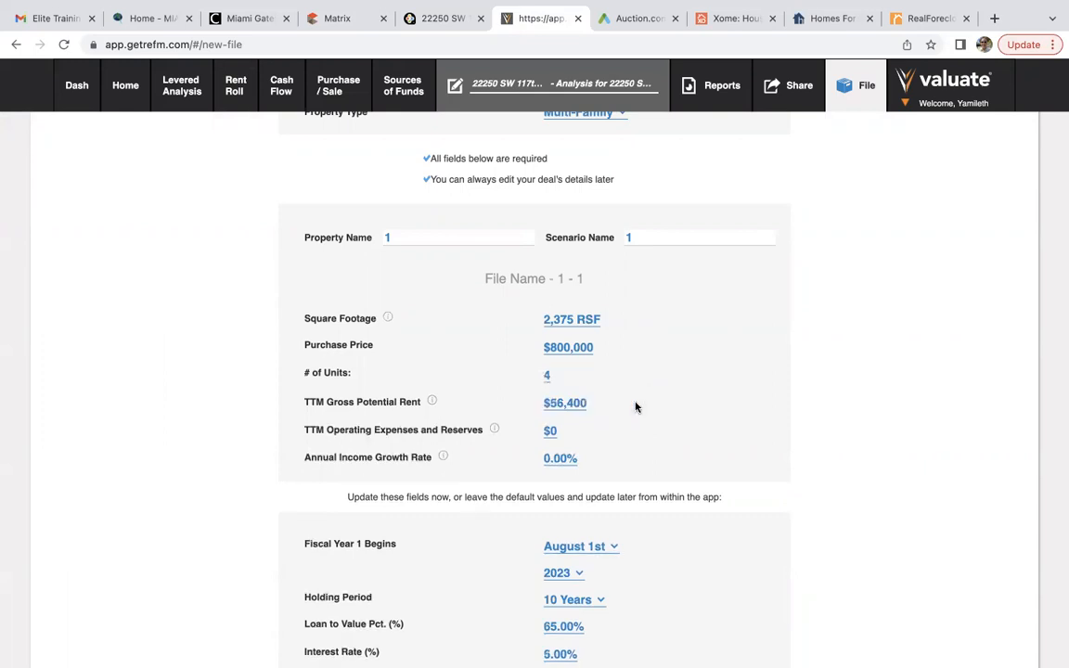
left_click(549, 430)
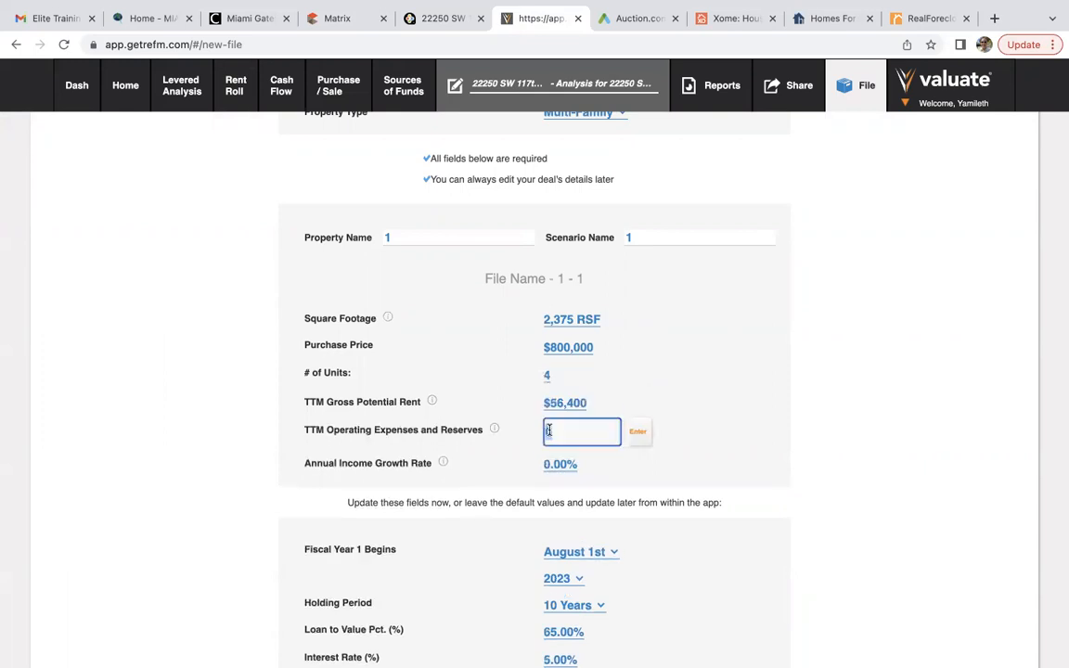
type("15")
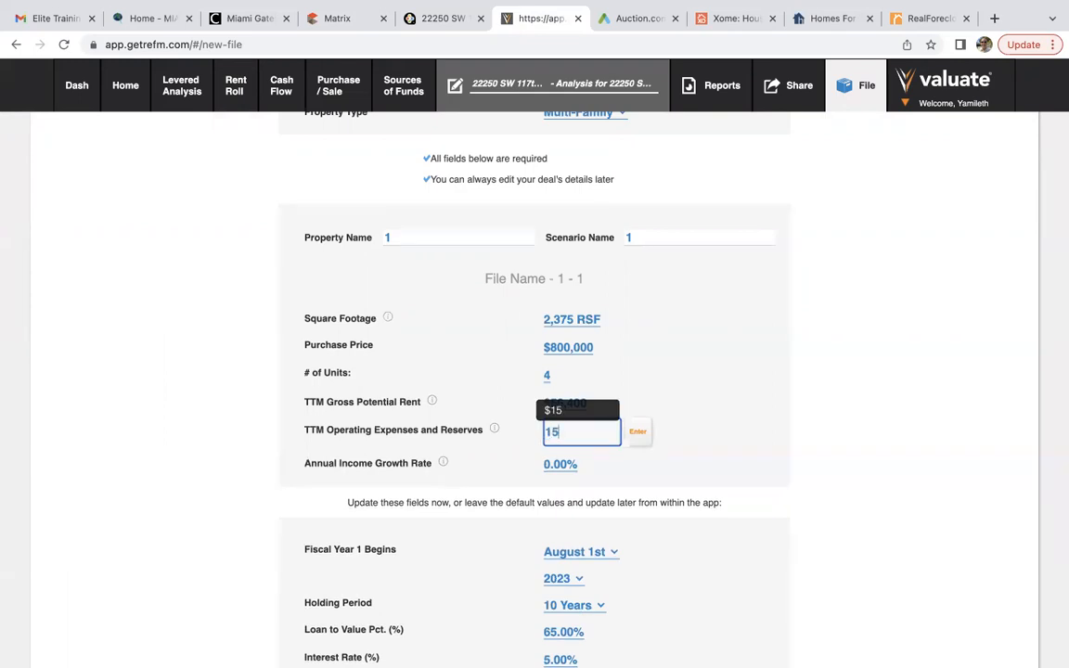
type("400")
left_click(647, 433)
left_click(560, 462)
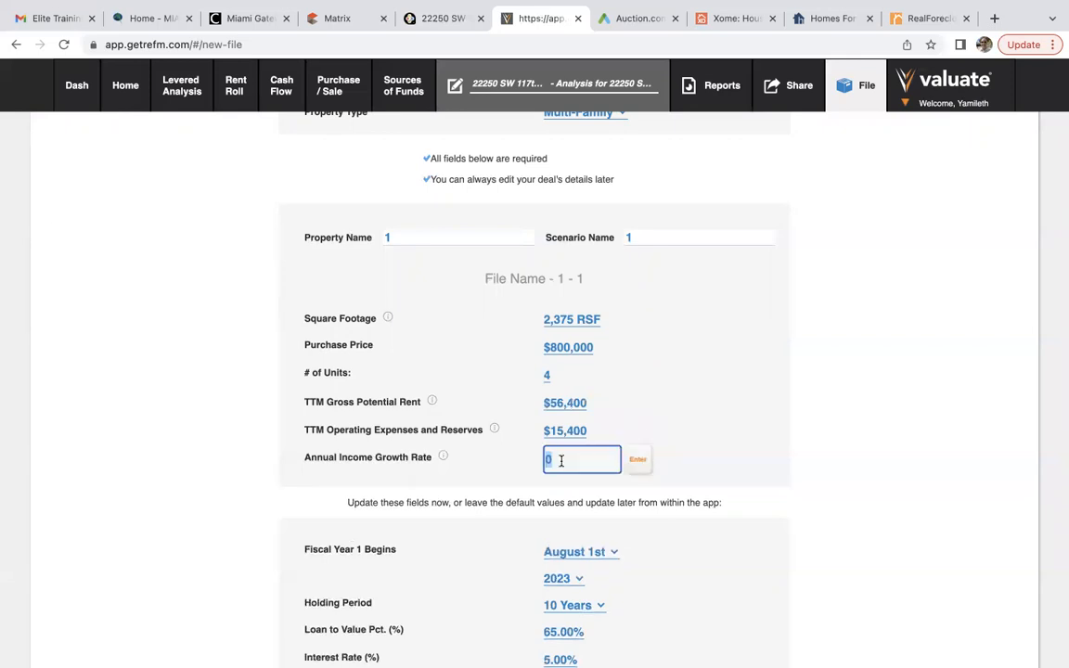
type("3")
left_click(640, 456)
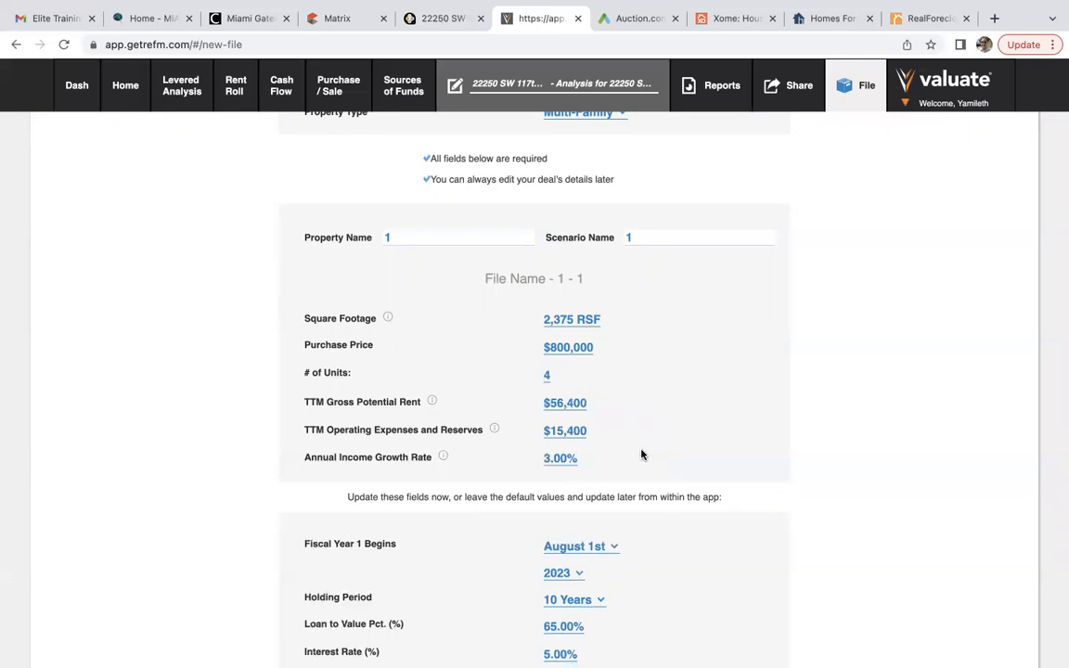
Set fiscal year start to September 1st, 80% loan-to-value and 7% interest, then submit.
scroll(641, 455, "down", 3)
left_click(578, 360)
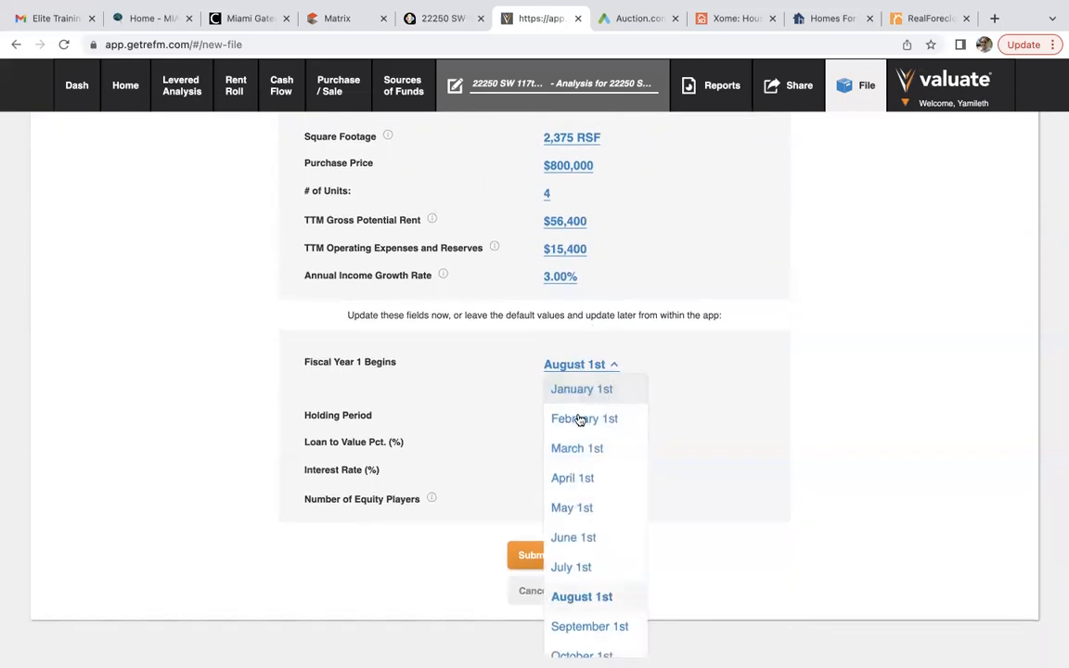
scroll(586, 560, "down", 1)
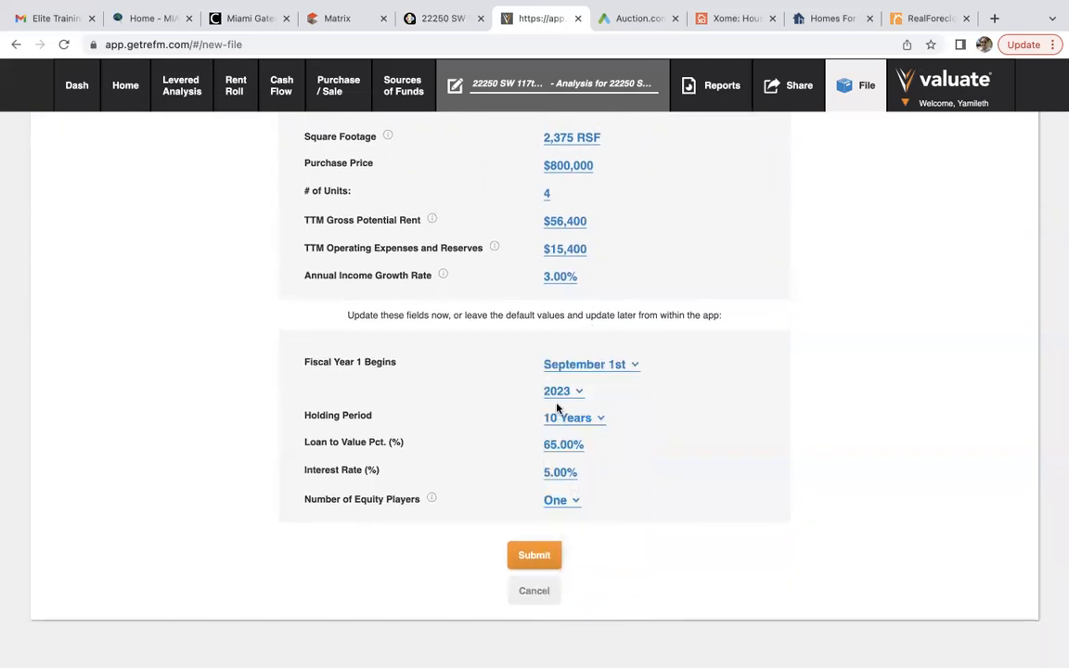
left_click(561, 447)
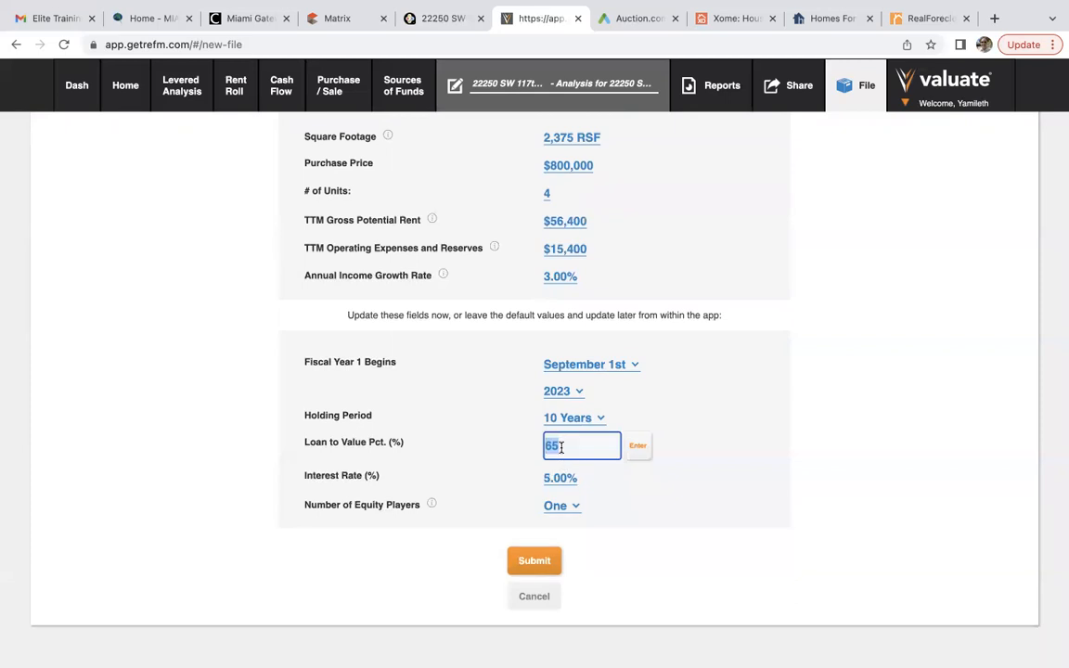
type("80")
left_click(638, 445)
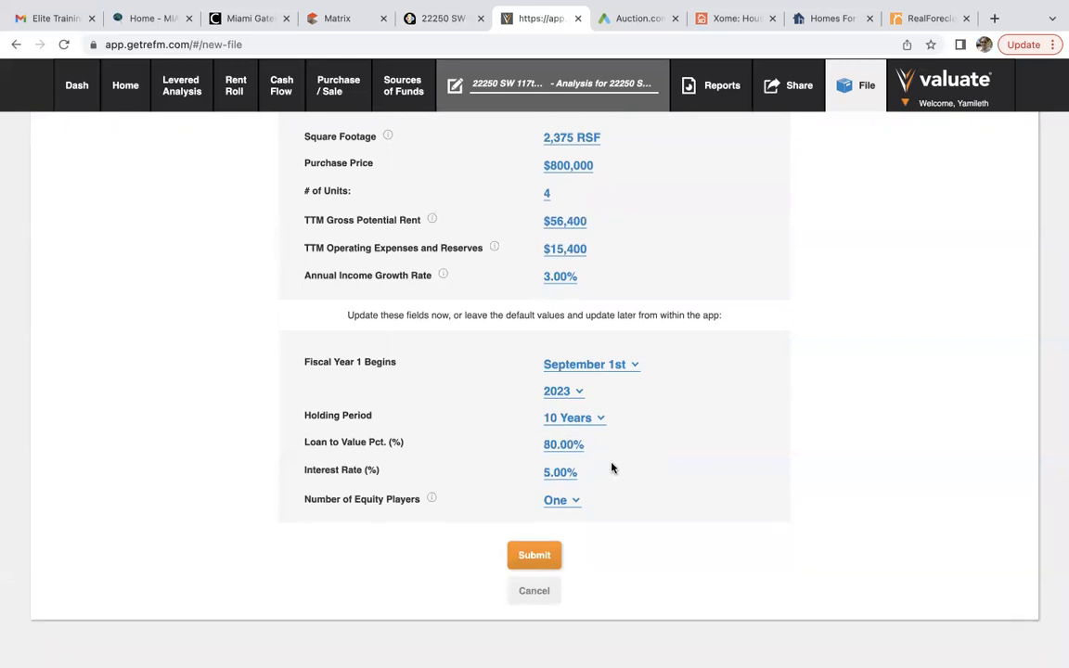
left_click(558, 475)
type("7")
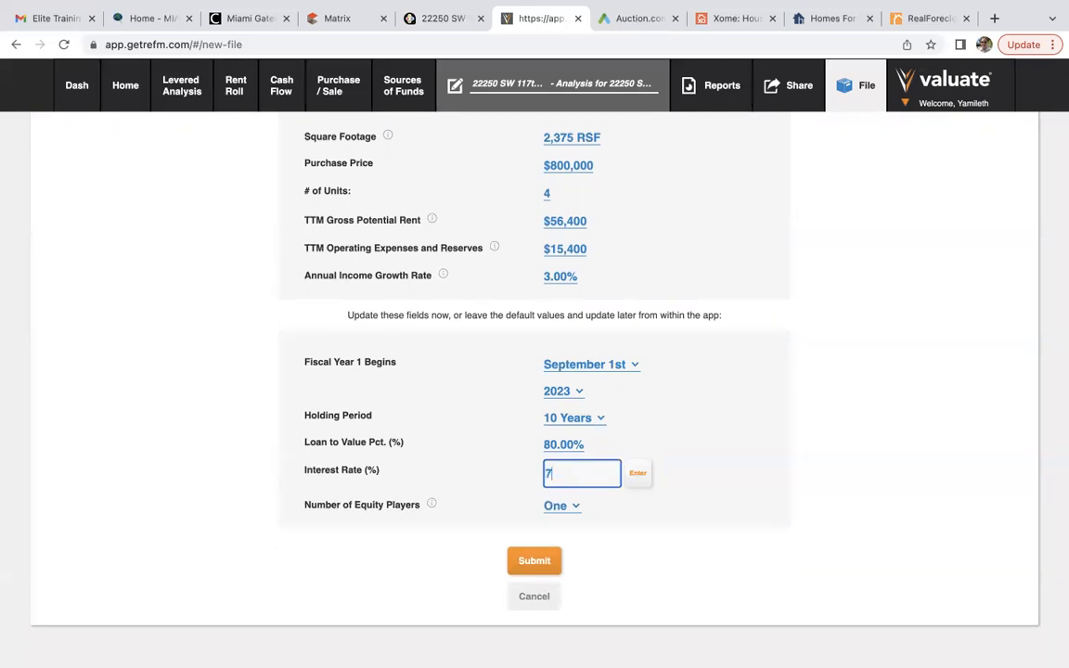
left_click(635, 473)
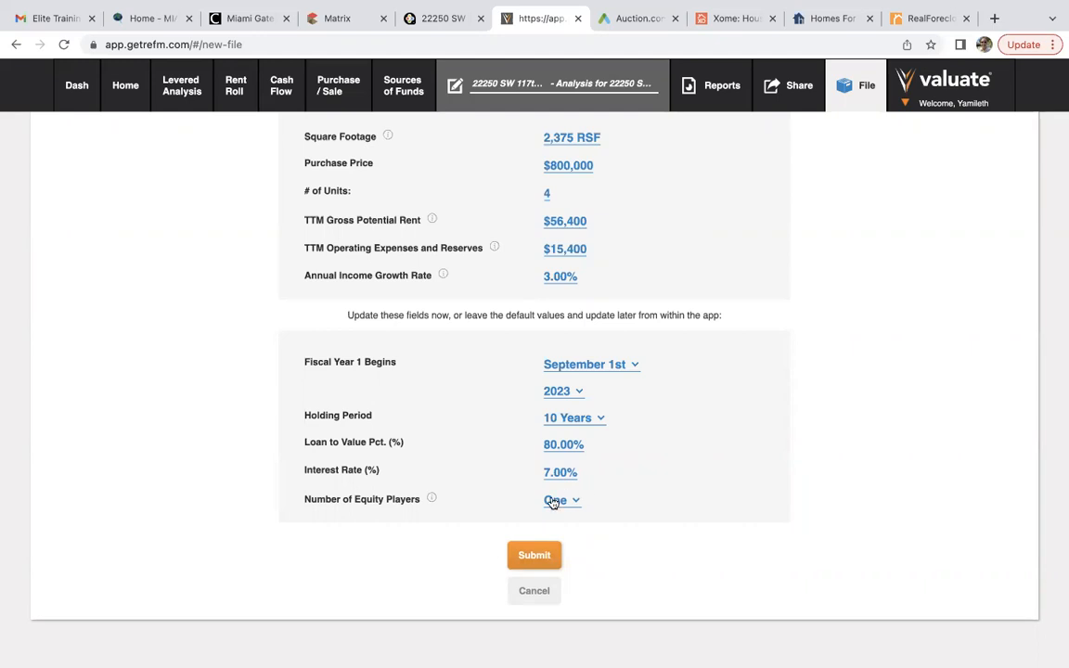
left_click(523, 552)
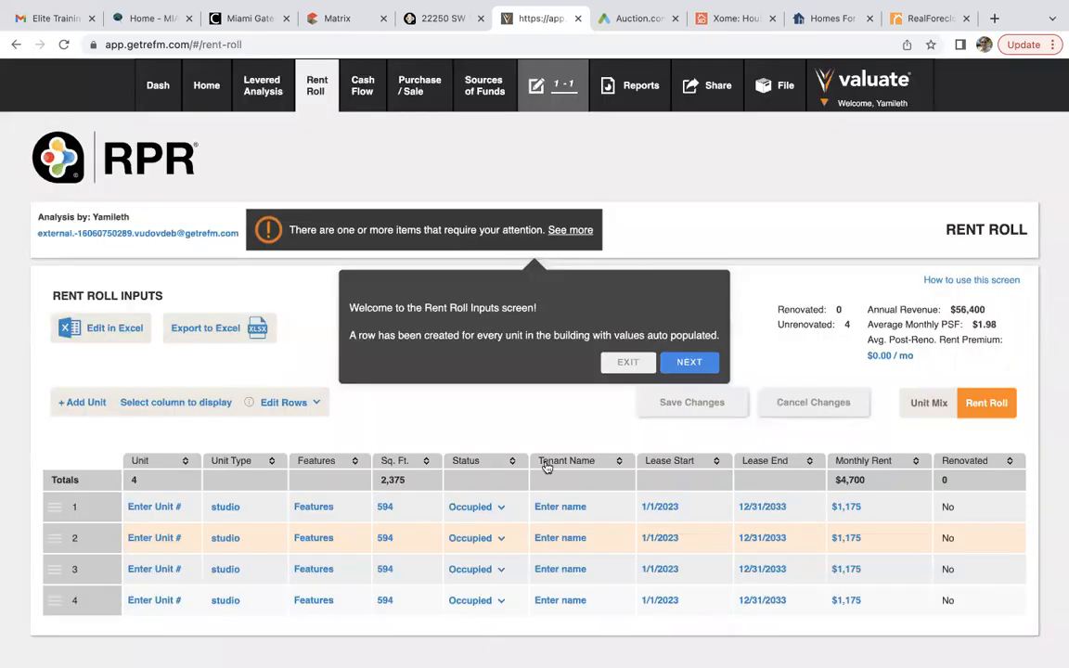
Exit the Rent Roll tour and view Purchase / Sale returns: 6.42% unlevered, 7.37% levered IRR.
left_click(689, 362)
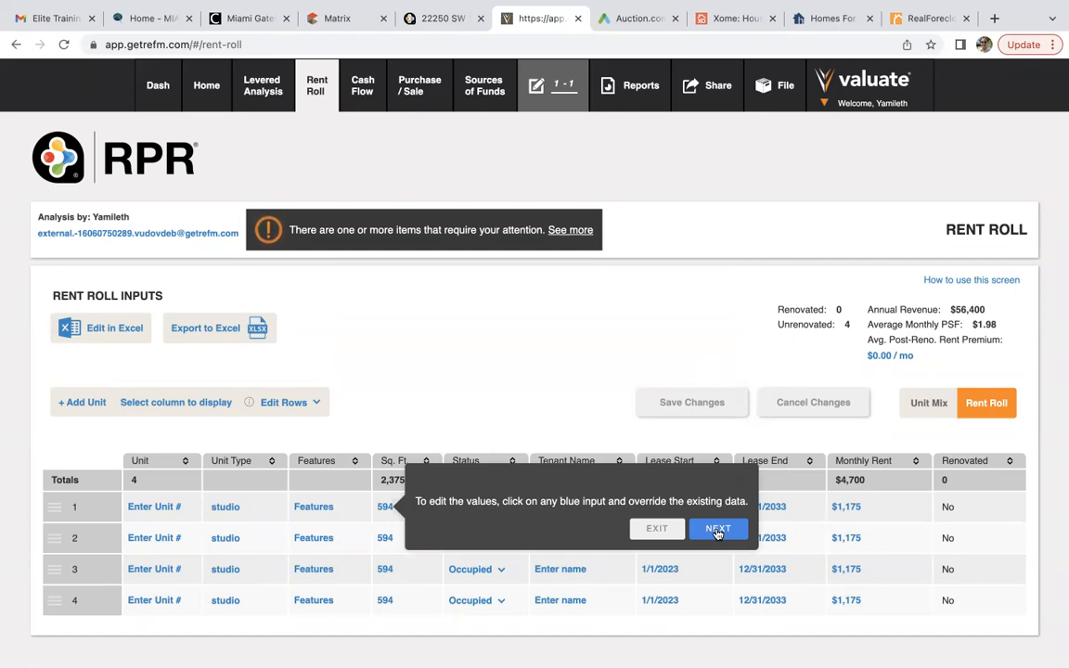
left_click(718, 529)
left_click(679, 359)
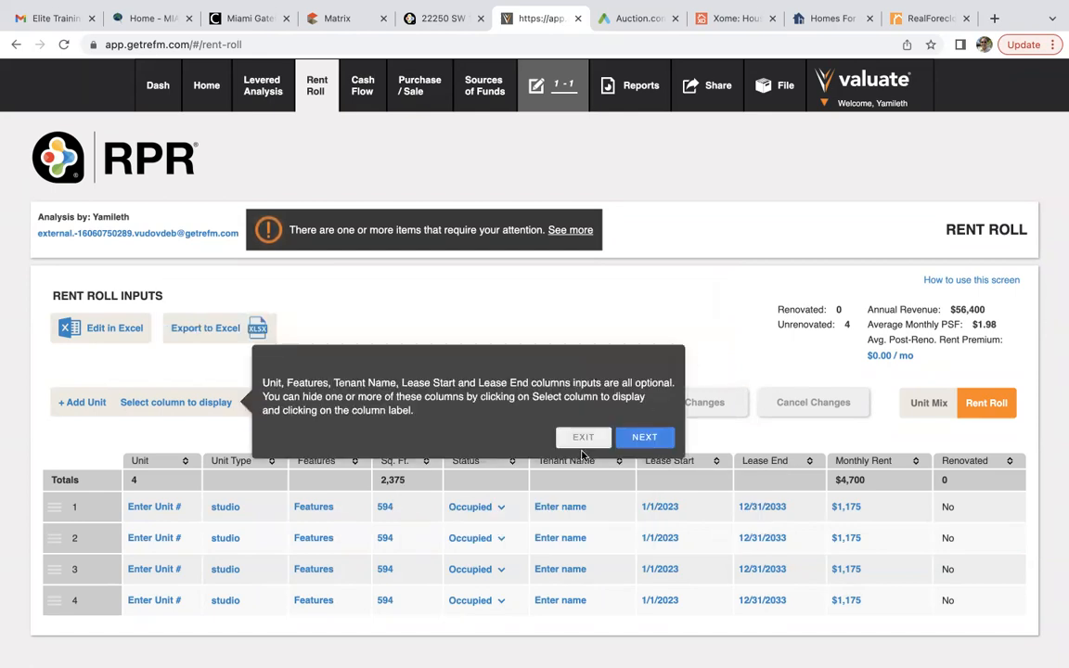
left_click(582, 440)
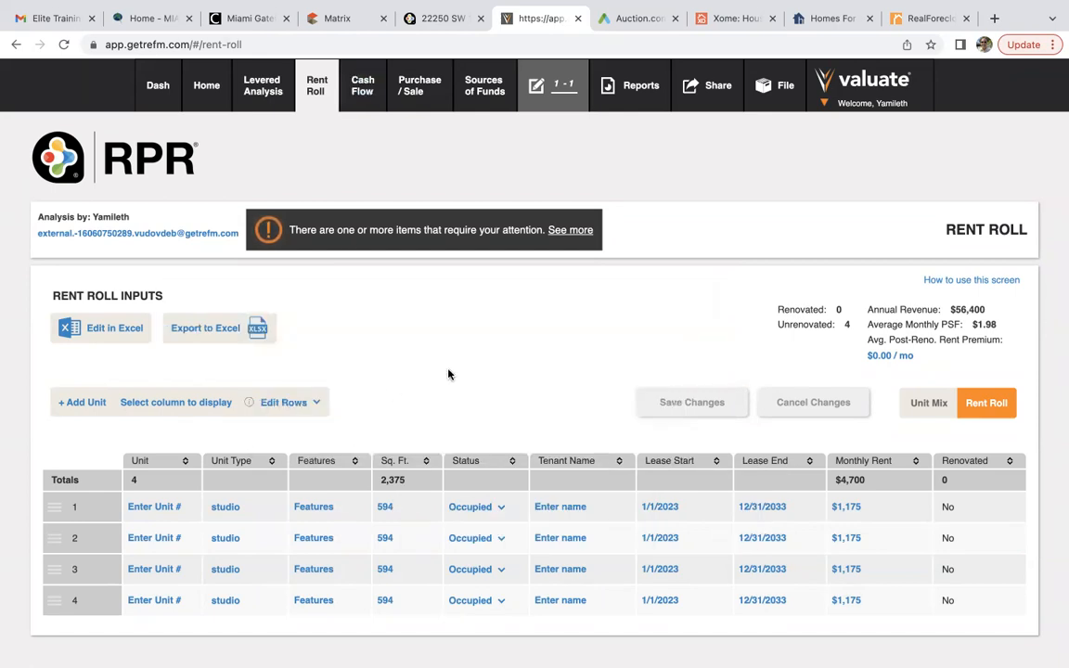
scroll(449, 375, "down", 1)
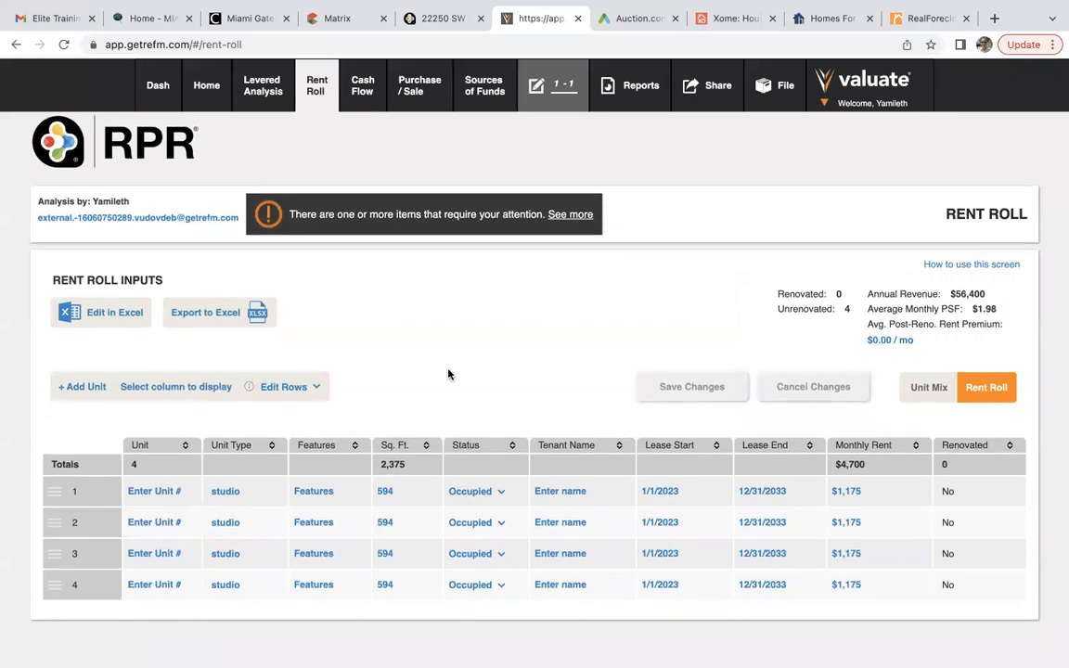
left_click(407, 81)
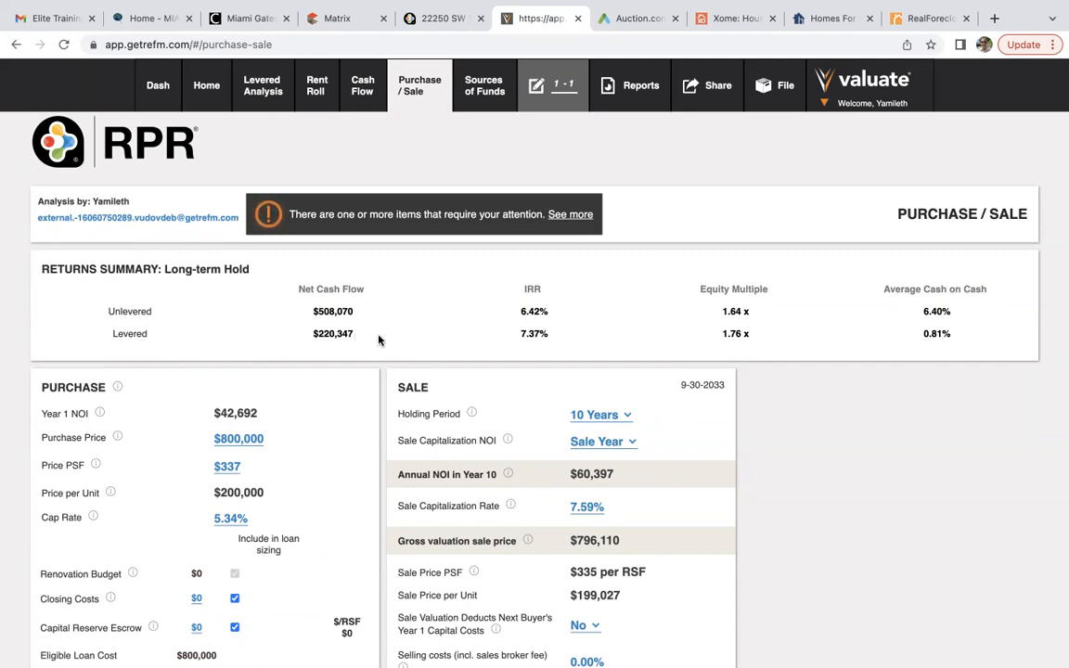
scroll(379, 340, "down", 2)
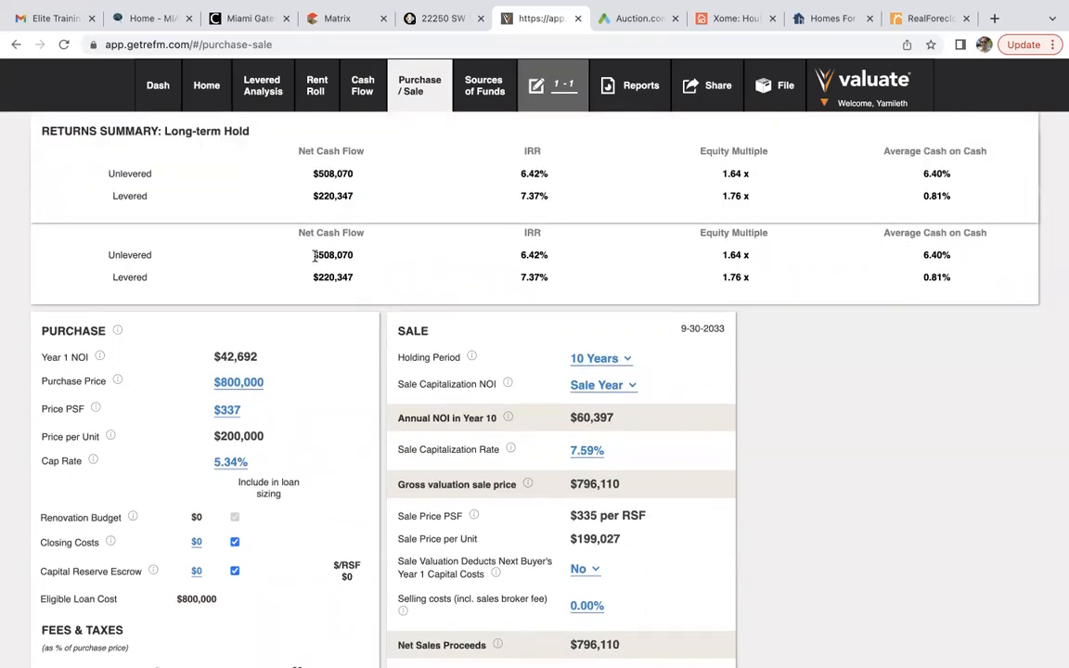
left_click_drag(314, 256, 360, 259)
left_click_drag(521, 256, 550, 259)
left_click_drag(312, 278, 358, 278)
left_click_drag(520, 278, 549, 281)
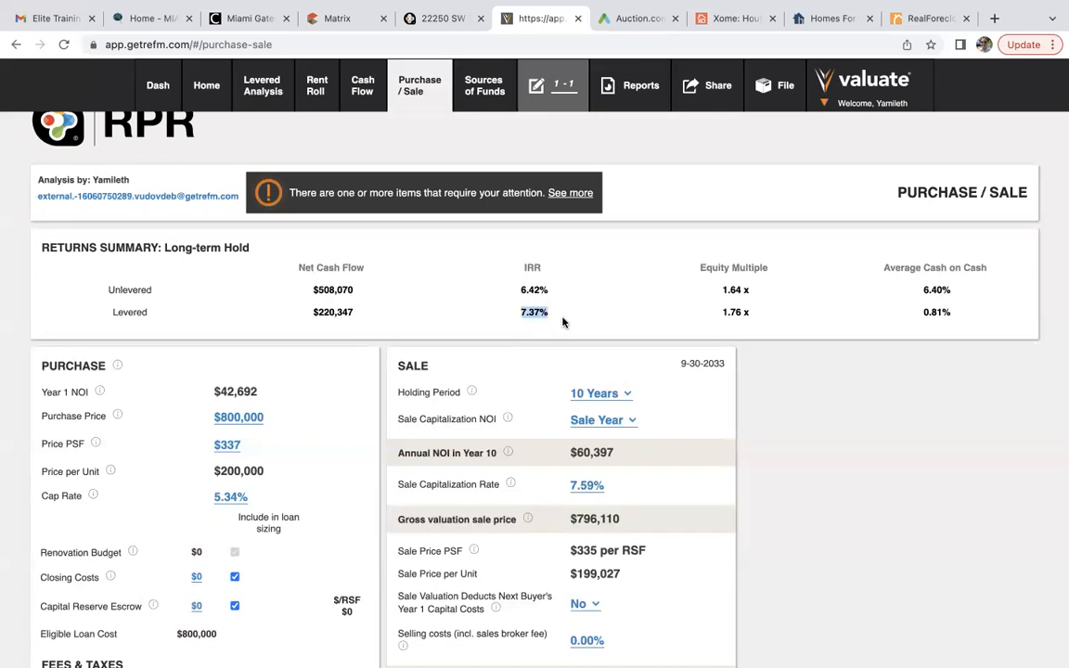
scroll(563, 322, "down", 1)
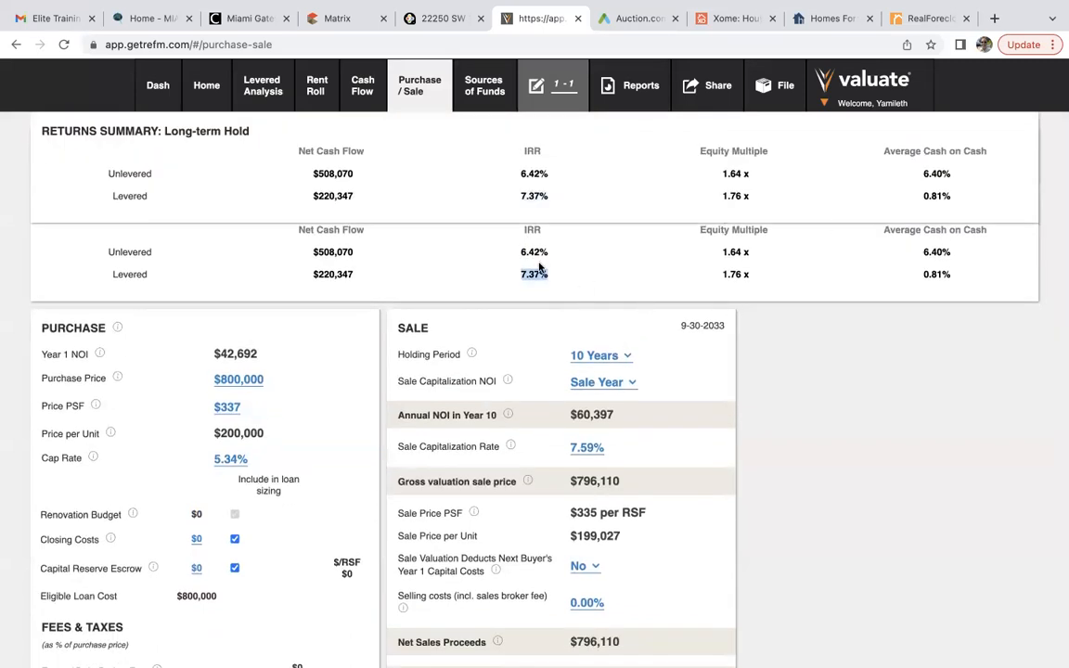
scroll(557, 289, "up", 1)
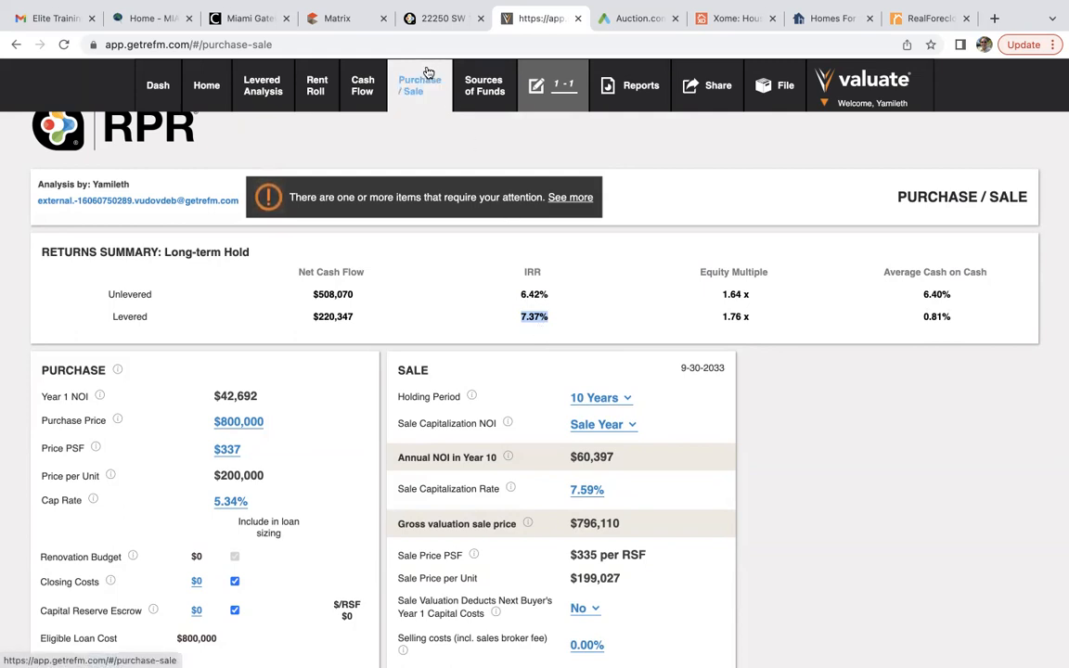
scroll(282, 515, "down", 2)
left_click(282, 522)
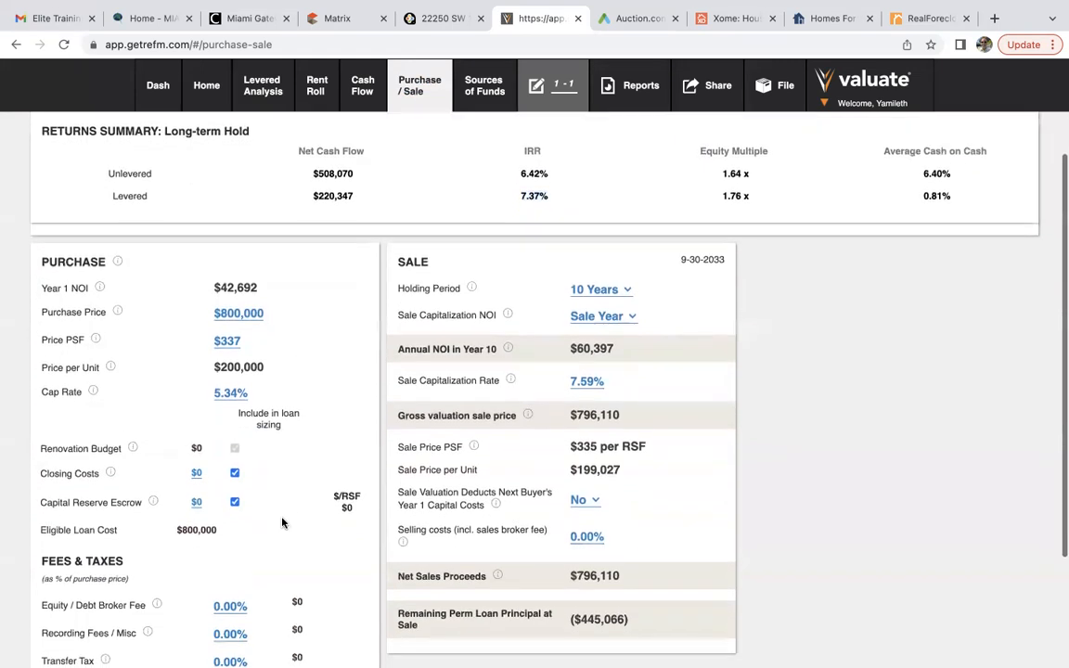
Add $24,000 closing costs, lowering returns to 6.01% unlevered and 6.22% levered IRR.
left_click(197, 474)
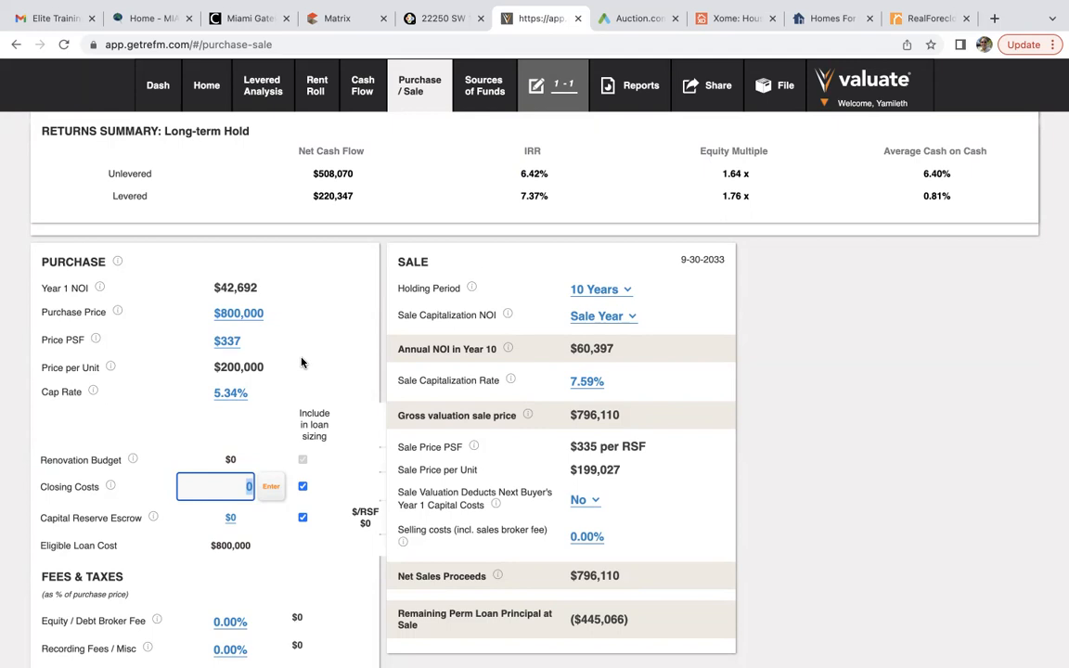
type("24000")
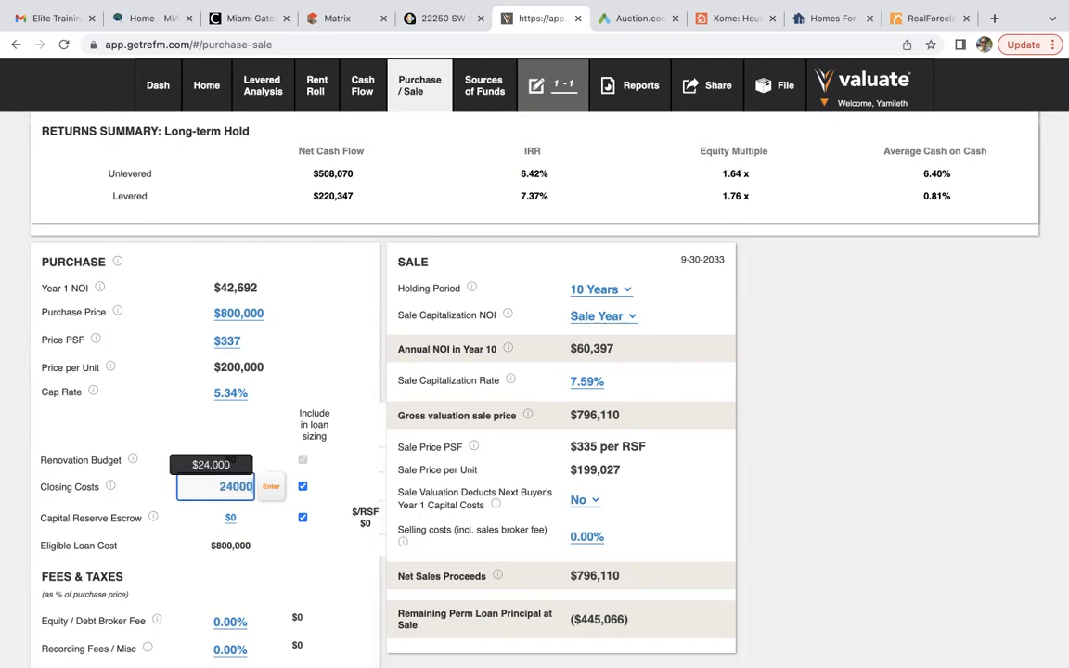
left_click(271, 487)
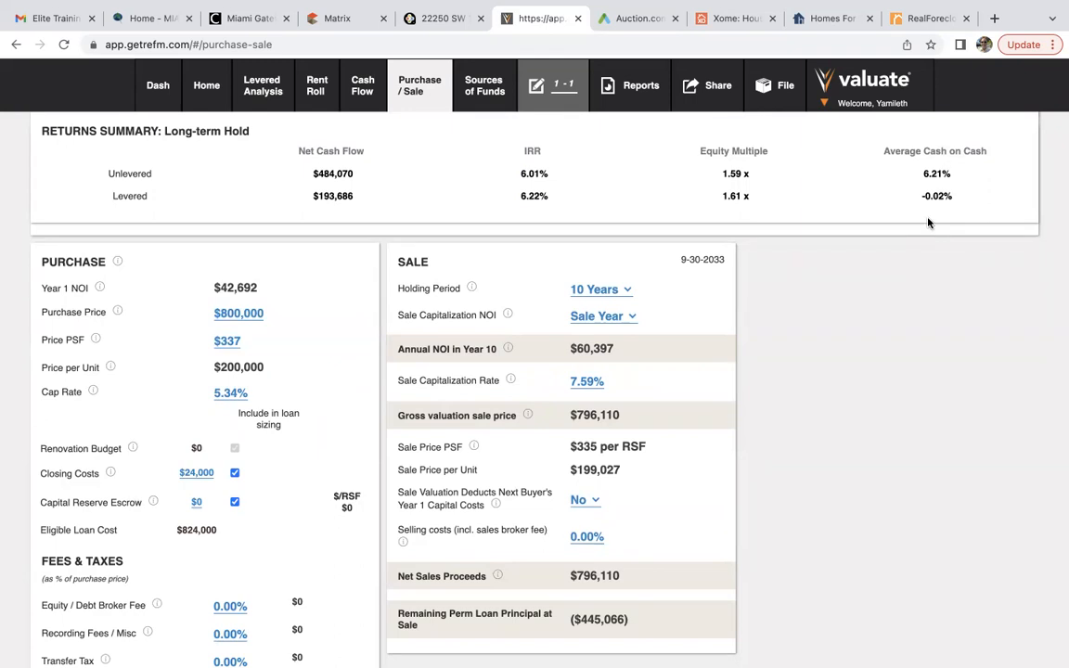
scroll(929, 223, "up", 1)
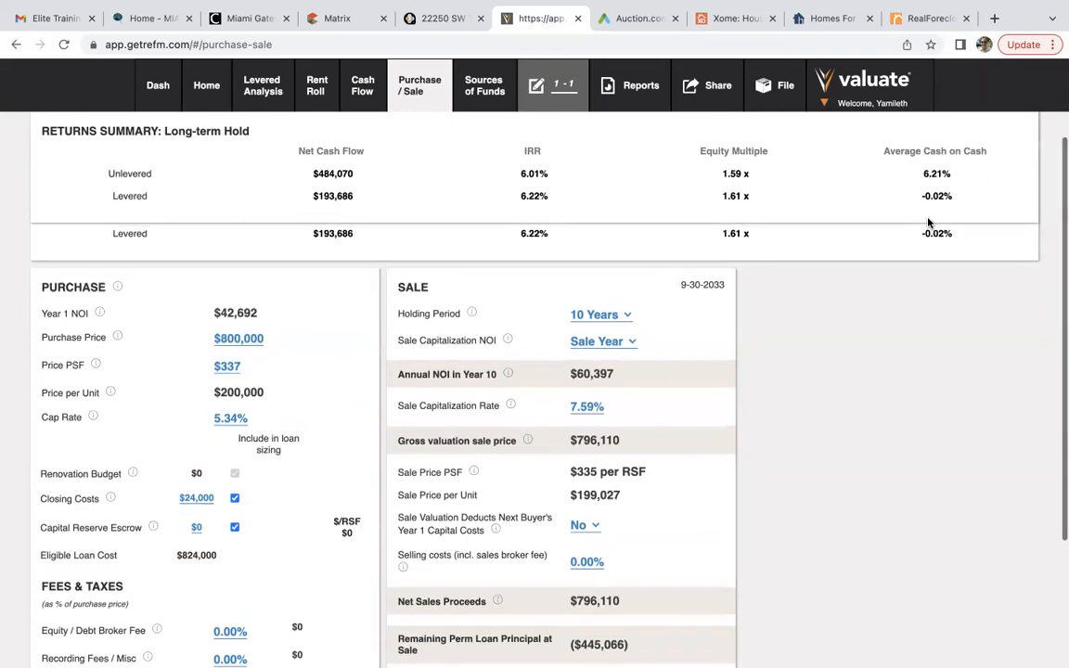
Change purchase price to $750,000 and closing costs to $22,000, giving 6.92% unlevered IRR.
left_click(236, 338)
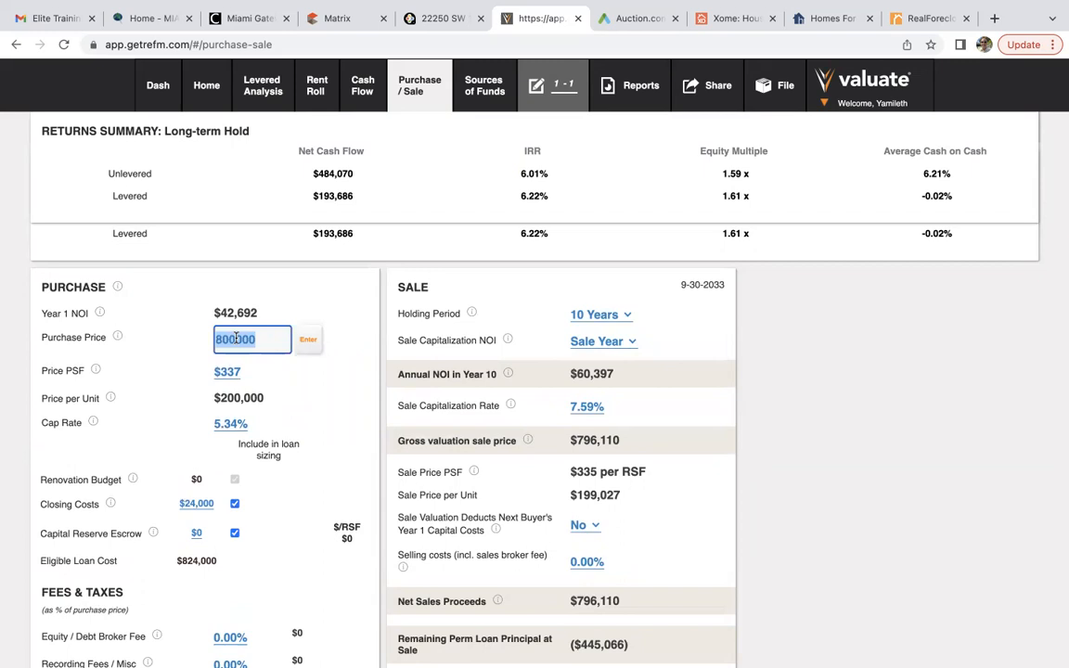
type("7")
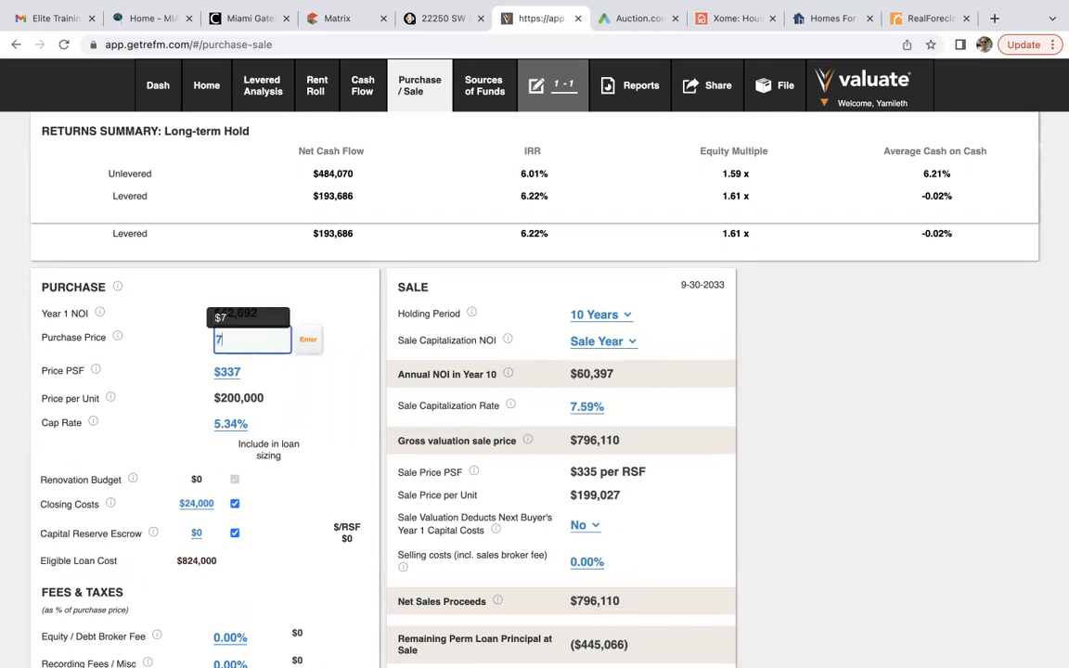
type("50000")
left_click(308, 340)
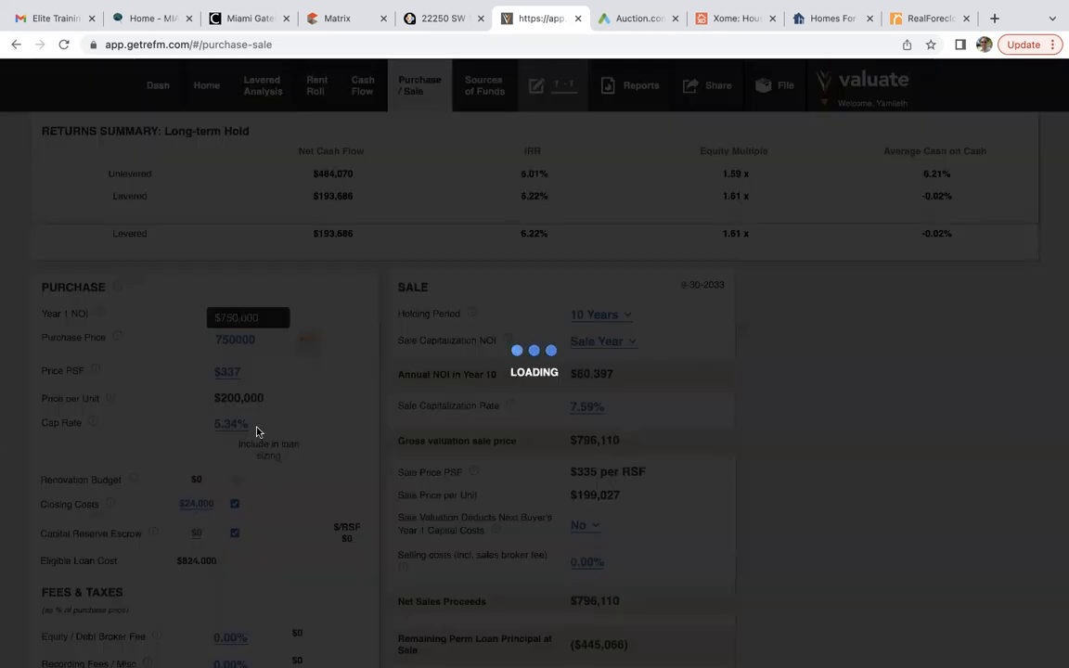
scroll(270, 432, "down", 3)
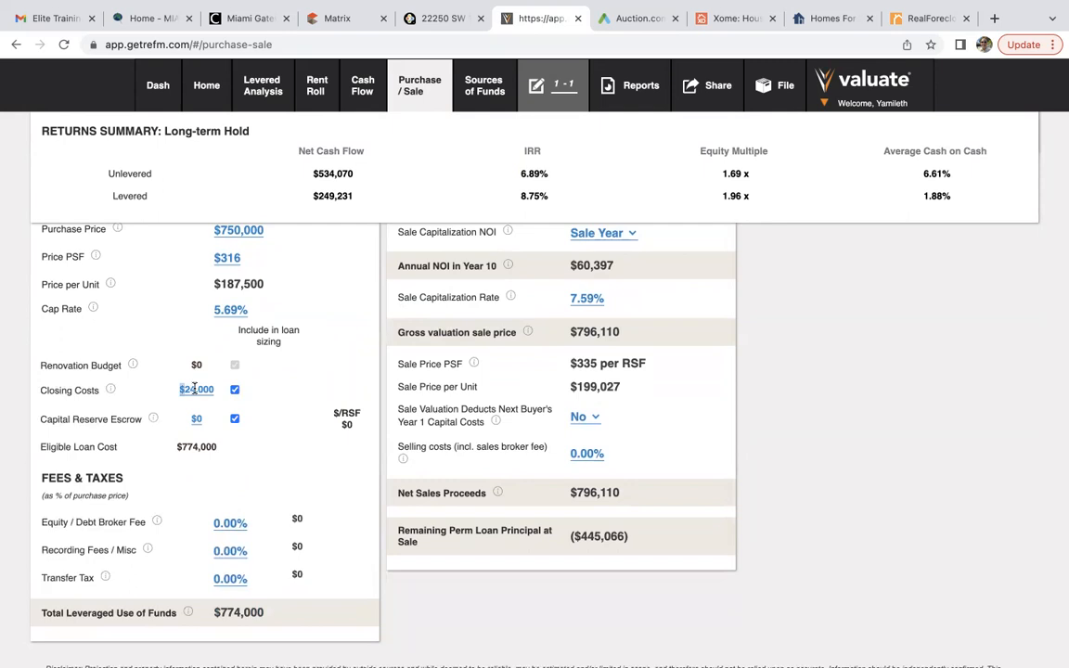
left_click(195, 389)
type("22000")
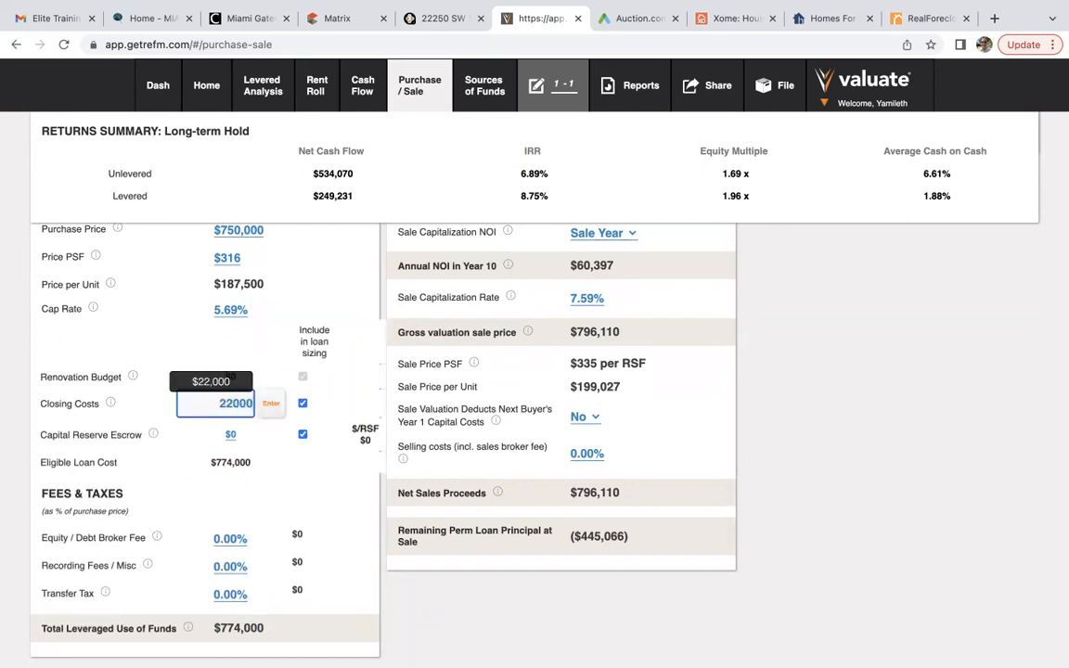
left_click(271, 403)
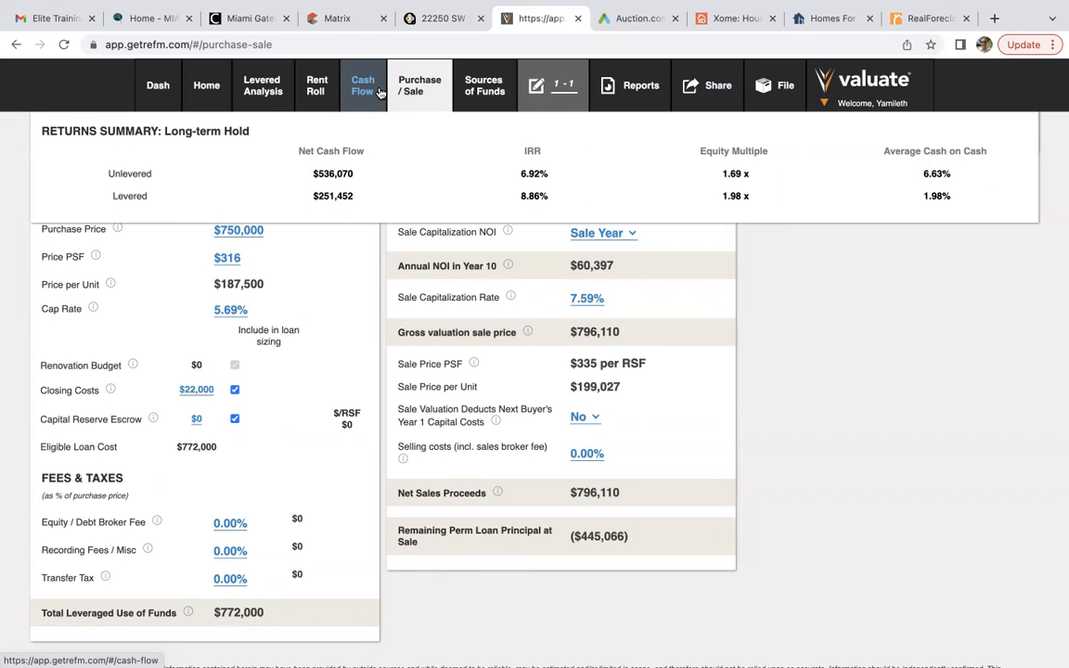
Lower the loan interest rate to 6.50% in Sources of Funds, lifting levered IRR to 9.18%.
left_click(488, 95)
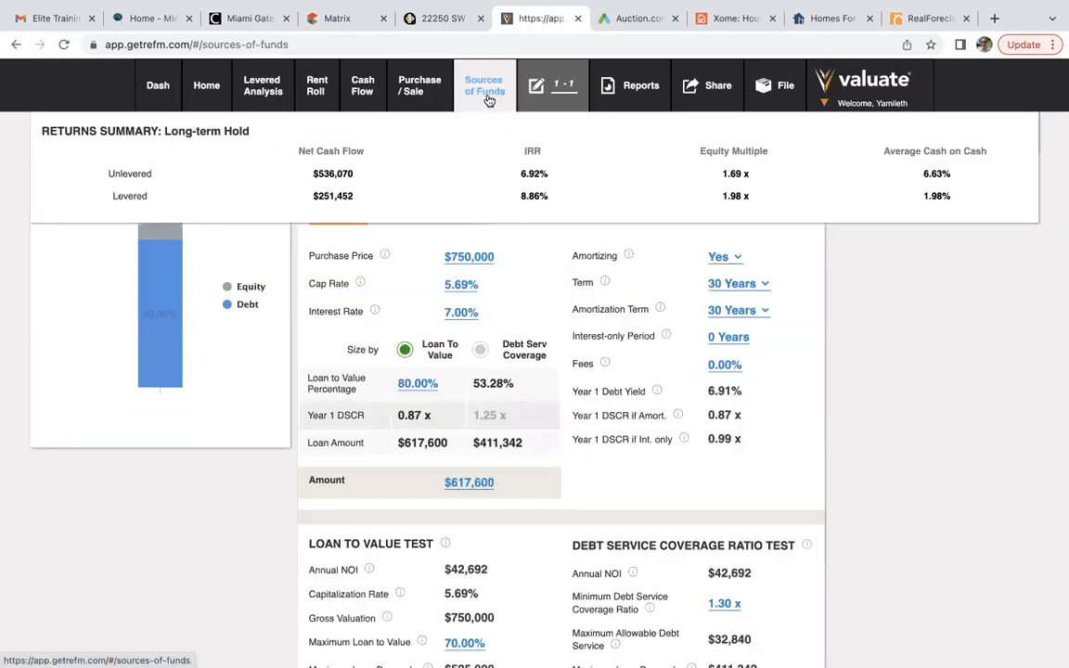
left_click(462, 313)
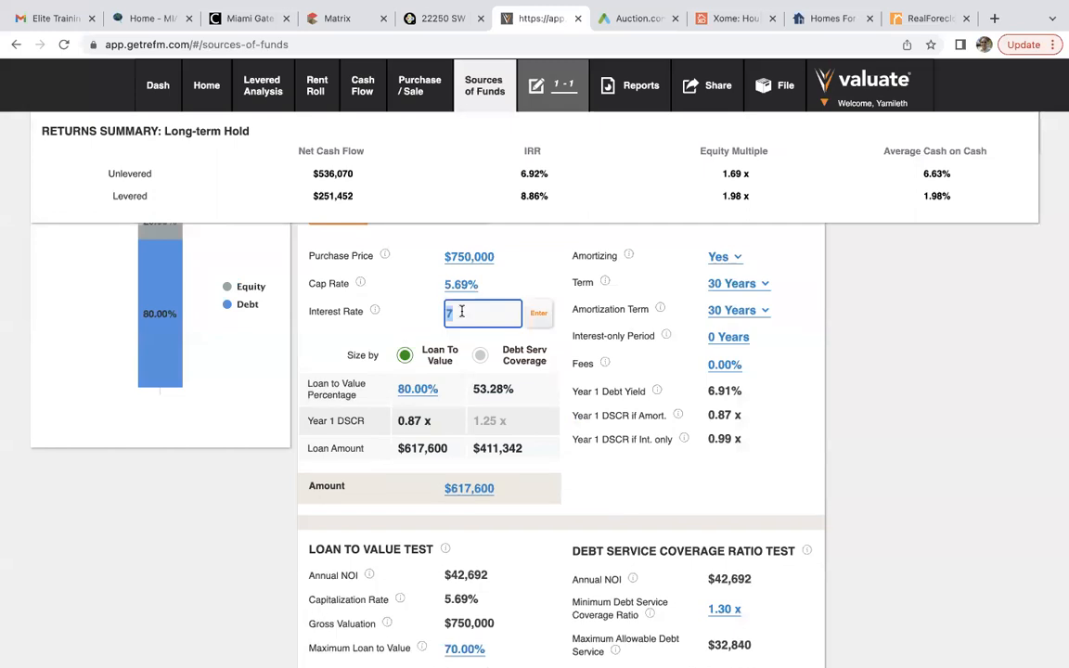
type("6.5")
left_click(540, 313)
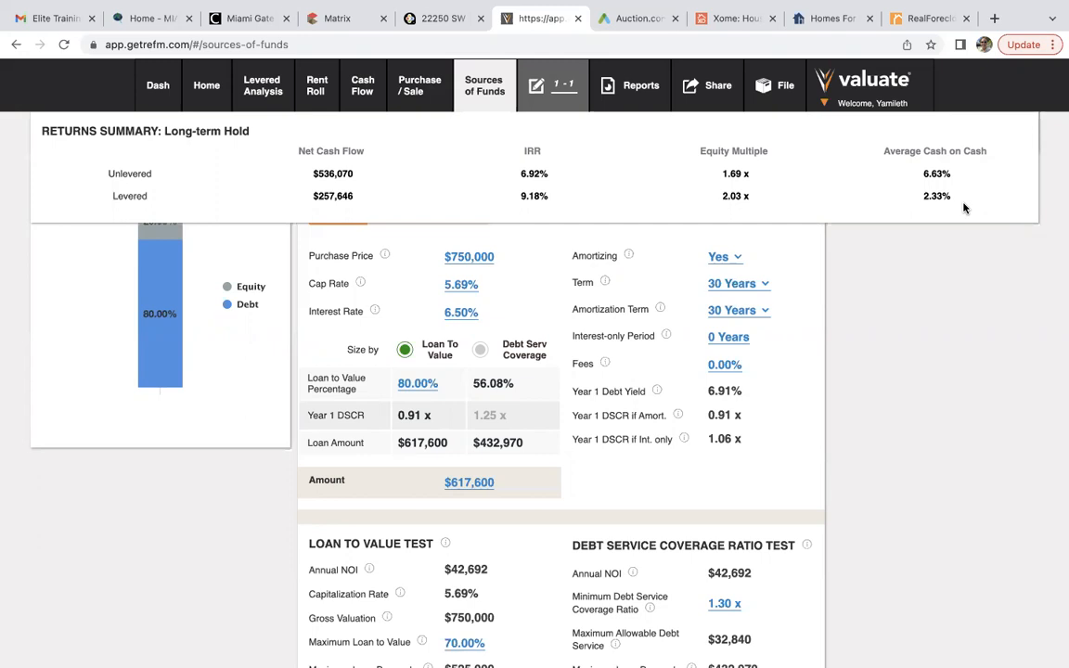
left_click(785, 85)
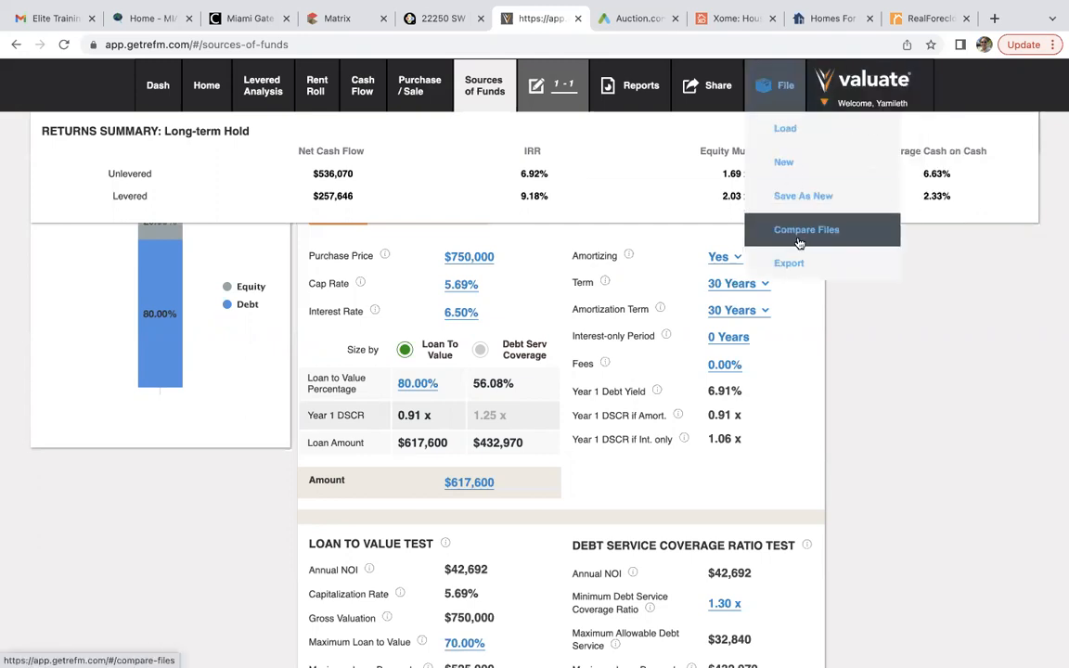
mouse_move(796, 266)
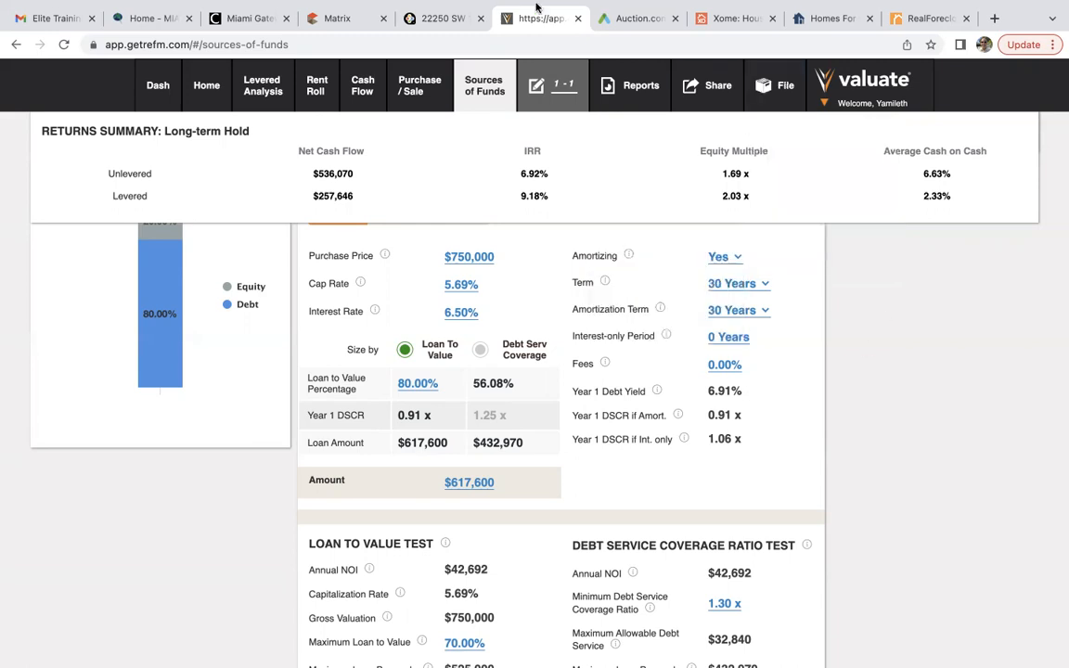
left_click(441, 15)
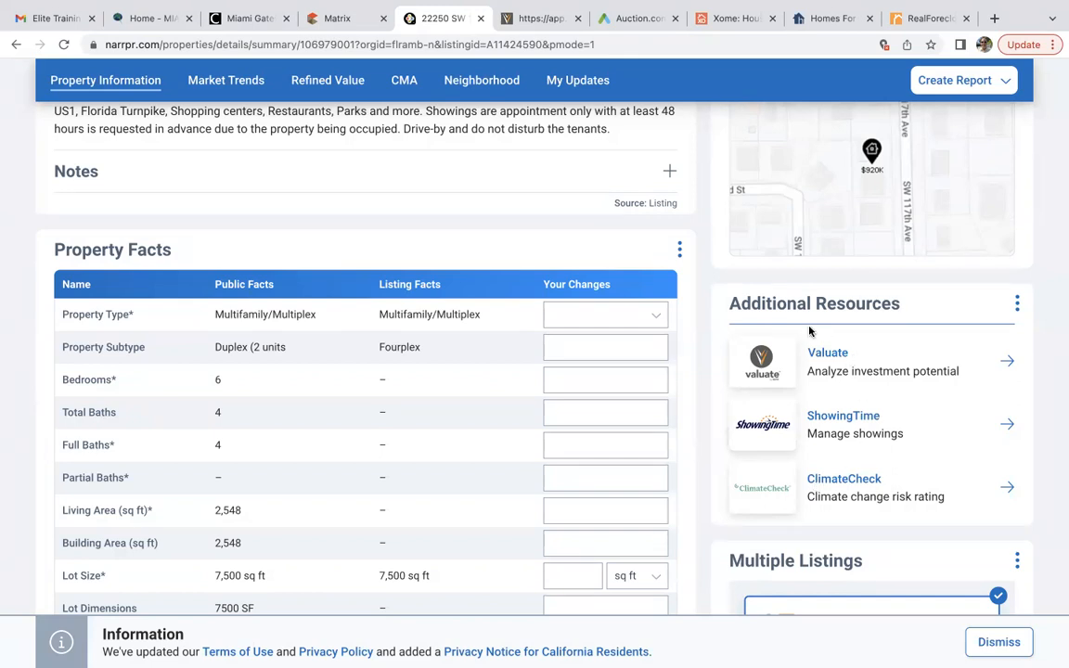
scroll(810, 331, "up", 10)
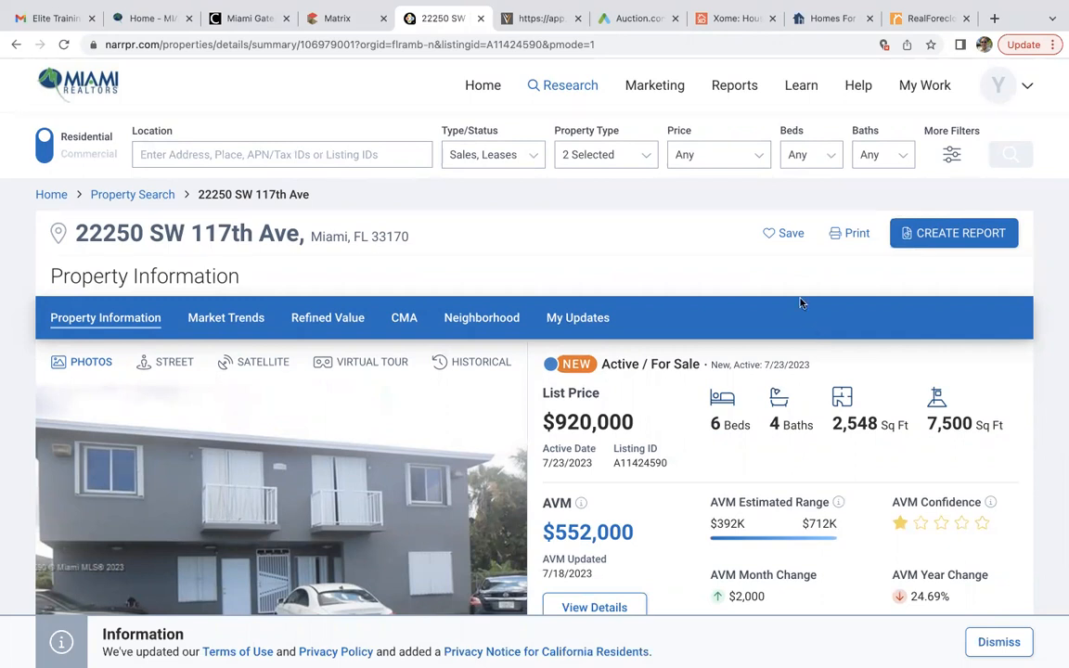
left_click(339, 18)
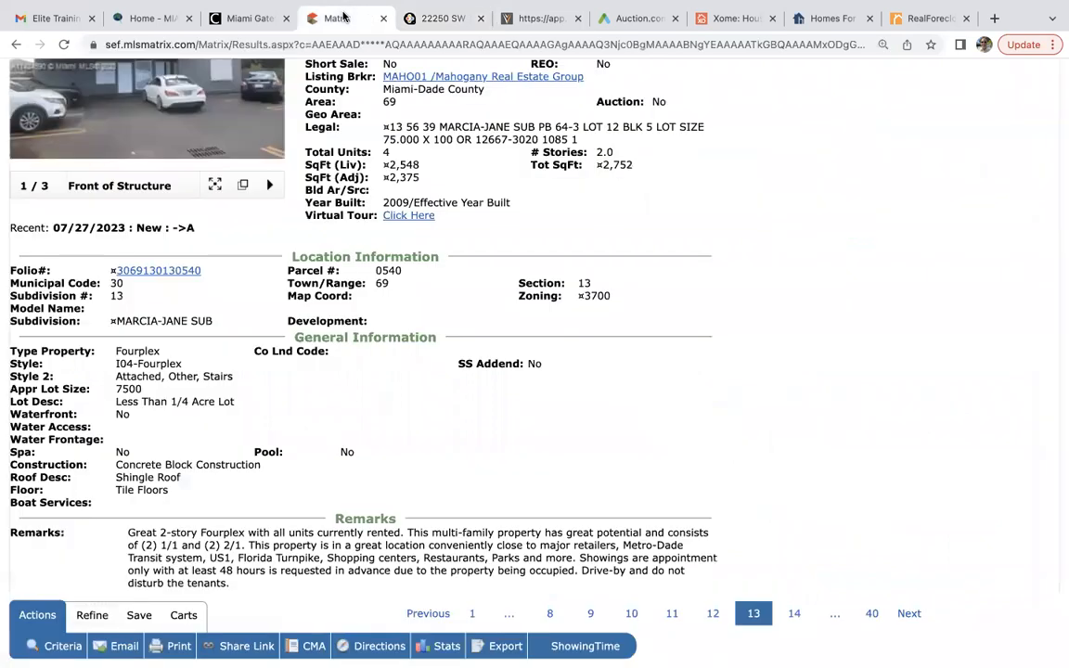
Start a commercial search for for-sale Apartments, excluding coming-soon and under-contract listings.
scroll(392, 236, "up", 5)
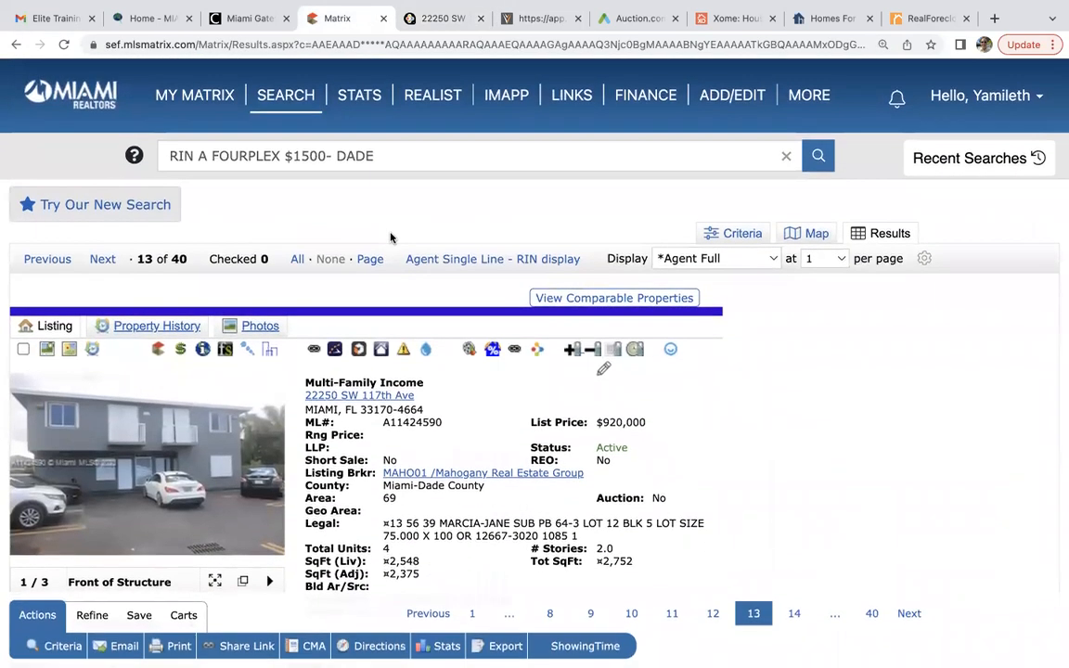
mouse_move(290, 96)
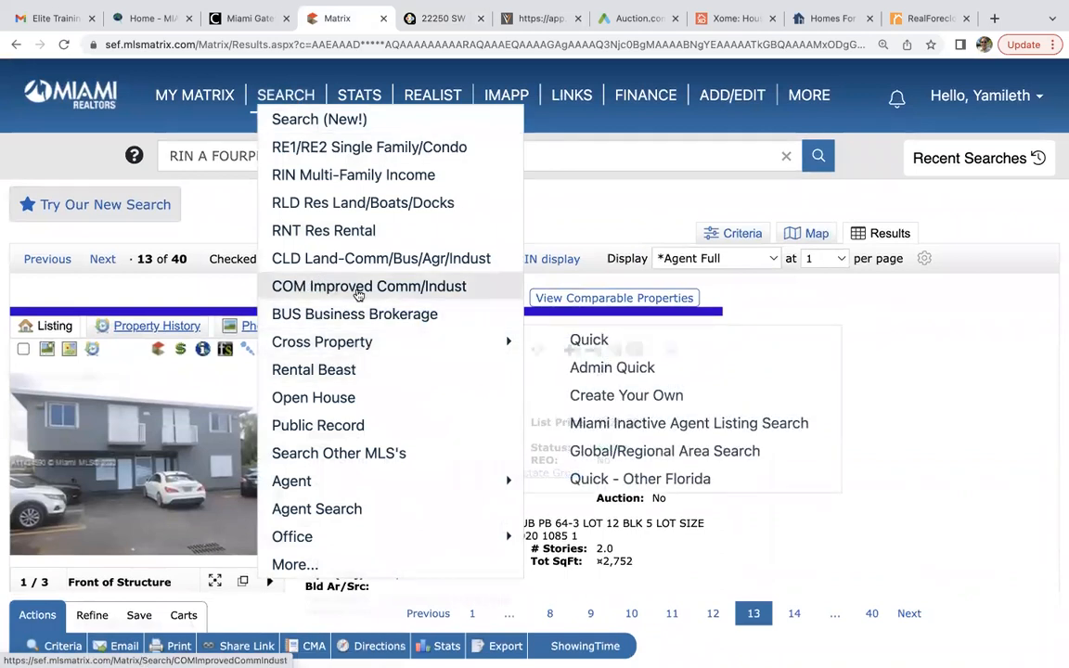
left_click(283, 288)
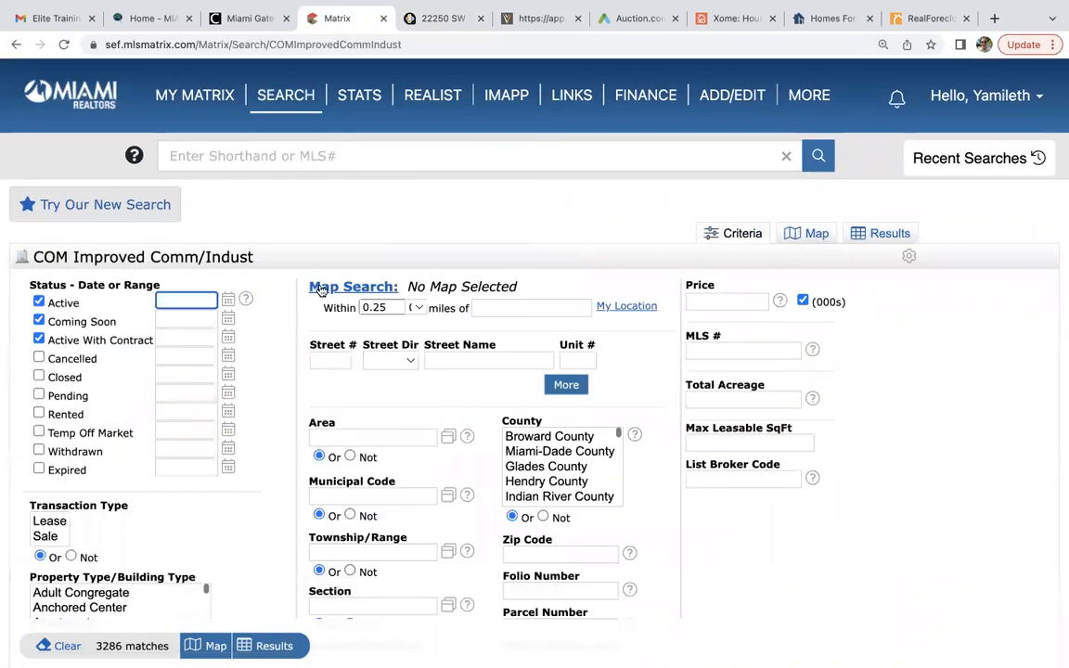
left_click(39, 322)
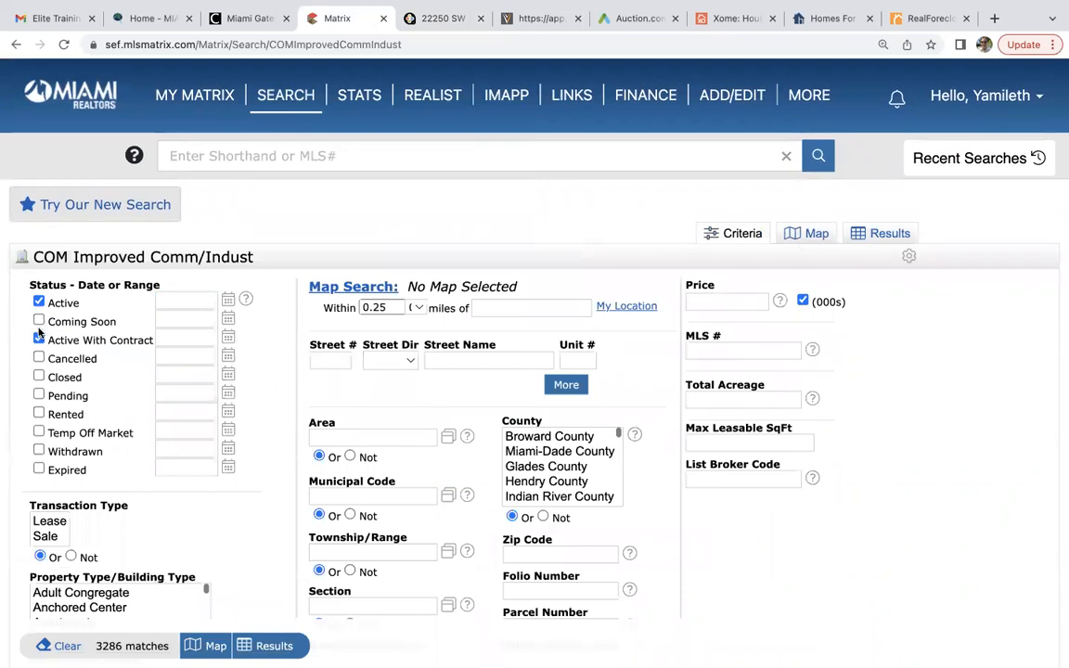
left_click(39, 339)
scroll(272, 506, "down", 3)
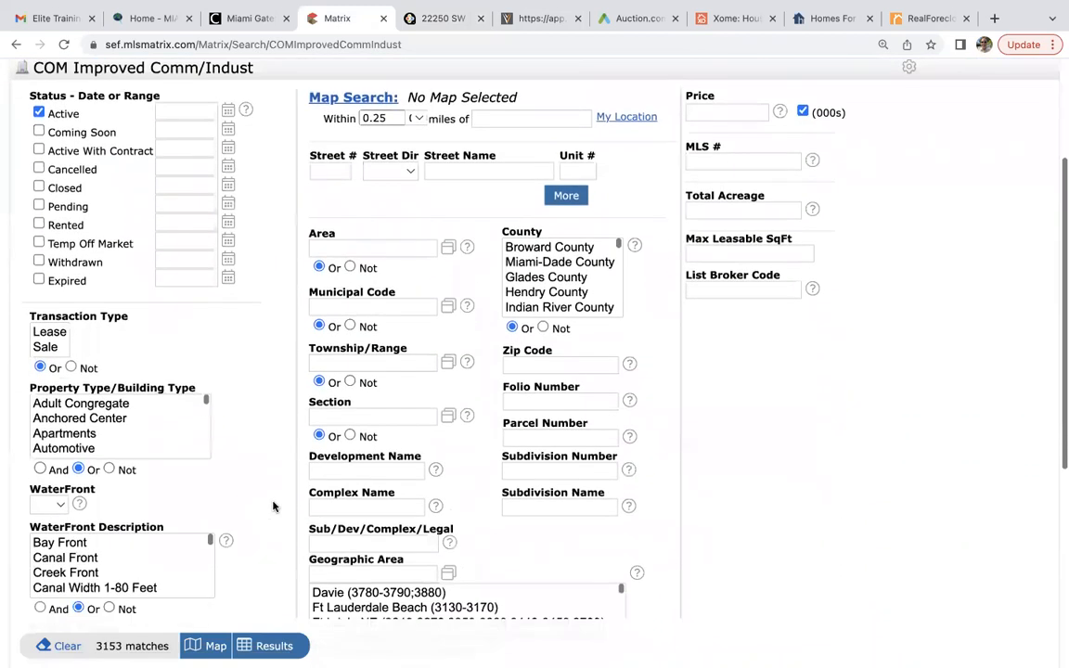
left_click(38, 348)
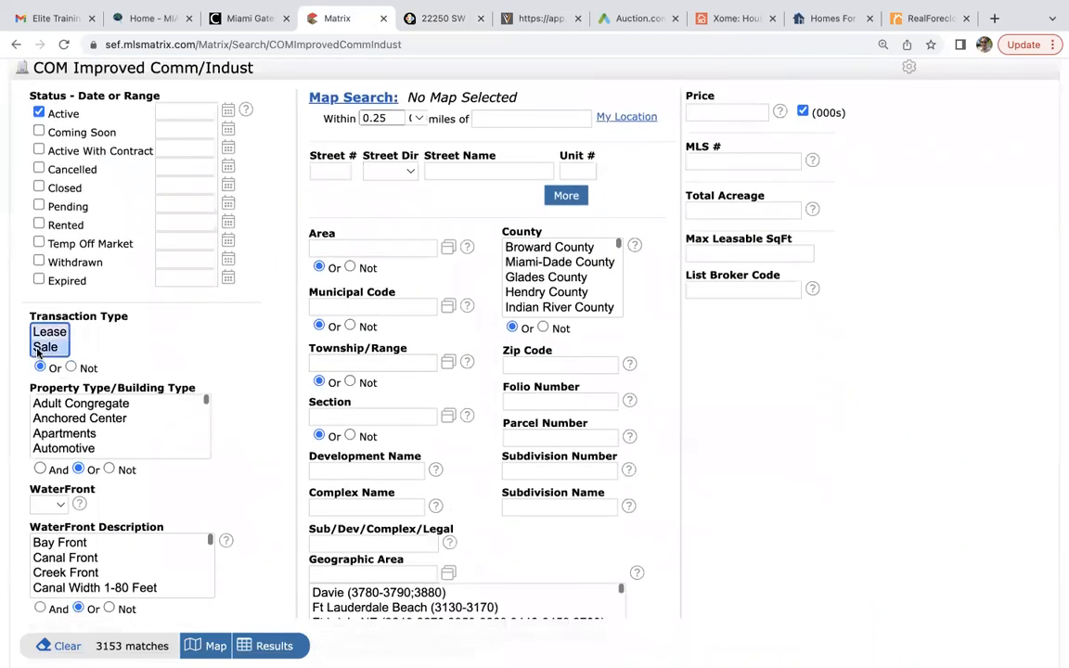
left_click(78, 435)
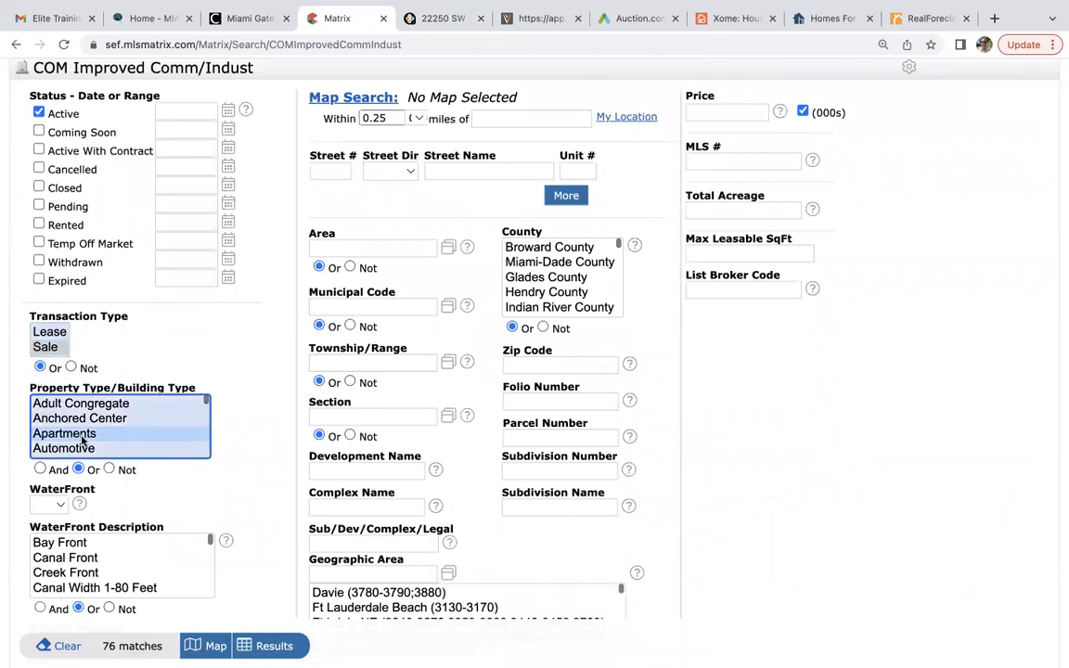
Limit the search to Miami-Dade County with a $2,000,000 maximum price and show the 36 results.
scroll(81, 440, "down", 6)
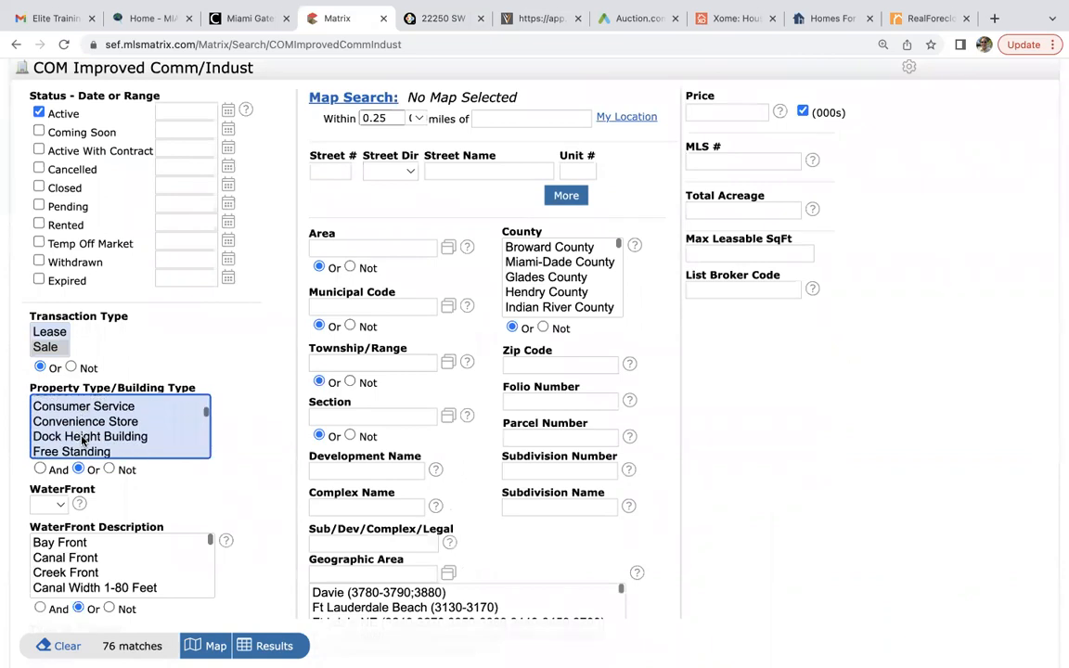
scroll(82, 439, "down", 6)
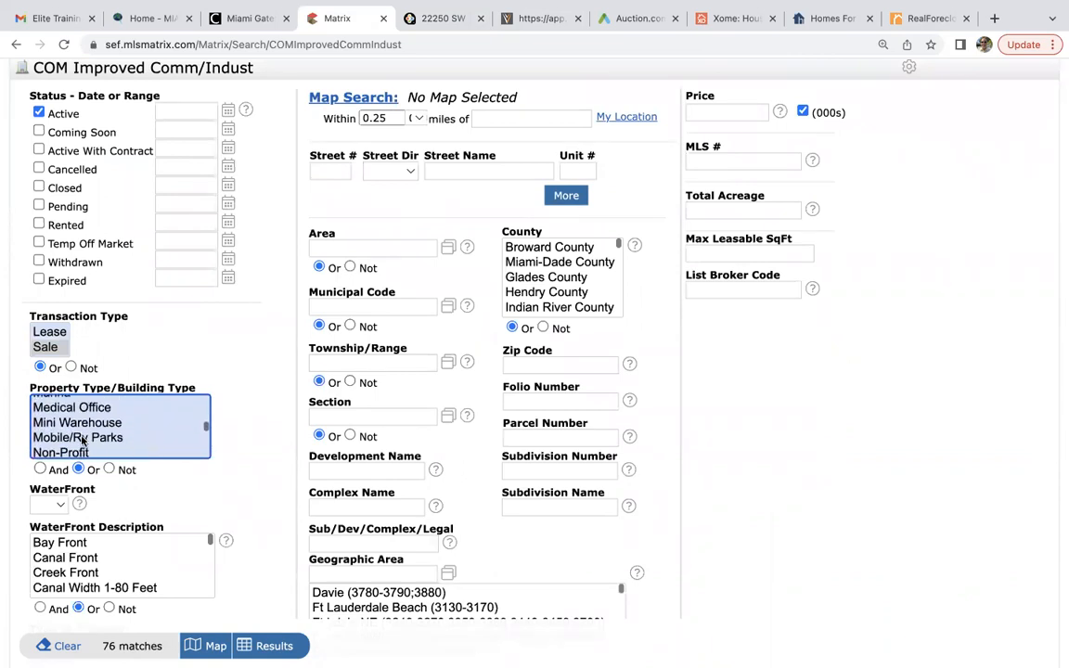
scroll(82, 441, "down", 2)
scroll(82, 442, "down", 1)
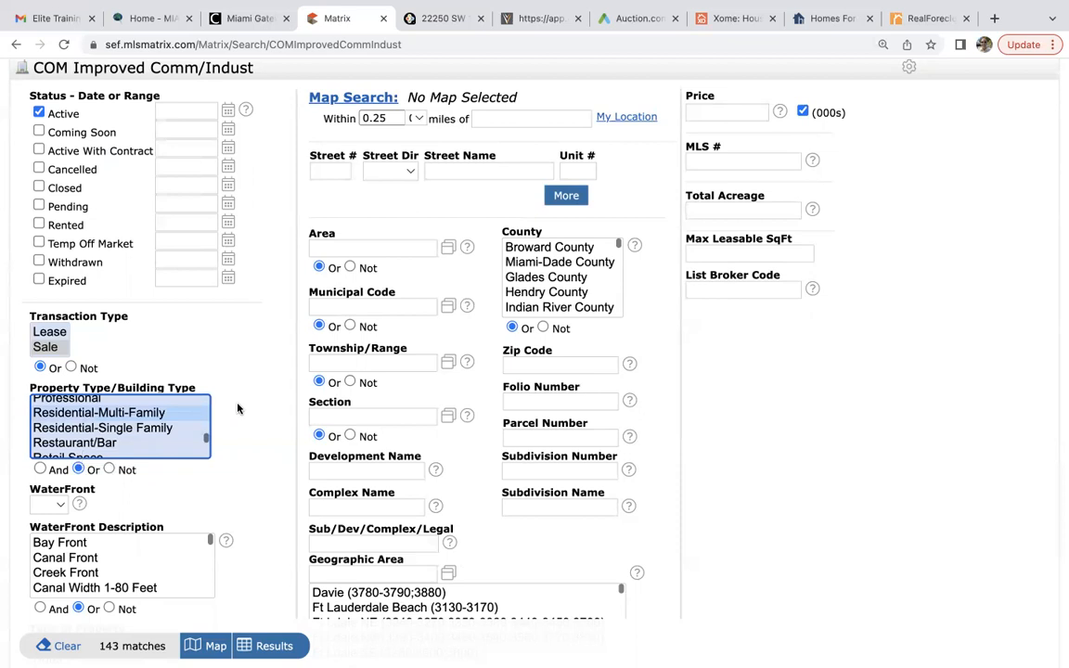
scroll(254, 429, "up", 1)
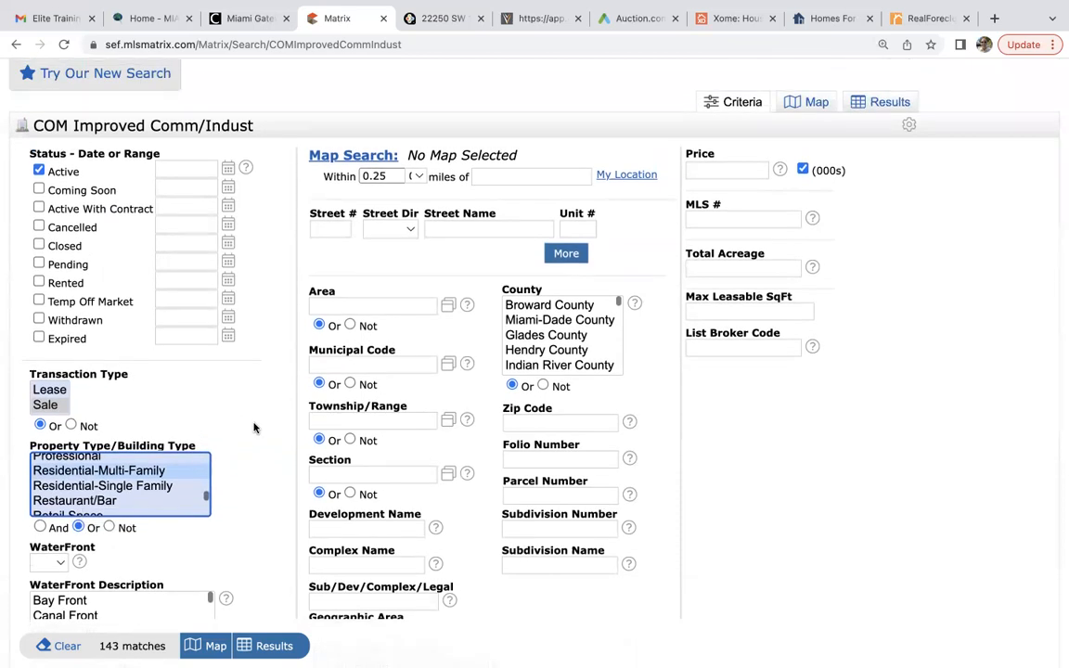
left_click(560, 321)
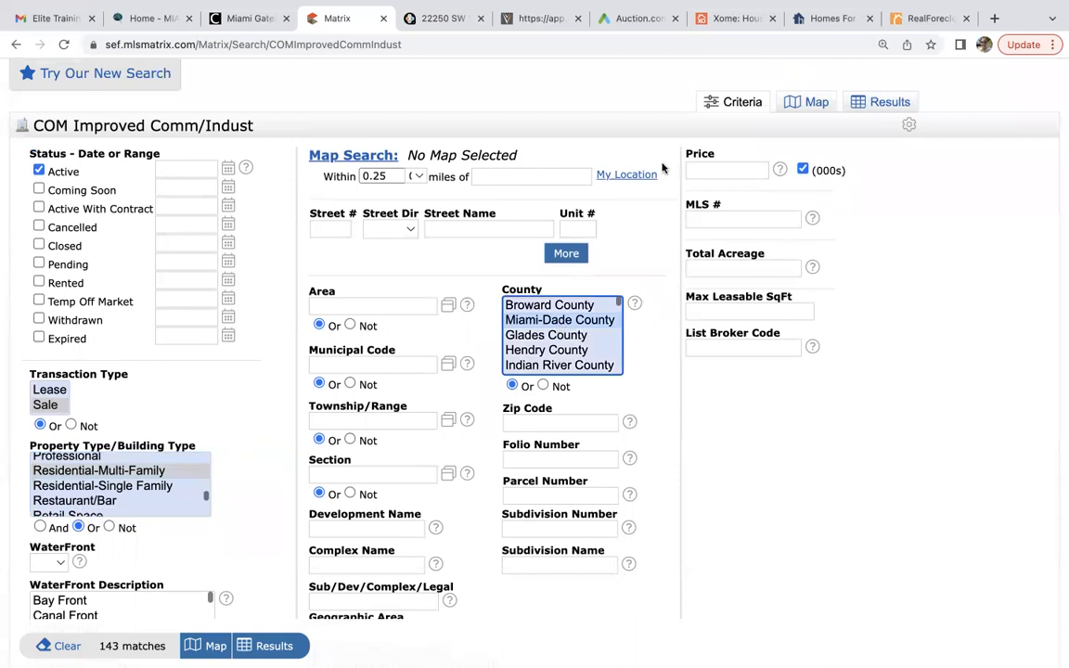
left_click(708, 171)
type("2000-")
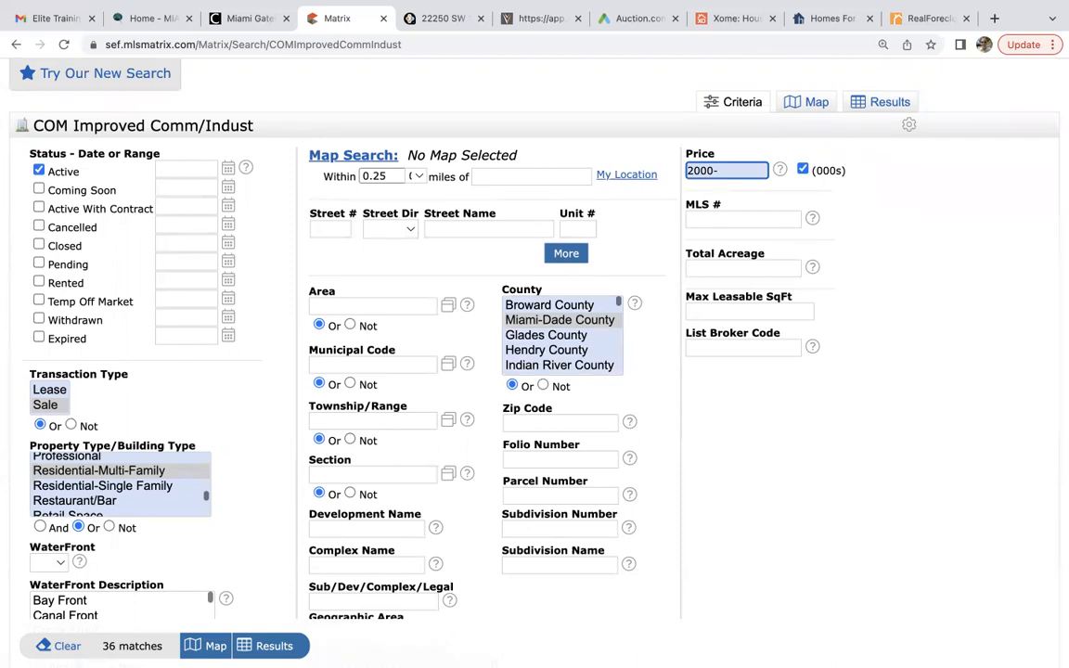
left_click(267, 646)
scroll(388, 508, "down", 5)
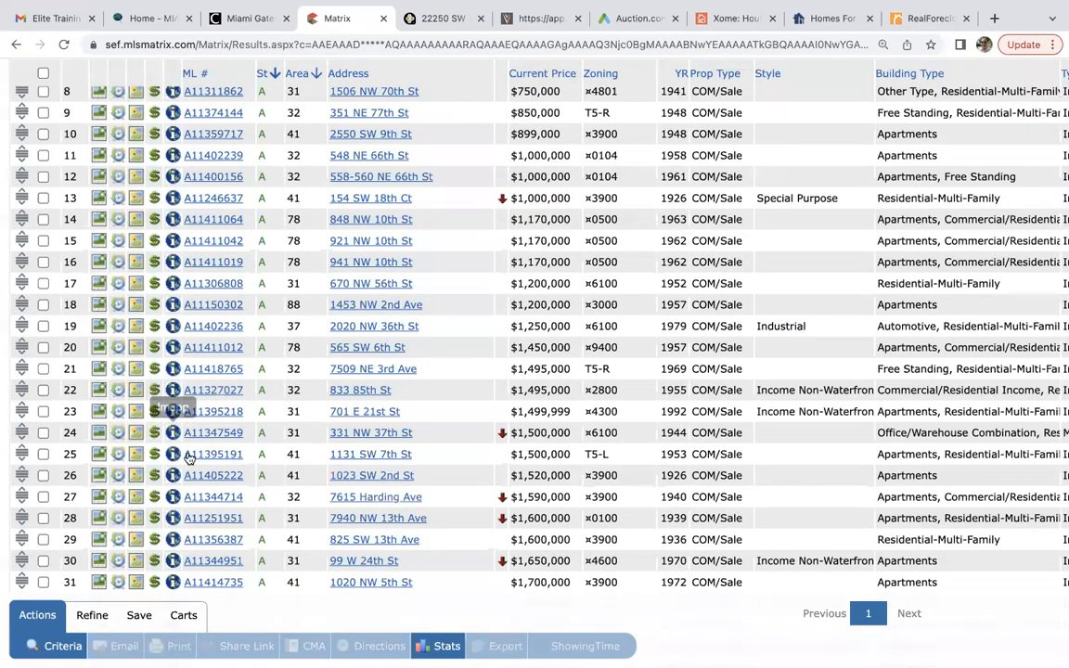
scroll(338, 484, "down", 1)
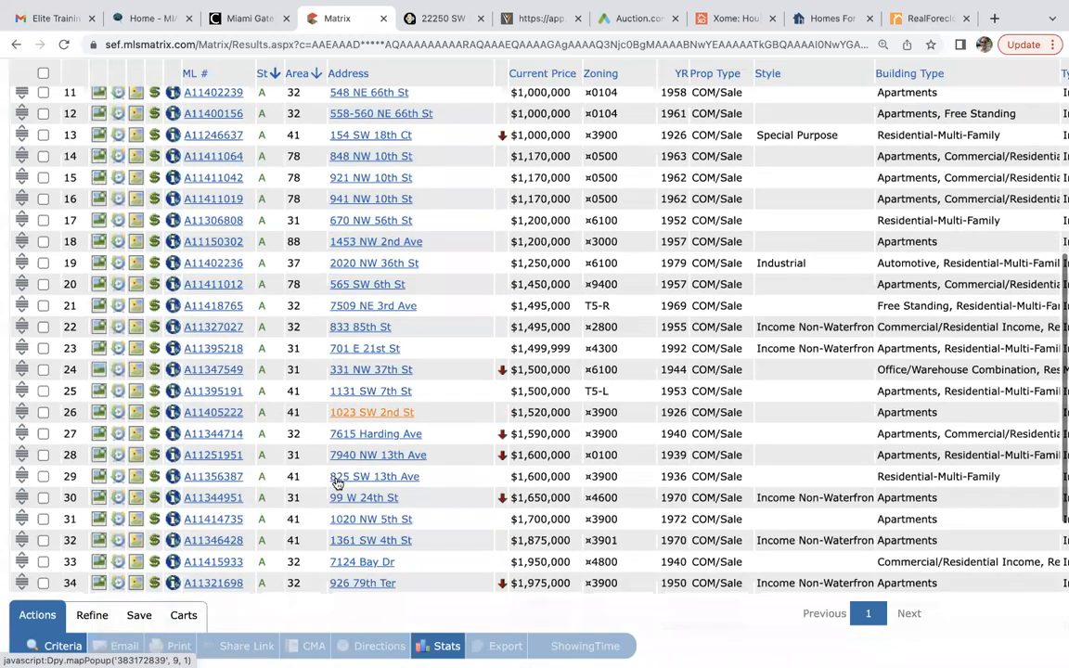
scroll(338, 483, "down", 3)
left_click(216, 475)
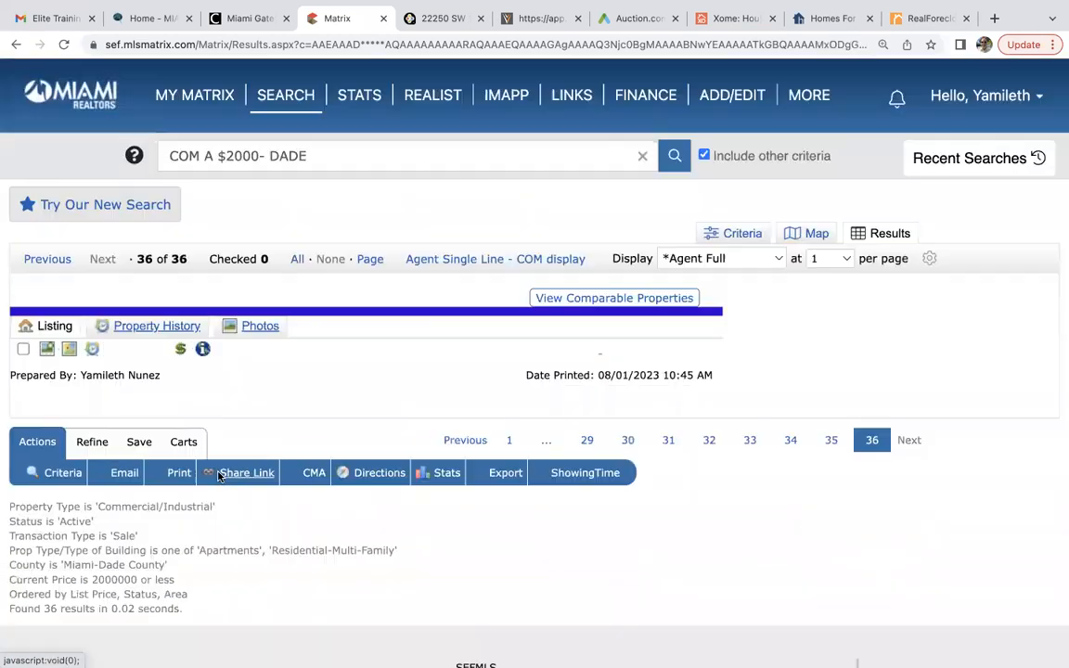
left_click(153, 422)
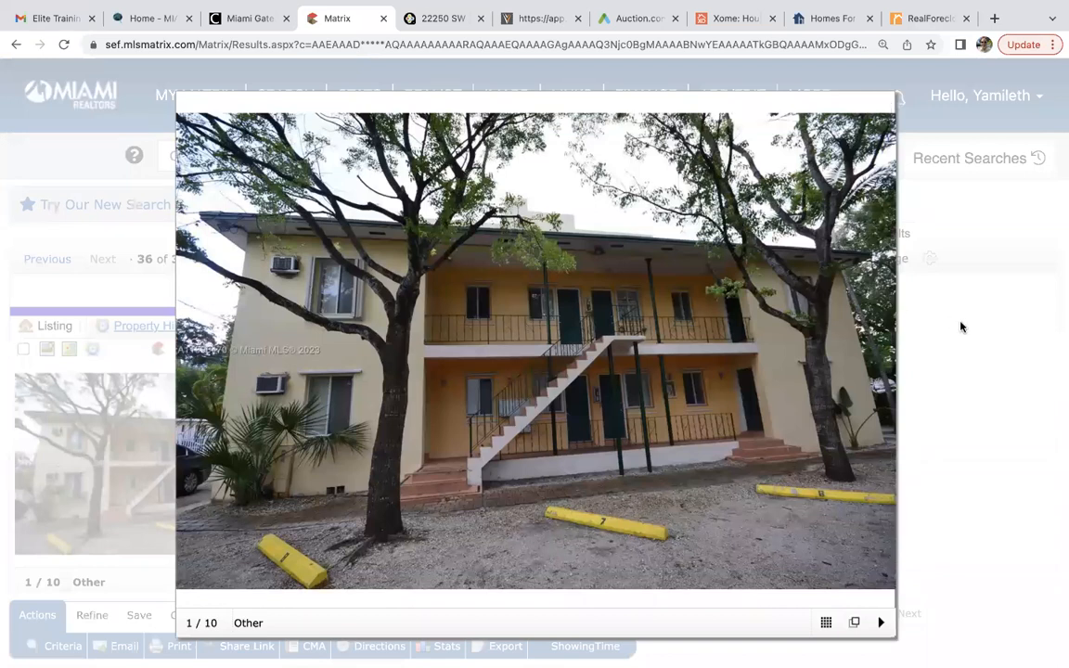
left_click(878, 107)
Scroll through the listing's details, including its 7,260 sq ft lot.
scroll(706, 454, "down", 3)
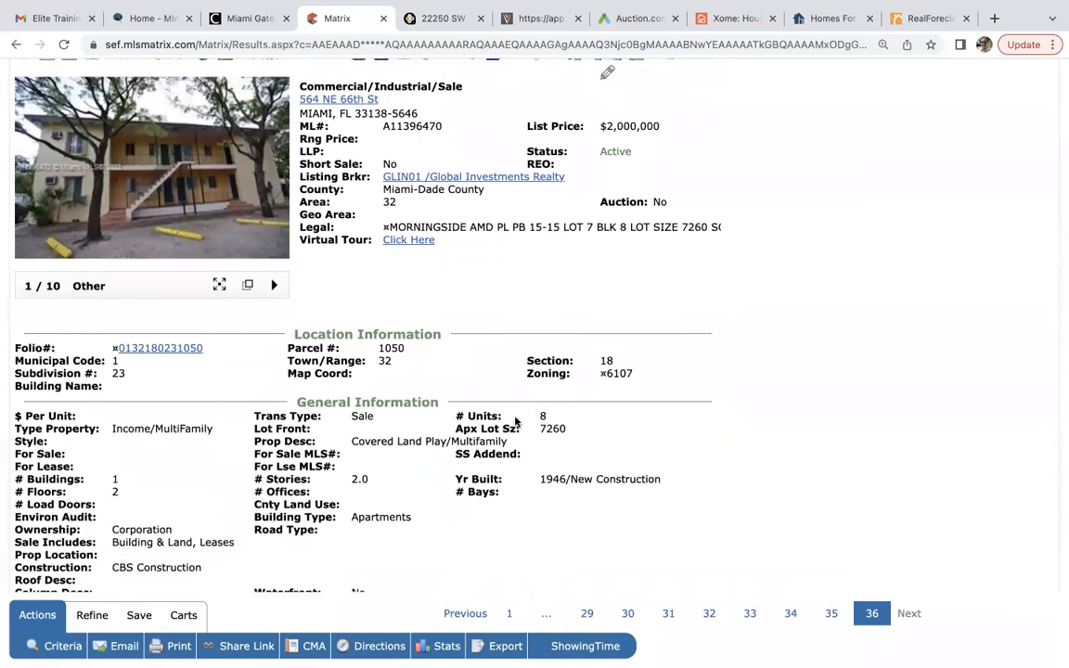
scroll(552, 433, "down", 3)
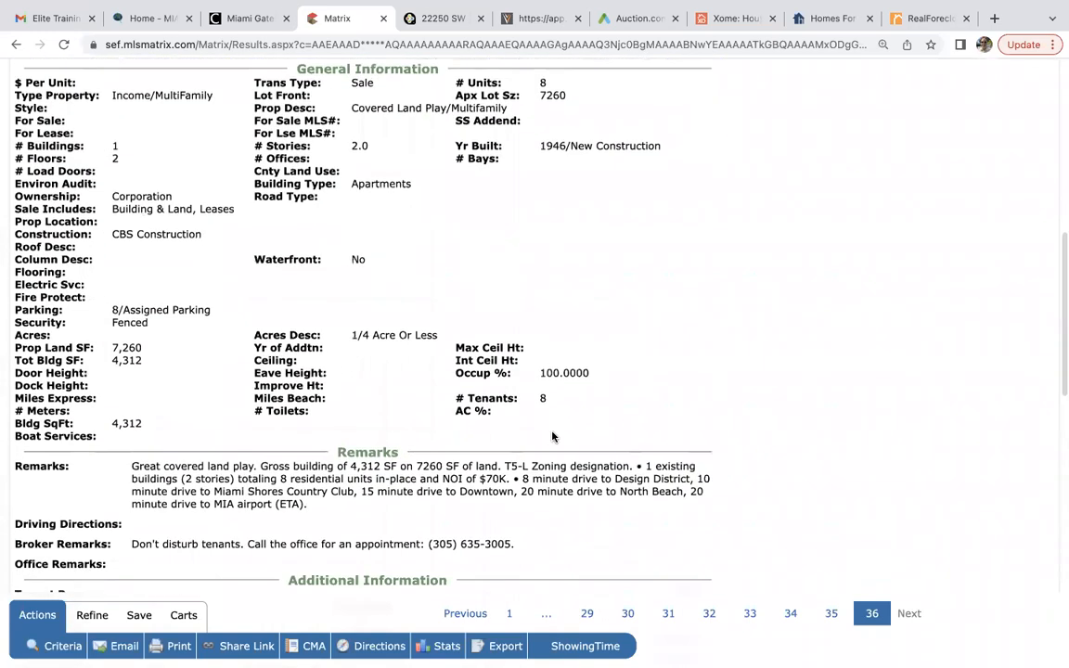
scroll(552, 435, "down", 2)
scroll(552, 436, "down", 3)
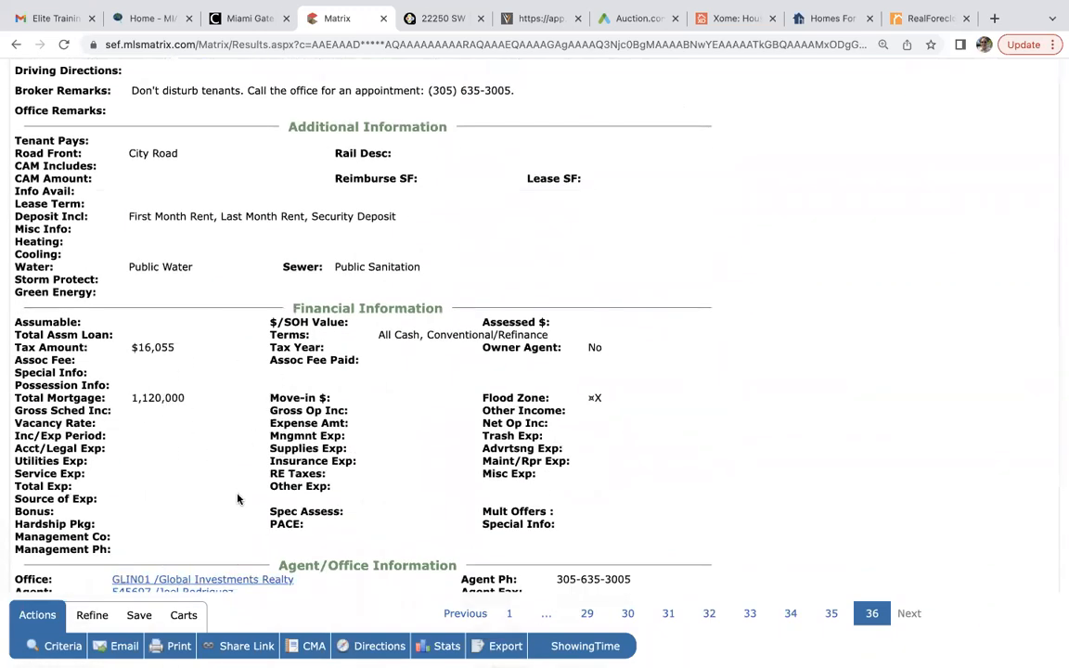
scroll(238, 500, "up", 8)
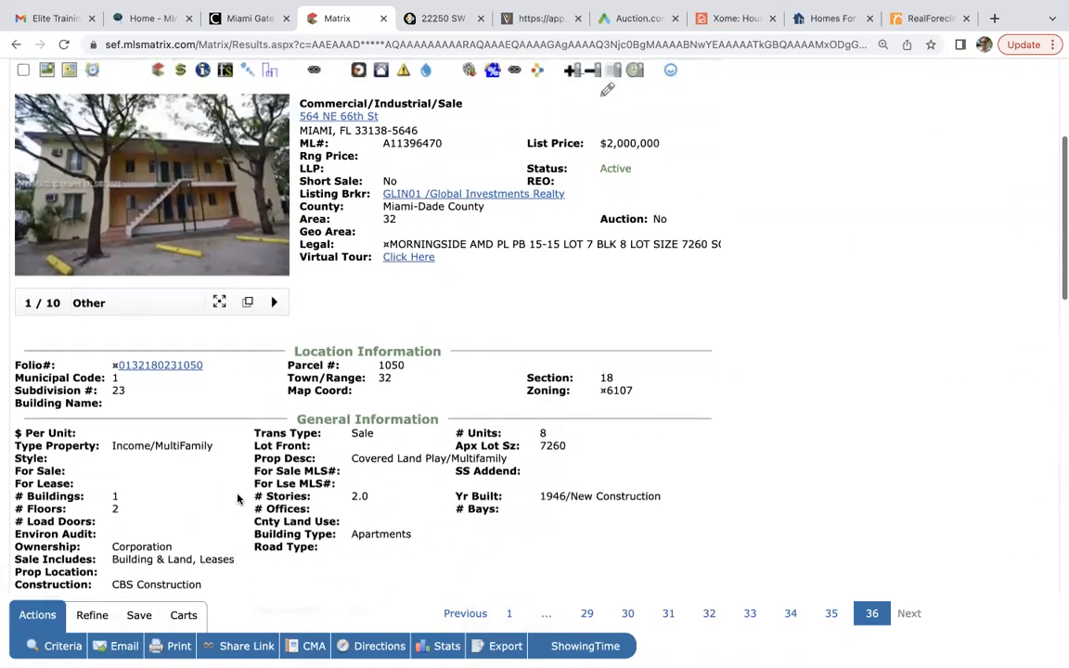
scroll(238, 500, "down", 5)
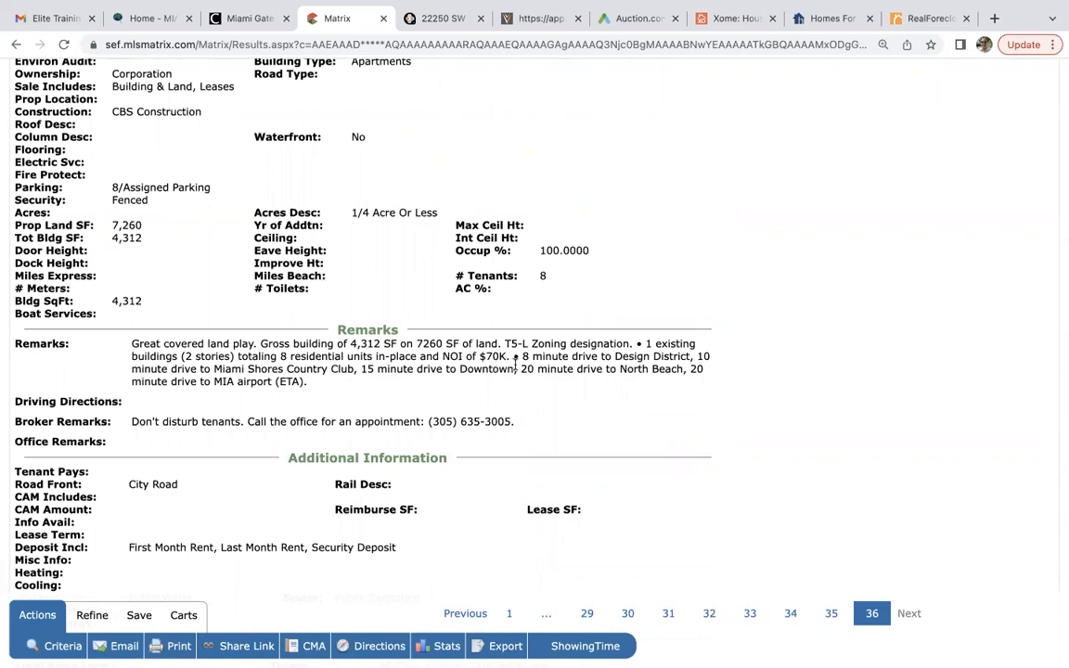
scroll(517, 362, "up", 10)
scroll(517, 370, "down", 3)
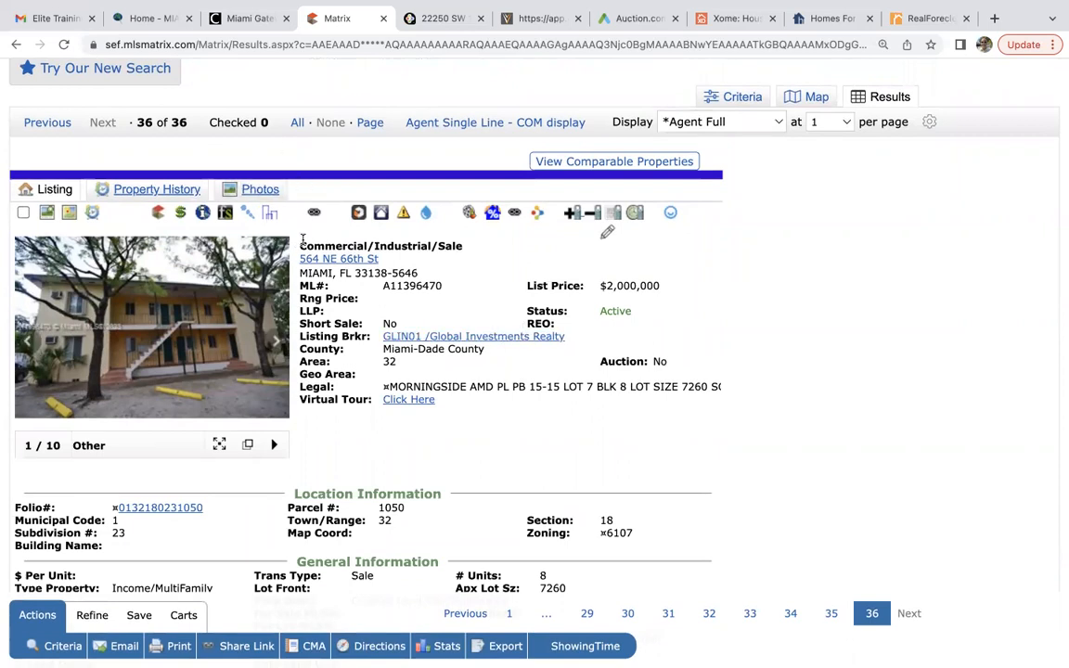
left_click(47, 122)
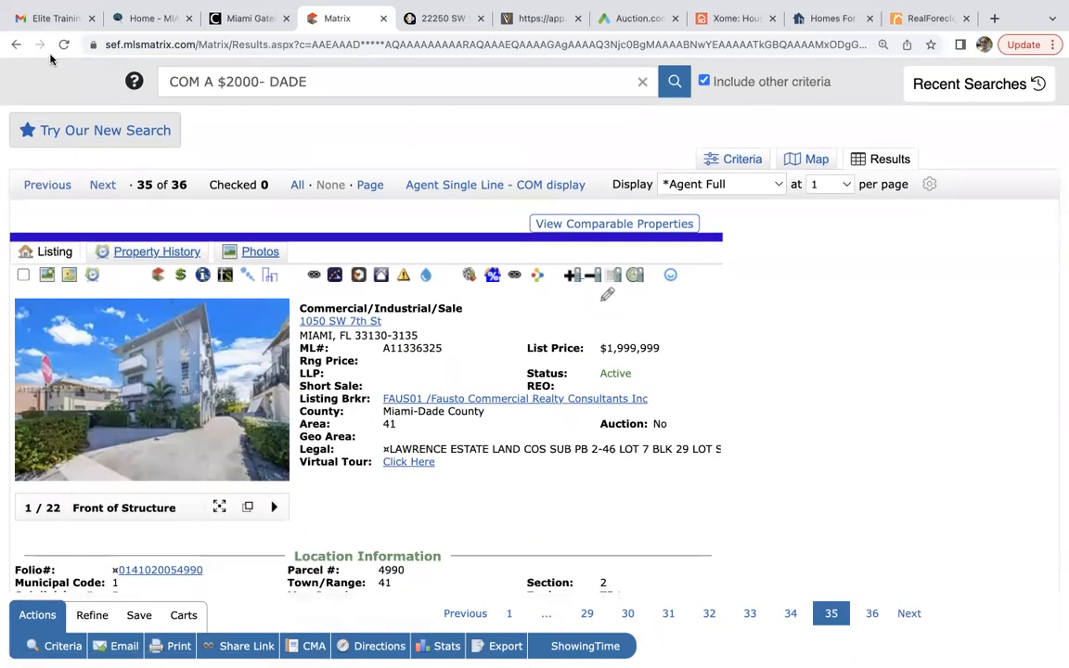
scroll(262, 428, "down", 10)
scroll(263, 428, "up", 5)
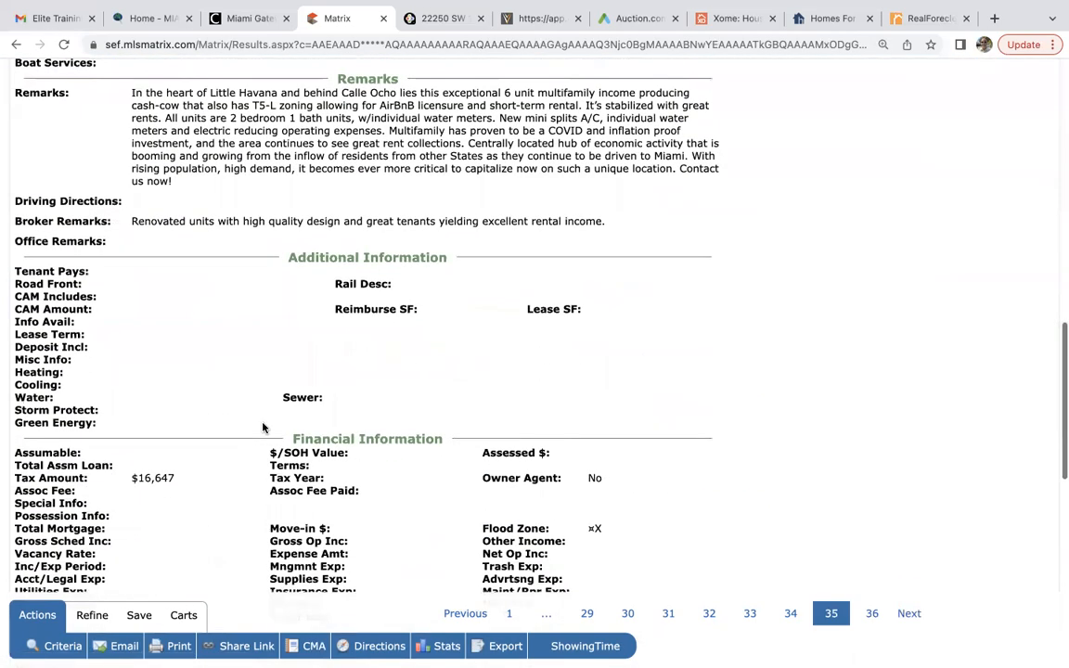
scroll(263, 425, "up", 3)
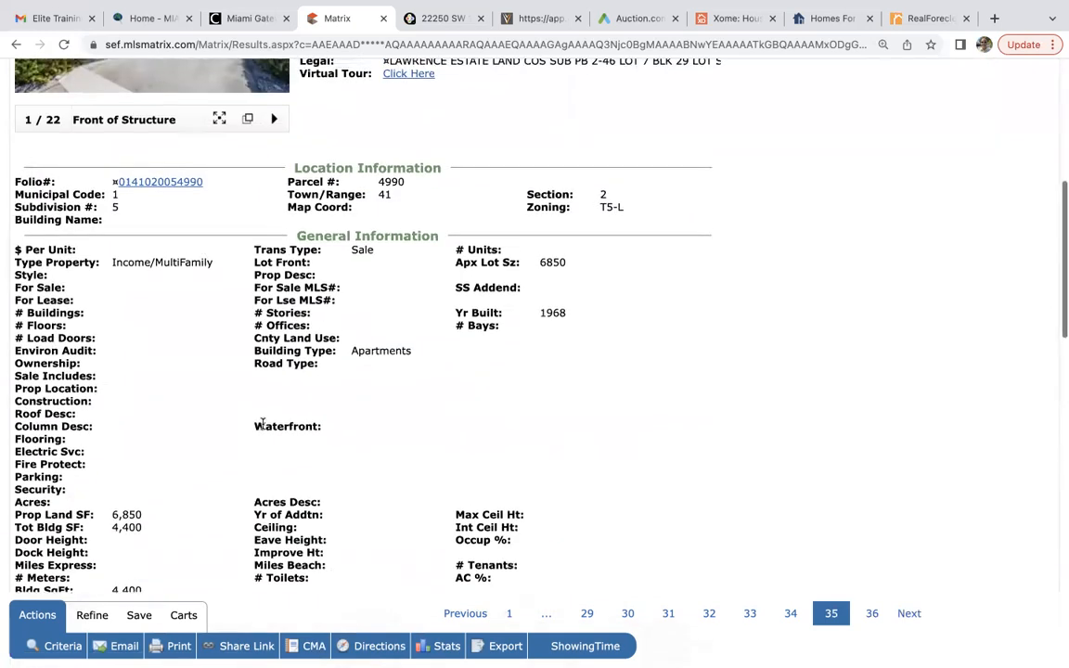
scroll(263, 425, "down", 10)
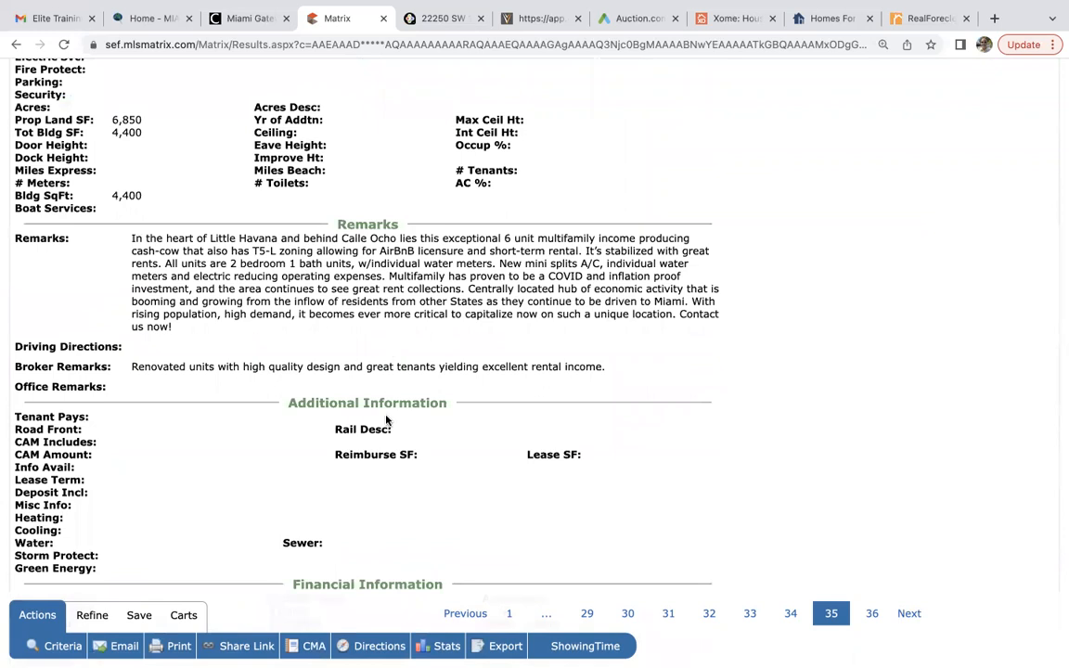
scroll(387, 420, "up", 15)
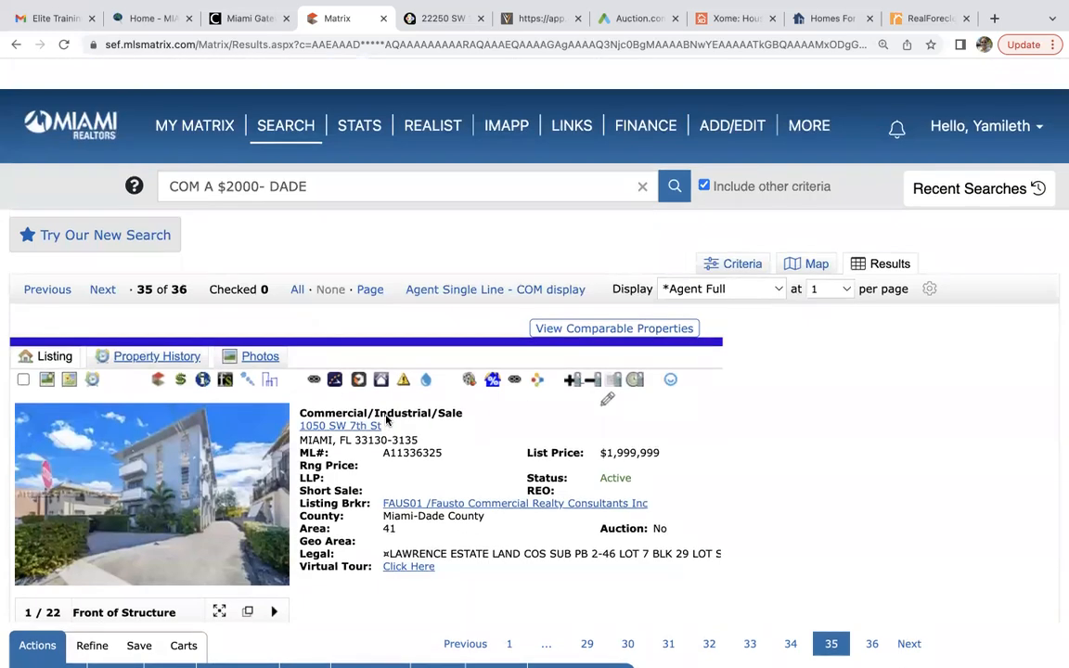
scroll(387, 420, "down", 3)
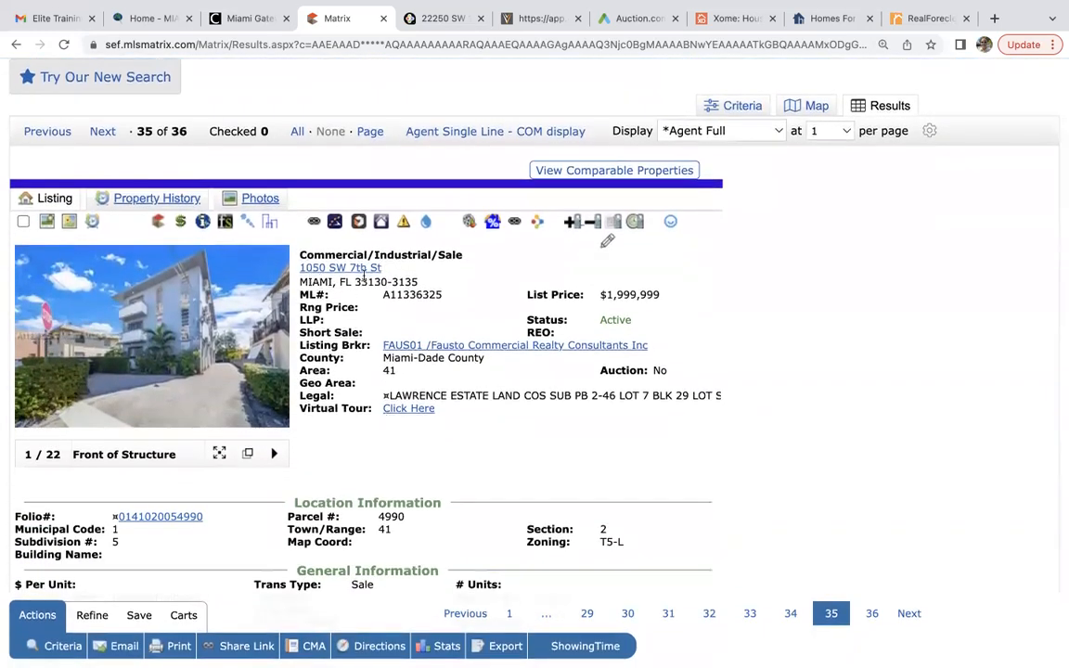
scroll(343, 426, "down", 18)
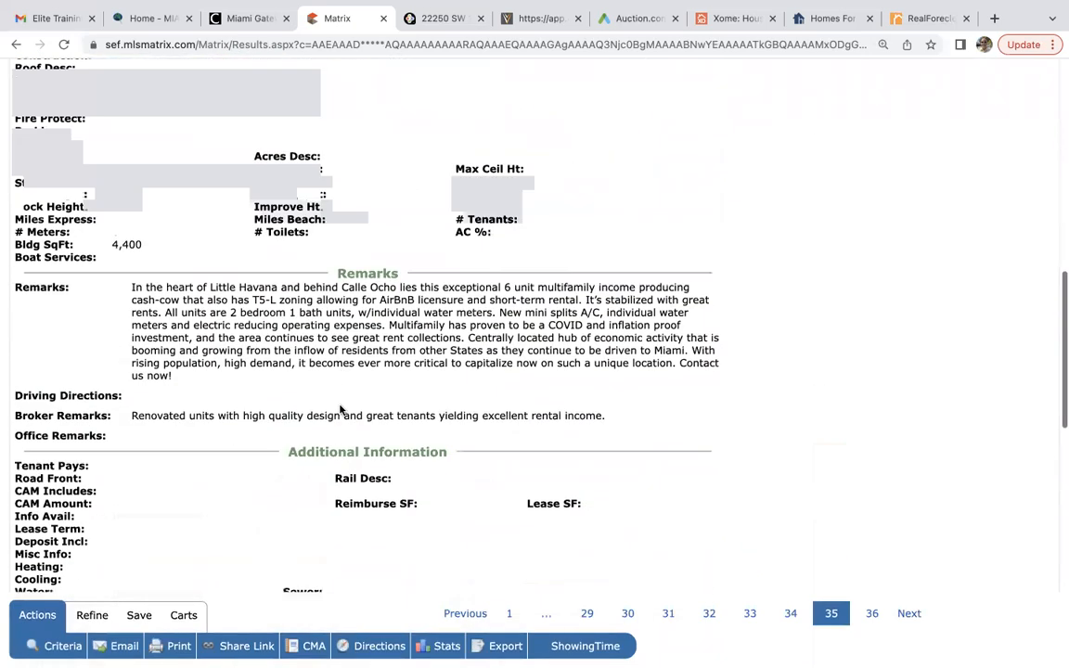
scroll(341, 410, "up", 4)
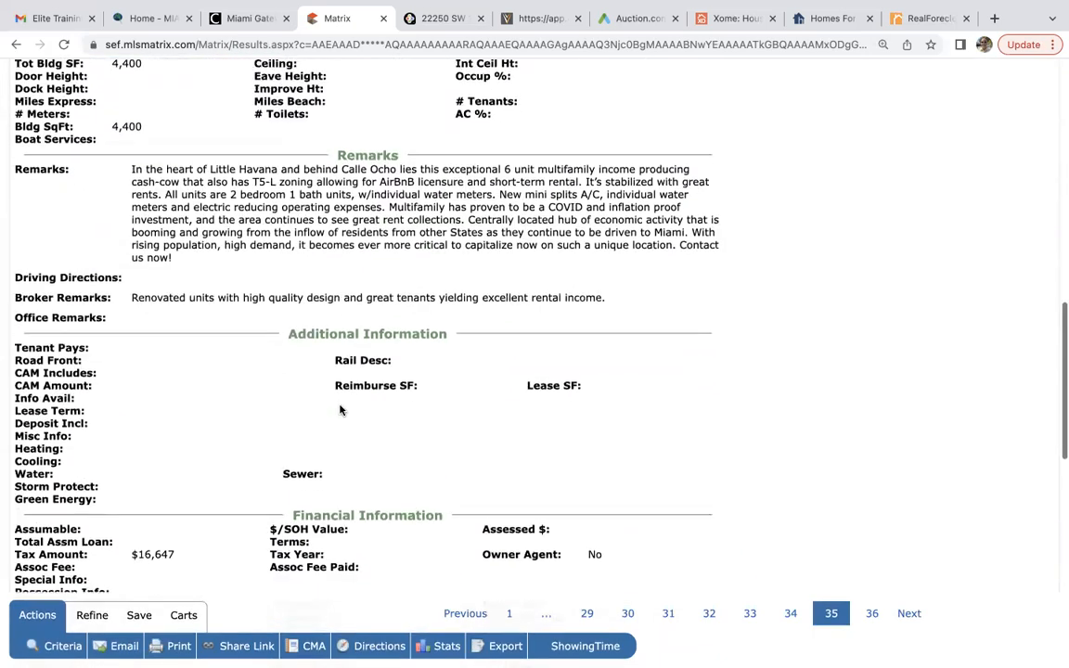
scroll(340, 409, "up", 10)
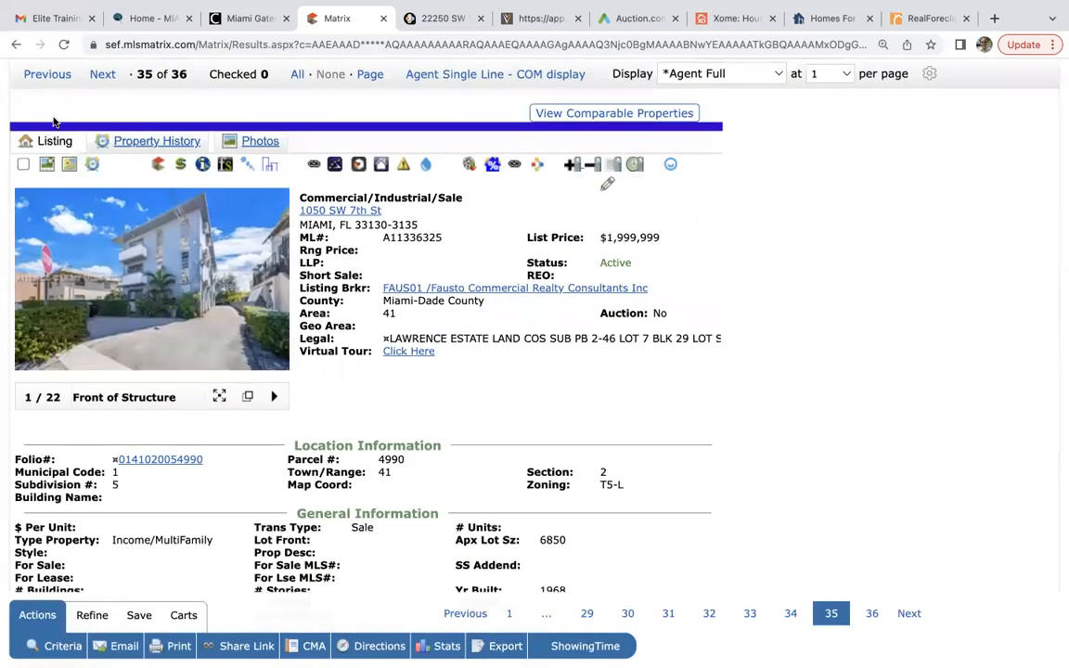
left_click(46, 75)
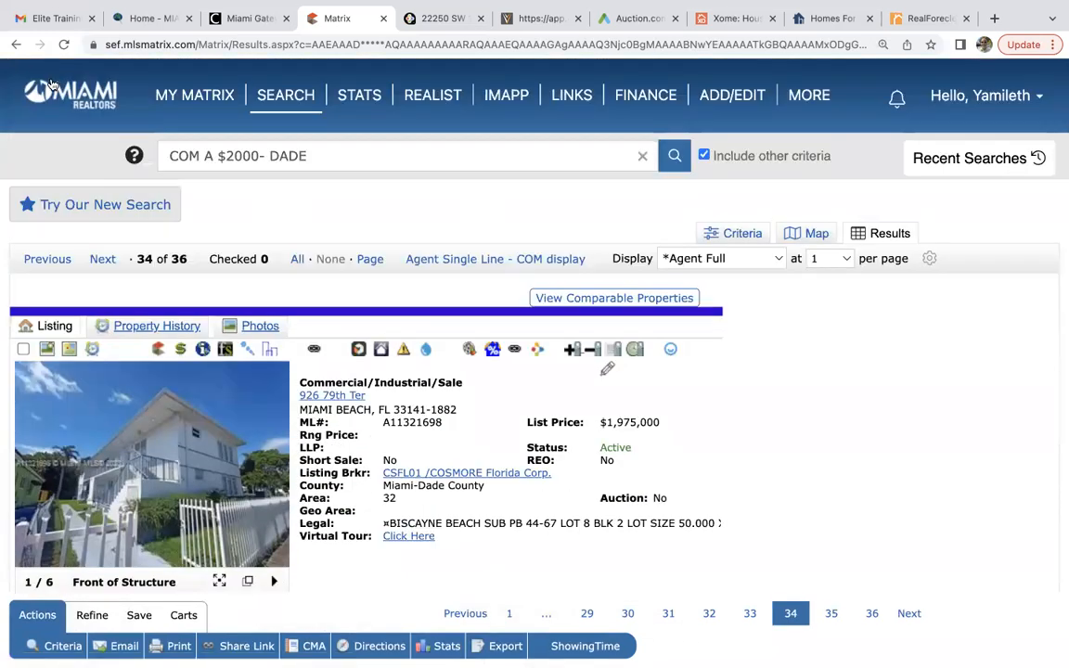
left_click(56, 260)
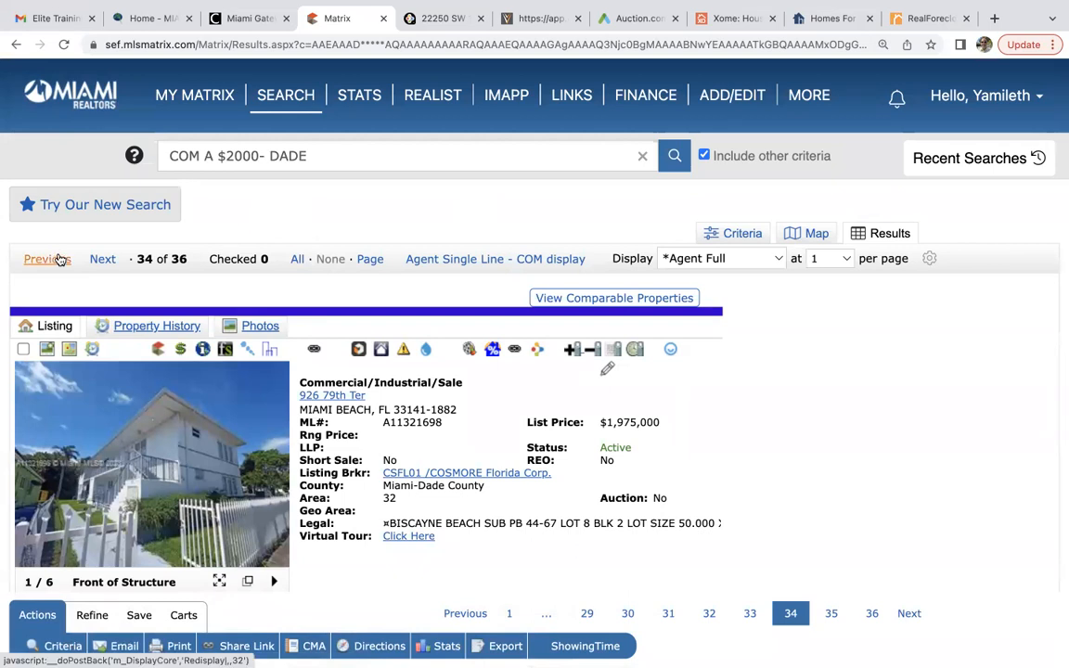
left_click(58, 259)
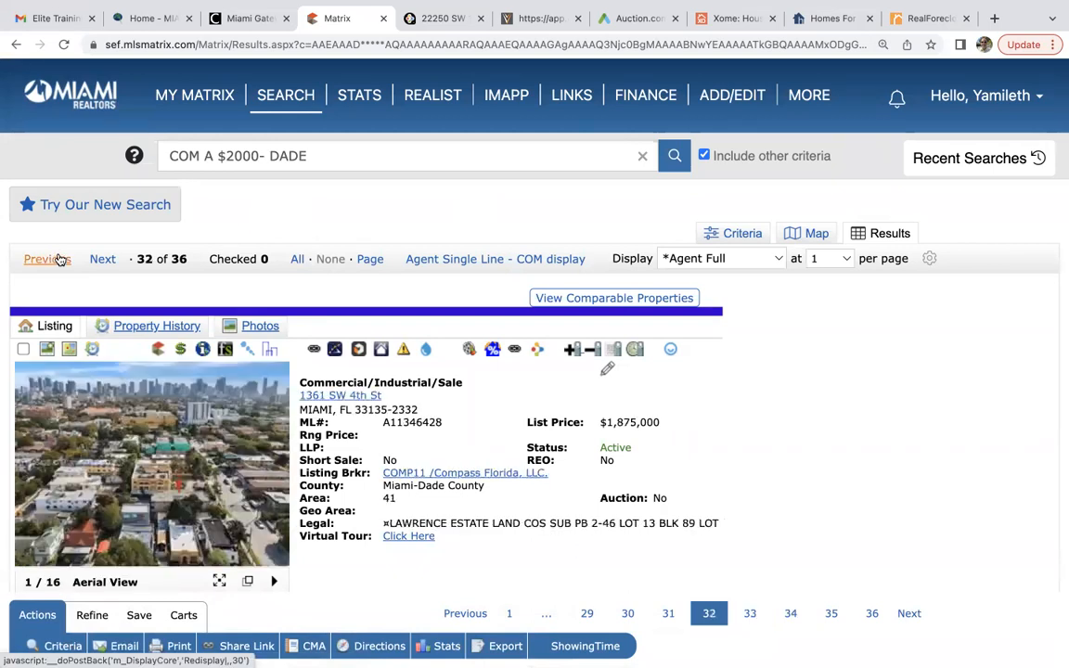
left_click(58, 260)
left_click(58, 259)
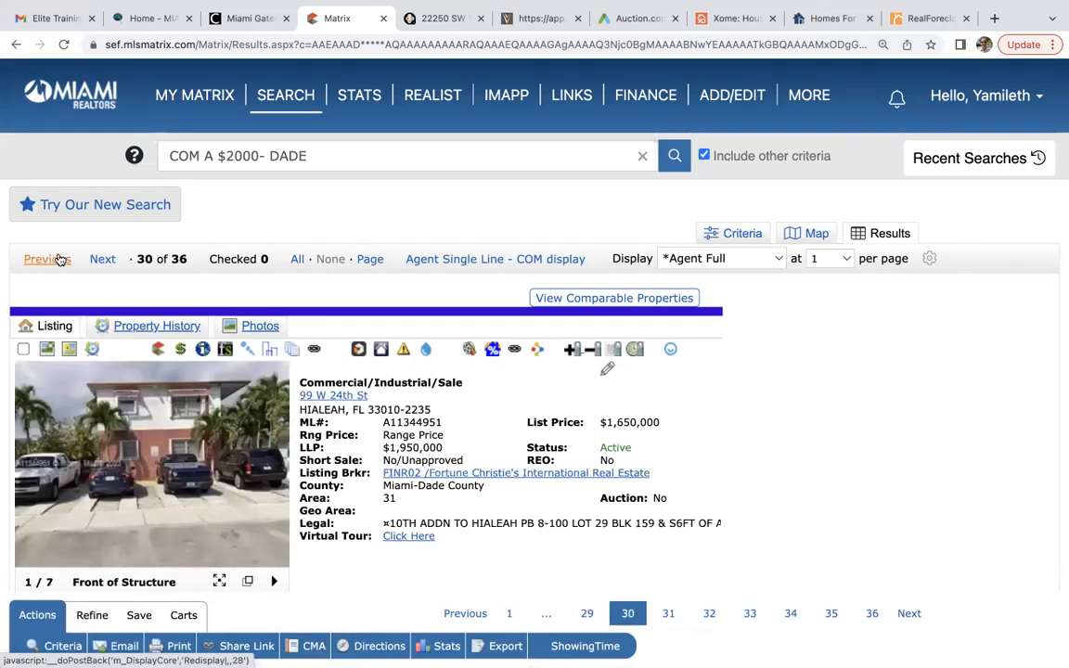
Check the six-unit rent roll and open the presentation brochure from the listing's attachments.
scroll(420, 526, "down", 10)
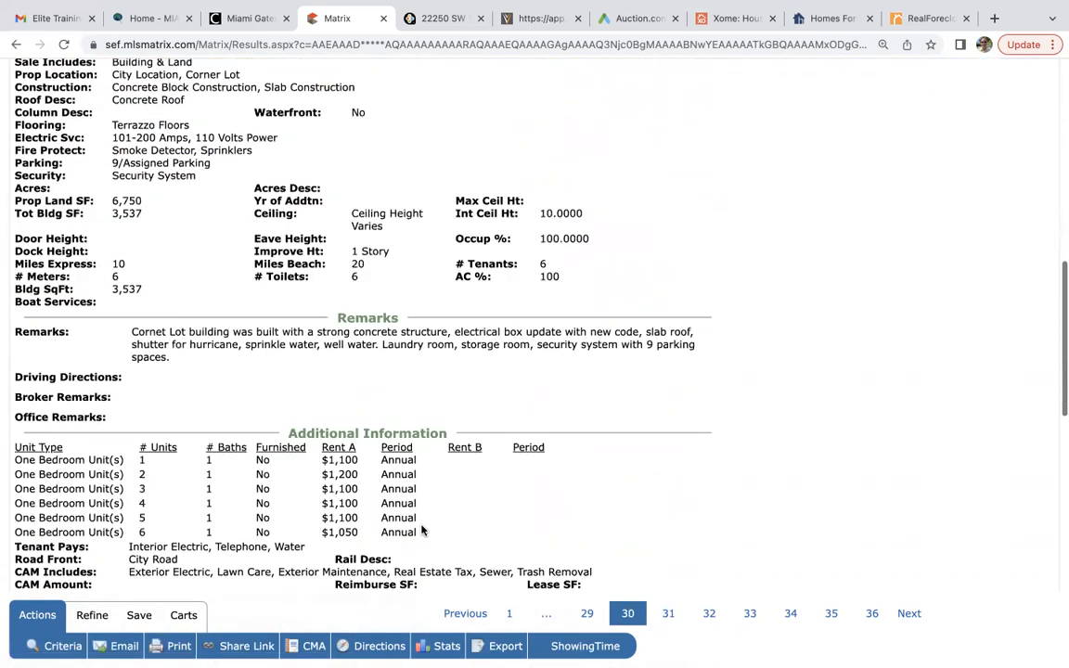
scroll(422, 529, "down", 4)
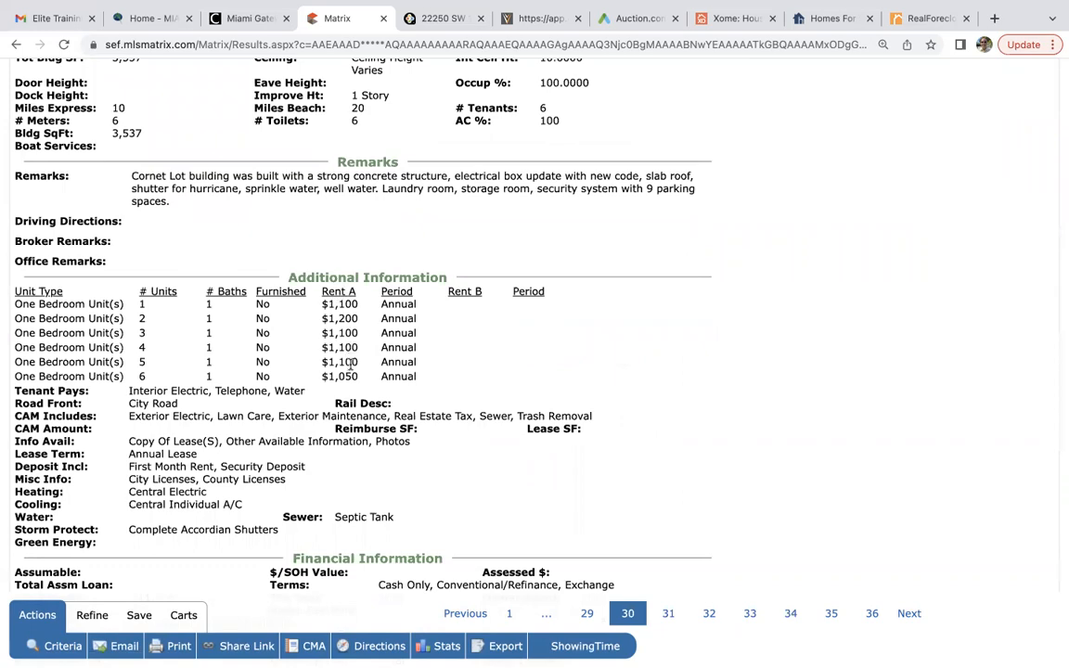
scroll(350, 414, "up", 8)
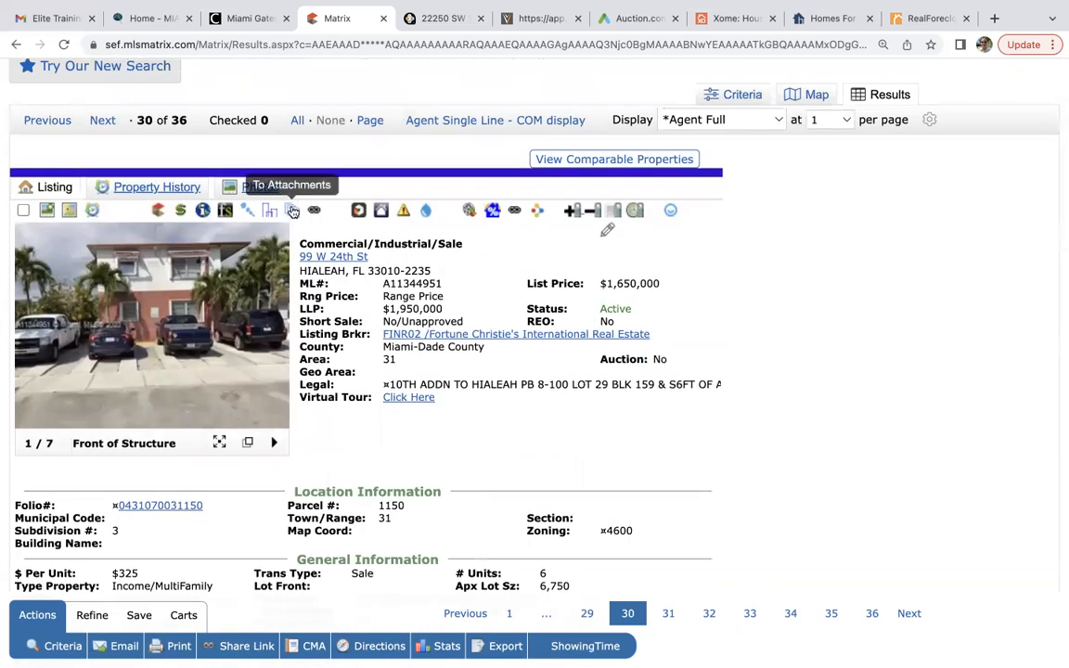
left_click(293, 211)
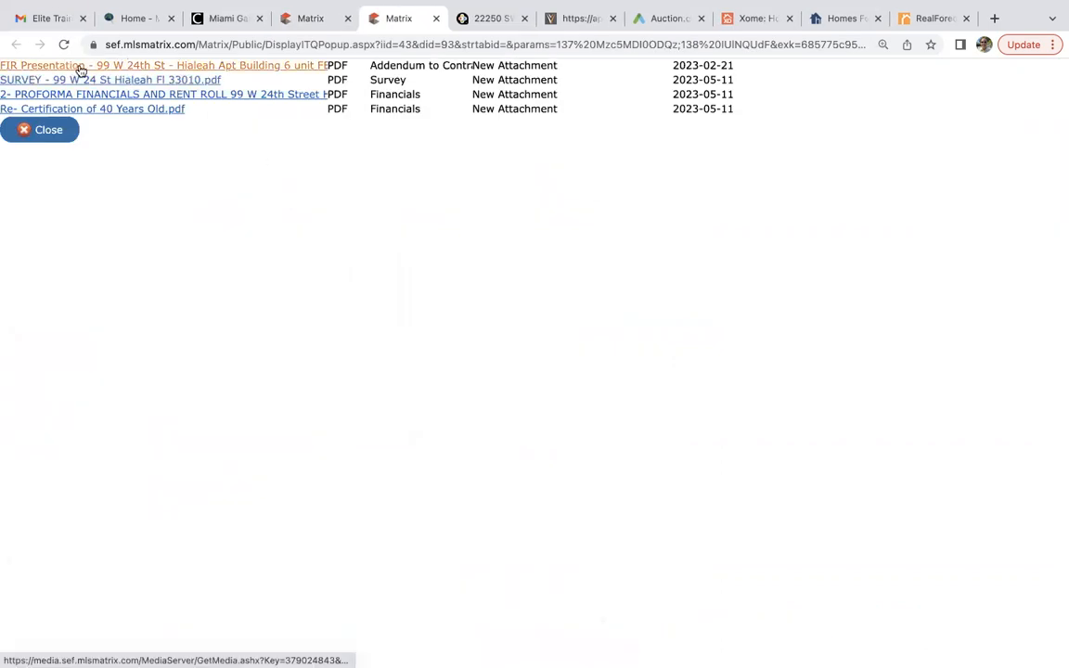
left_click(239, 73)
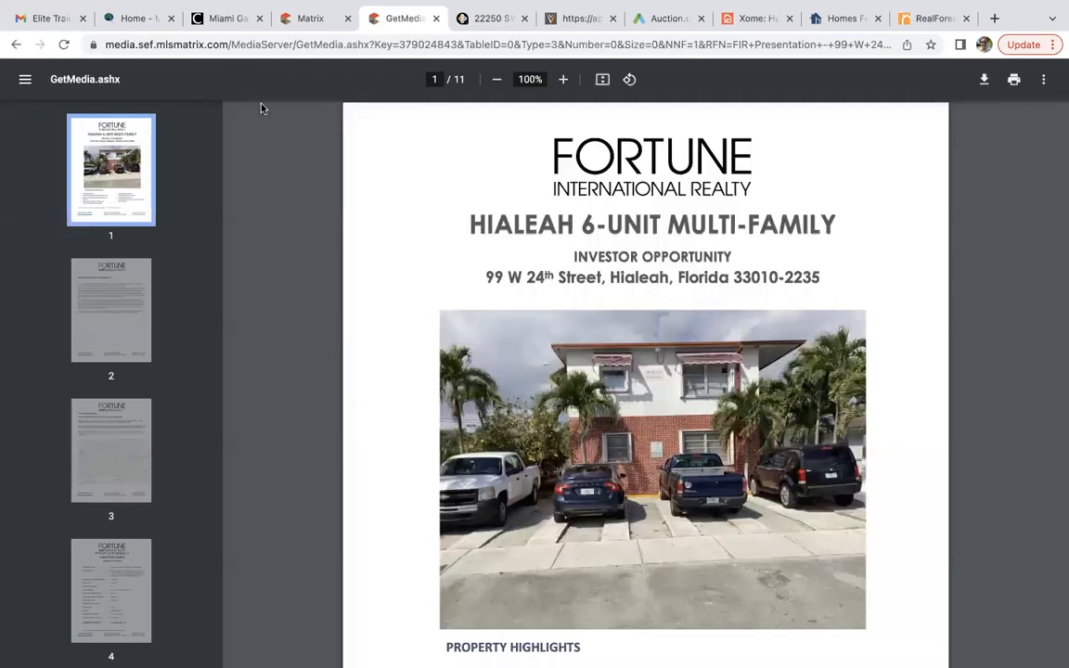
Read through all 11 brochure pages, from the $1,950,000 asking price to nearby schools.
scroll(401, 416, "down", 5)
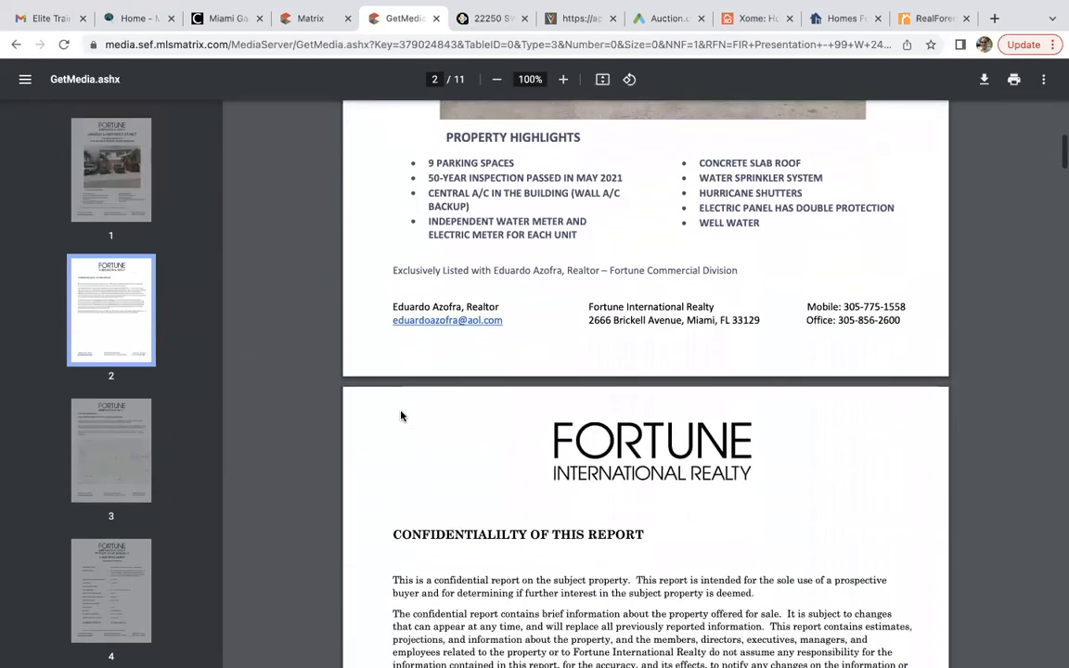
scroll(401, 416, "down", 10)
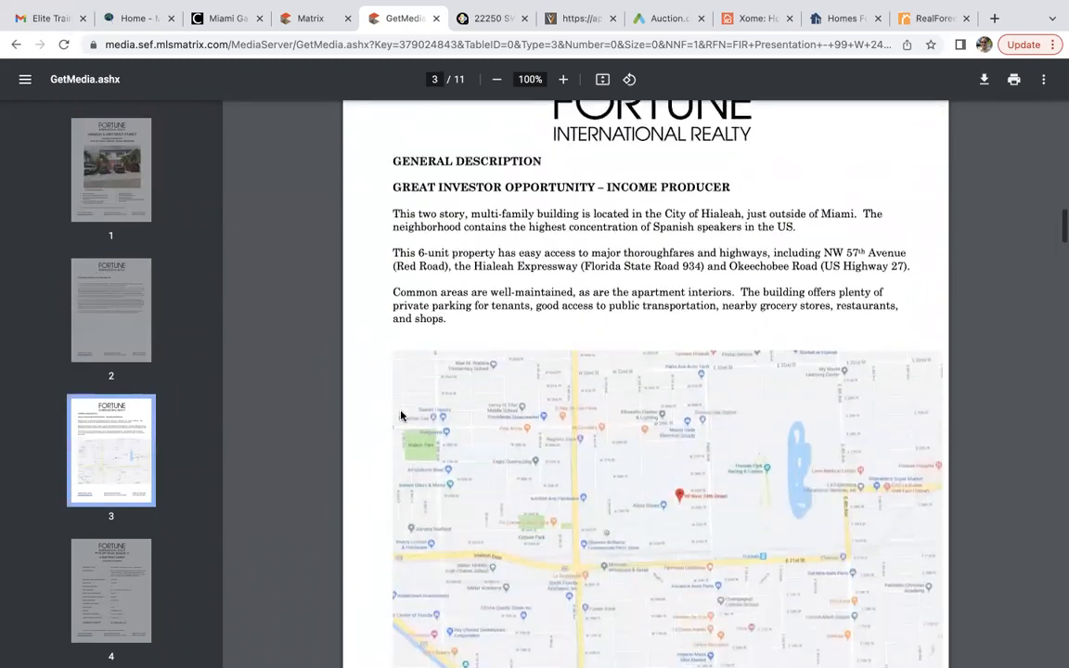
scroll(401, 416, "down", 10)
scroll(401, 402, "down", 4)
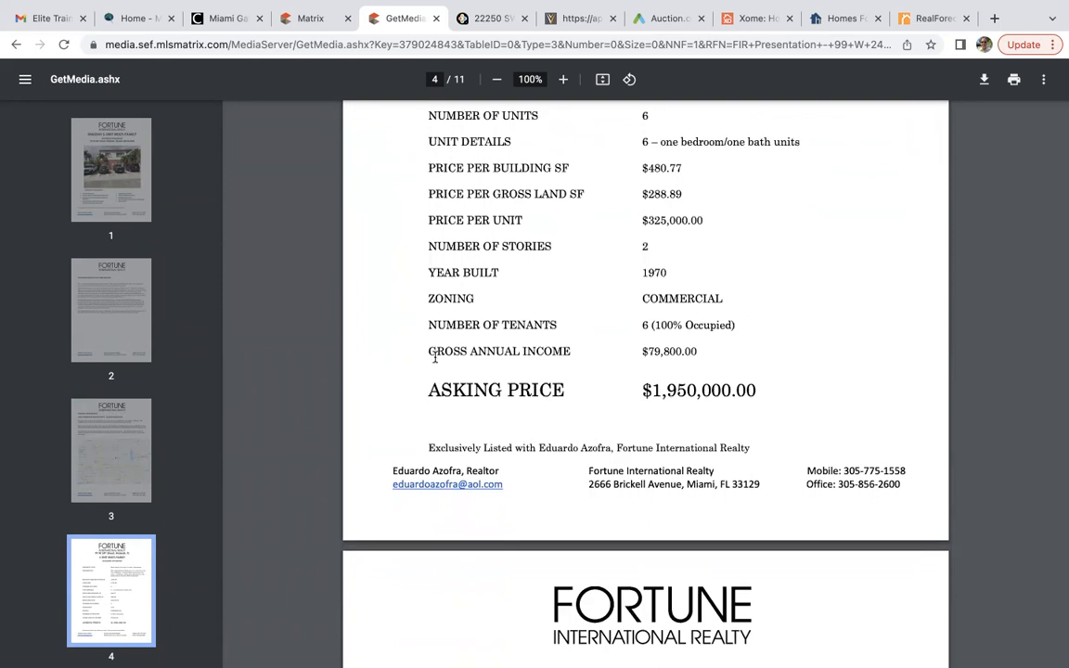
scroll(519, 433, "up", 2)
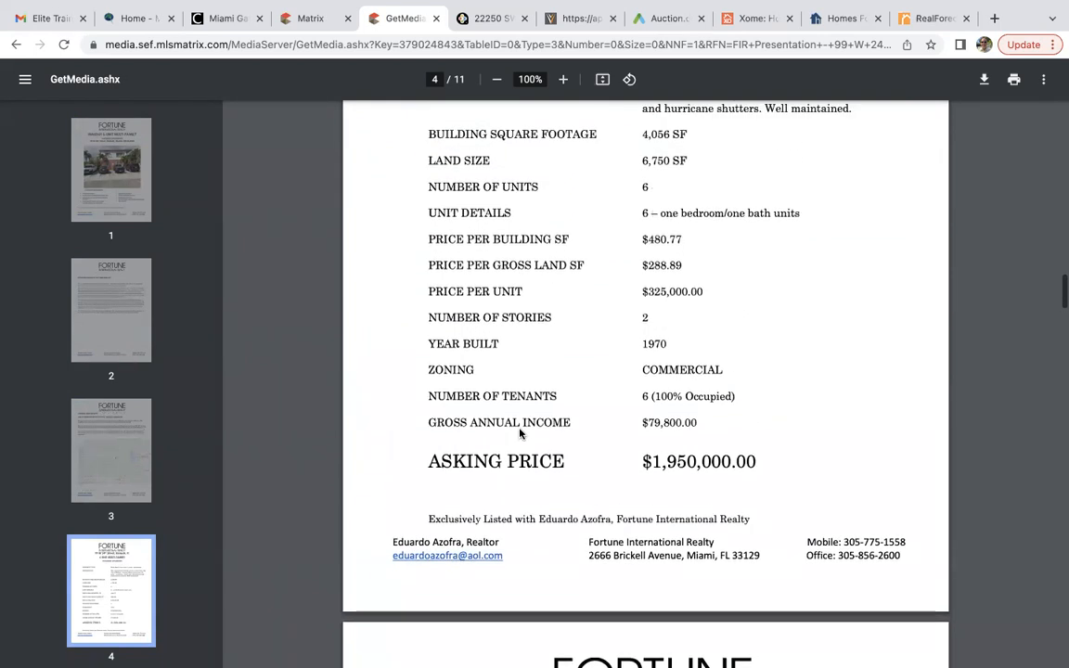
scroll(520, 434, "down", 12)
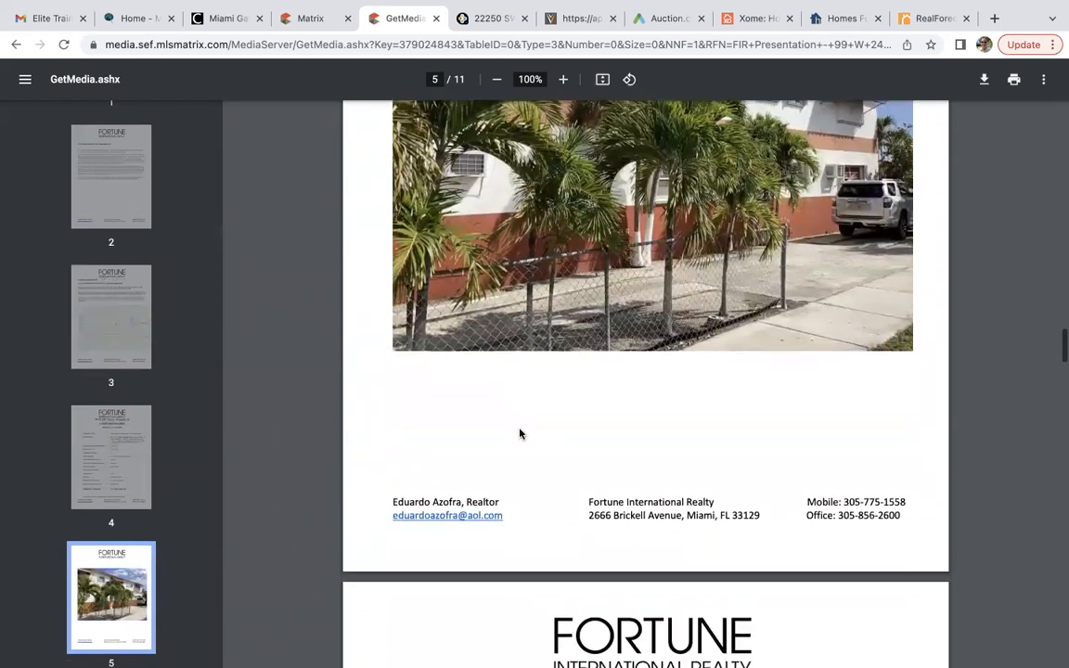
scroll(520, 433, "down", 13)
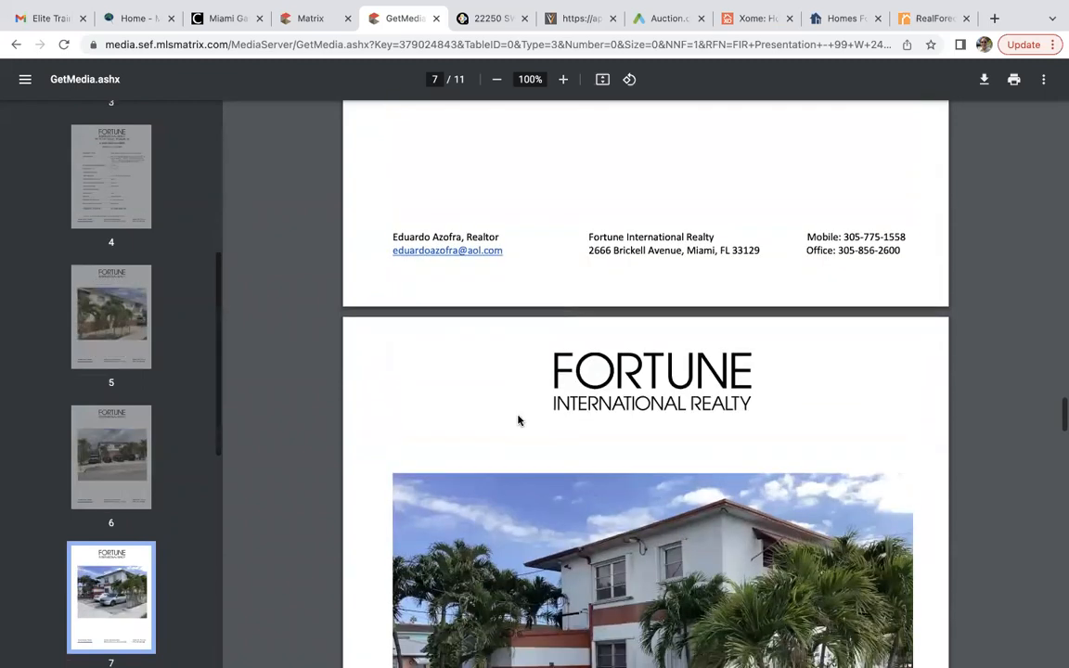
scroll(519, 421, "down", 14)
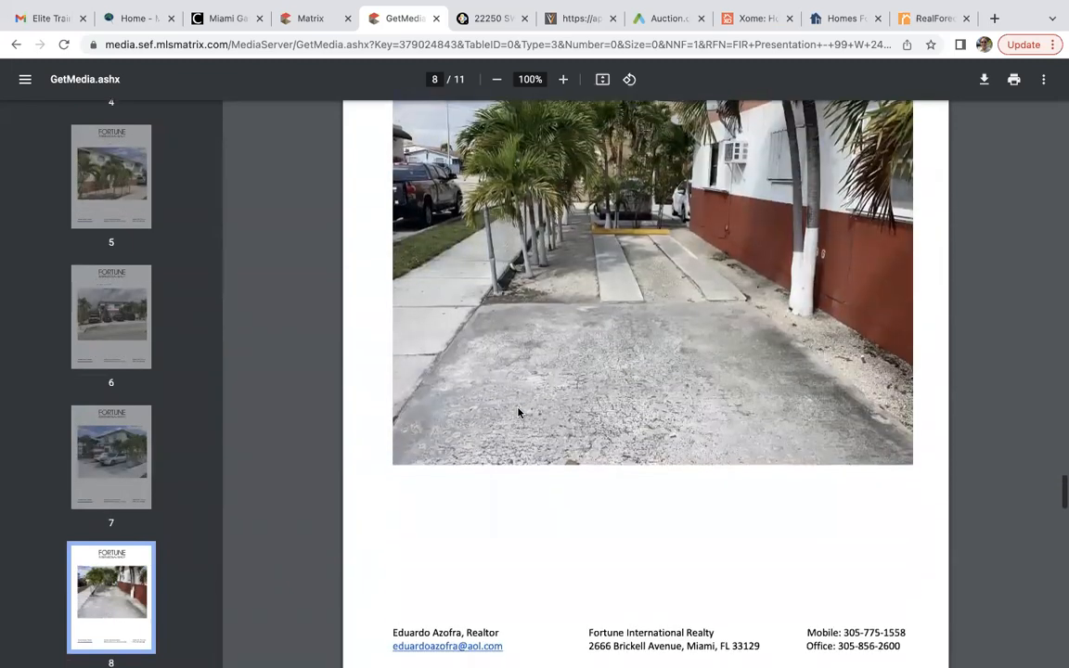
scroll(519, 413, "down", 14)
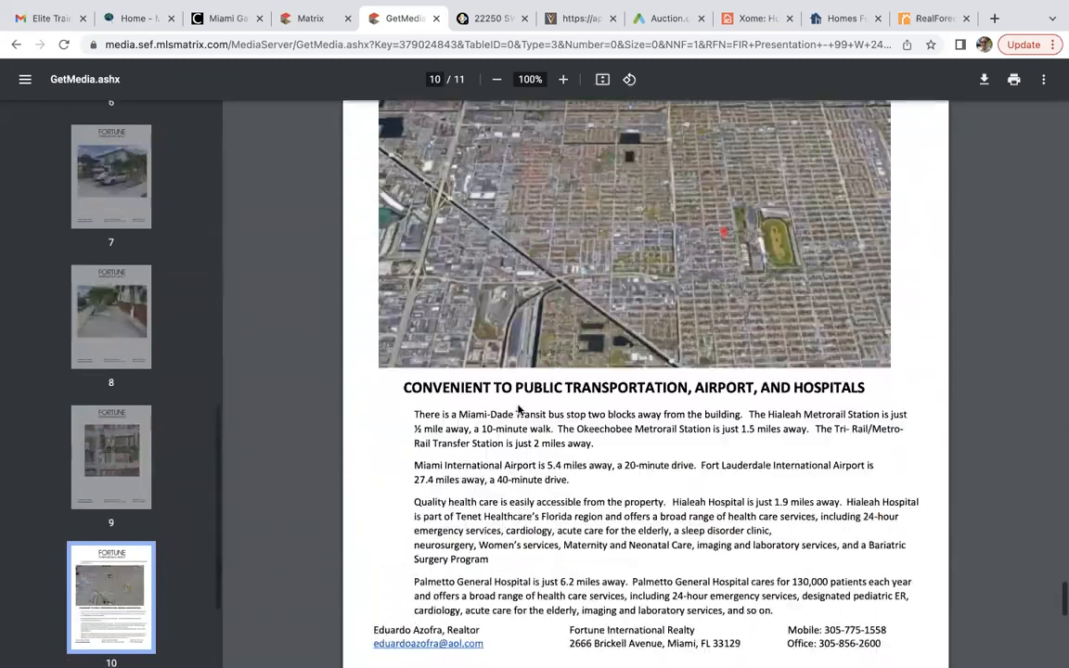
scroll(519, 409, "down", 5)
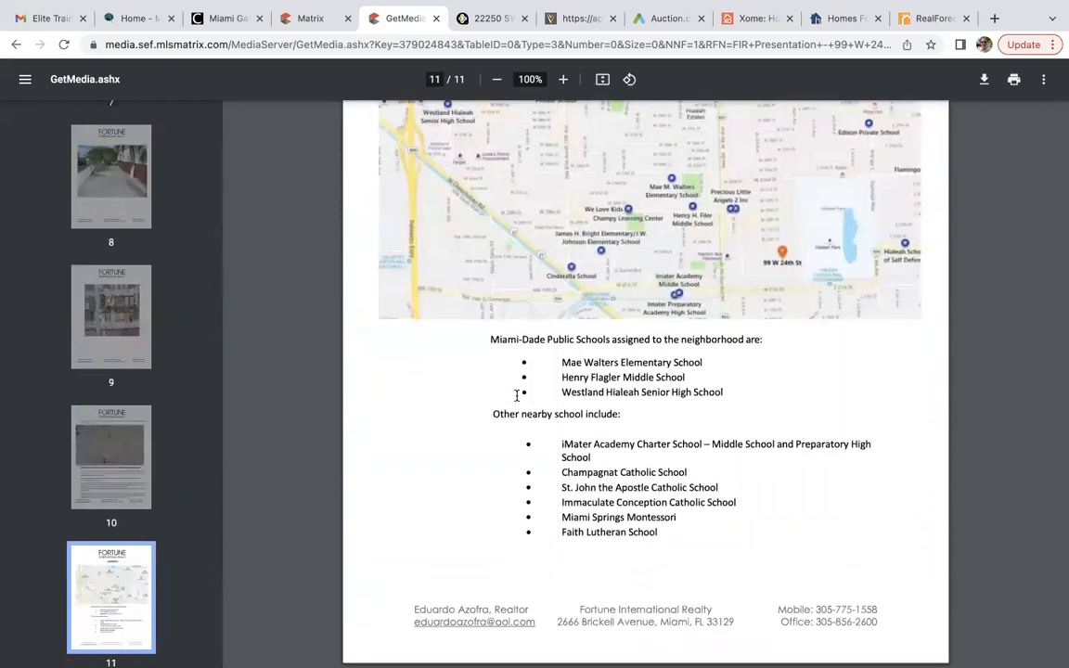
scroll(517, 400, "up", 20)
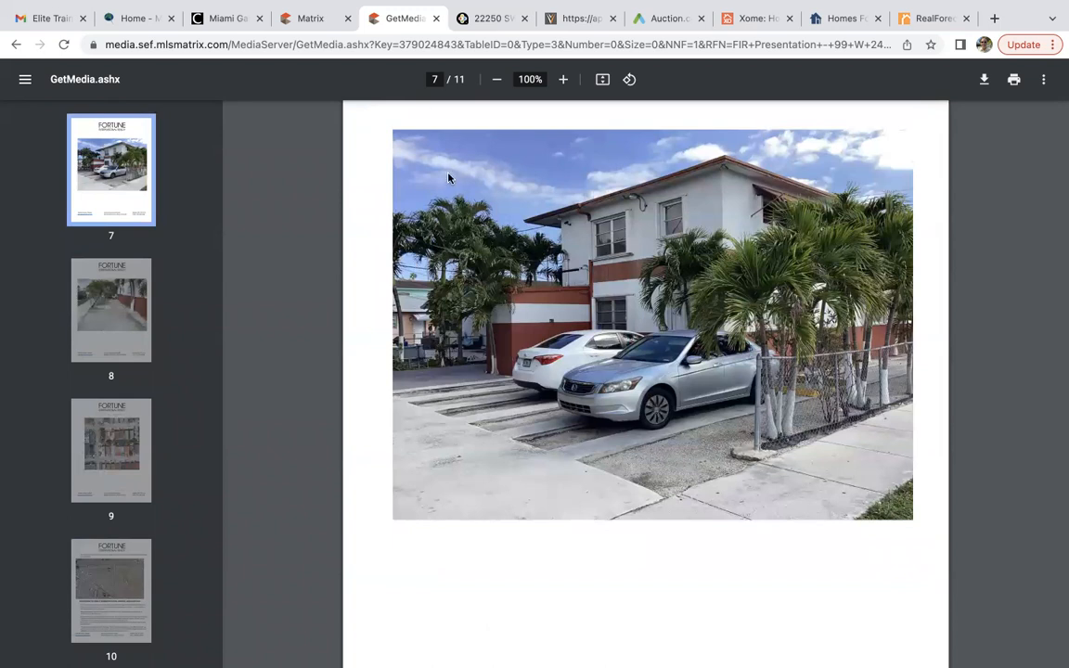
key("super+w")
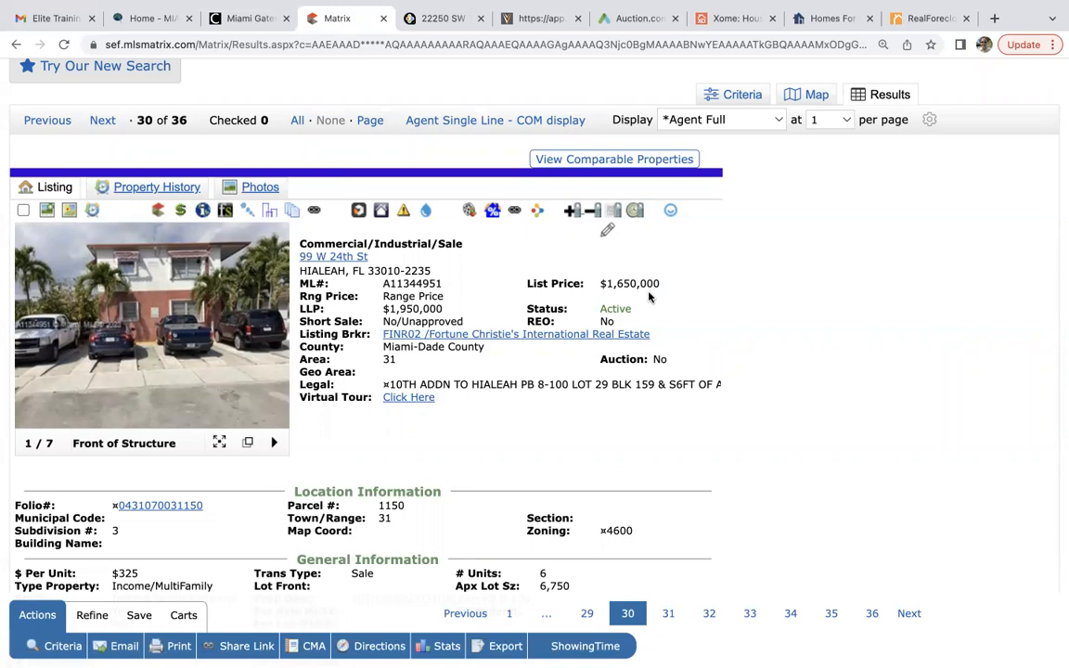
scroll(650, 297, "down", 10)
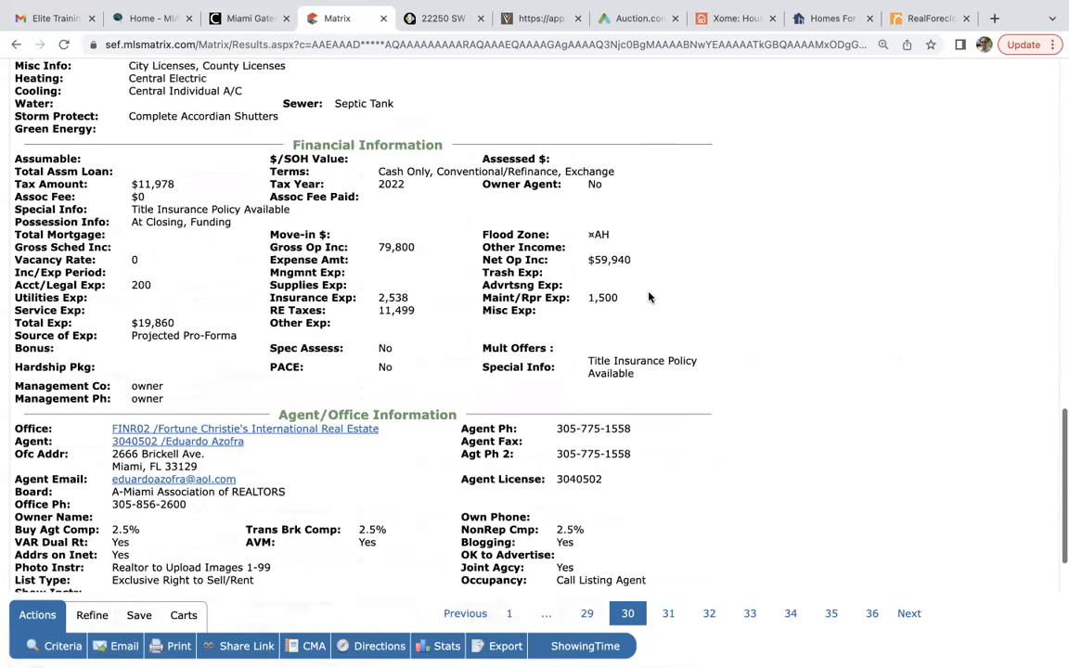
scroll(650, 297, "up", 5)
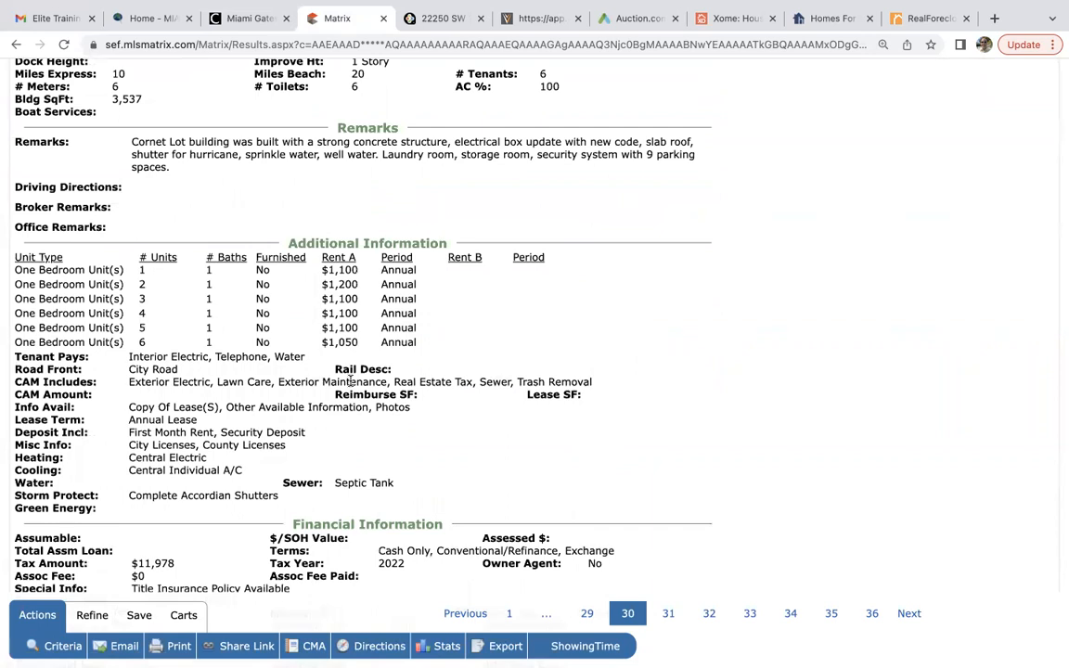
scroll(351, 380, "down", 3)
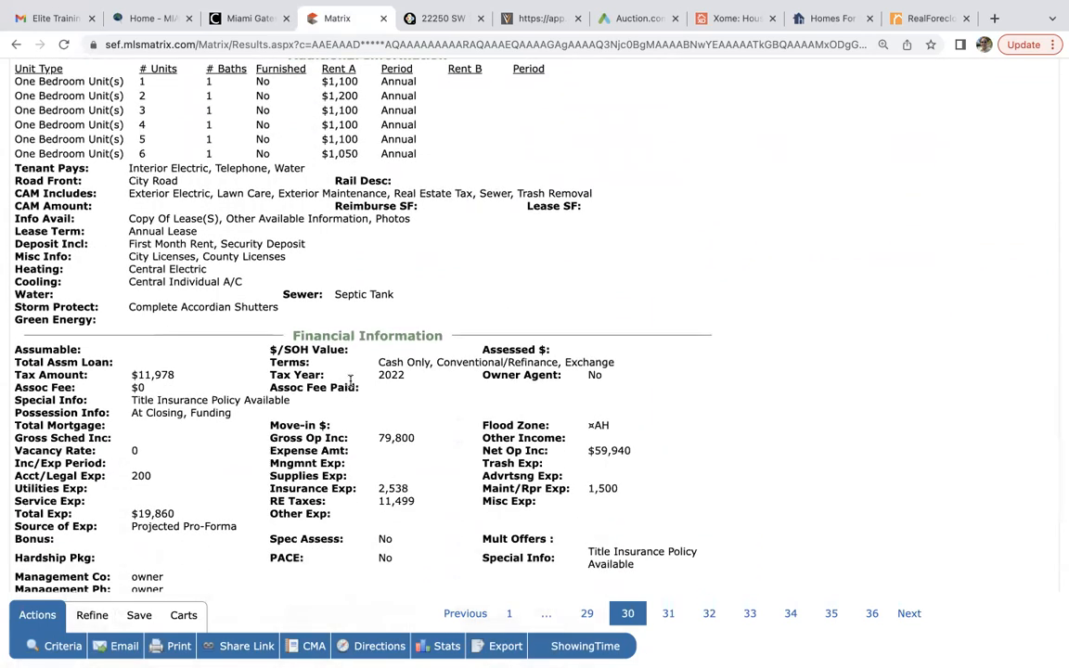
scroll(351, 381, "down", 2)
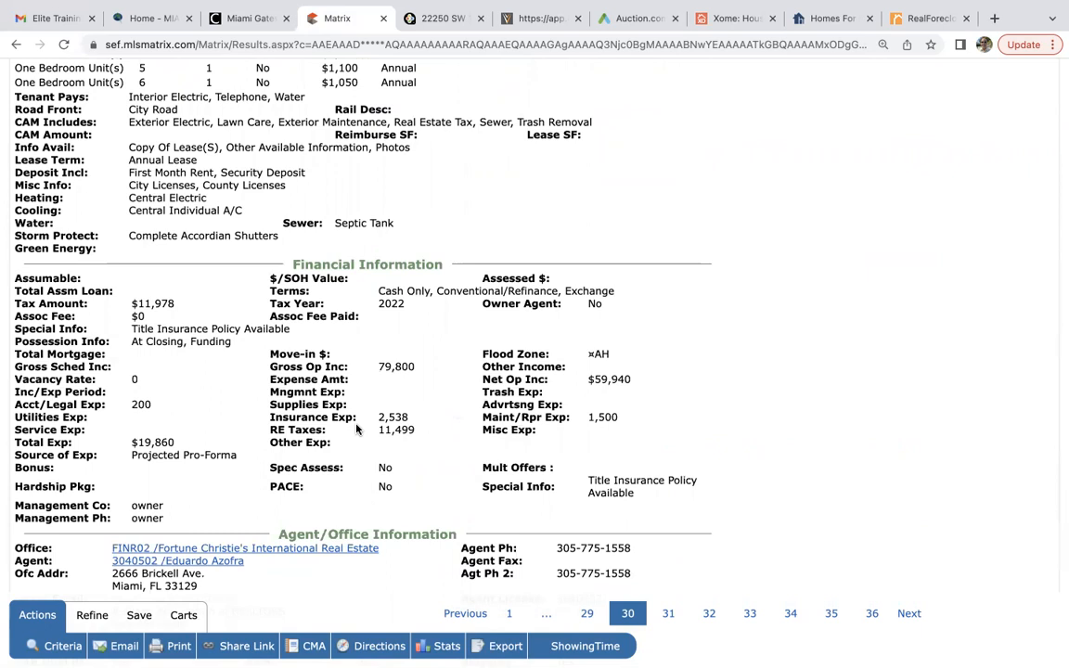
scroll(357, 429, "up", 15)
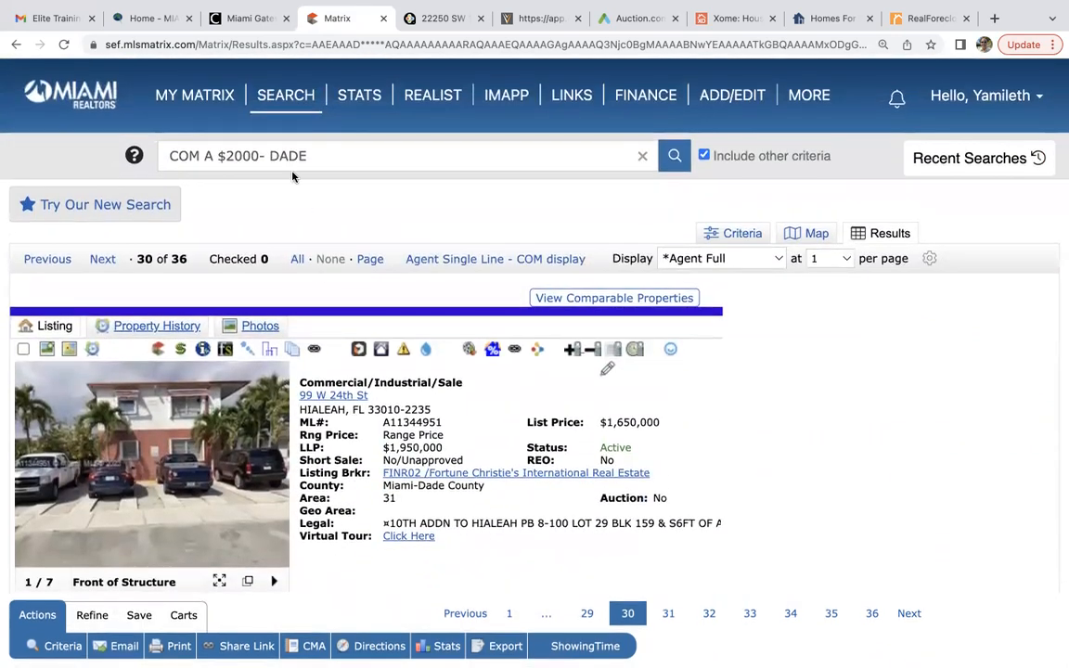
Go to the My Matrix dashboard and look over the Auction.com, Xome and hubzu tabs.
left_click(207, 95)
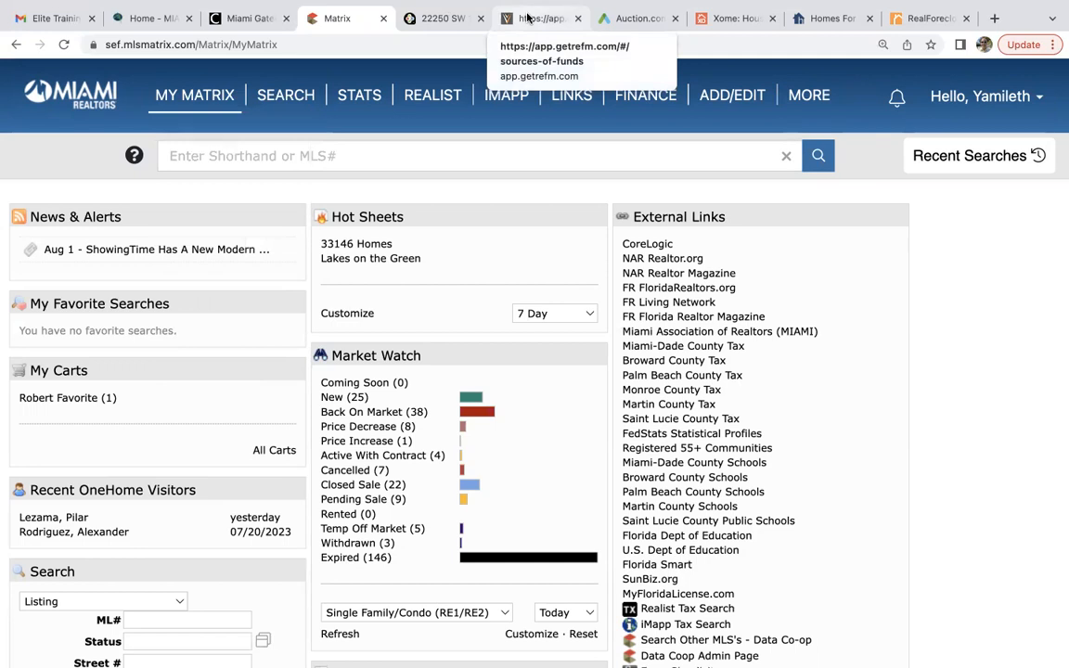
left_click(629, 16)
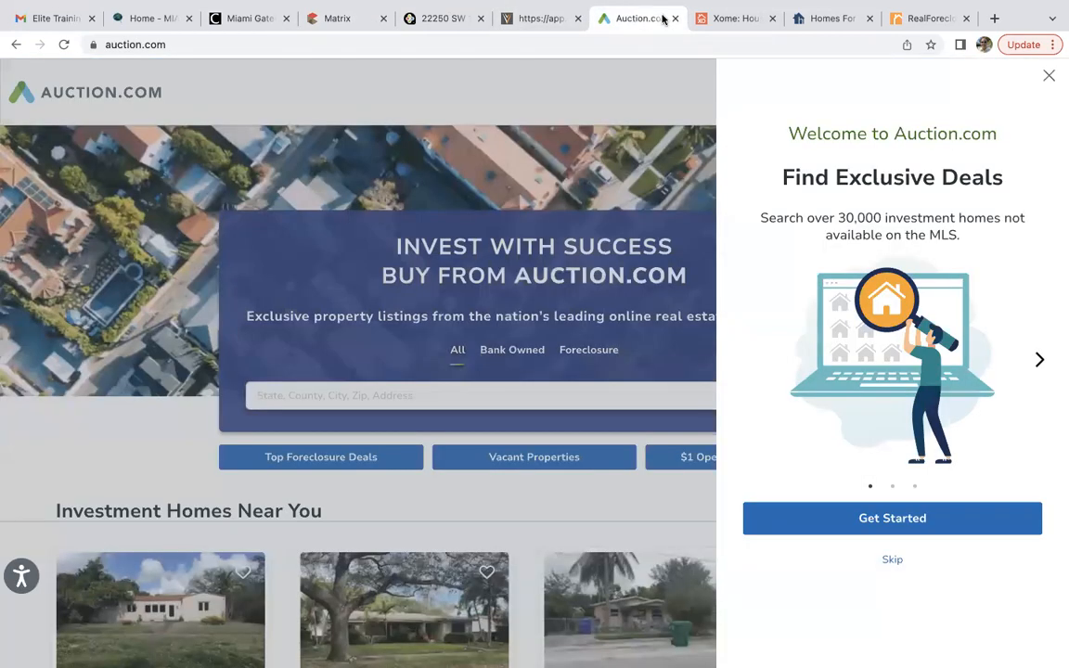
left_click(715, 20)
left_click(819, 20)
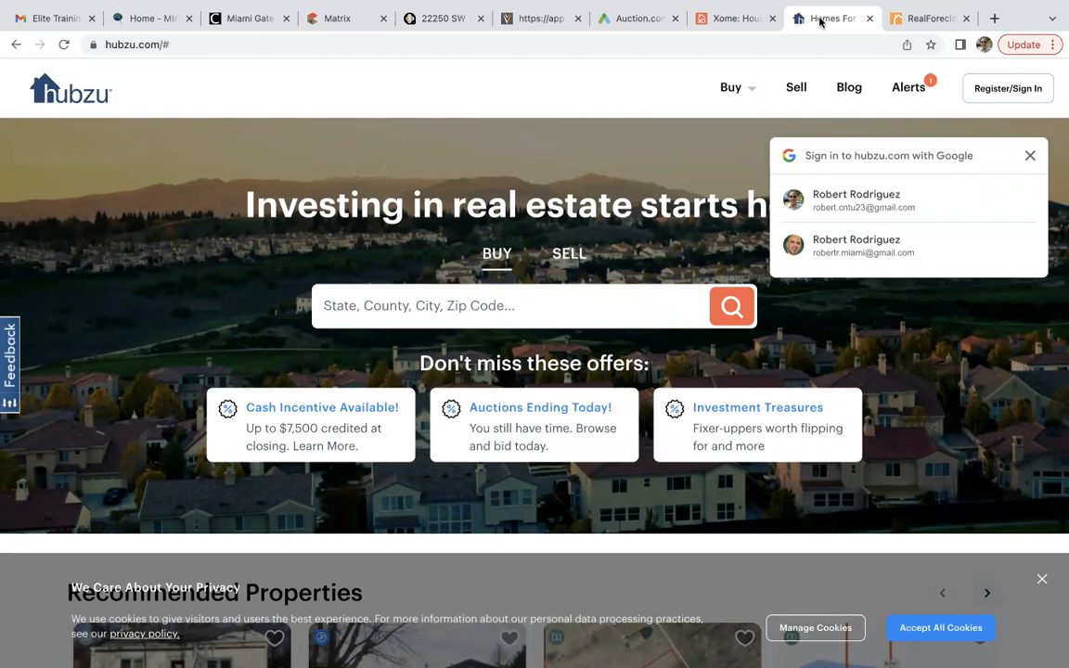
left_click(336, 19)
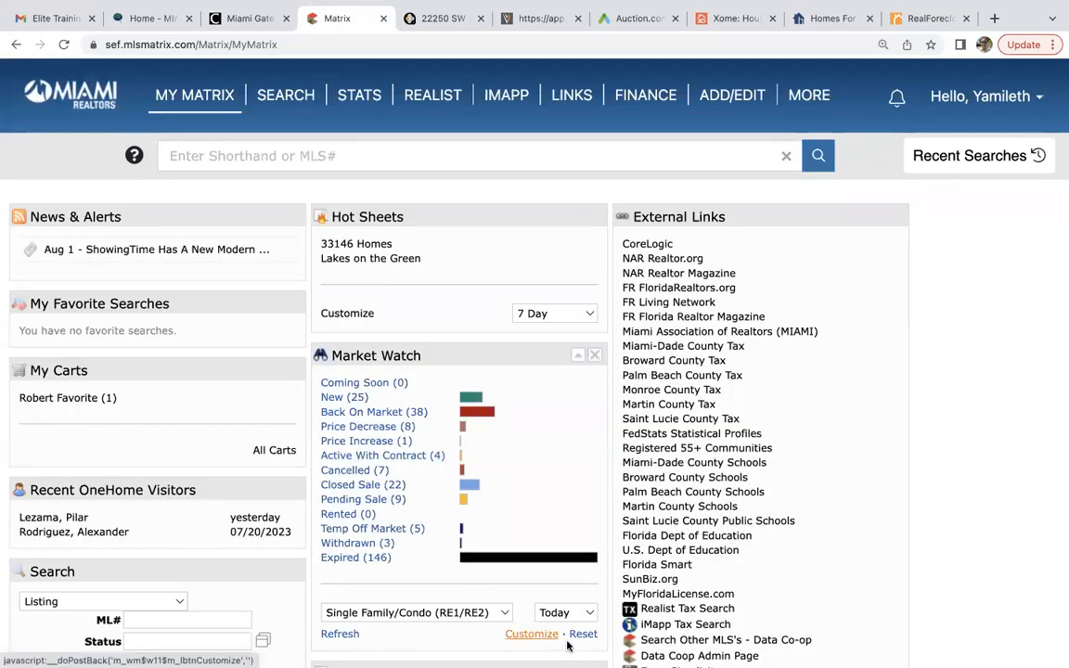